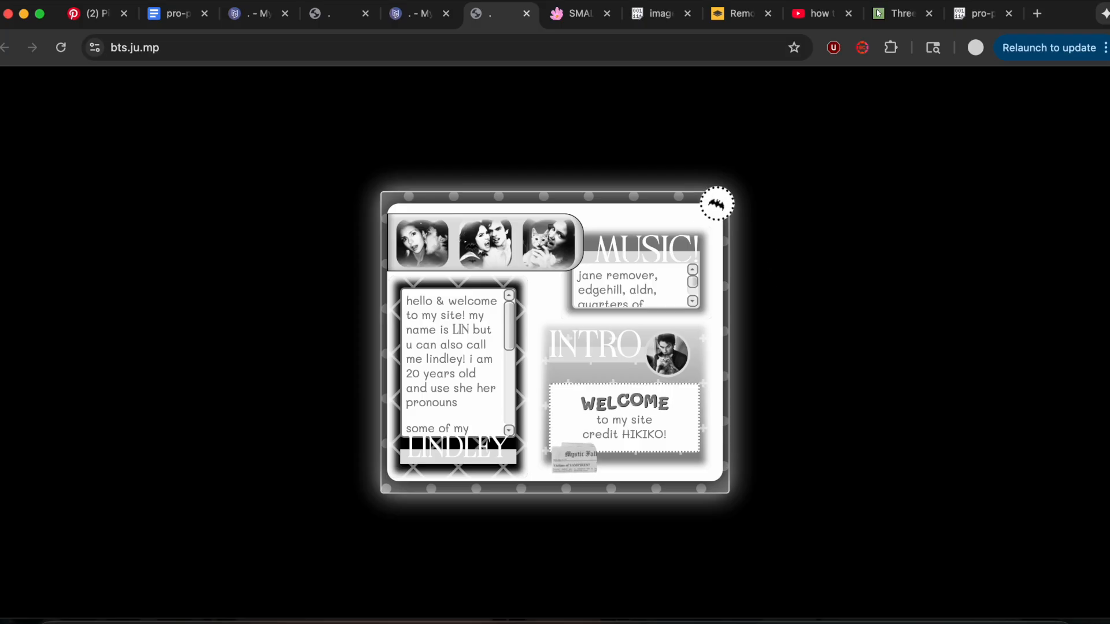
scroll(622, 295, "down", 3)
scroll(622, 295, "up", 3)
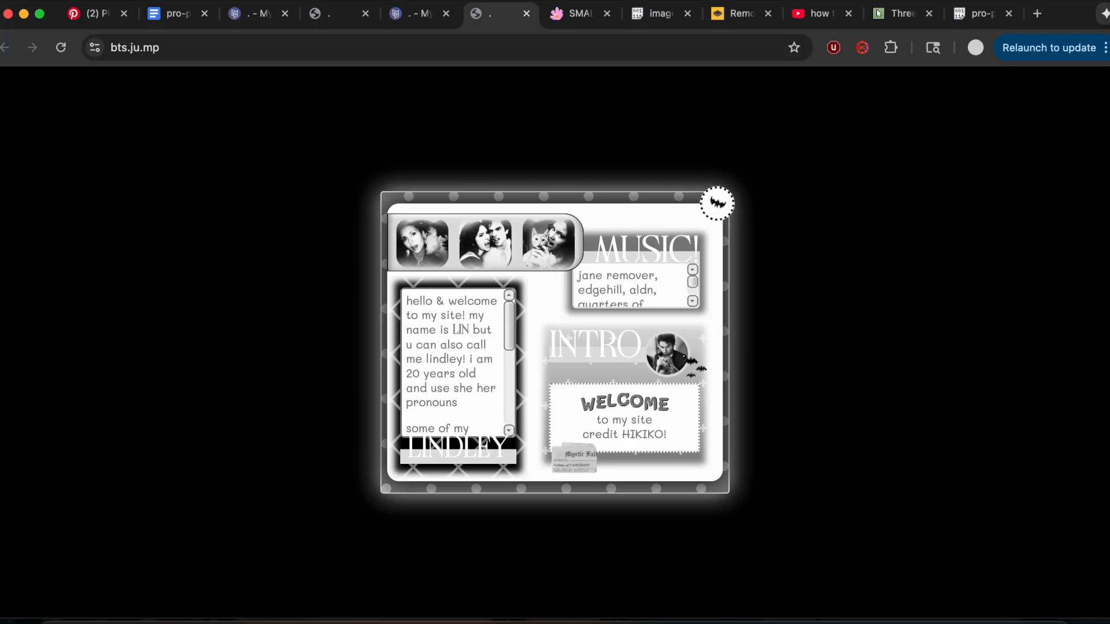
scroll(474, 391, "down", 5)
scroll(477, 391, "up", 5)
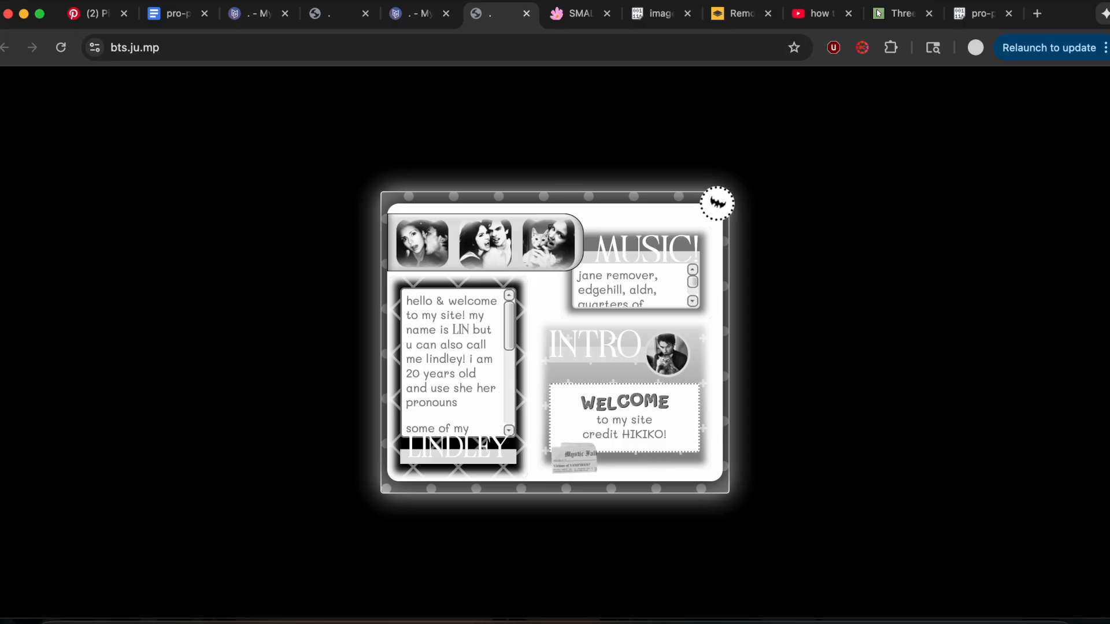
Switch to the Carrd site editor and set the site background color to #000000.
left_click(253, 18)
left_click(1086, 94)
left_click(995, 280)
left_click(145, 294)
left_click_drag(81, 385, 46, 514)
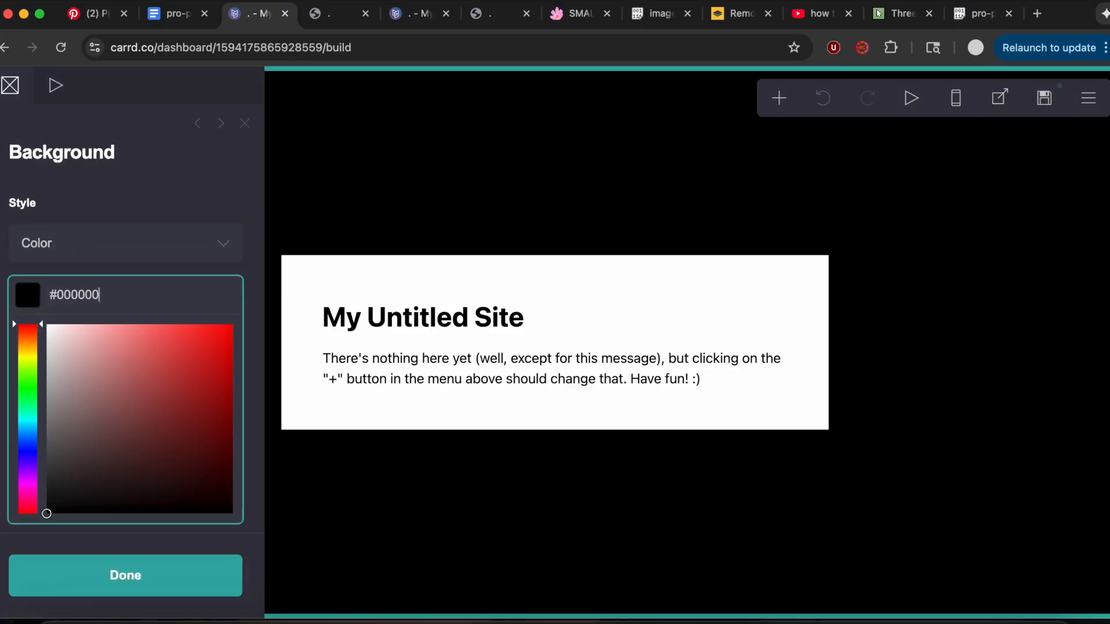
Give the page a Fade In on-load animation and return to the page's main settings.
left_click(1092, 93)
left_click(960, 316)
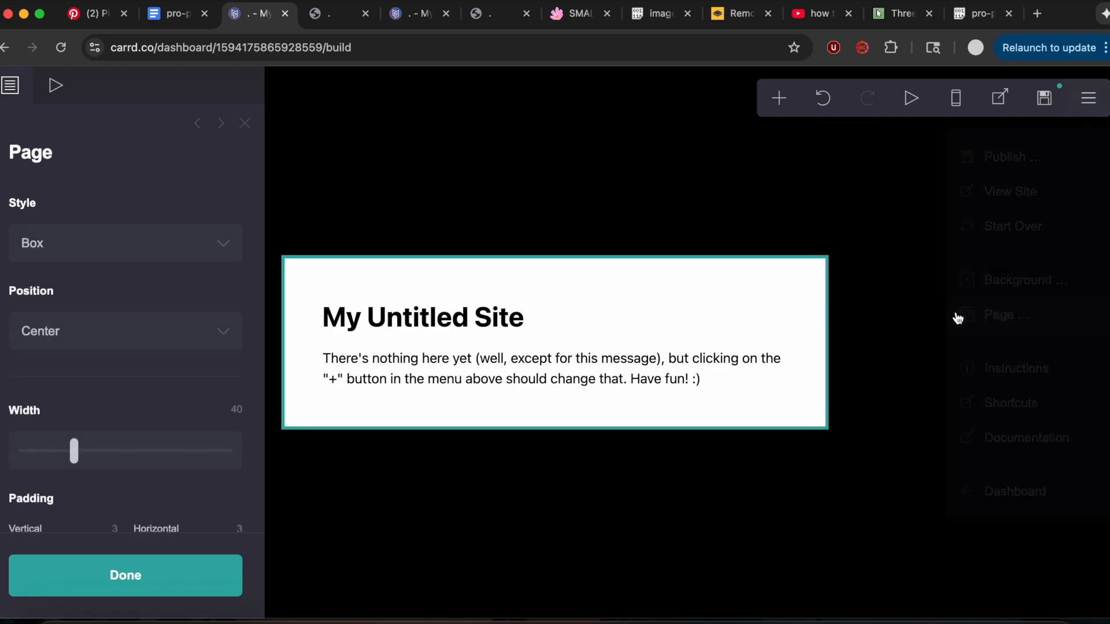
left_click(54, 84)
left_click(62, 306)
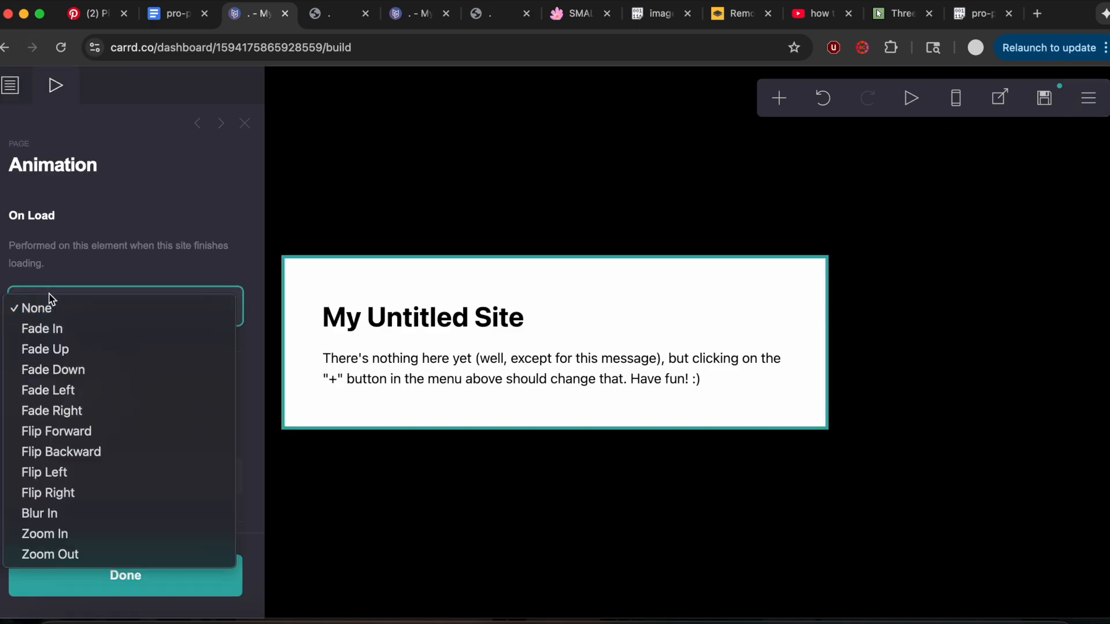
left_click(37, 325)
left_click(24, 84)
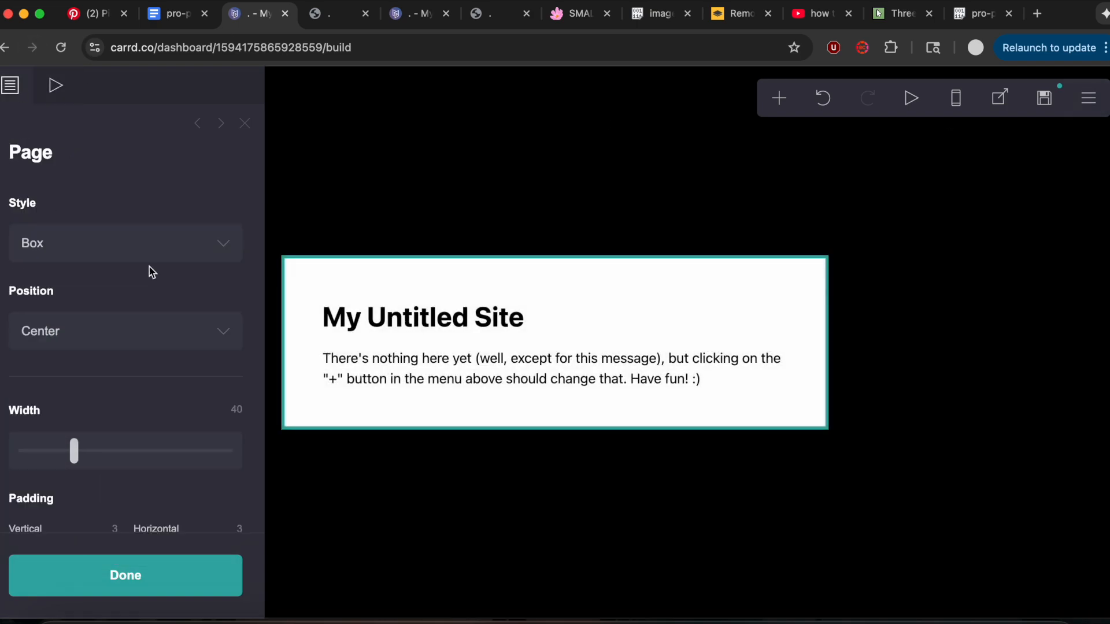
Set the page width to 30, its vertical padding to 1 and its horizontal padding to 0.5.
left_click(237, 410)
type("30")
key("Return")
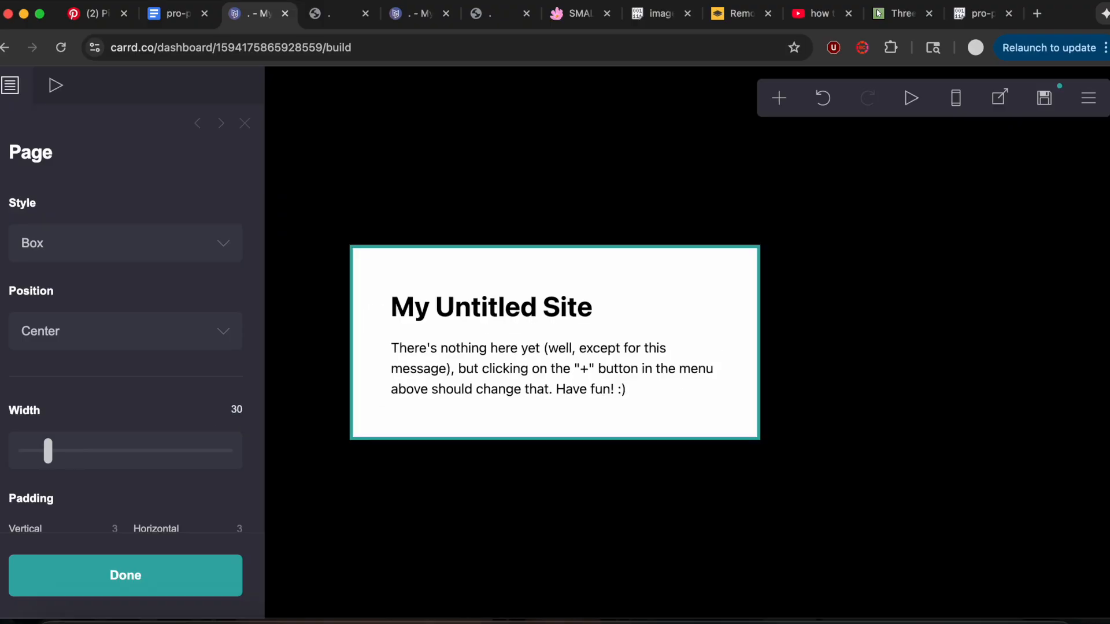
scroll(198, 383, "down", 5)
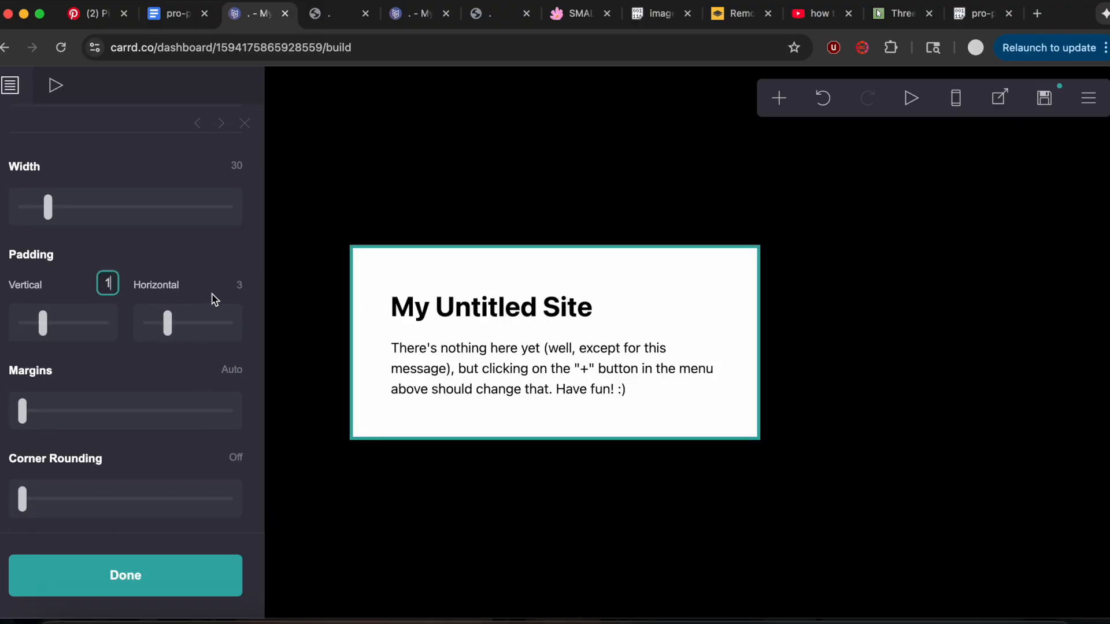
type("1")
left_click(240, 288)
key("Return")
scroll(239, 286, "down", 3)
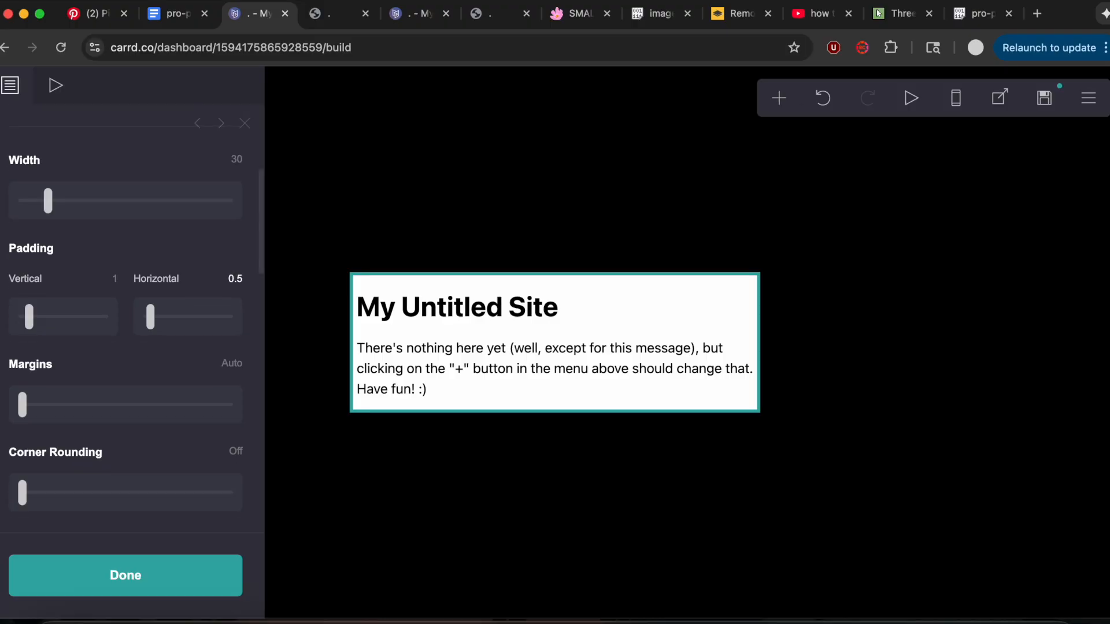
left_click(239, 279)
type("0.25")
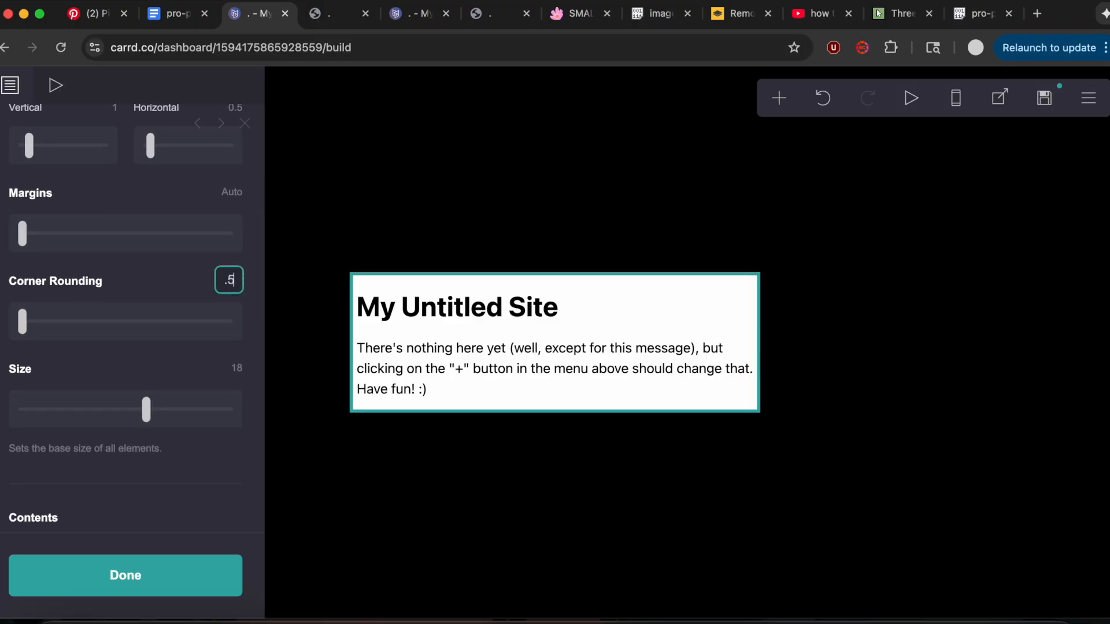
key("Return")
Consult the page values in the pro-plus notes document, and set the page's corner rounding to 0.25 and base size to 15.
left_click(184, 11)
scroll(388, 307, "down", 2)
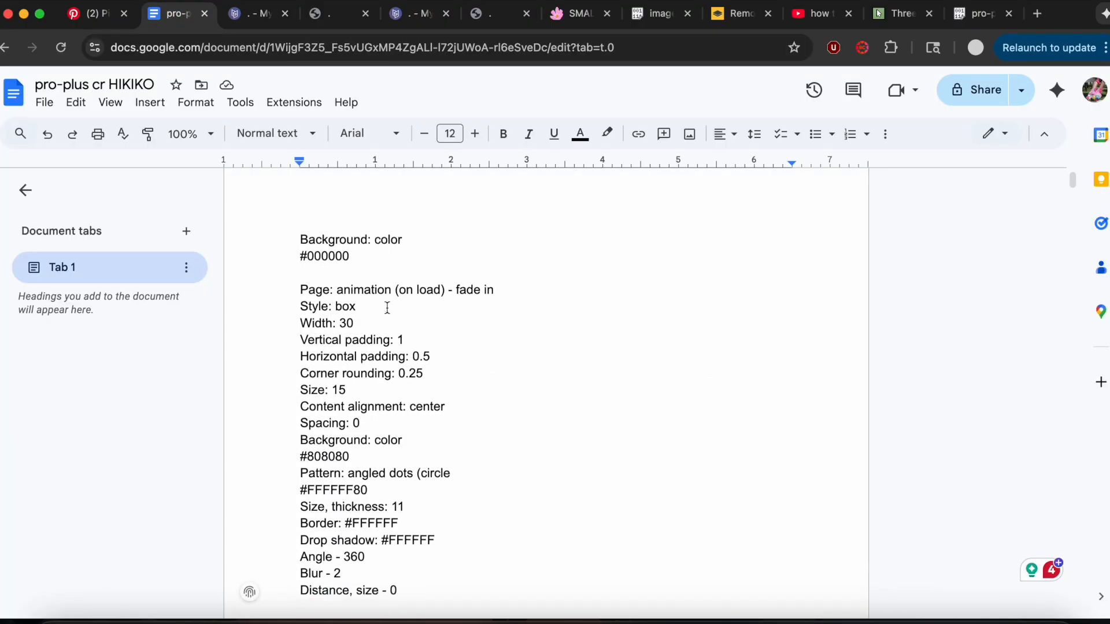
left_click(247, 22)
left_click(237, 280)
type(".25")
left_click(237, 369)
type("15")
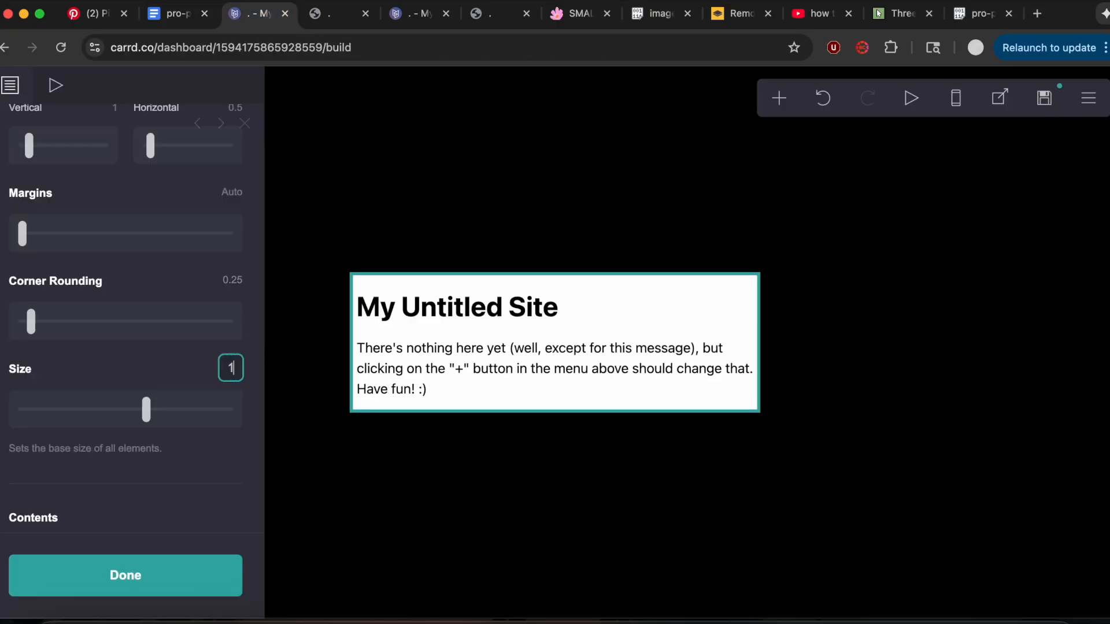
key("Return")
Center-align the page contents and set their spacing to 0.
scroll(173, 370, "down", 5)
left_click(172, 373)
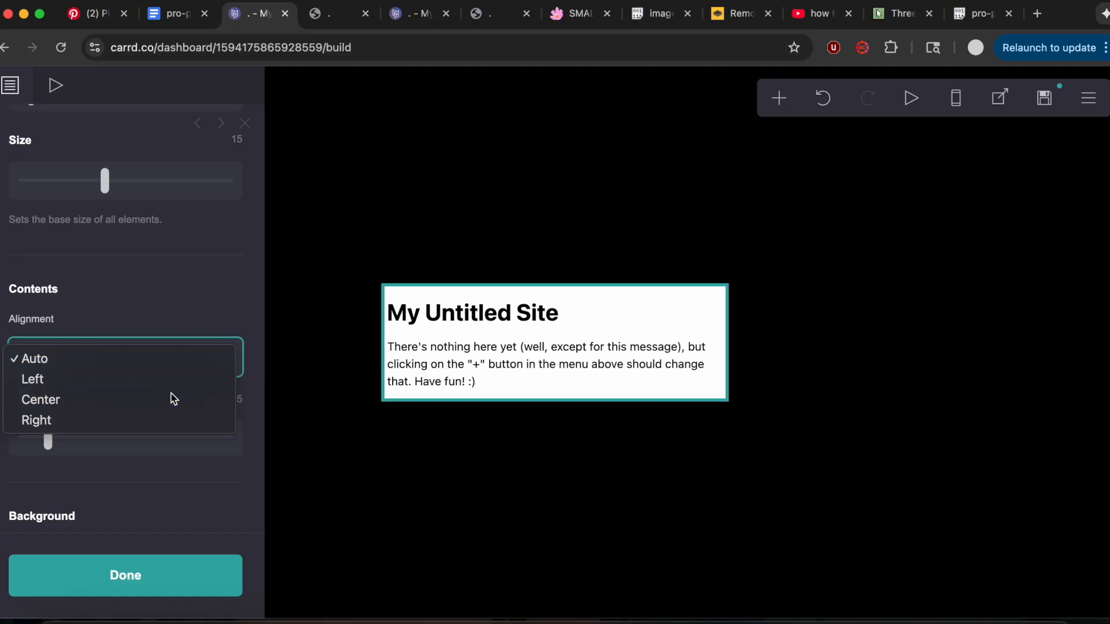
left_click(169, 398)
left_click_drag(48, 434, 22, 434)
Set the page's background color to #808080.
scroll(91, 412, "down", 5)
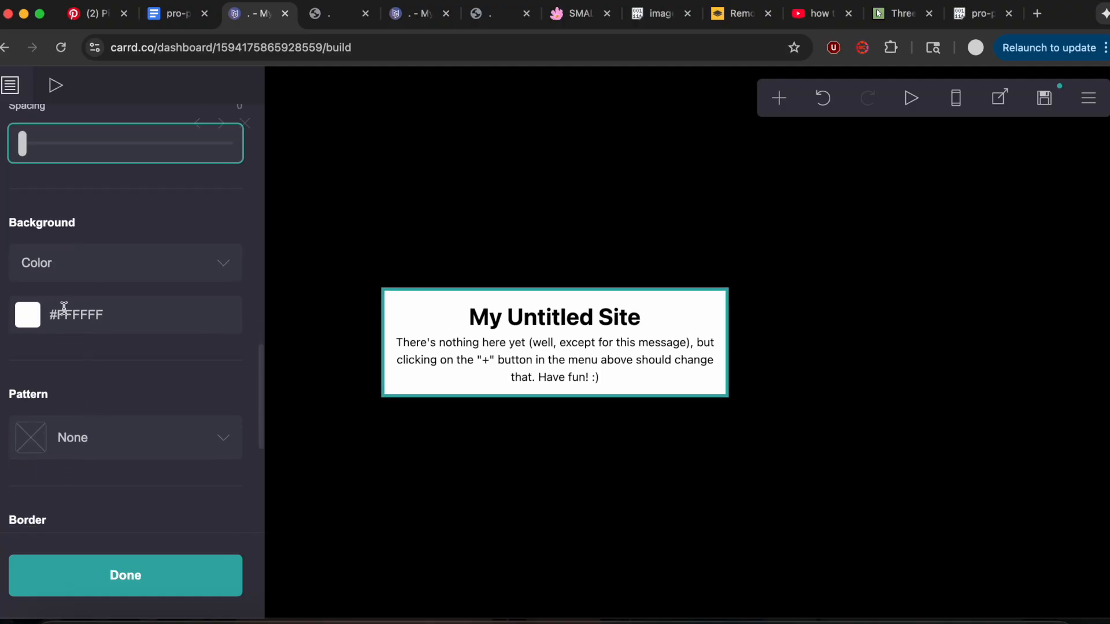
left_click(64, 314)
type("#808080")
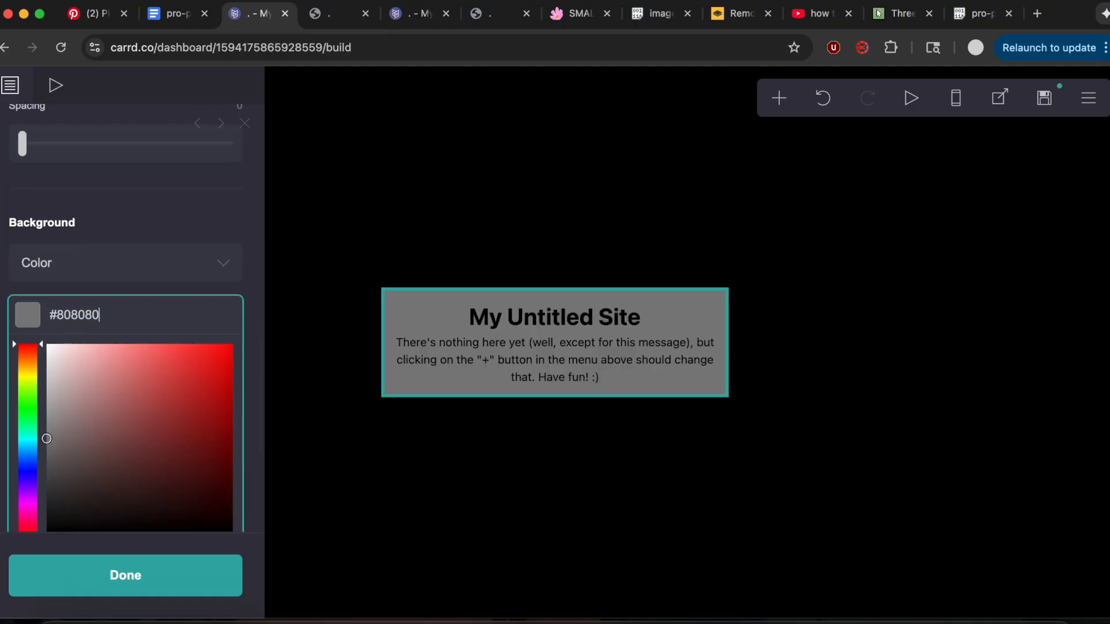
left_click(137, 237)
Apply the Angled Dots (Circle) pattern to the page background with size 11 and thickness 11.
scroll(134, 235, "down", 4)
left_click(132, 230)
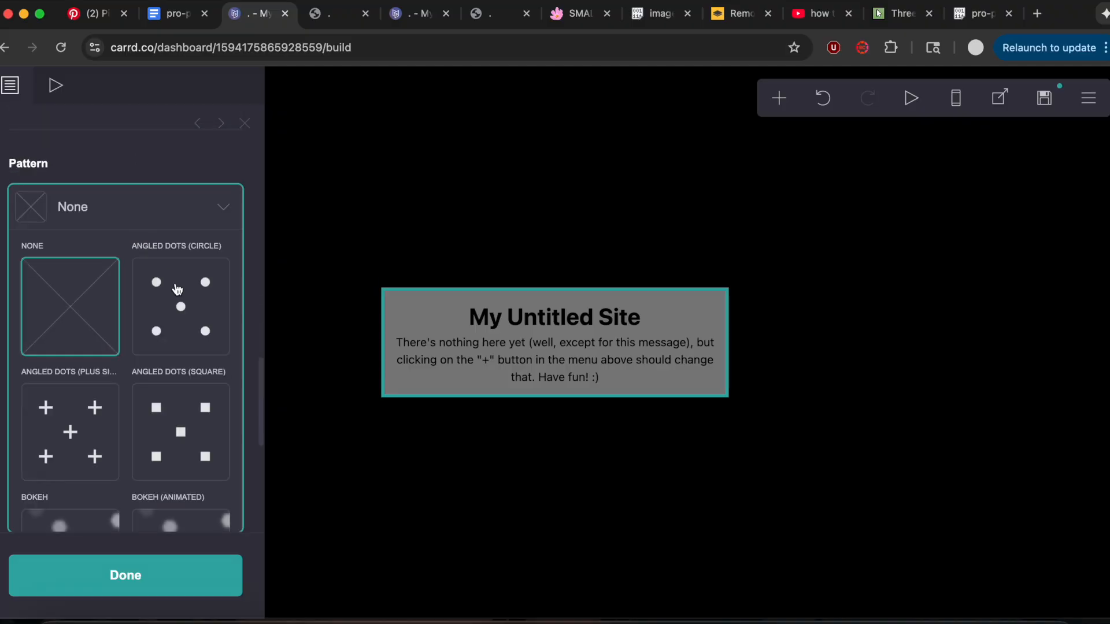
left_click(186, 282)
left_click(240, 331)
left_click(249, 411)
type("11")
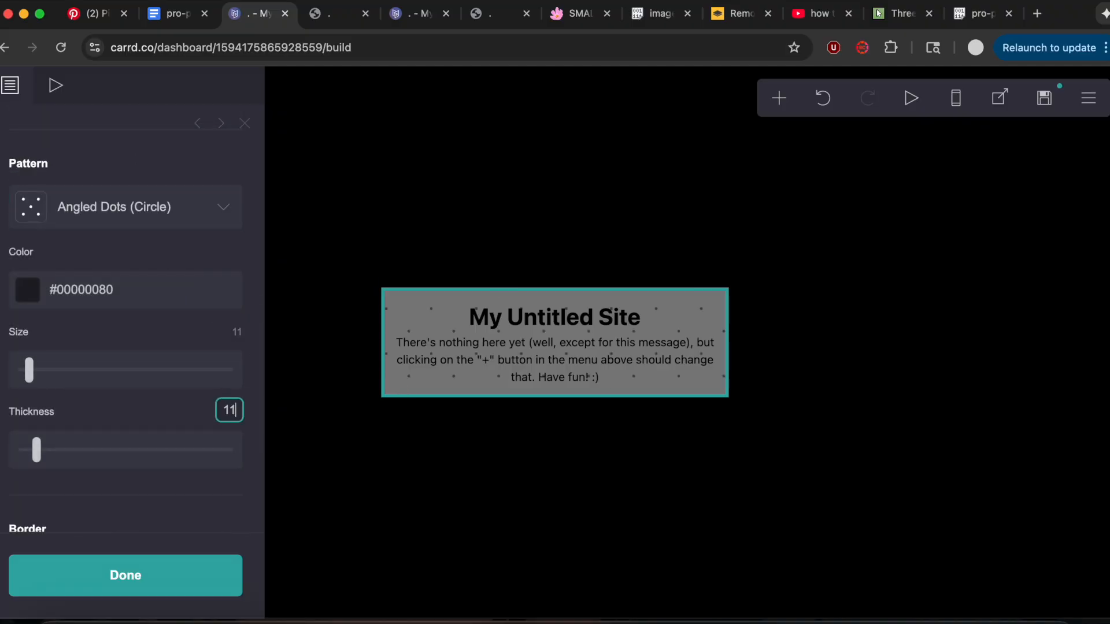
Set the page's dot pattern color to #FFFFFF80.
left_click(194, 315)
left_click(180, 291)
left_click_drag(99, 350, 0, 250)
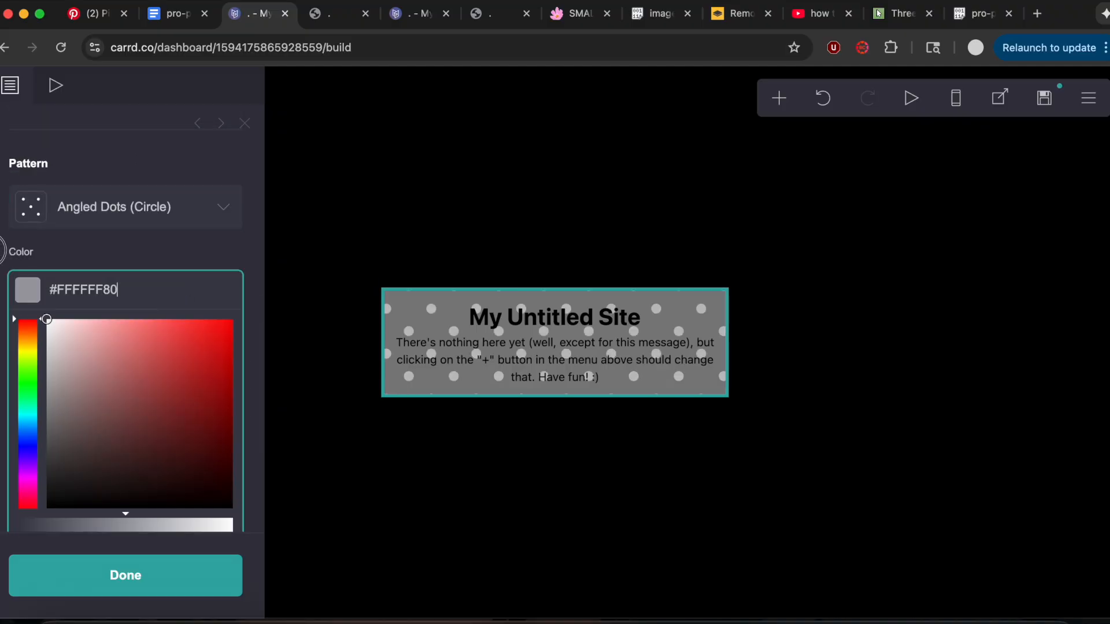
left_click(88, 256)
Check the border setting in the notes document and give the page a border colored #FFFFFF.
scroll(86, 255, "down", 5)
left_click(214, 20)
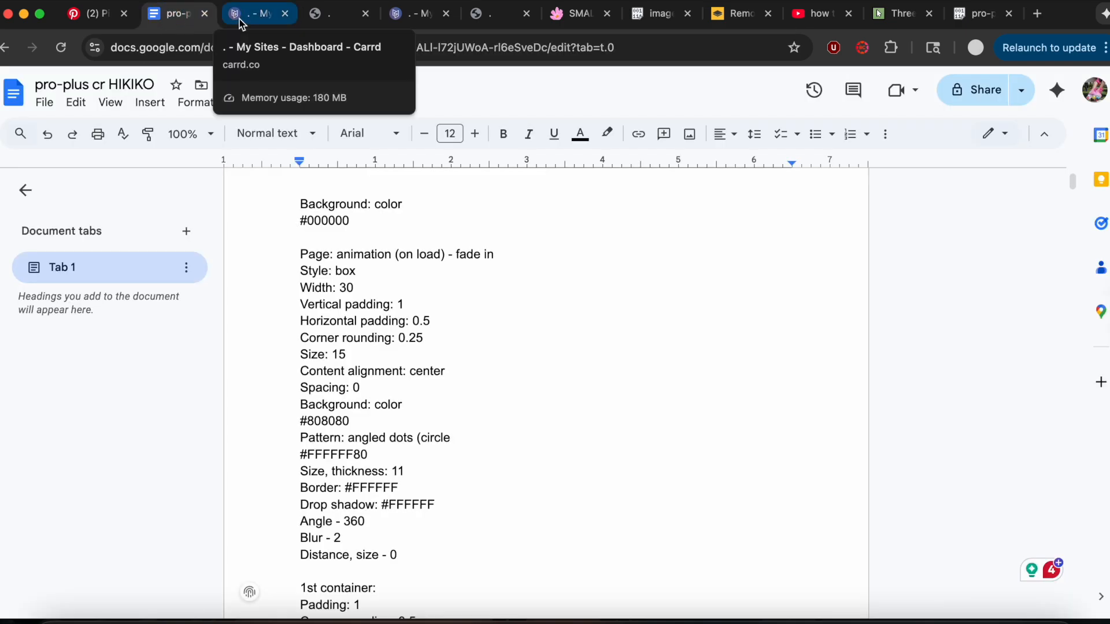
left_click(241, 22)
left_click(110, 257)
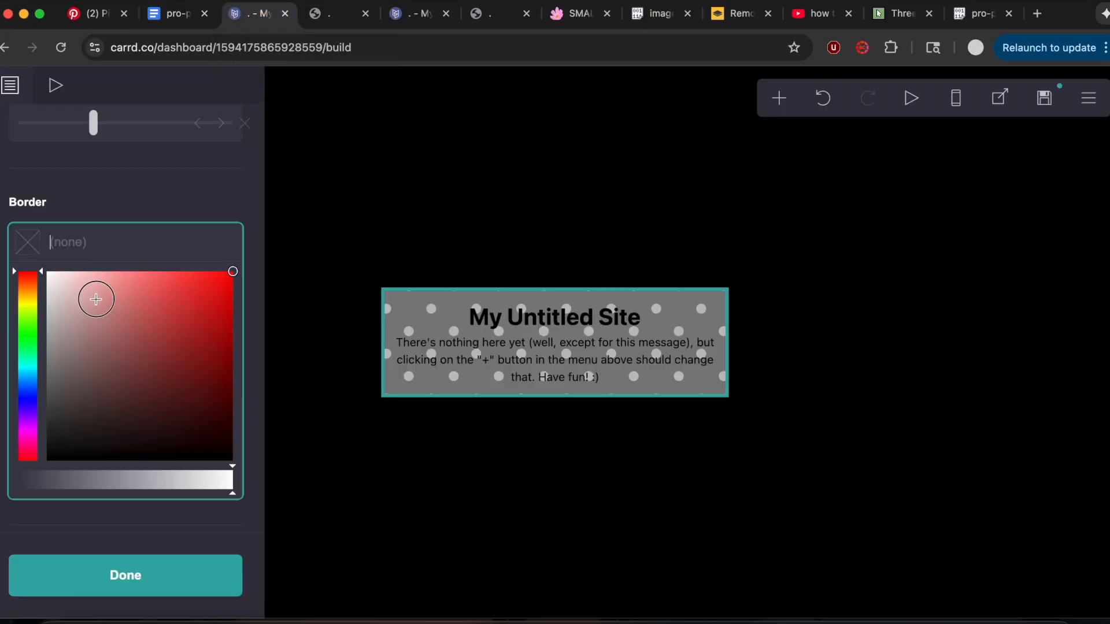
left_click(85, 198)
Add a #FFFFFF drop shadow to the page with its distance set to 0.
left_click(68, 443)
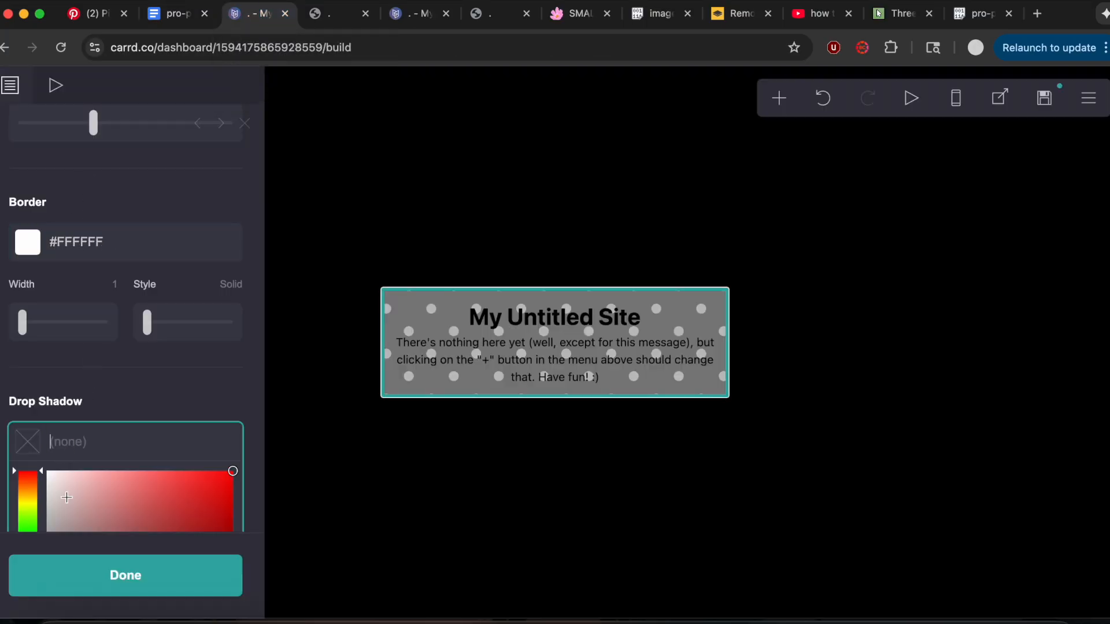
left_click(116, 413)
scroll(121, 411, "down", 3)
left_click_drag(38, 421, 5, 417)
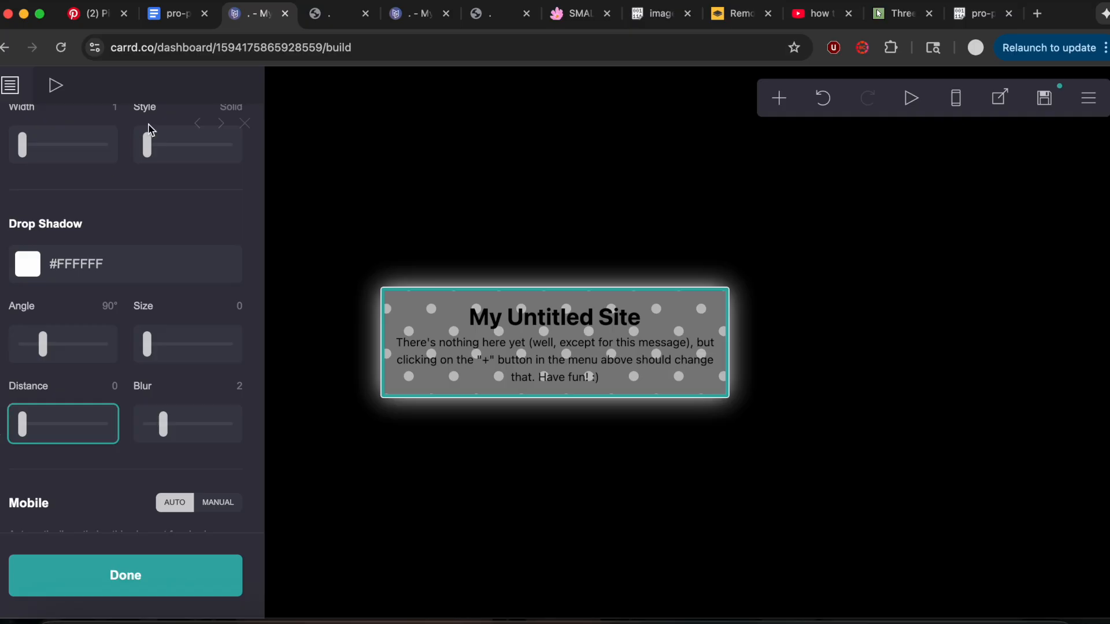
Delete the placeholder heading and the placeholder text paragraph from the page.
left_click(56, 86)
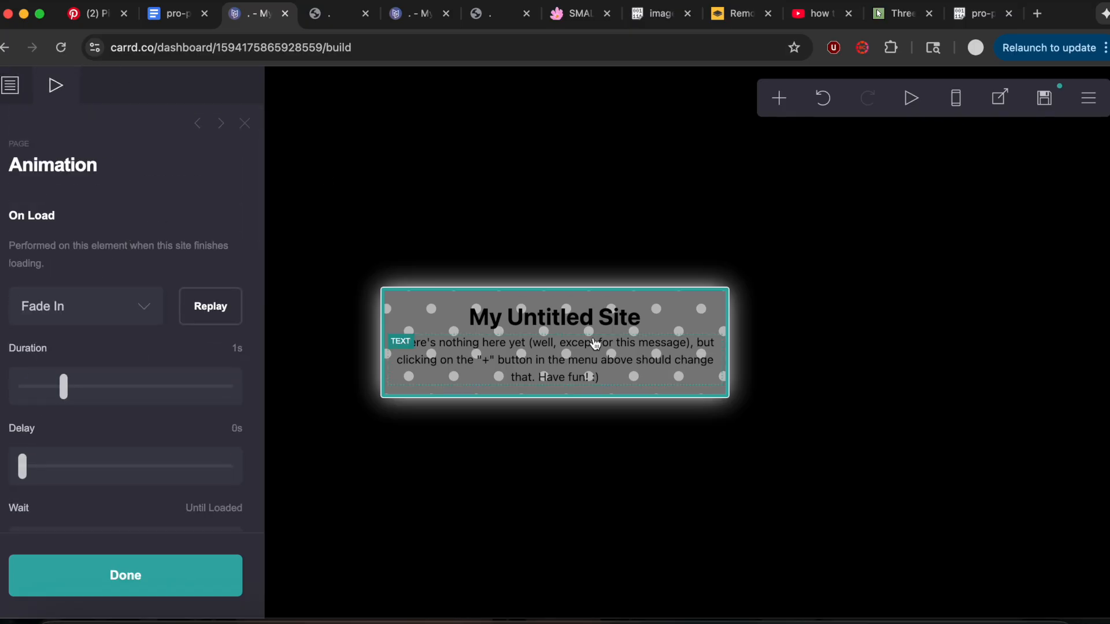
left_click(590, 319)
left_click(78, 578)
left_click(535, 362)
left_click(80, 575)
Add a container to the page and give it a solid white background color.
left_click(779, 98)
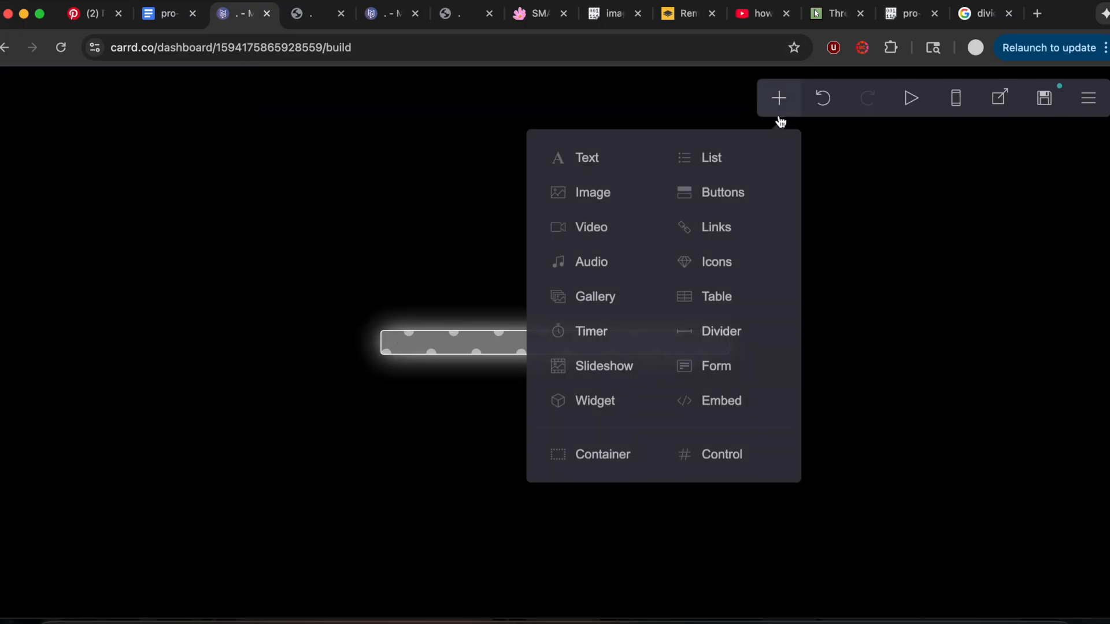
left_click(604, 456)
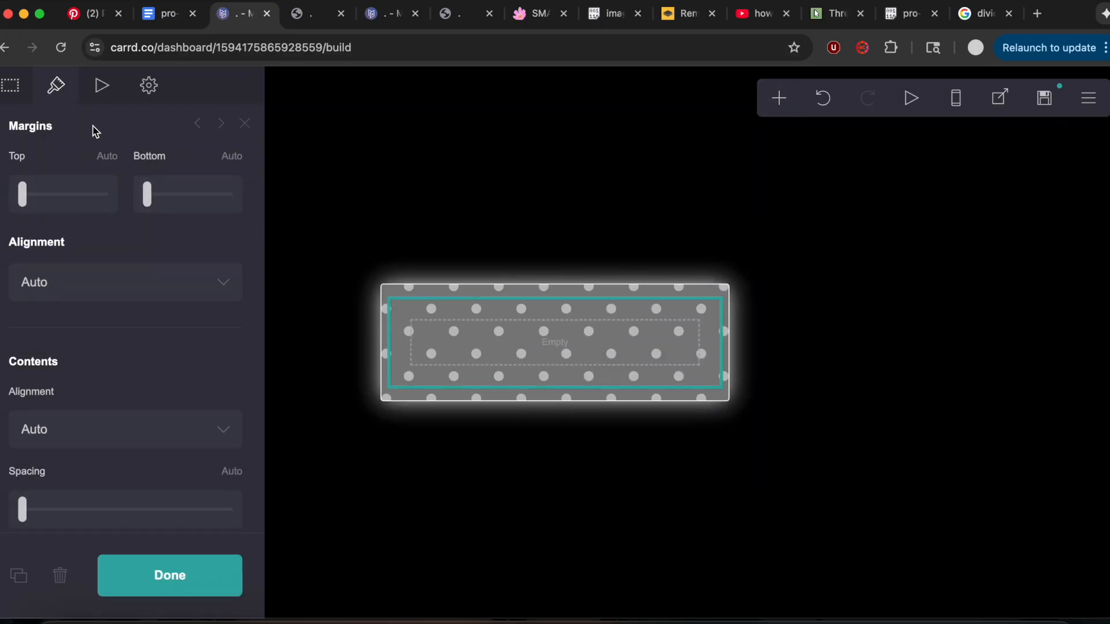
scroll(149, 304, "down", 5)
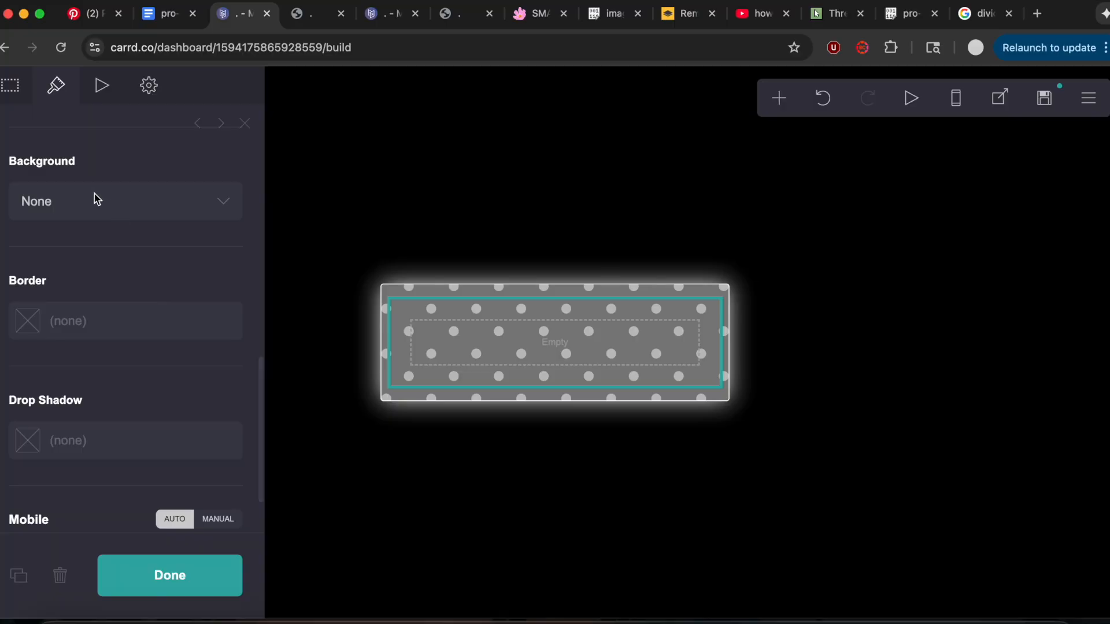
scroll(78, 279, "up", 5)
scroll(80, 347, "down", 1)
left_click(80, 404)
left_click(64, 431)
scroll(67, 440, "down", 1)
scroll(67, 440, "down", 6)
Add a #000000 drop shadow to the container with its distance set to 0.
left_click(85, 432)
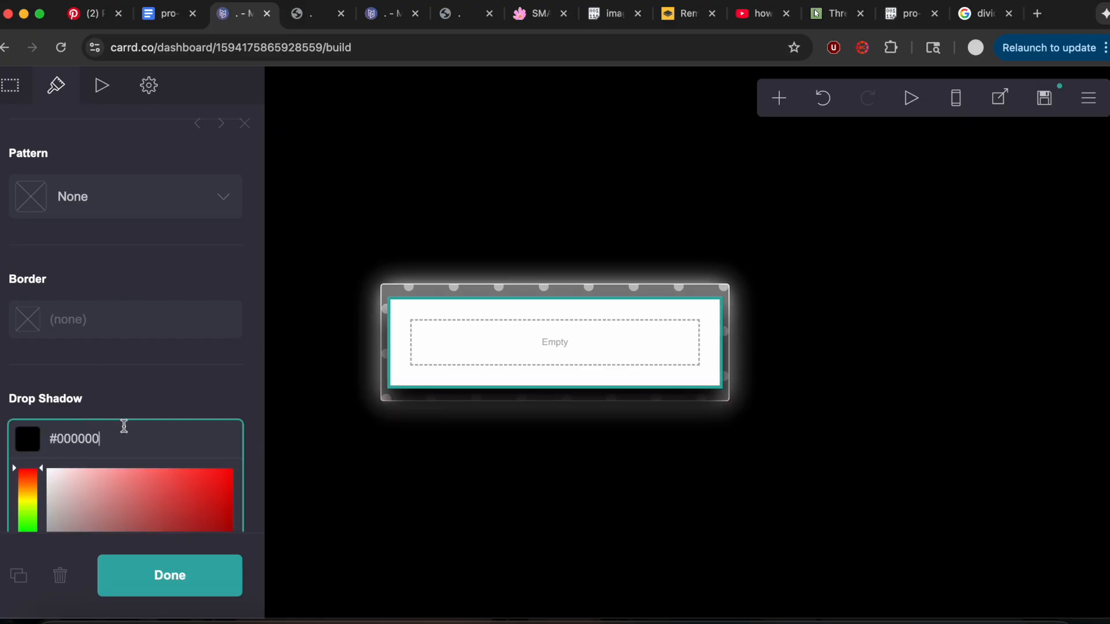
left_click(141, 379)
scroll(144, 383, "down", 3)
left_click(20, 438)
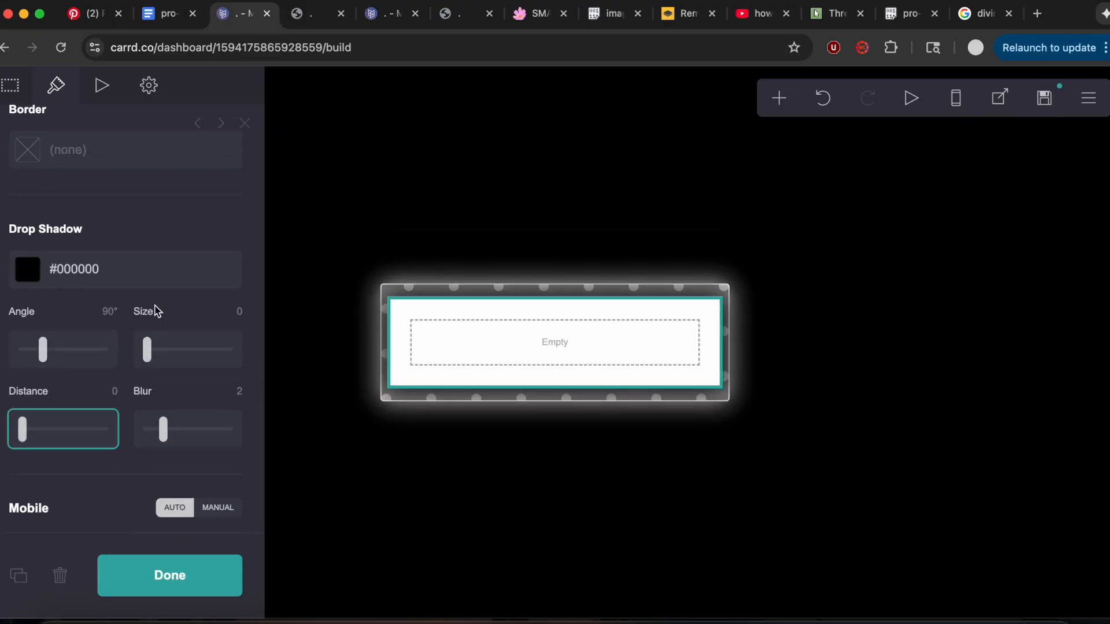
Set the container's corner rounding to 1 on all four corners.
scroll(155, 311, "up", 5)
scroll(190, 409, "down", 4)
left_click(234, 291)
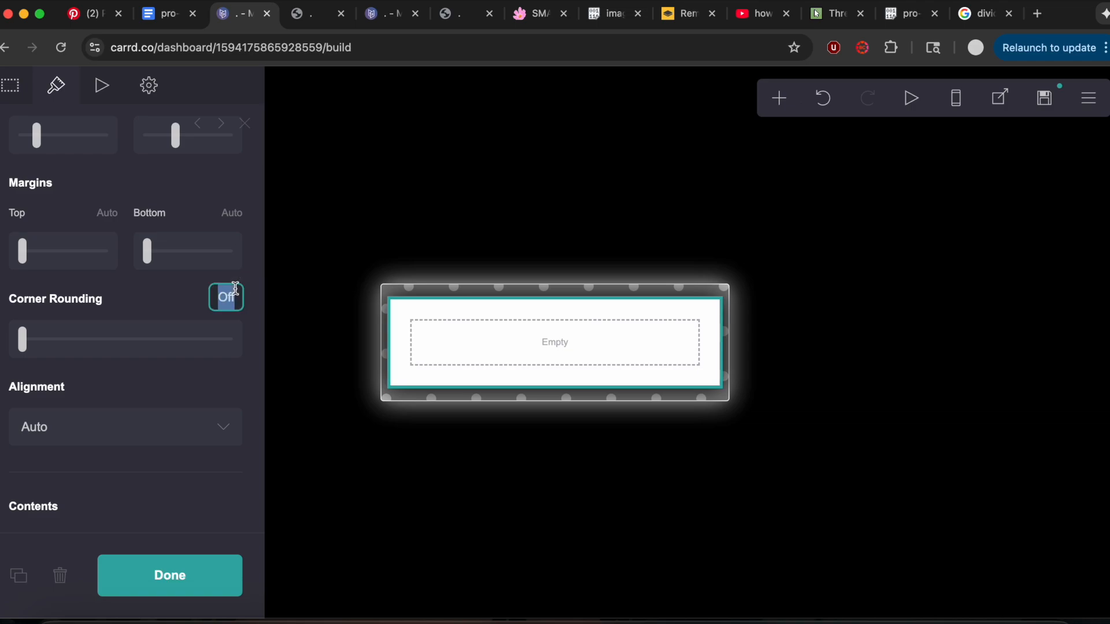
Add a divider inside the white container and set its orientation to vertical.
left_click(789, 101)
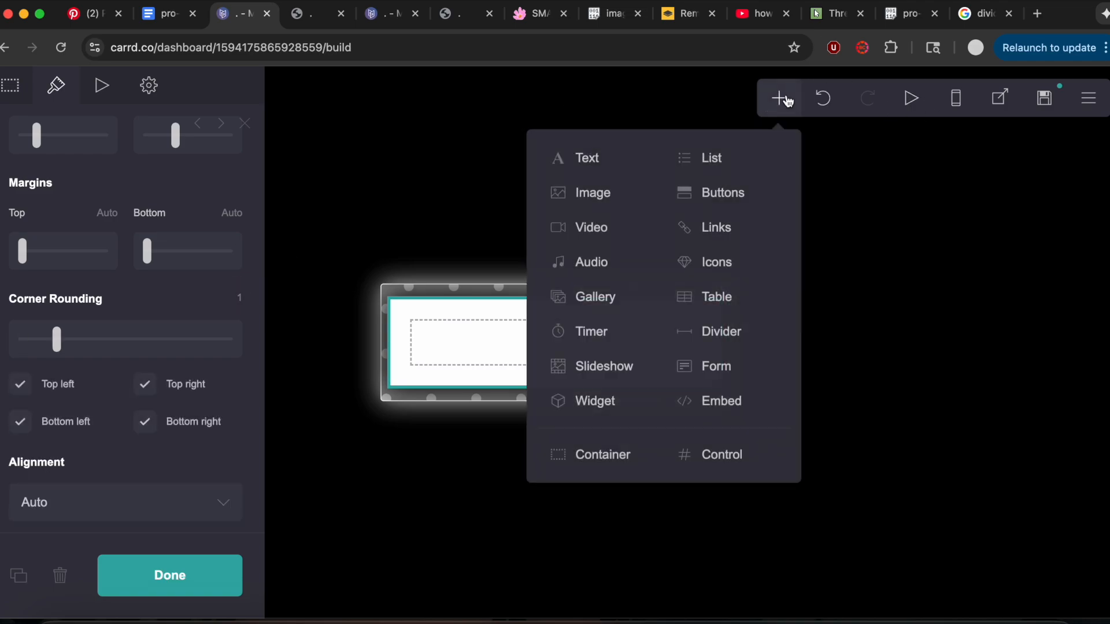
left_click(737, 324)
scroll(136, 324, "down", 5)
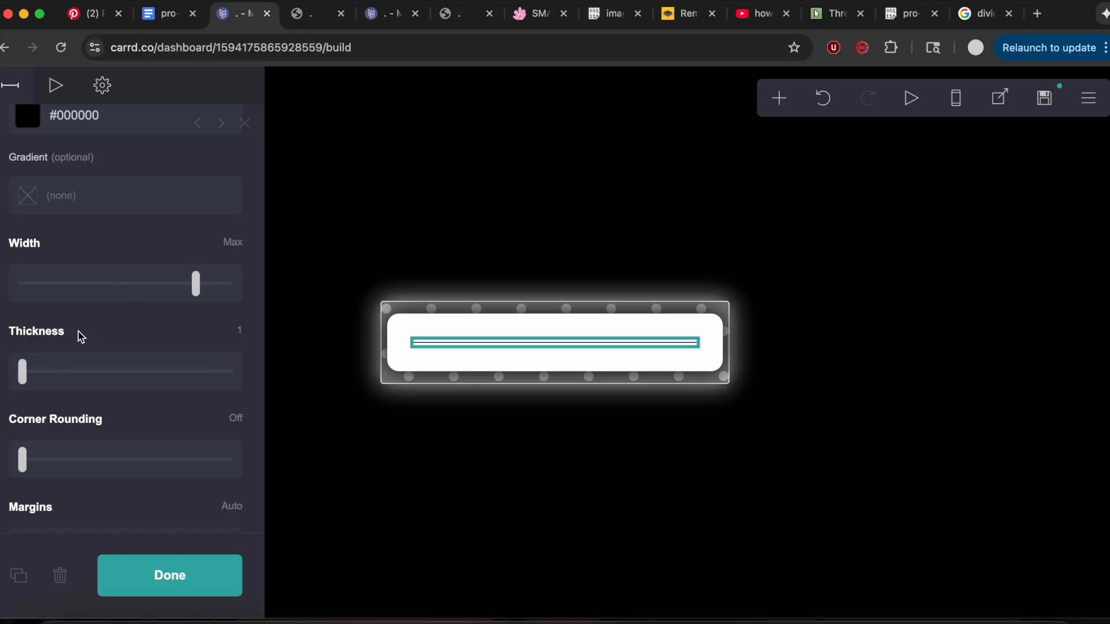
scroll(81, 337, "up", 5)
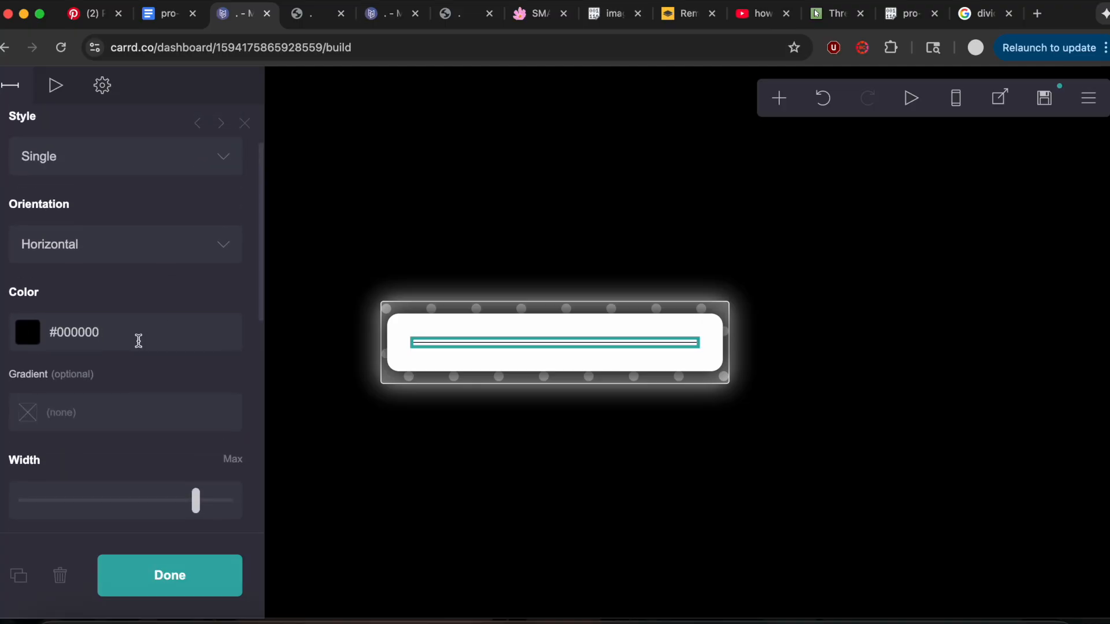
scroll(138, 340, "down", 2)
left_click(105, 203)
left_click(103, 219)
Make the vertical divider's color fully transparent and set its height to 20.
left_click(136, 271)
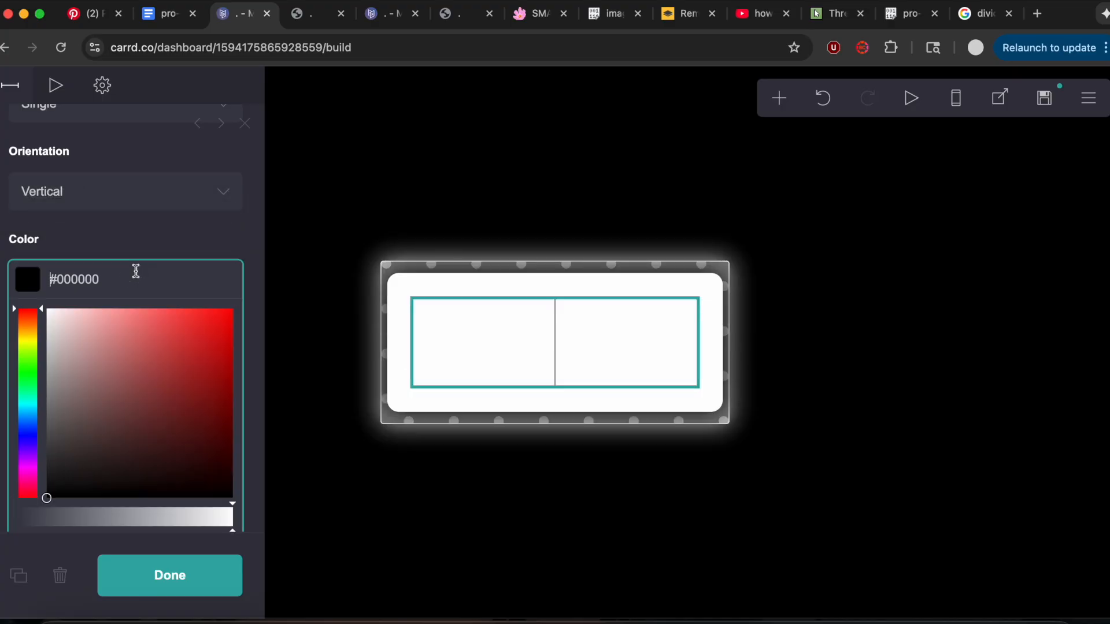
scroll(138, 278, "down", 3)
left_click_drag(178, 373, 16, 375)
scroll(118, 227, "up", 3)
left_click(119, 226)
scroll(98, 254, "down", 3)
left_click_drag(99, 259, 285, 263)
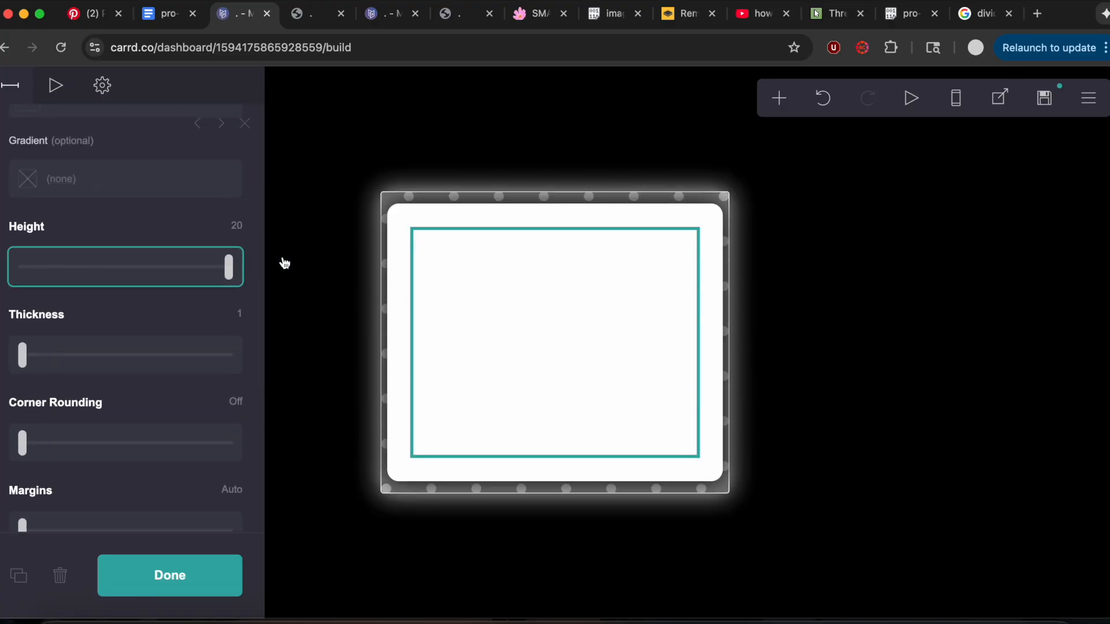
Add a new container below the white one and set its background color to #000000.
left_click(780, 100)
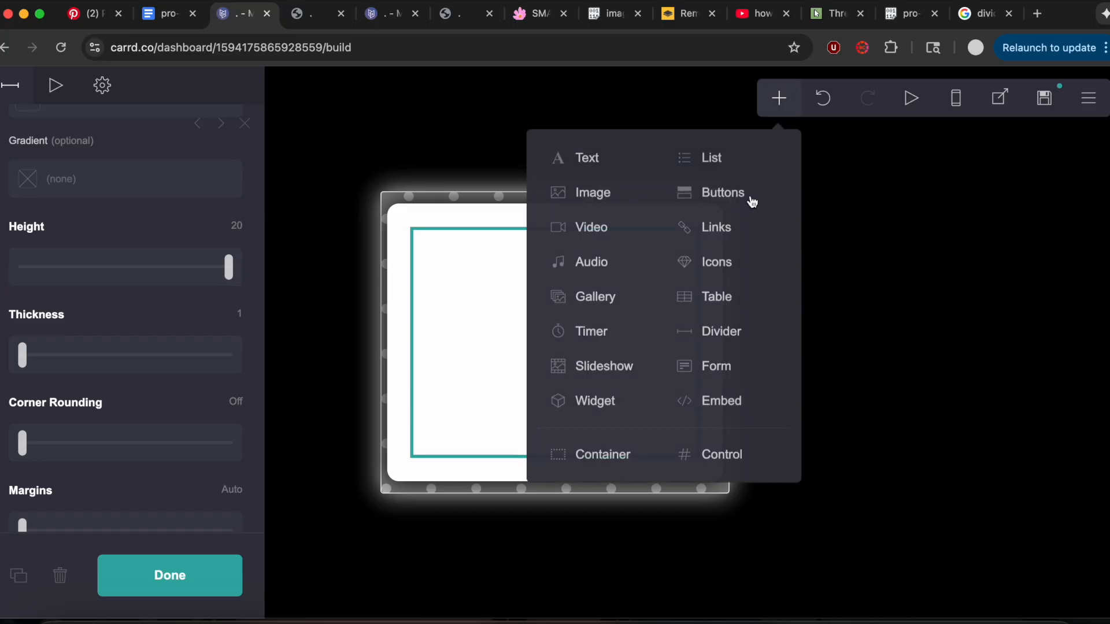
left_click(619, 452)
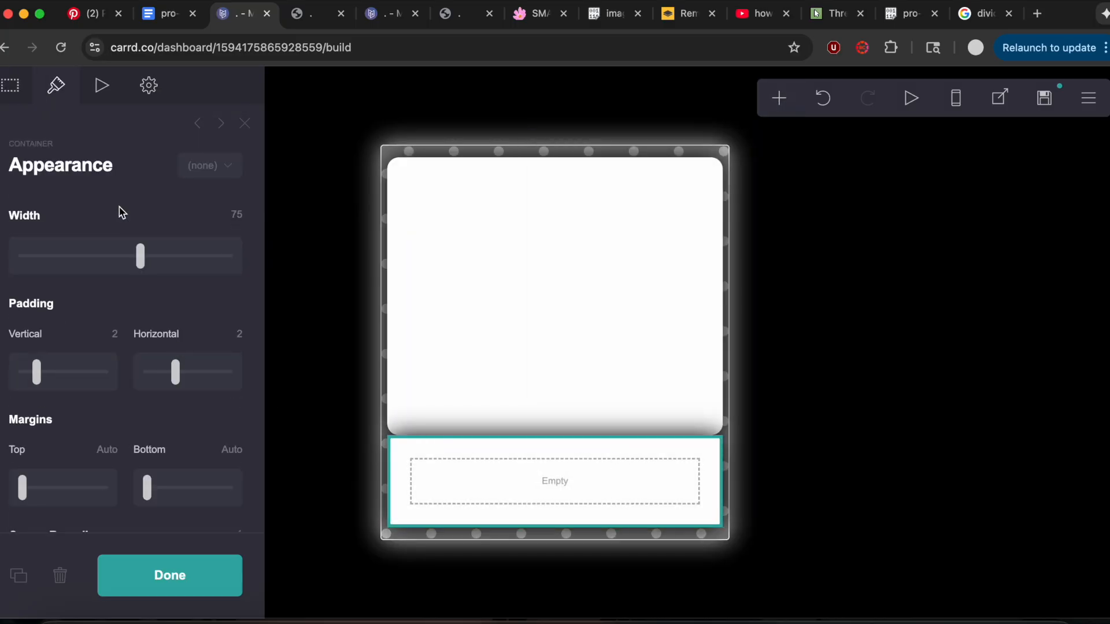
scroll(121, 213, "down", 10)
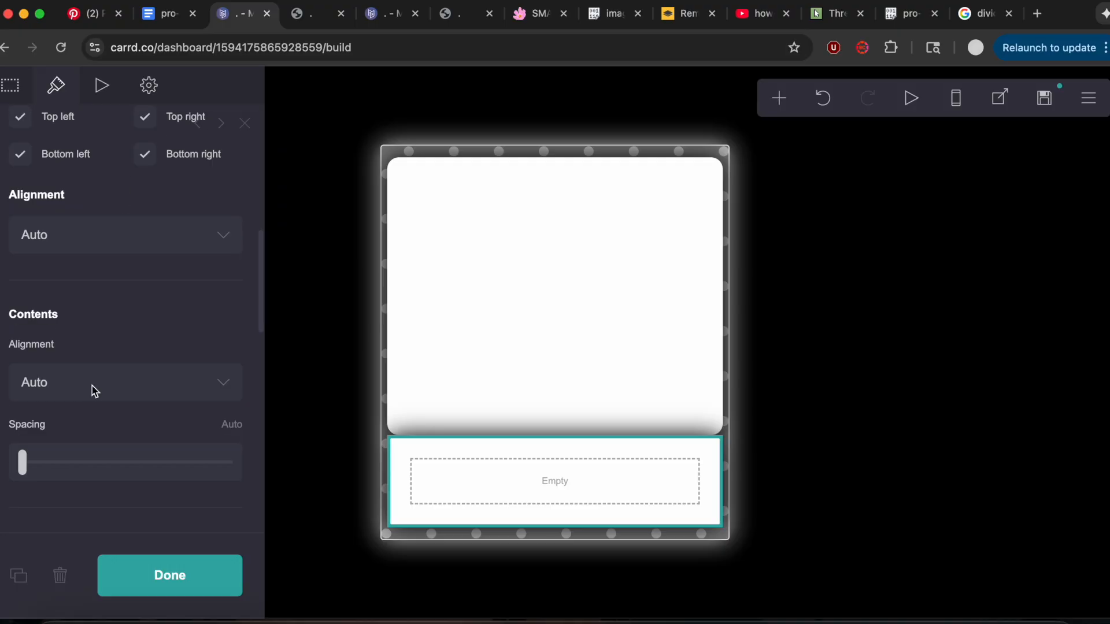
left_click(90, 378)
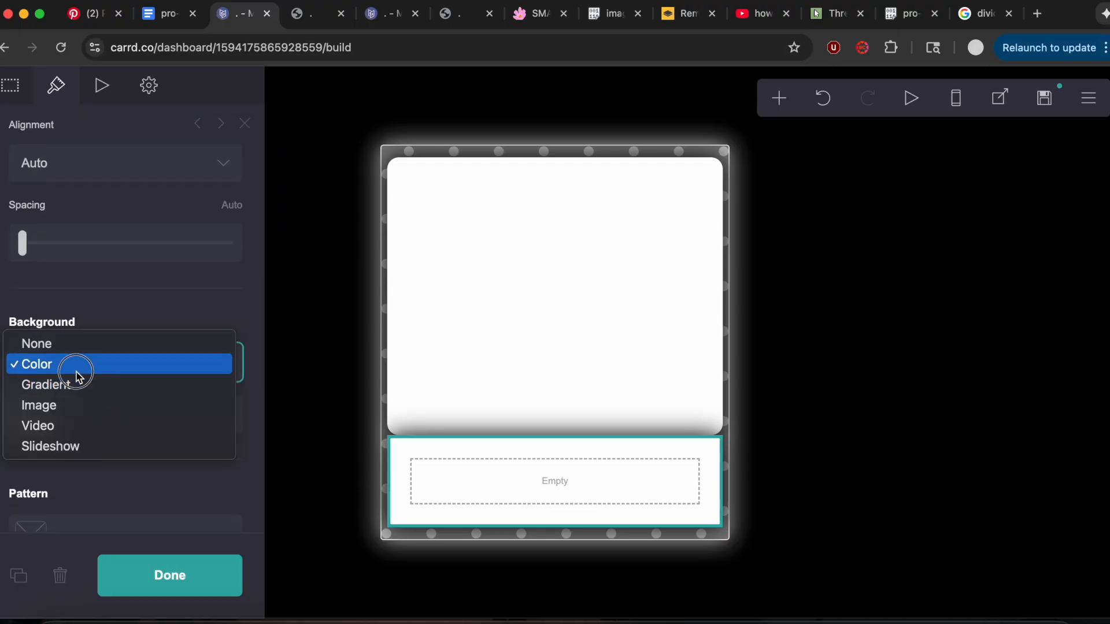
left_click(77, 376)
left_click(107, 412)
left_click_drag(69, 497, 40, 579)
left_click(149, 335)
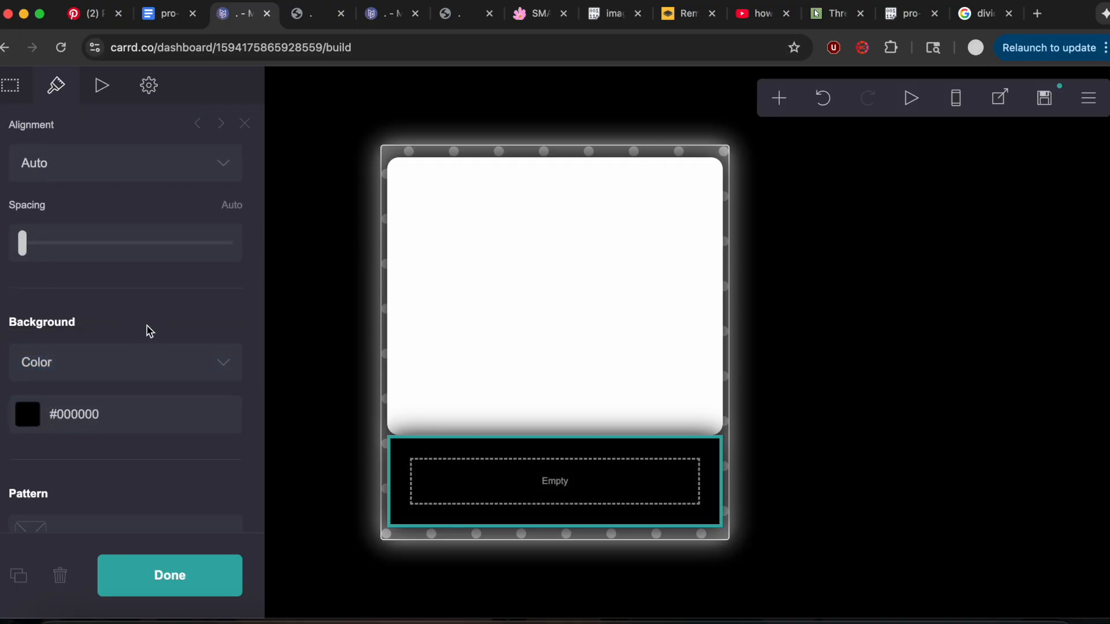
Give the black container a Grid (Diamond) pattern, checking the pattern settings for the 1st container in the notes document.
scroll(150, 332, "down", 5)
scroll(150, 331, "down", 2)
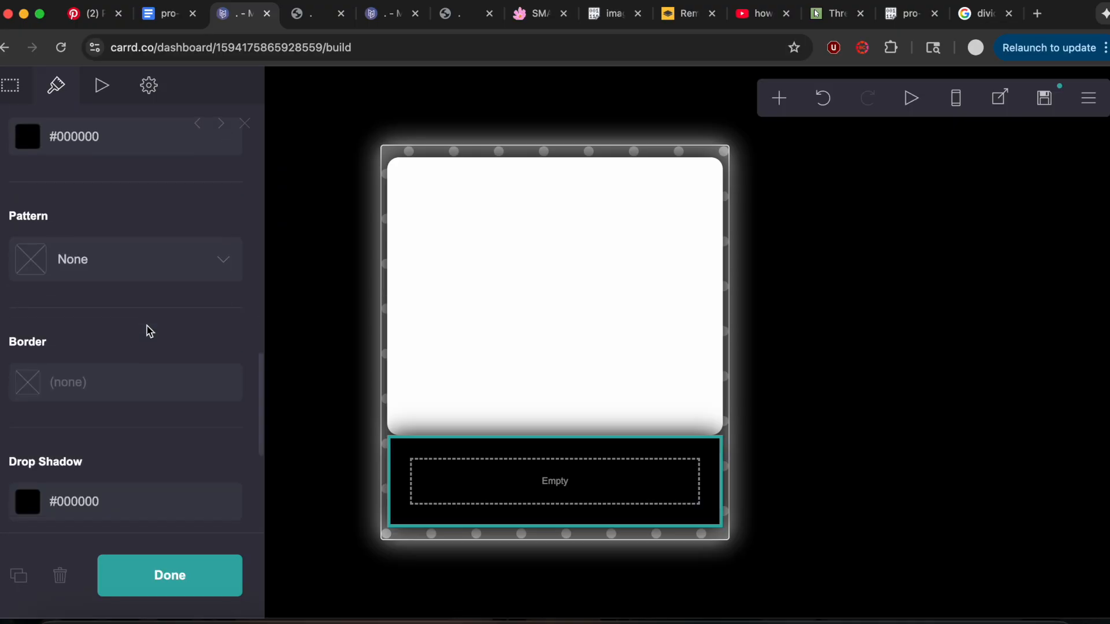
left_click(136, 267)
scroll(152, 395, "down", 8)
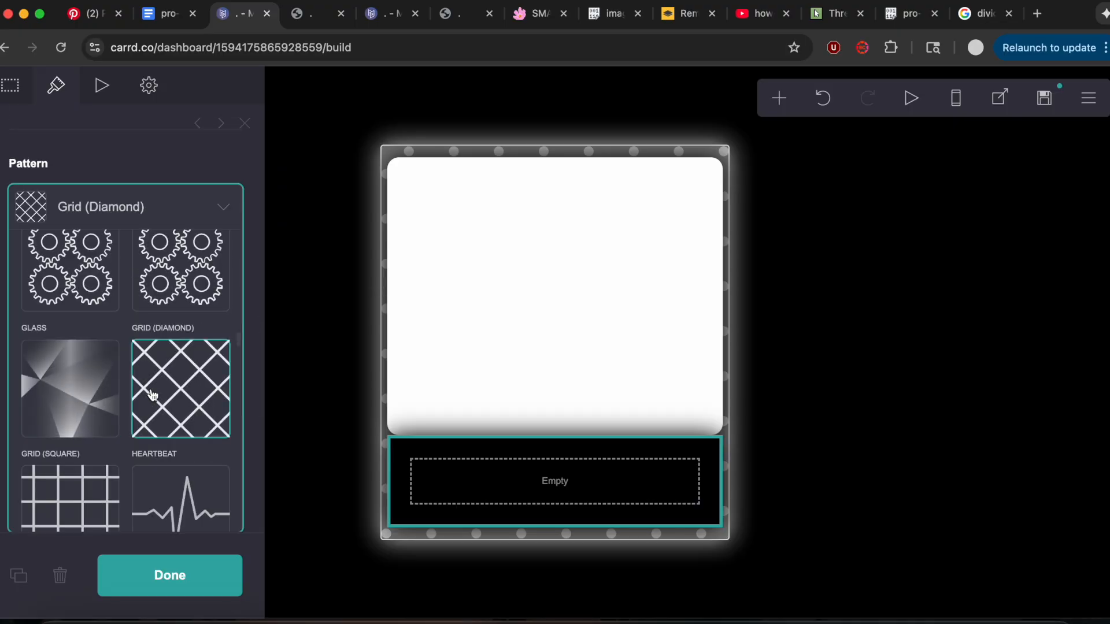
left_click(156, 13)
scroll(376, 334, "down", 6)
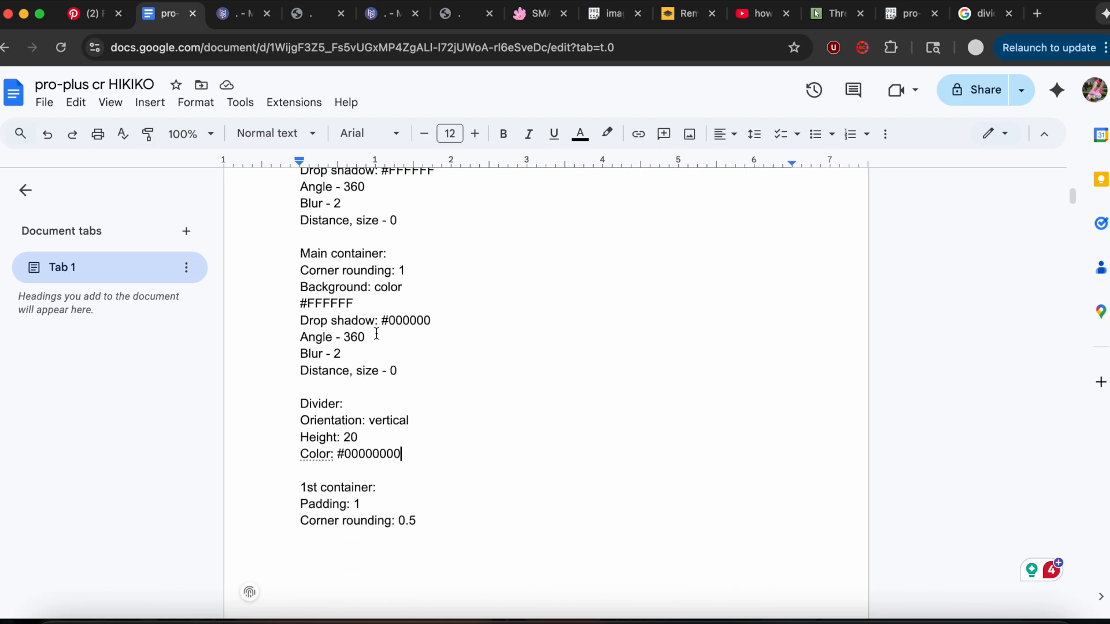
left_click(233, 16)
left_click(108, 178)
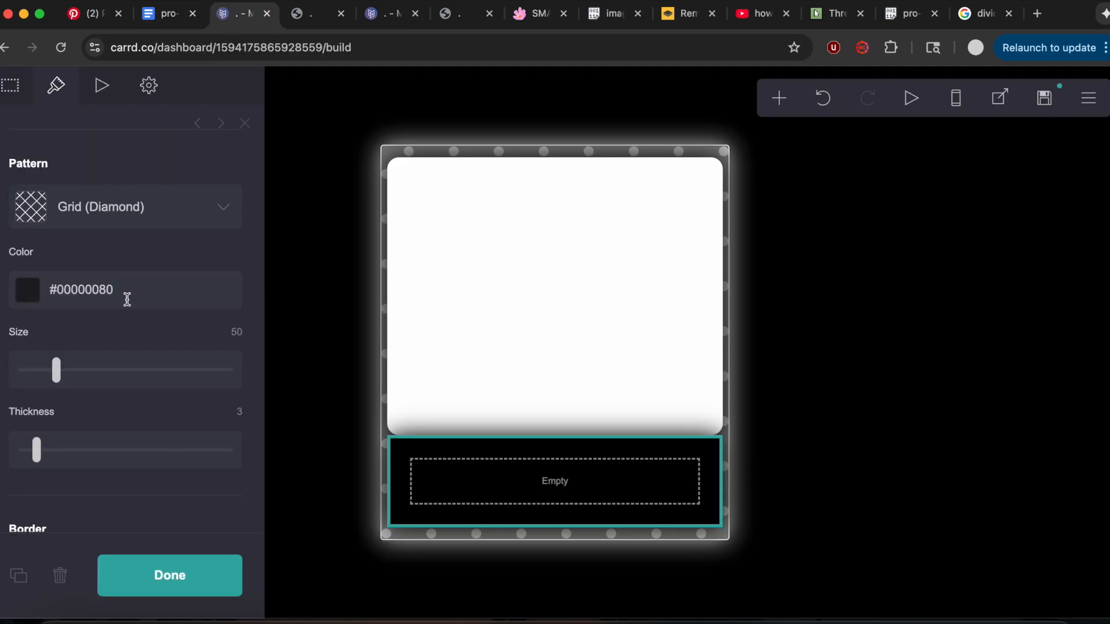
Set the diamond grid pattern's color to #FFFFFF80 and its size to 11.
left_click(127, 300)
left_click_drag(115, 377, 13, 308)
left_click(119, 257)
left_click_drag(230, 330, 204, 336)
type("11")
key("Return")
Set the black container's vertical and horizontal padding to 1.
scroll(203, 337, "up", 15)
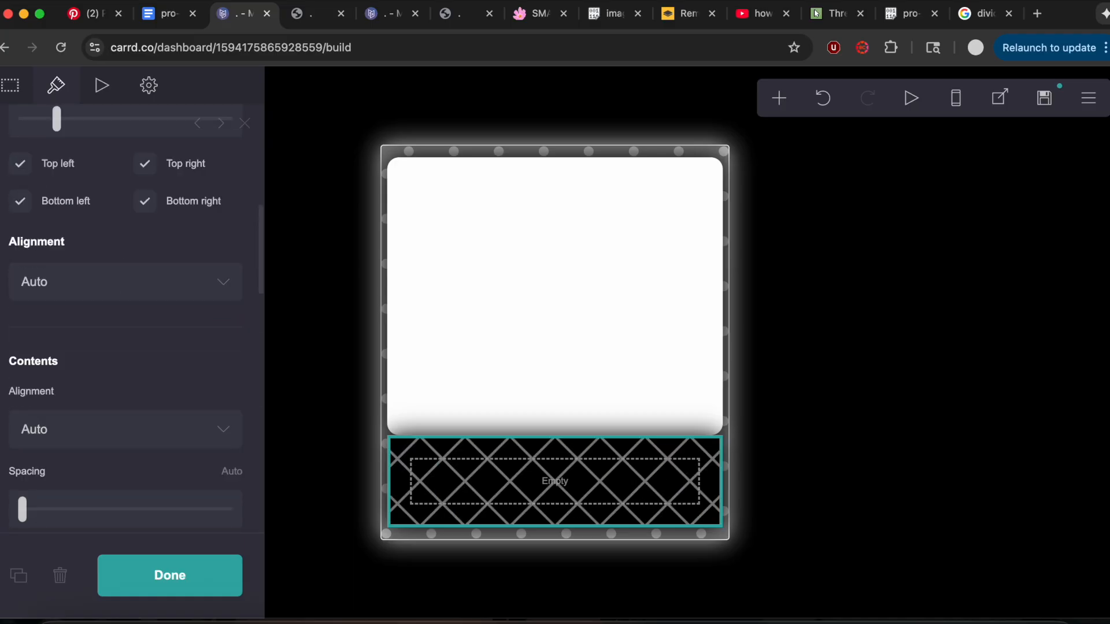
left_click(117, 338)
type("1")
left_click(239, 335)
type("1")
key("Return")
Set the black container's corner rounding to 0.5.
scroll(225, 316, "down", 7)
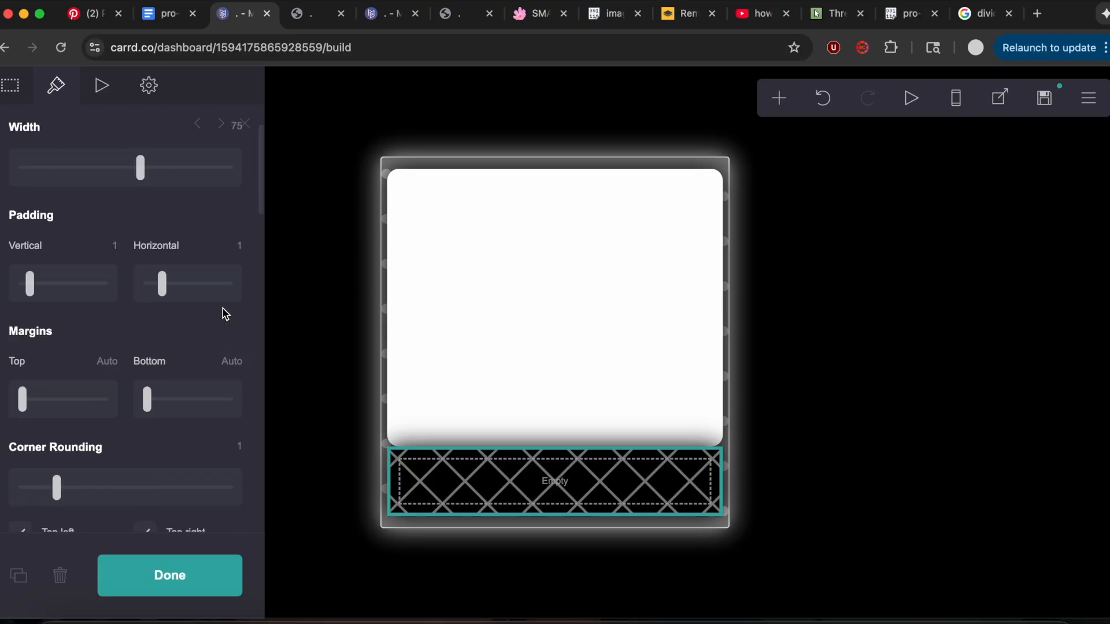
scroll(226, 314, "up", 4)
left_click(240, 252)
type("0.5")
key("Return")
Copy the 1st container's CSS, from box-shadow to left: 0.15em, out of the notes and paste it as the black container's custom style.
left_click(167, 12)
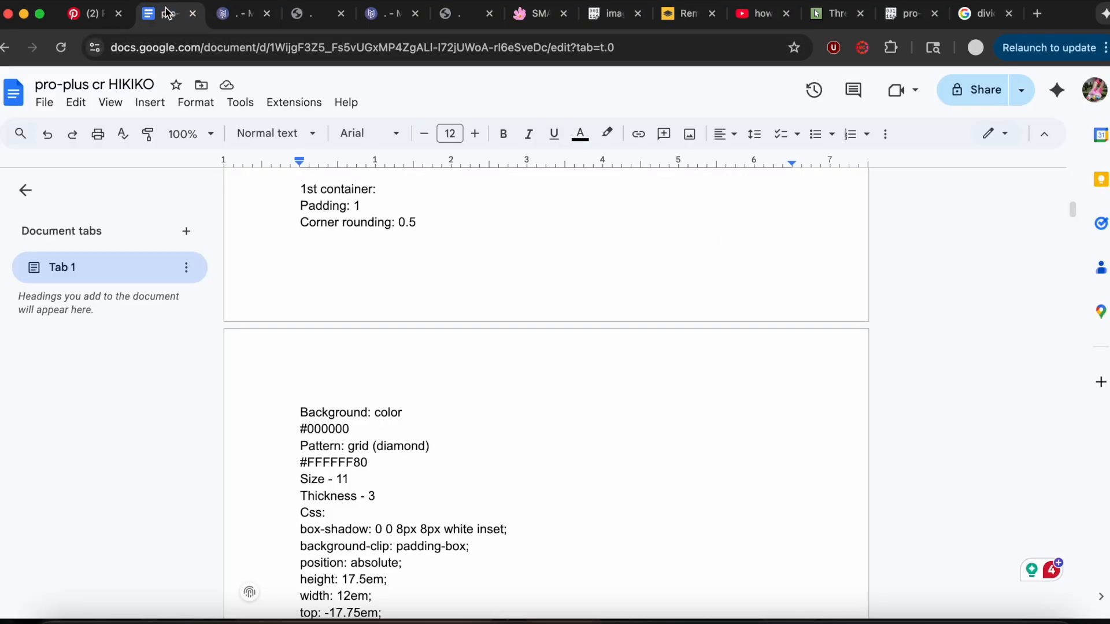
scroll(479, 434, "down", 4)
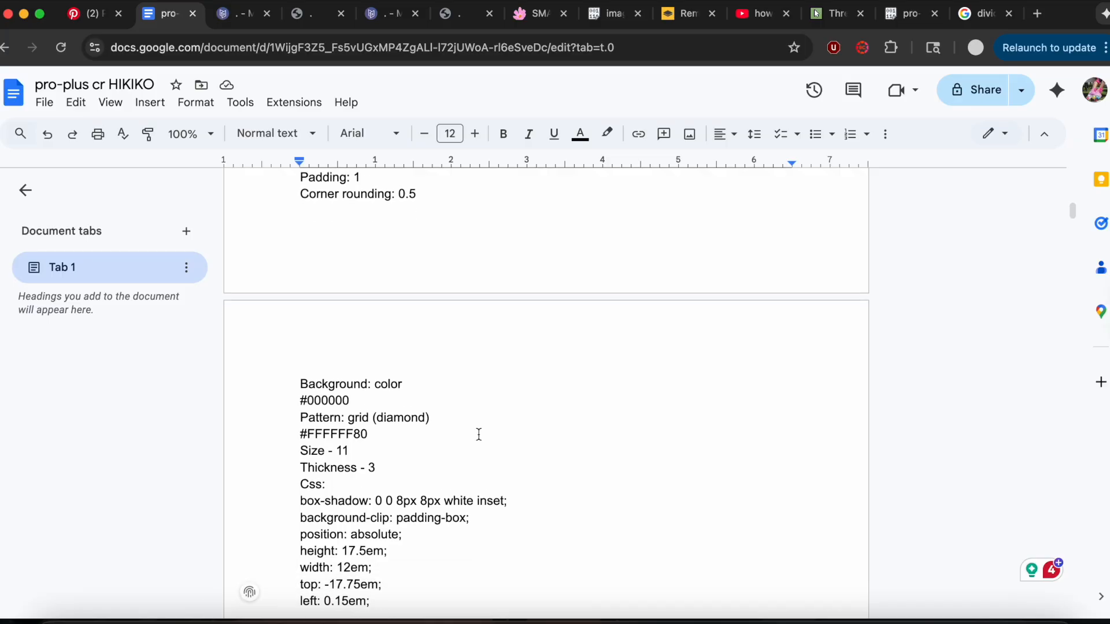
left_click_drag(300, 404, 396, 508)
key("super+c")
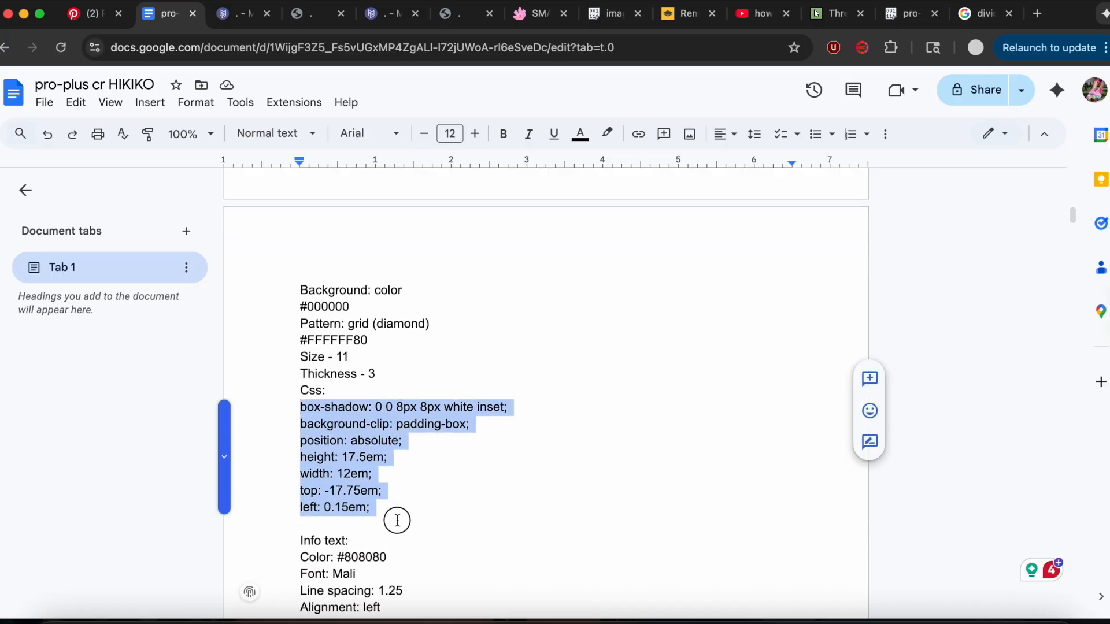
left_click(238, 23)
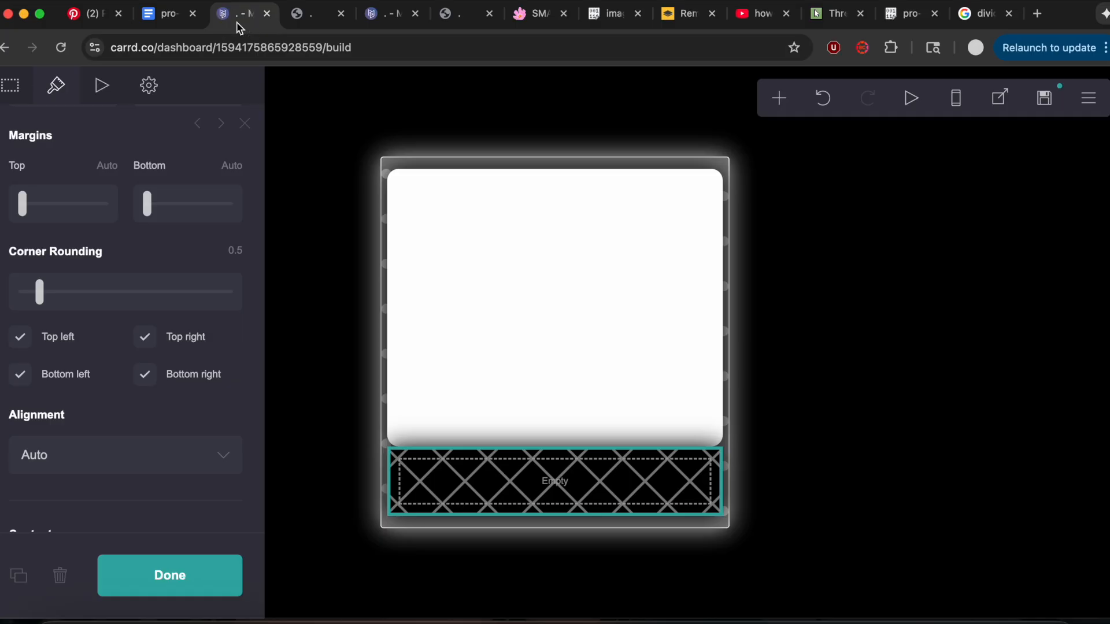
left_click(147, 84)
left_click(145, 238)
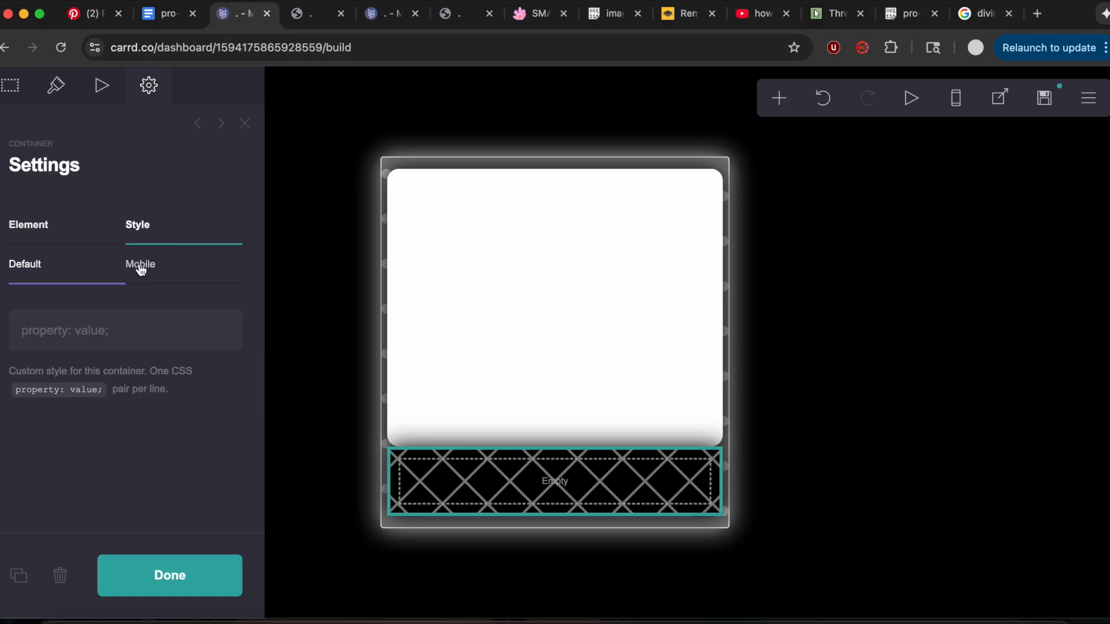
left_click(112, 336)
key("super+v")
Add a text element inside the black container and copy the info text's CSS block from the notes document.
left_click(778, 98)
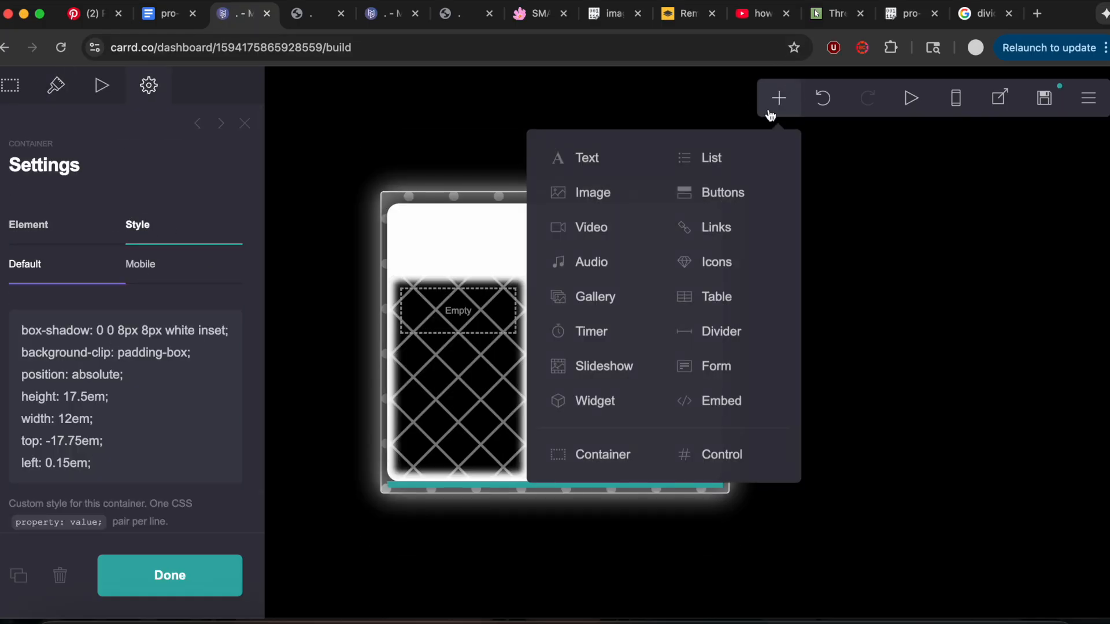
left_click(610, 159)
left_click(186, 19)
scroll(416, 324, "down", 5)
left_click_drag(287, 343, 442, 433)
key("super+c")
left_click(241, 14)
Set the info text's color to #808080 and its font to Mali.
left_click(60, 85)
left_click(175, 258)
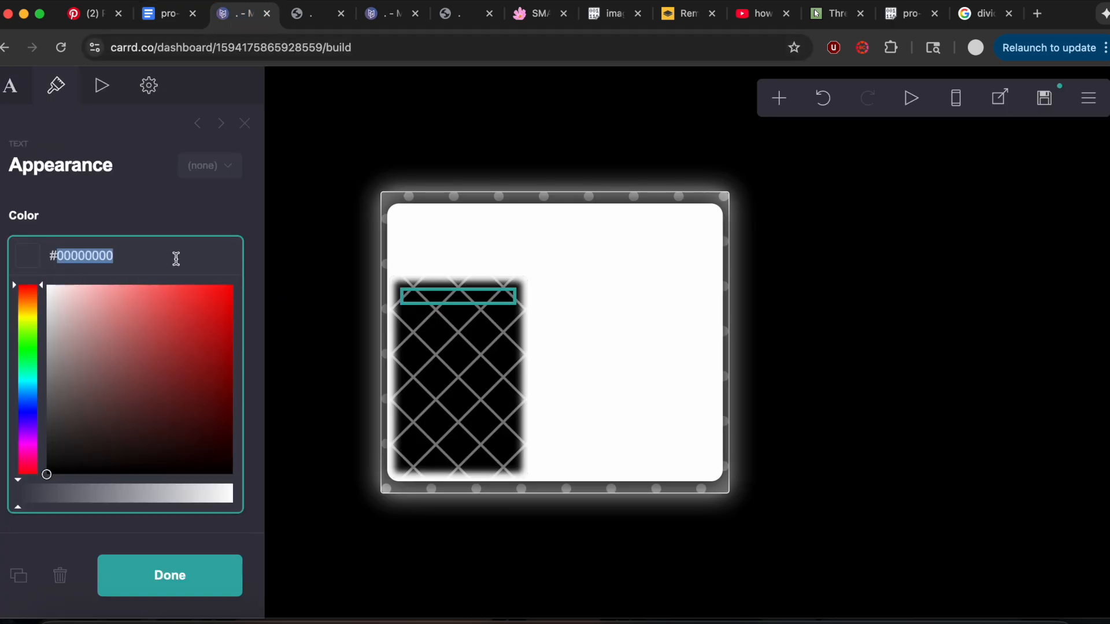
type("808080")
left_click(132, 201)
left_click(87, 334)
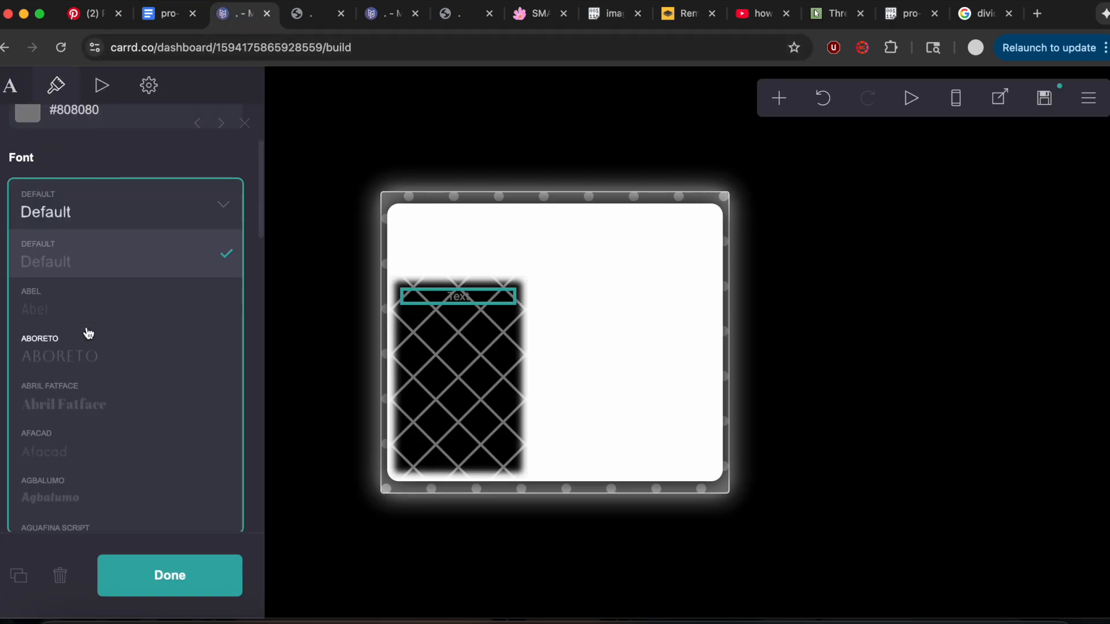
type("mali")
left_click(126, 163)
Set the info text's line spacing to 1.25 and its alignment to Left.
left_click(237, 428)
type("1.25")
key("Return")
scroll(90, 426, "down", 10)
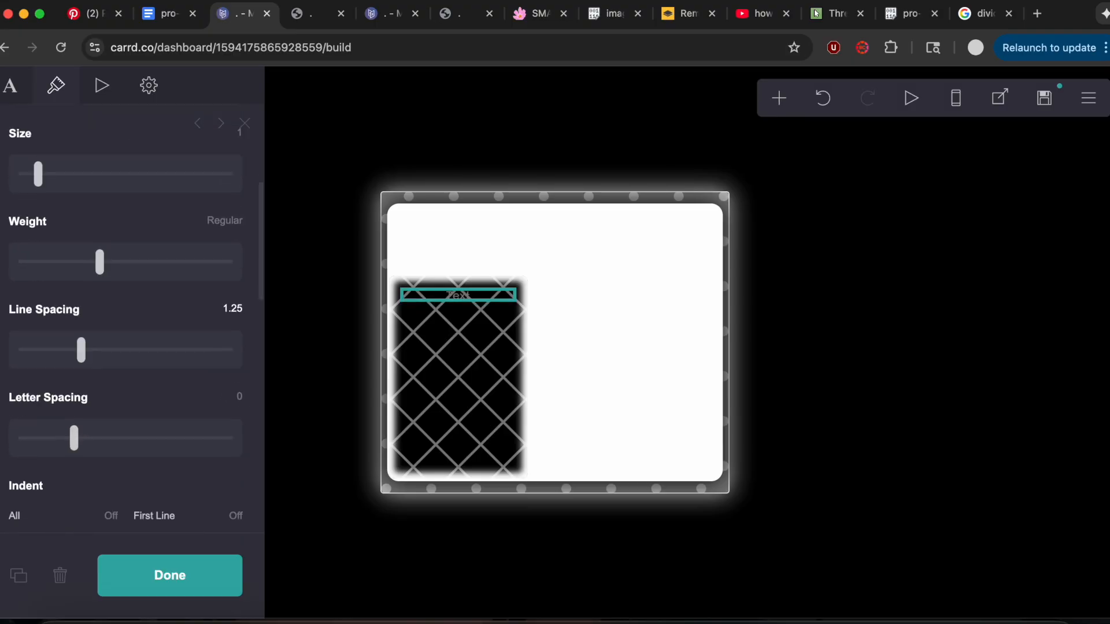
left_click(90, 426)
left_click(70, 436)
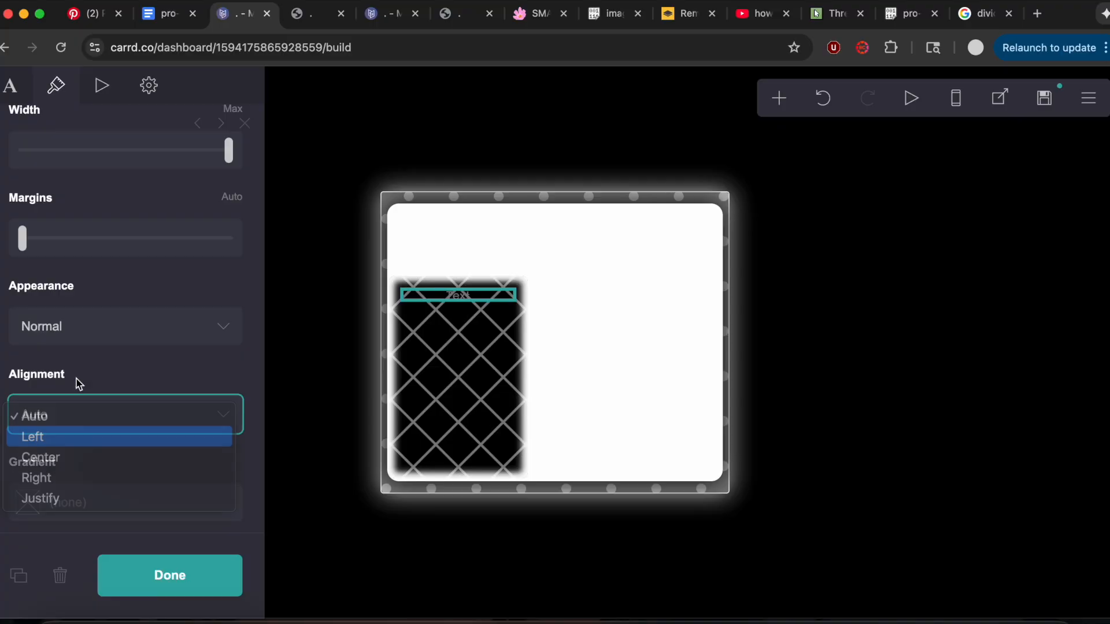
Paste the copied background, padding, scroll, height and border CSS into the info text's custom style.
left_click(148, 85)
scroll(133, 194, "up", 5)
left_click(147, 221)
left_click(115, 368)
key("super+v")
Copy "font-family: Chemre;" from the notes and paste it as the info text's custom style for bold text.
left_click(168, 13)
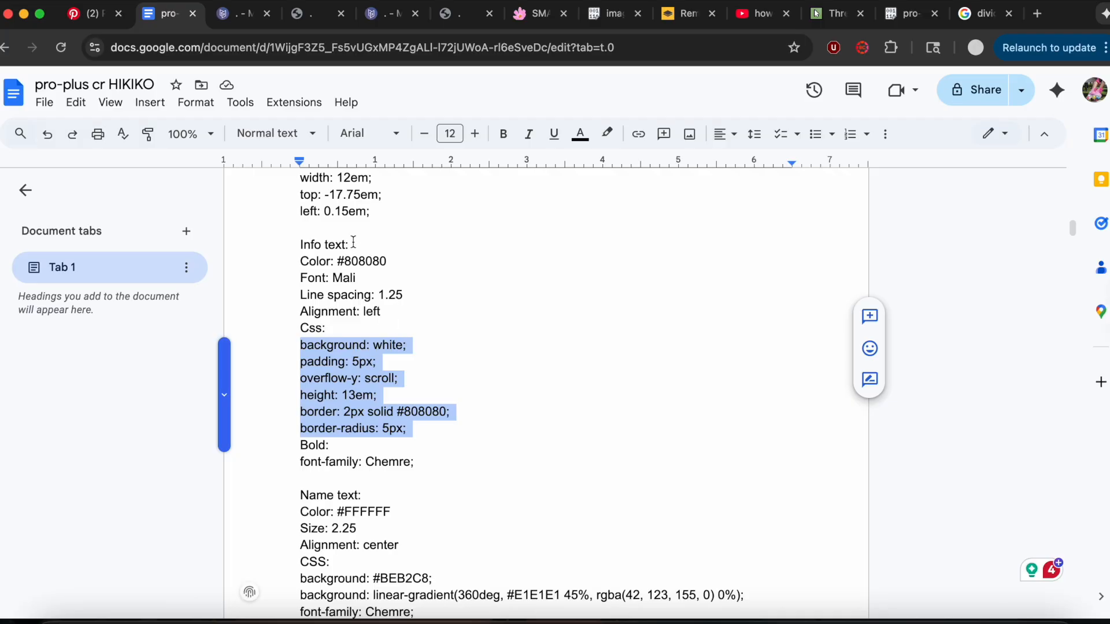
left_click_drag(295, 460, 485, 458)
key("cmd+c")
left_click(239, 14)
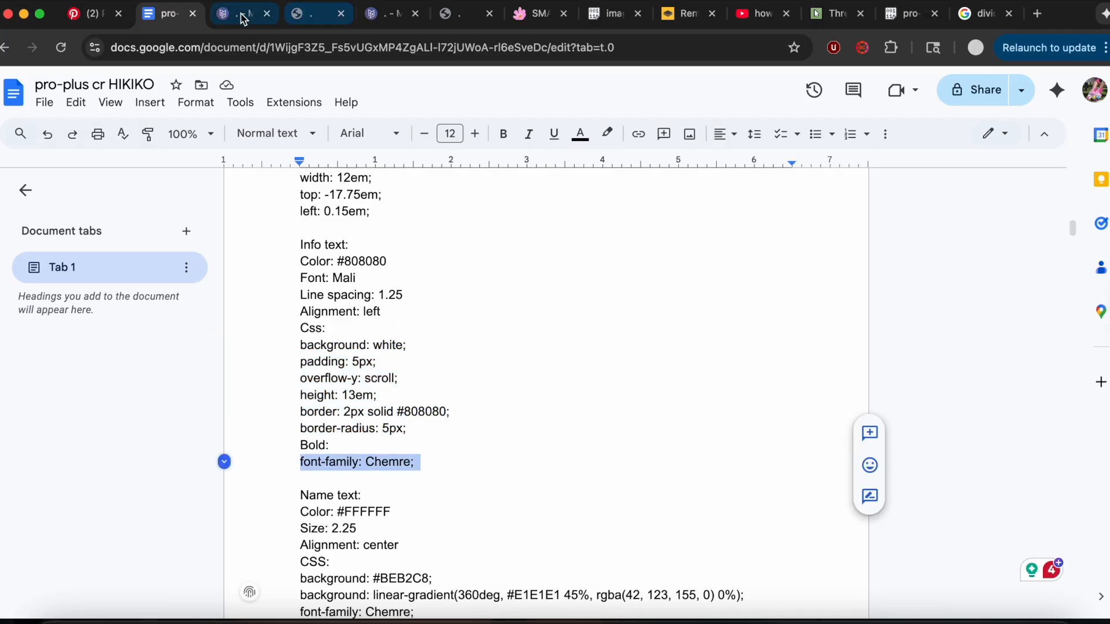
scroll(143, 365, "down", 3)
scroll(145, 367, "down", 3)
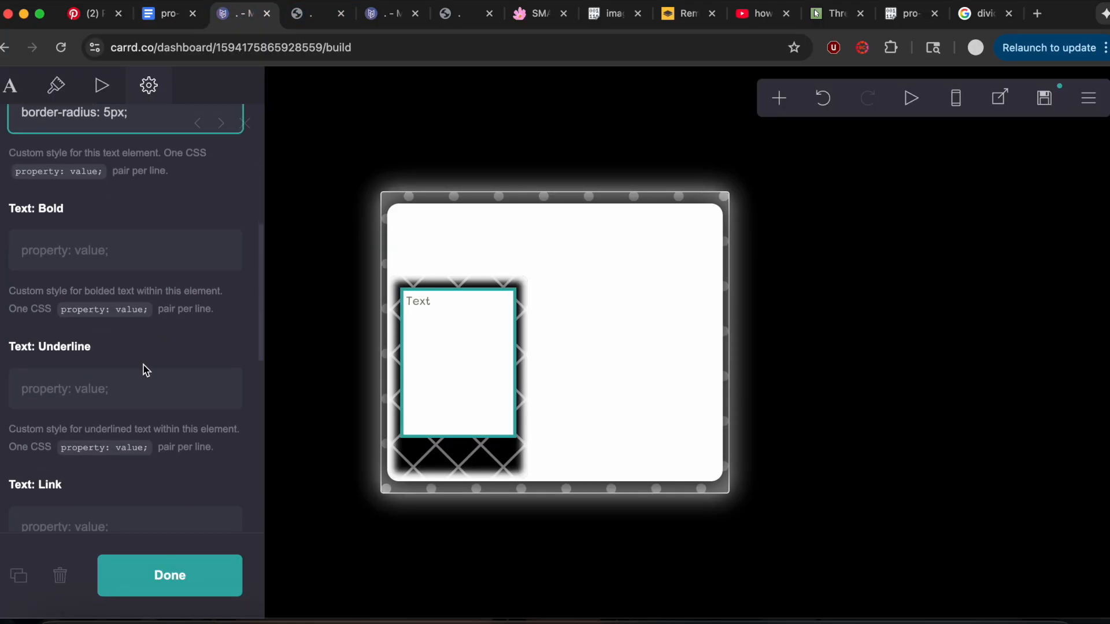
left_click(116, 263)
key("cmd+v")
Copy the welcome and interests paragraphs from the finished reference site and replace the info text's placeholder with them.
left_click(390, 14)
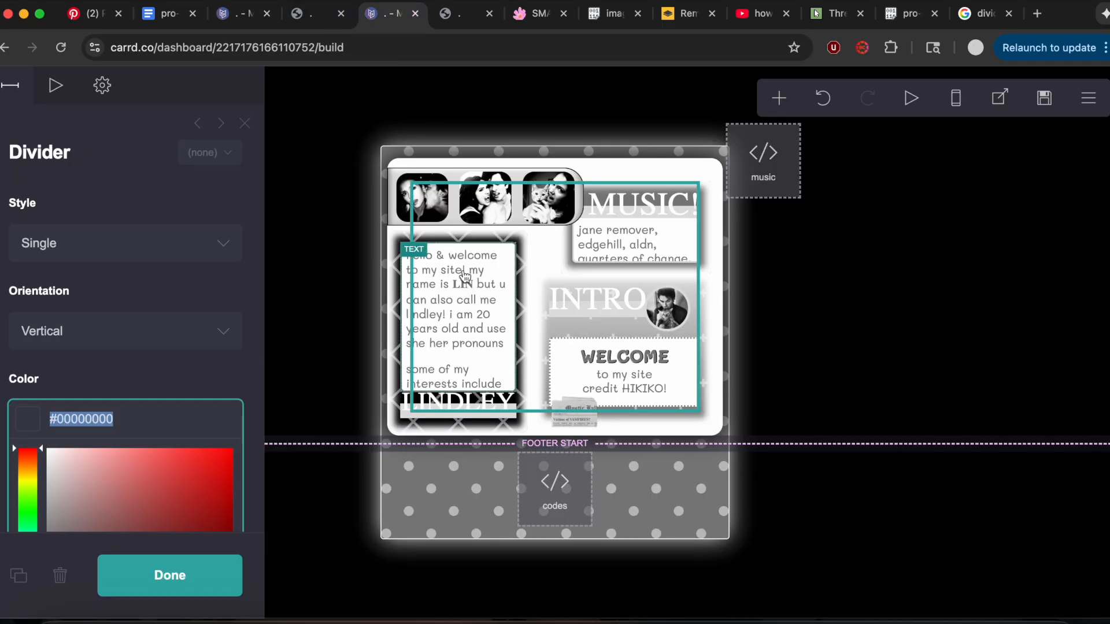
left_click(458, 274)
left_click(12, 88)
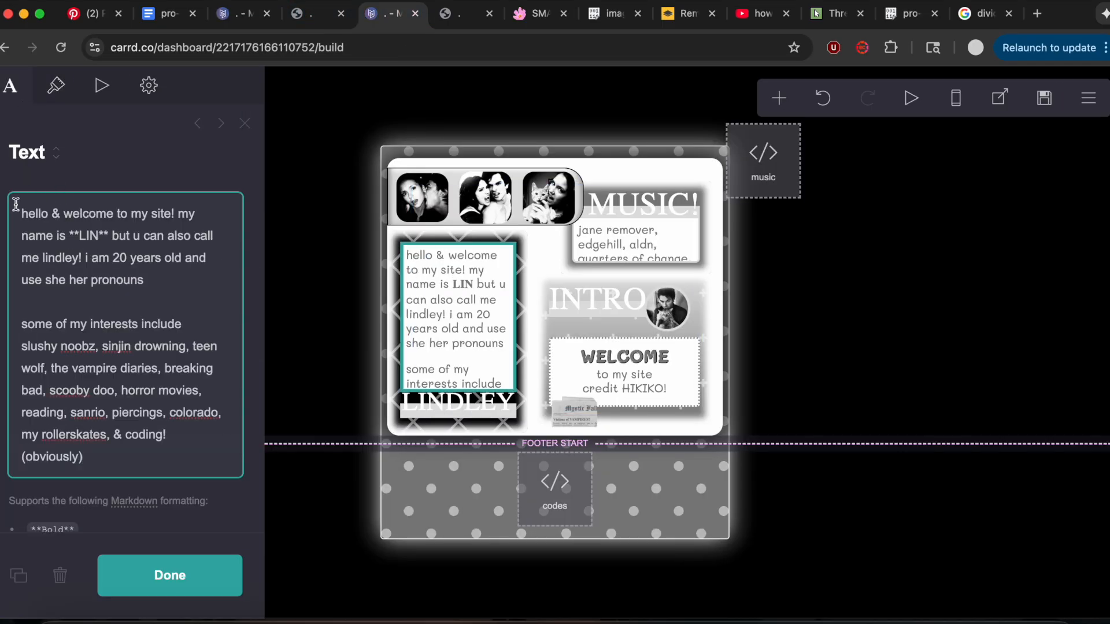
key("cmd+a")
key("super+c")
left_click(237, 13)
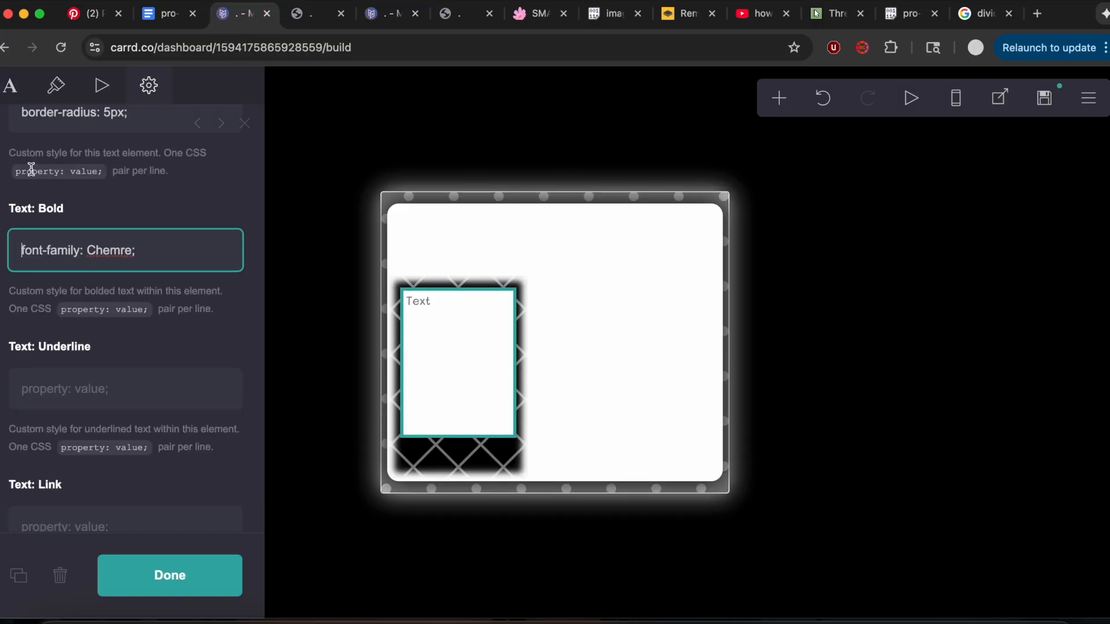
left_click(5, 102)
key("super+a")
key("super+v")
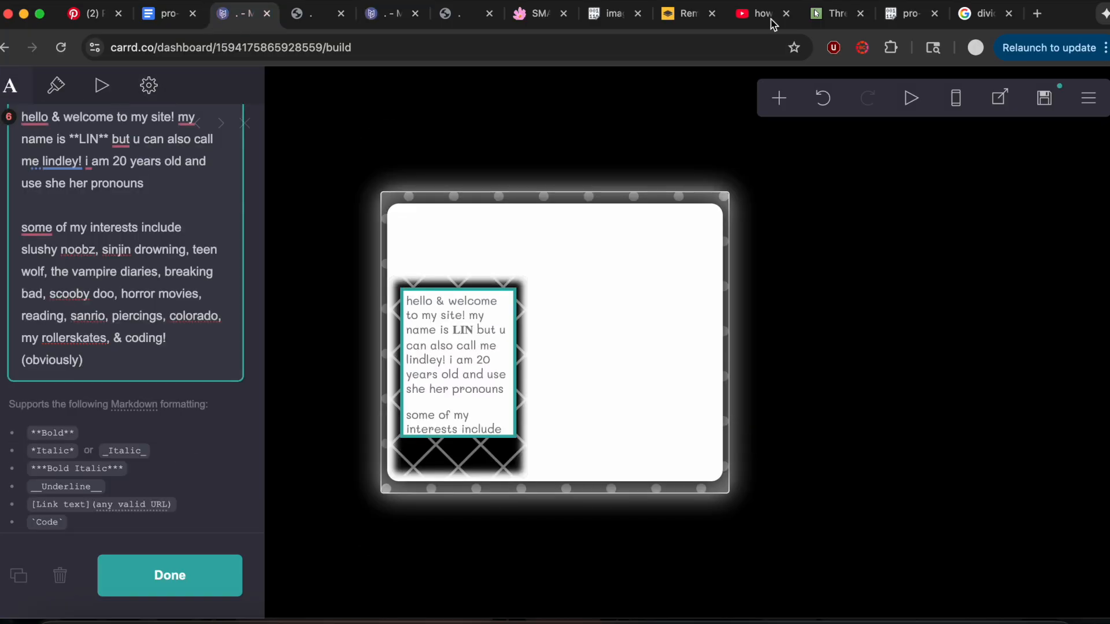
Add a second text element below the info text and copy the name text's CSS block from the notes document.
left_click(774, 96)
left_click(633, 159)
key("super+a")
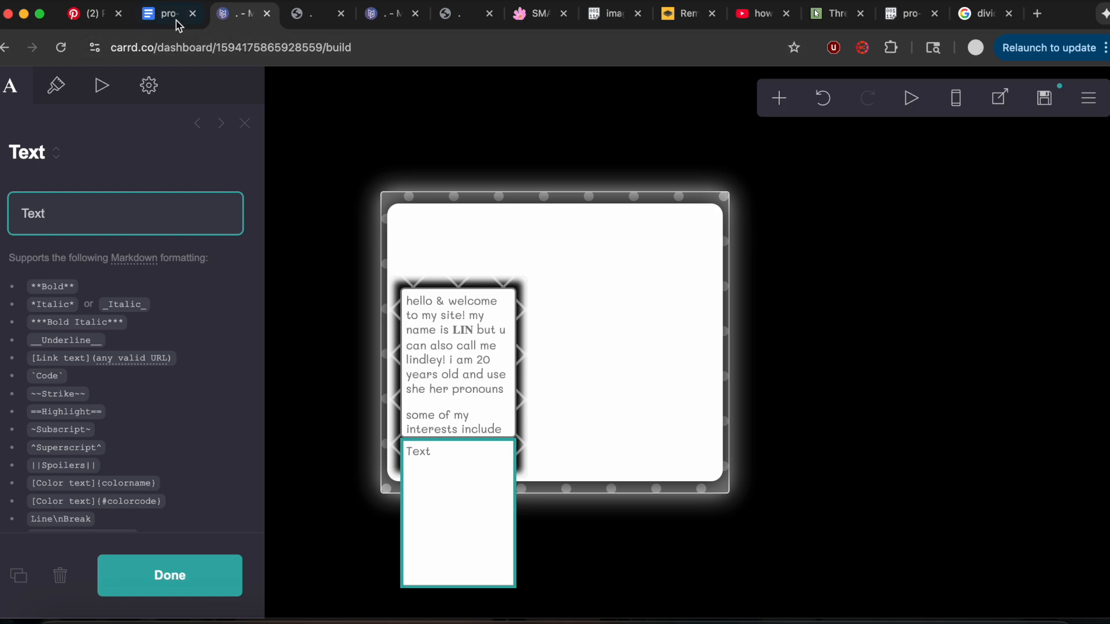
left_click(168, 13)
scroll(428, 441, "down", 6)
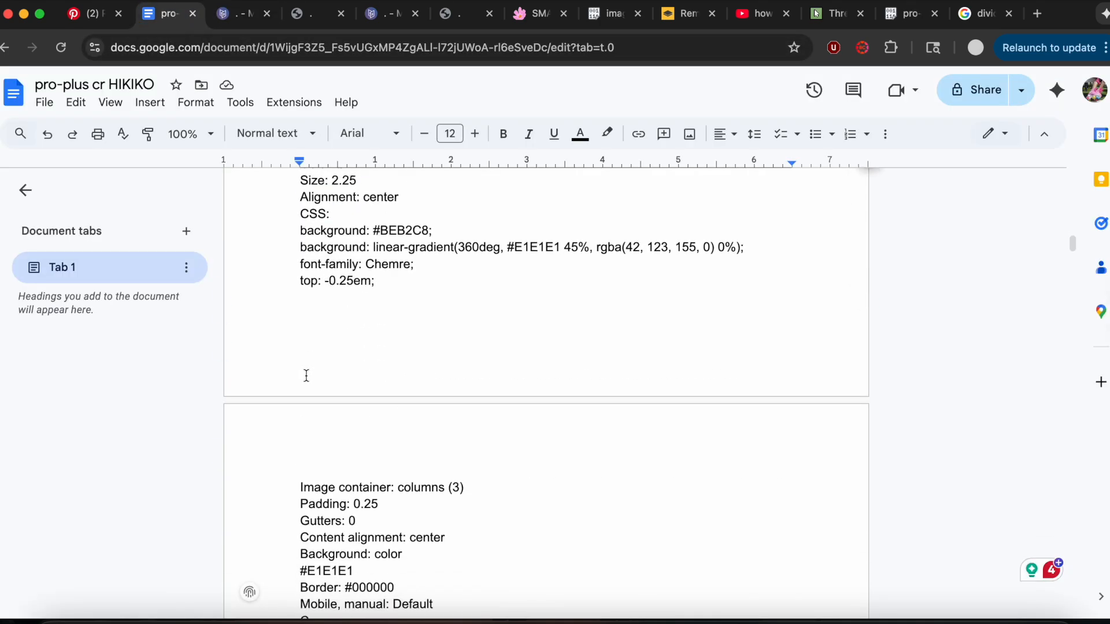
scroll(306, 376, "up", 1)
left_click_drag(298, 285, 393, 333)
key("super+c")
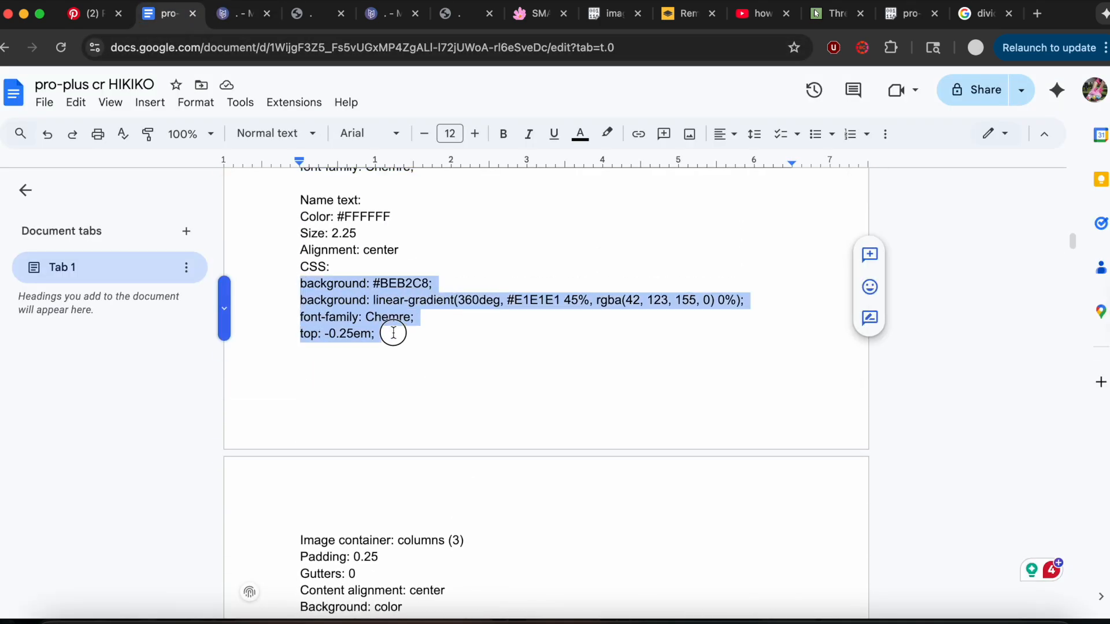
scroll(393, 333, "up", 1)
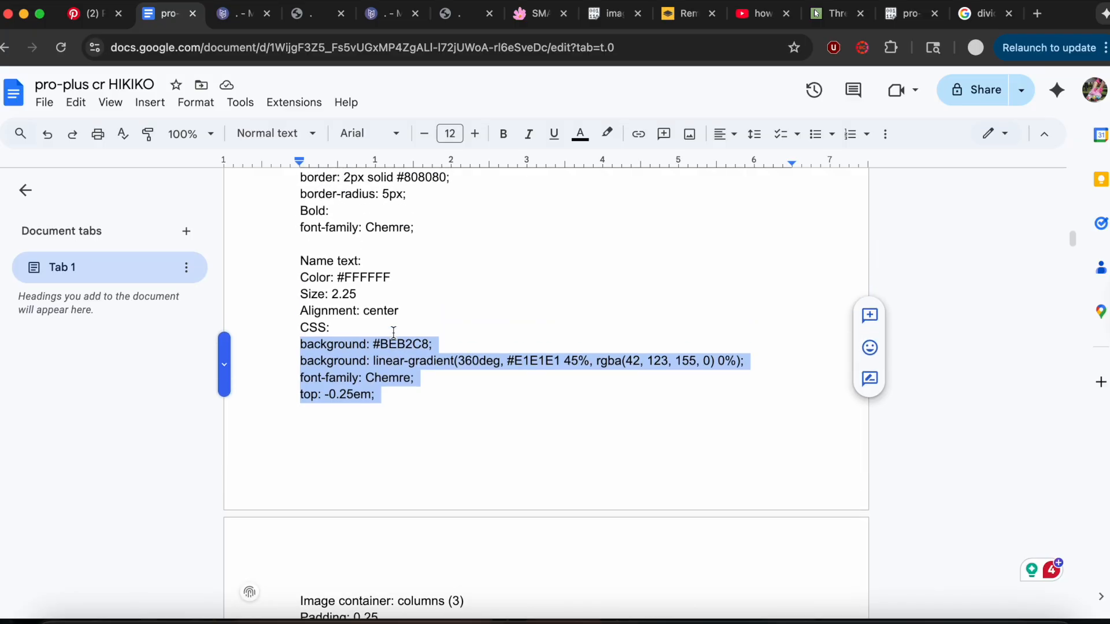
left_click(231, 19)
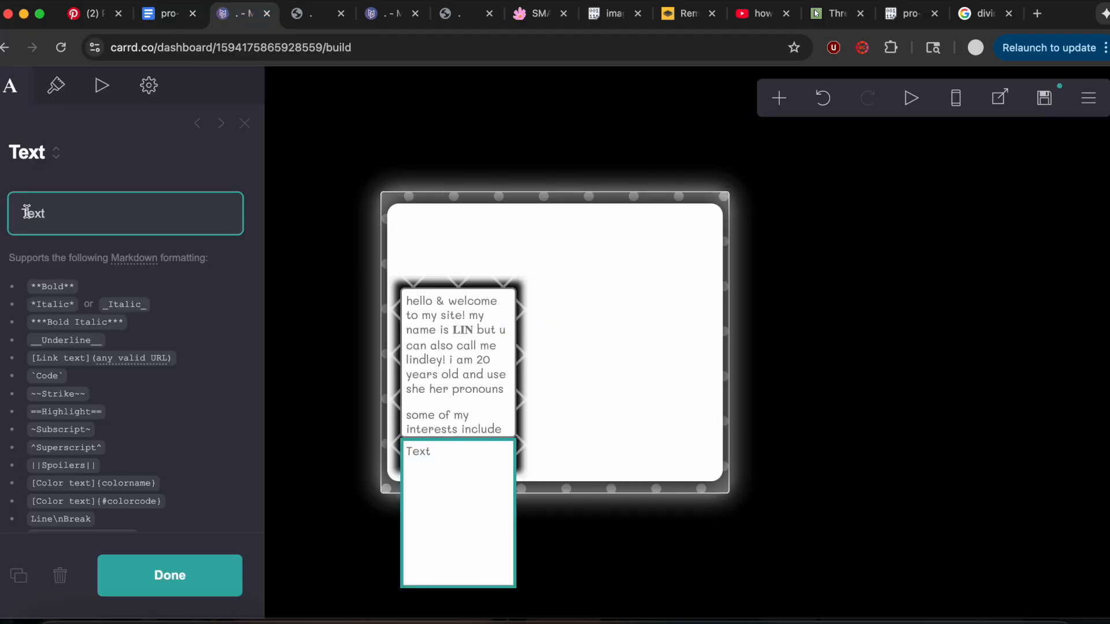
Replace the second text's custom style with the copied name text CSS and change its placeholder to the site owner's name in capitals.
left_click(149, 86)
left_click(39, 358)
key("super+a")
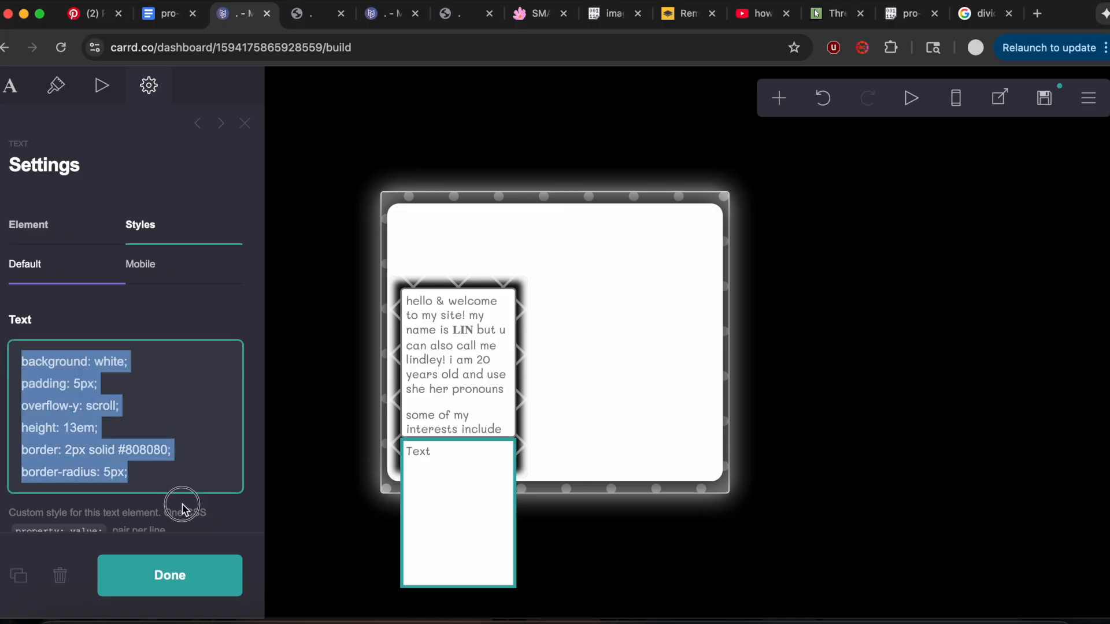
key("super+v")
left_click(23, 77)
key("super+a")
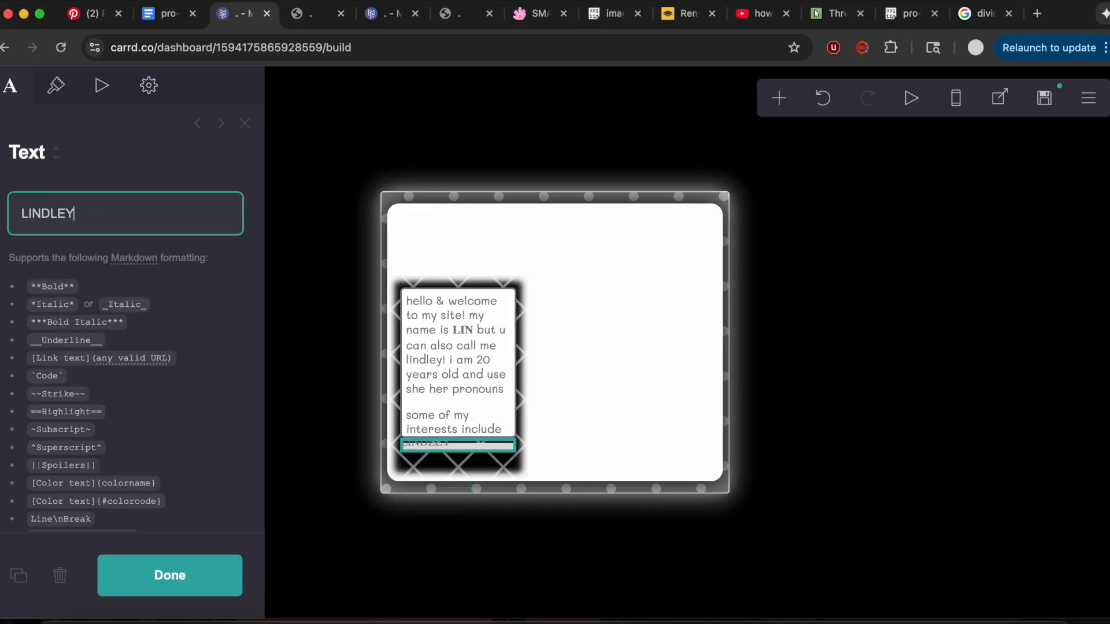
Set the name text's color to #FFFFFF, its size to 2.25 and its alignment to left.
left_click(54, 99)
left_click(136, 247)
left_click_drag(109, 322, 74, 223)
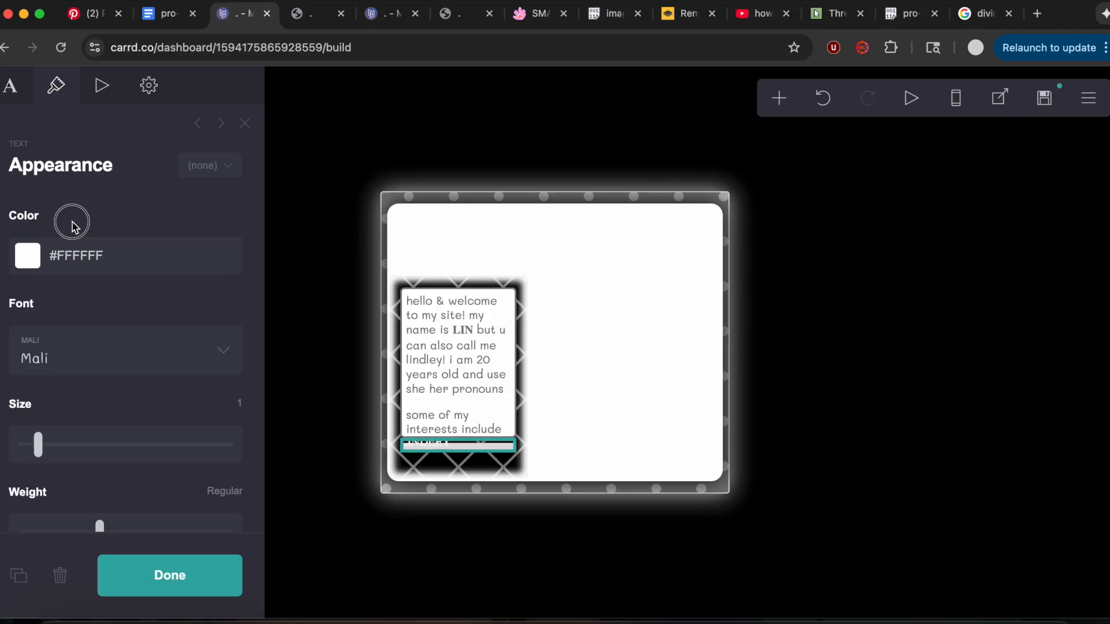
left_click(240, 403)
type("2.25")
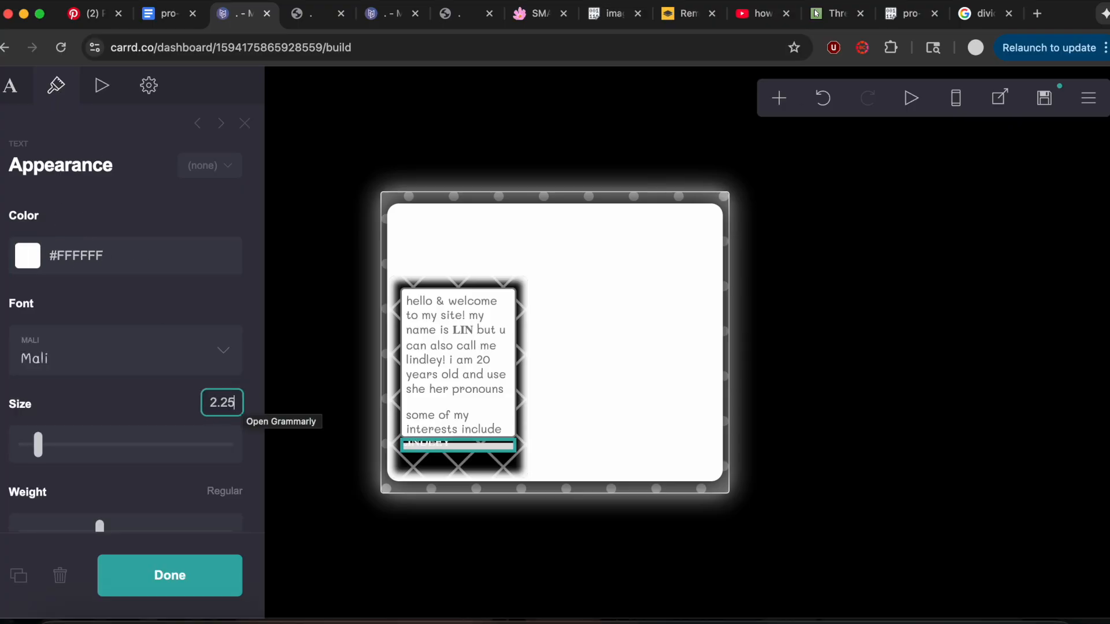
key("Return")
scroll(94, 511, "down", 10)
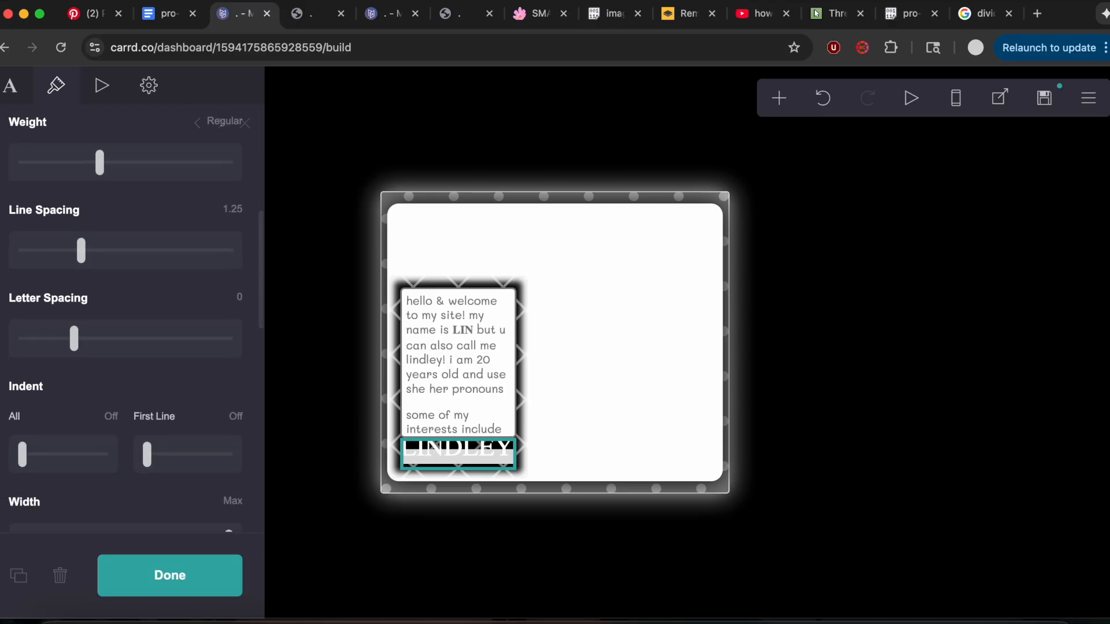
left_click(57, 427)
left_click(58, 446)
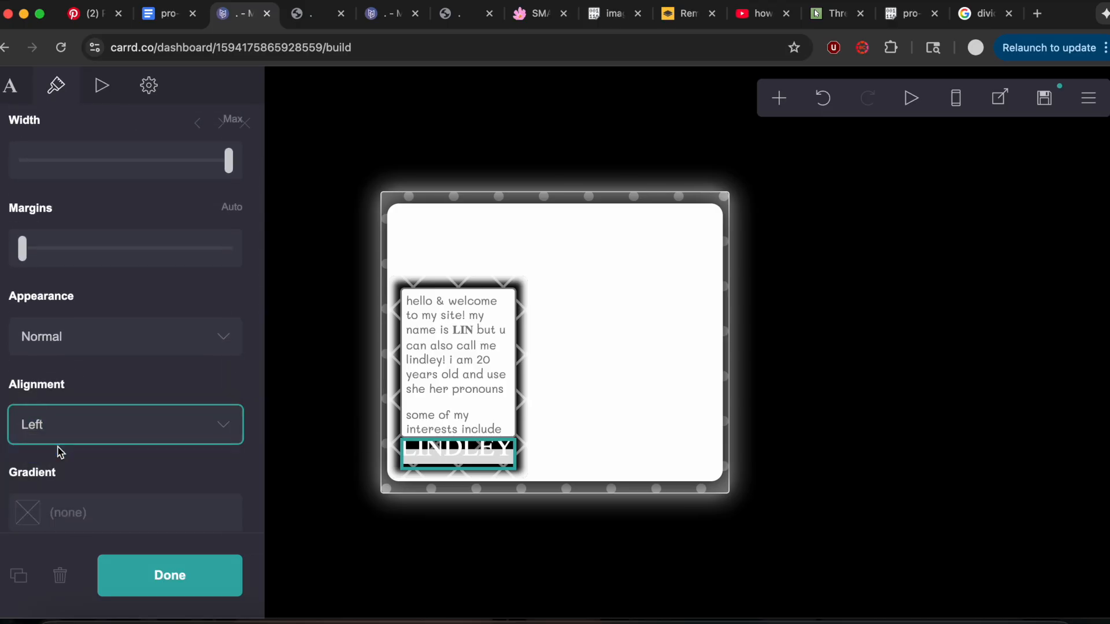
Add a new container, make it a Columns type and give it a third column.
left_click(778, 98)
left_click(623, 463)
left_click(69, 243)
left_click(70, 263)
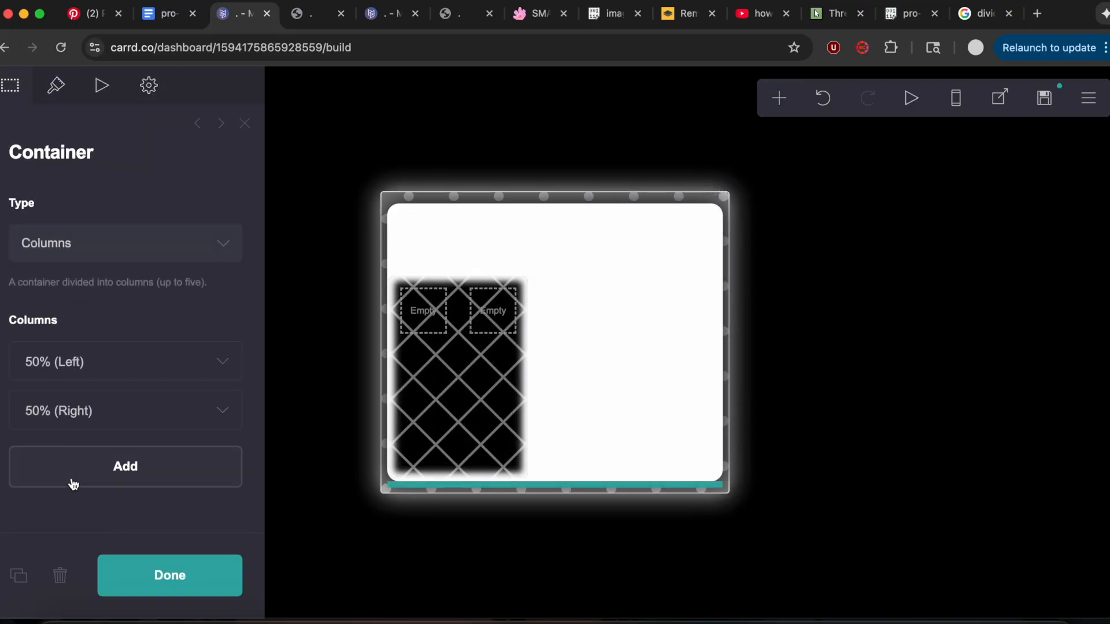
left_click(72, 479)
Copy the image container's CSS block, from box-shadow through border-radius, in the notes document.
scroll(382, 500, "down", 7)
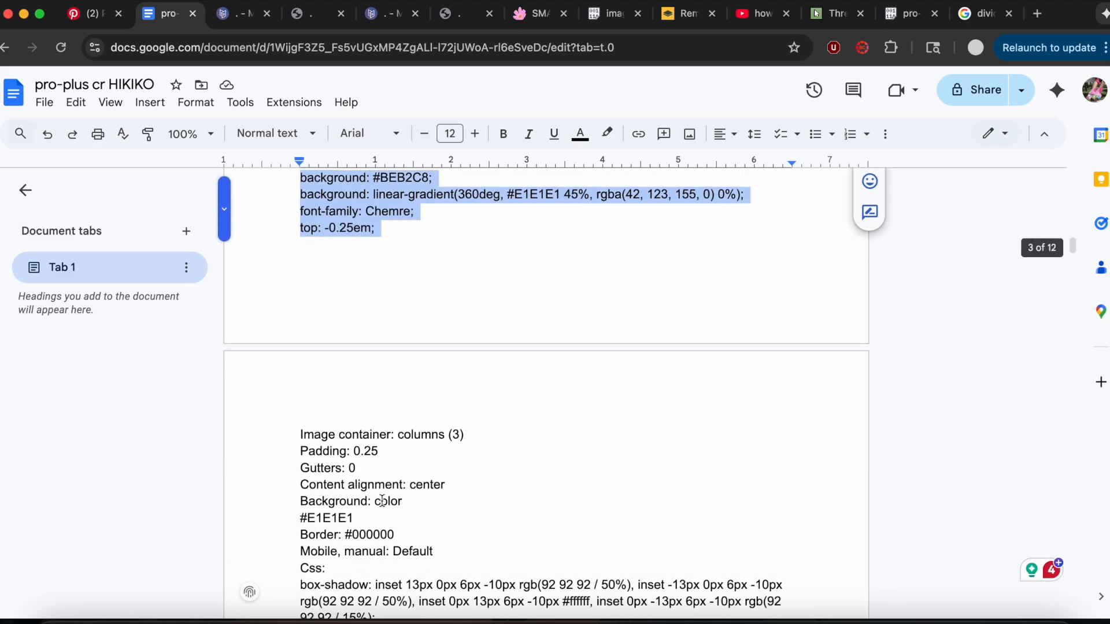
left_click_drag(300, 353, 509, 505)
key("super+c")
scroll(509, 505, "up", 2)
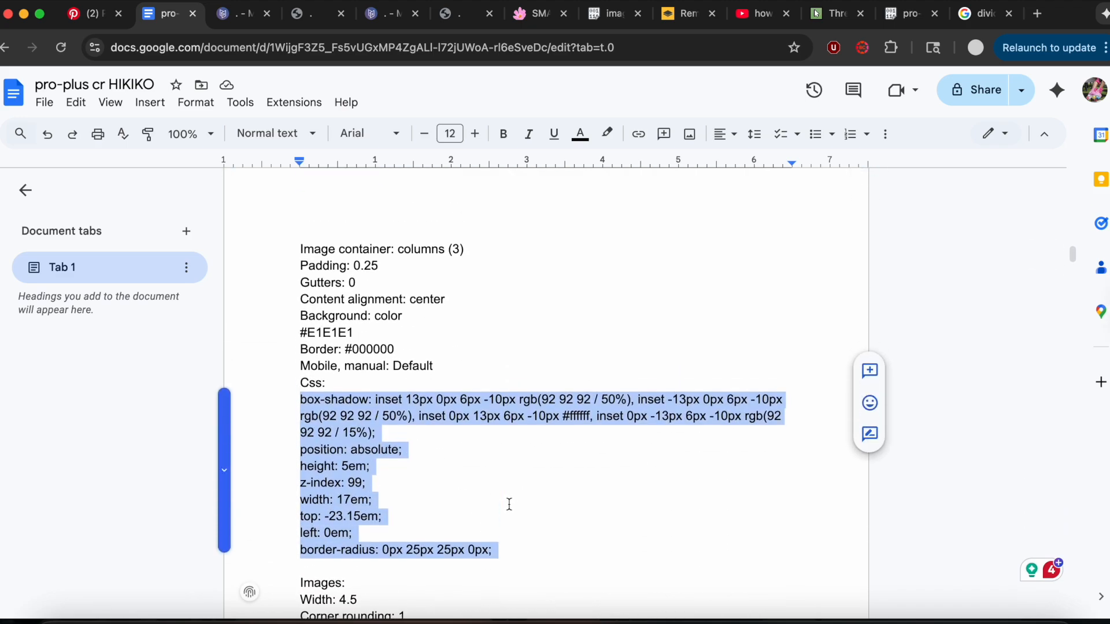
Set the three-column container's vertical and horizontal padding to 0.25 and its gutters to 0.
left_click(217, 26)
left_click(56, 85)
left_click(107, 331)
type(".25")
left_click(239, 333)
type(".25")
left_click(240, 420)
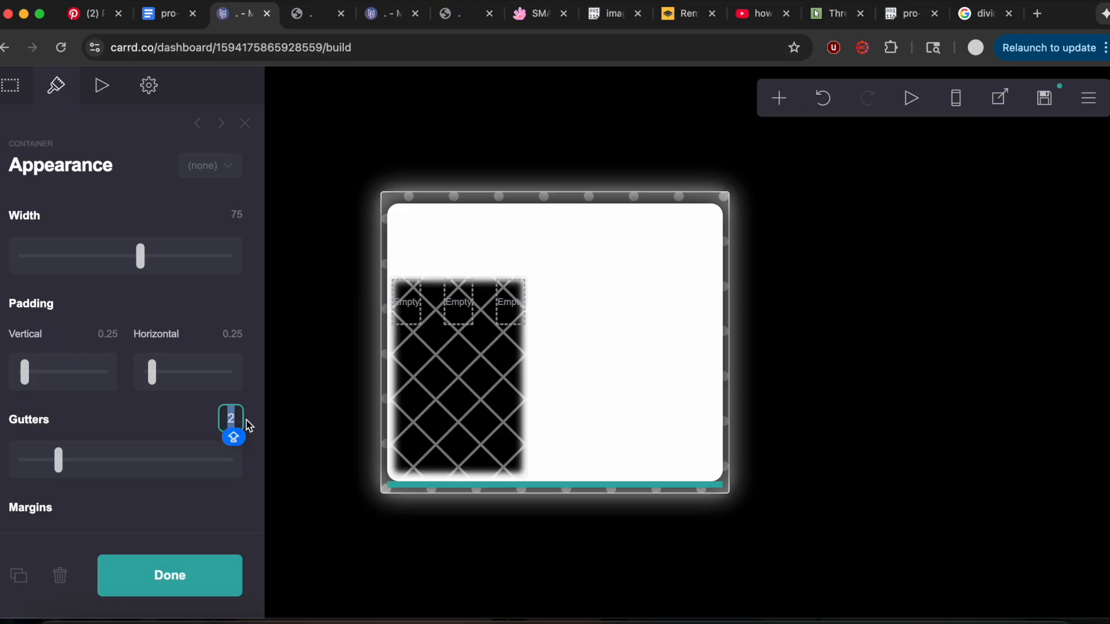
type("0")
key("Return")
Check the image container settings in the notes and set the container's vertical content alignment to center.
left_click(165, 16)
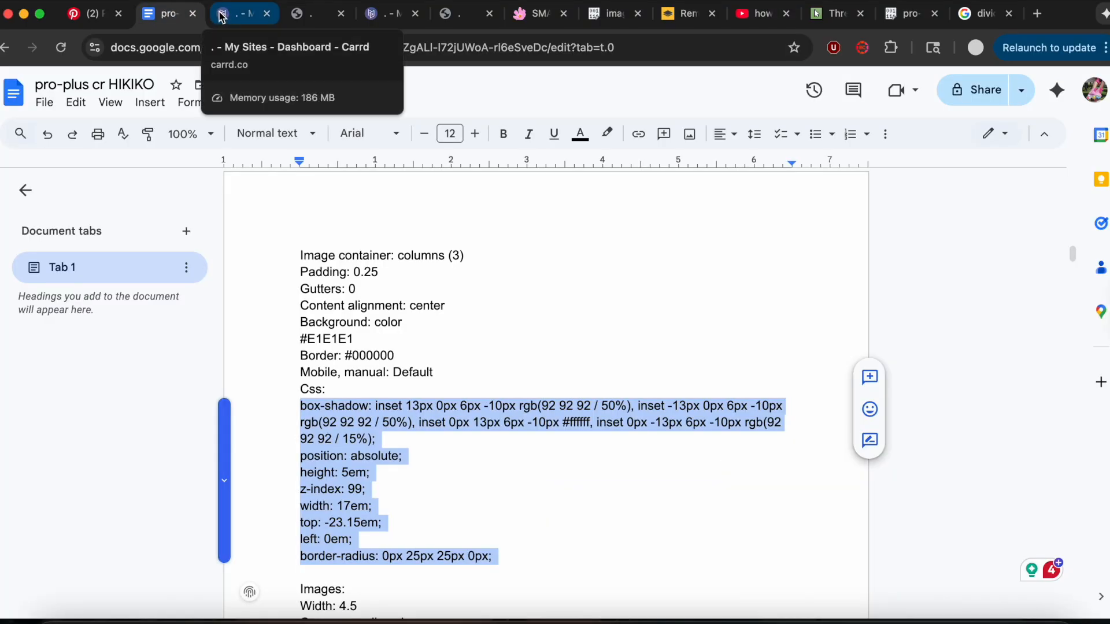
left_click(237, 14)
scroll(185, 367, "down", 2)
scroll(184, 366, "down", 5)
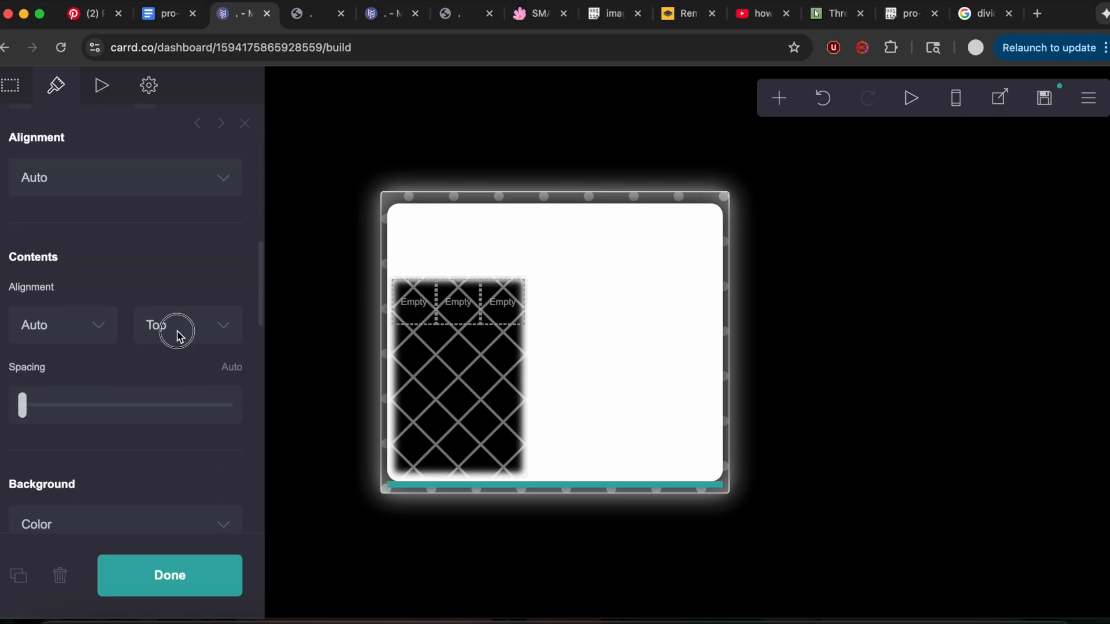
left_click(176, 335)
left_click(181, 355)
Set the container's background color to #E1E1E1 and remove its diamond grid pattern.
scroll(181, 355, "down", 5)
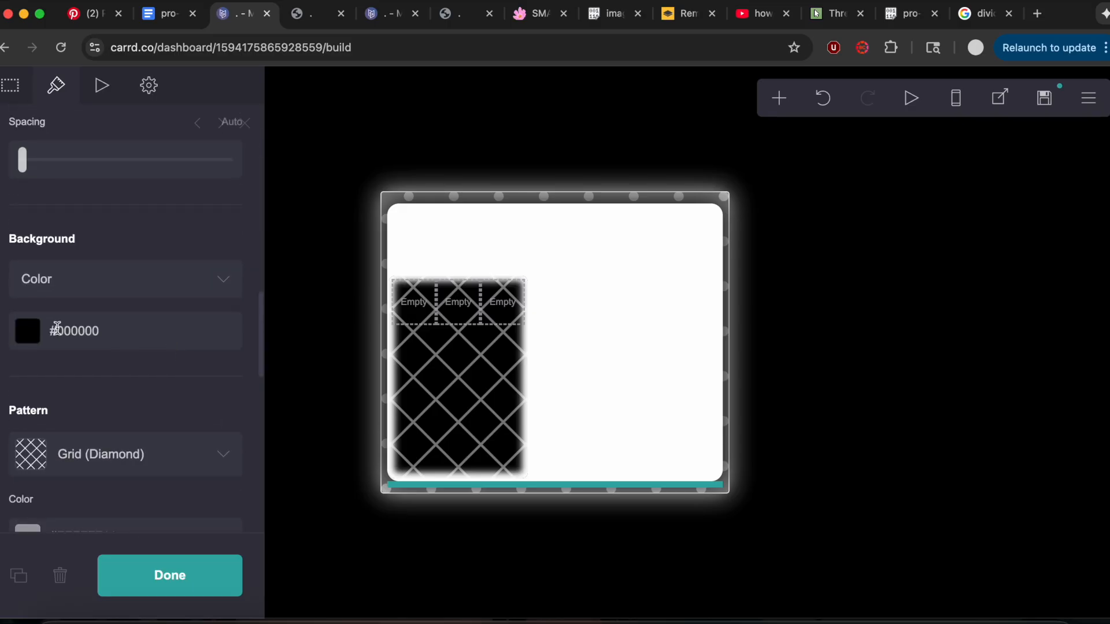
left_click(56, 328)
type("#E1E1E1")
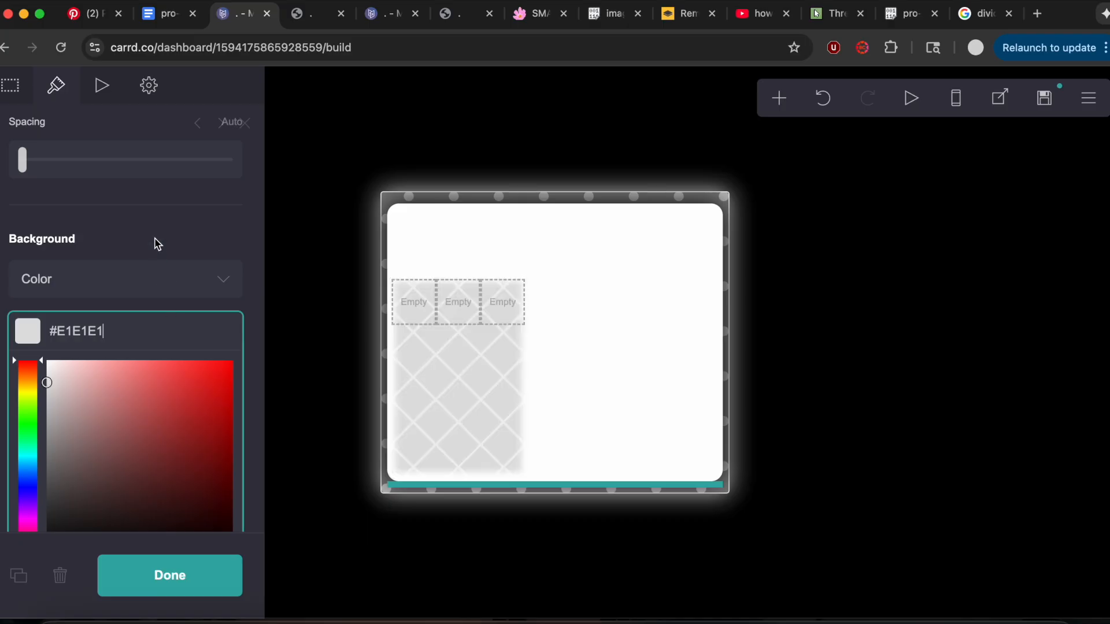
left_click(153, 243)
left_click(120, 434)
scroll(112, 460, "down", 3)
scroll(111, 460, "up", 3)
left_click(64, 312)
Give the three-column container a solid #000000 border with a width of 1.
scroll(64, 312, "down", 3)
left_click(117, 191)
left_click_drag(78, 370, 65, 564)
left_click_drag(63, 402, 10, 483)
left_click(90, 151)
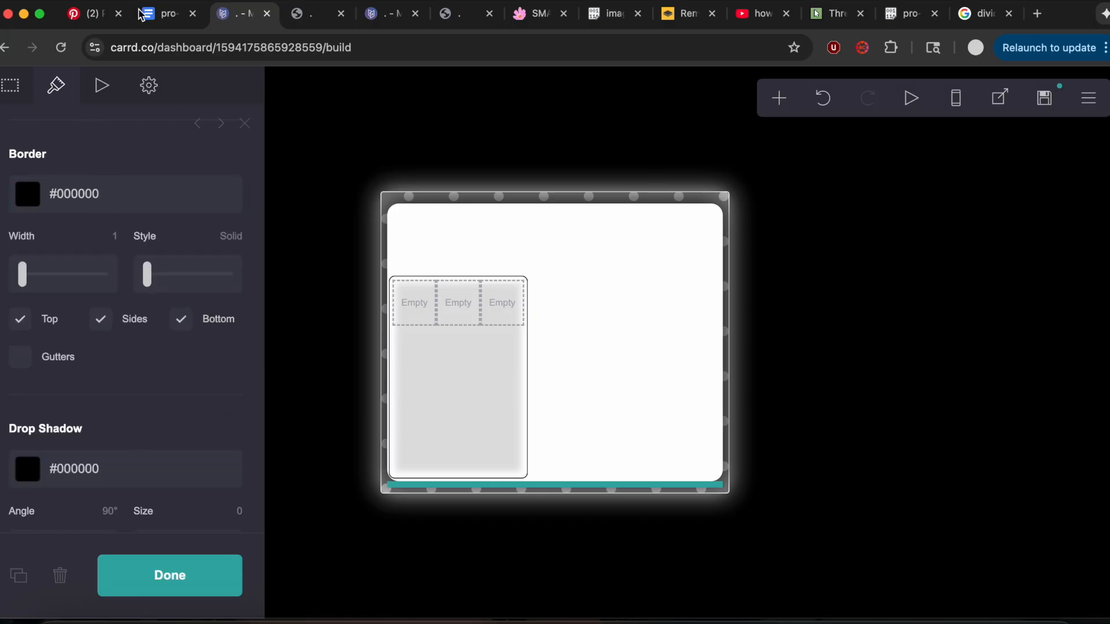
Check the container settings in the notes and clear the container's drop shadow color.
left_click(163, 14)
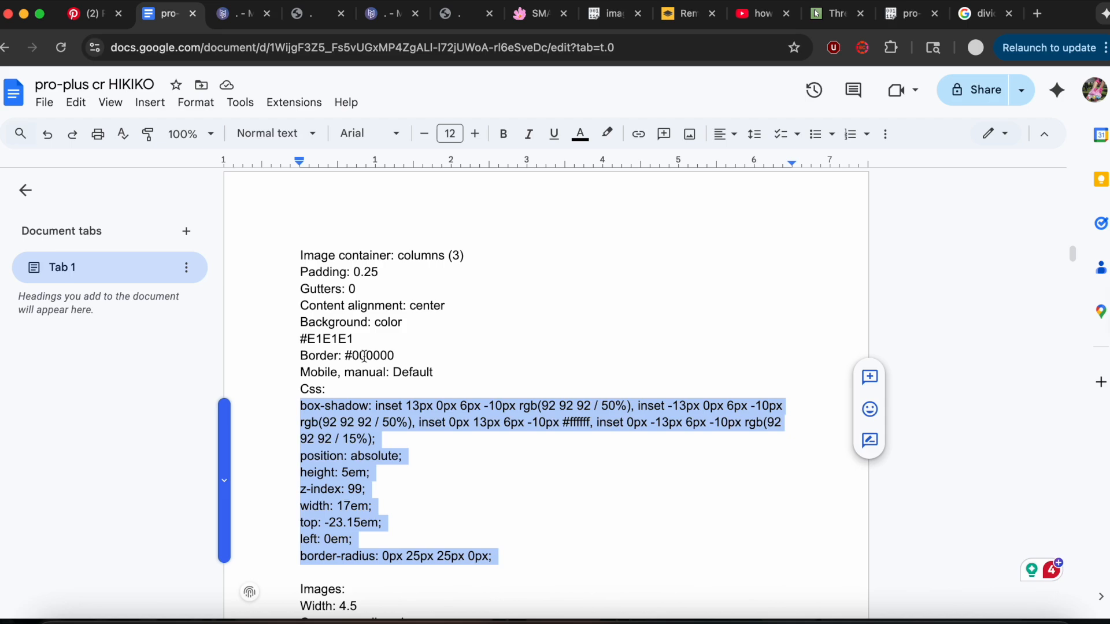
left_click(227, 18)
left_click_drag(127, 468, 11, 478)
key("BackSpace")
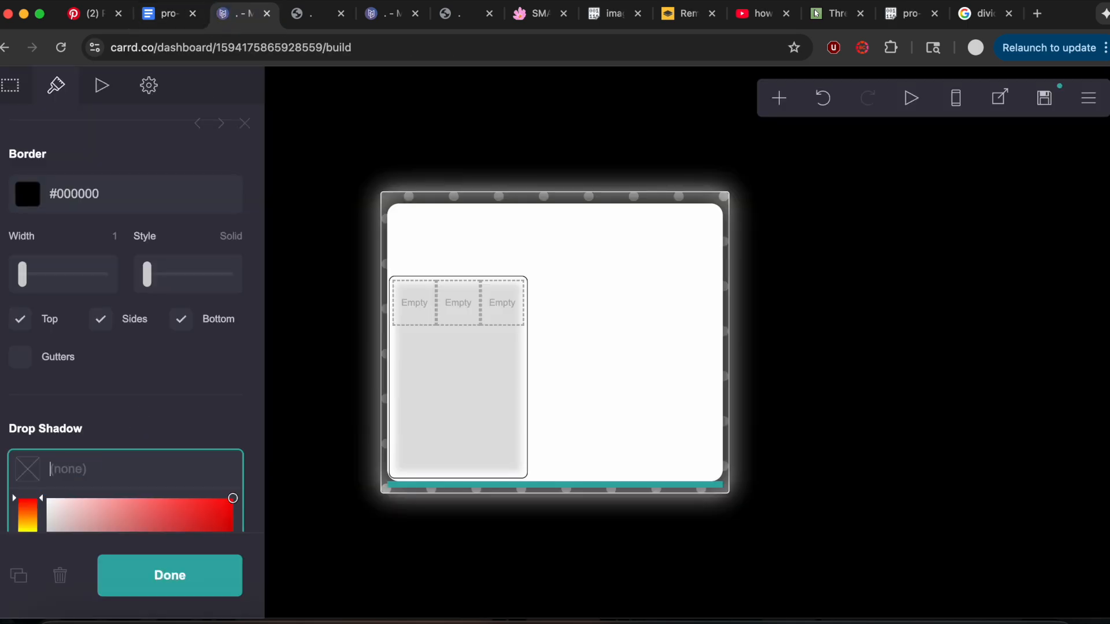
left_click(136, 391)
Switch the container's mobile appearance to manual with the Default layout.
scroll(174, 411, "down", 2)
left_click(218, 438)
scroll(101, 354, "down", 4)
left_click(101, 353)
left_click(81, 322)
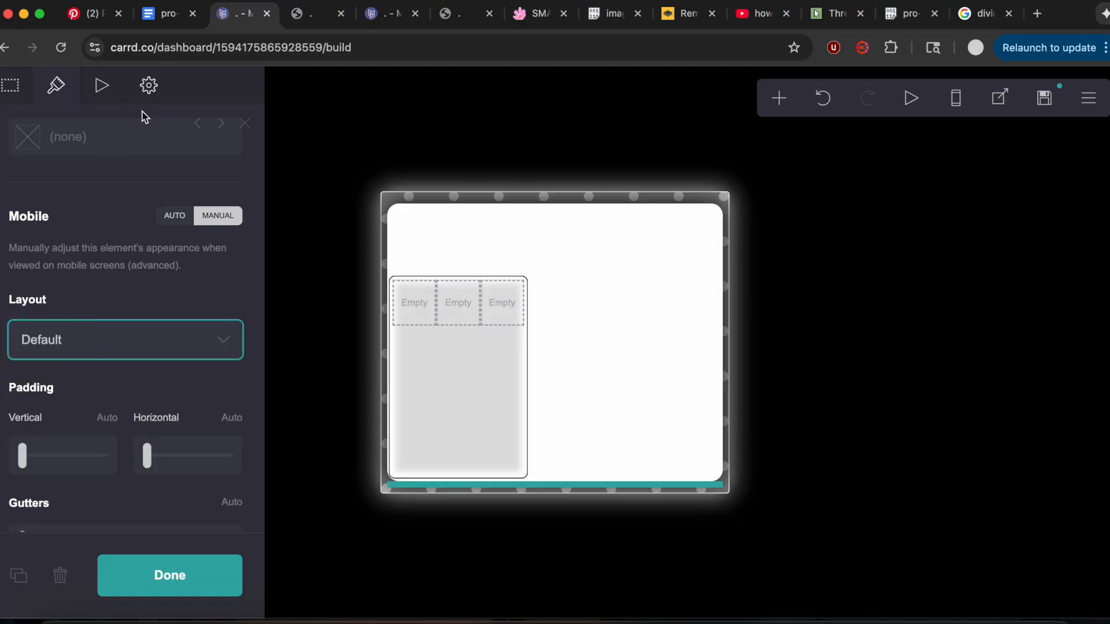
Replace the container's custom style with the image container CSS copied from the notes.
left_click(148, 87)
left_click_drag(18, 294, 168, 441)
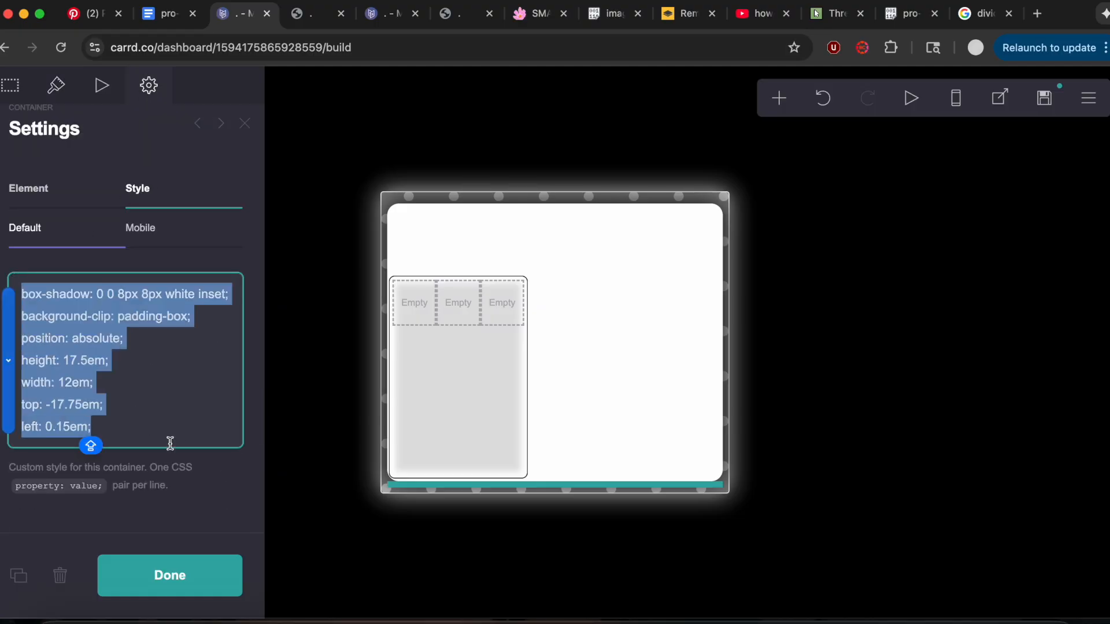
key("super+v")
Look up the image settings in the notes and add an image element in the container's first column.
left_click(169, 15)
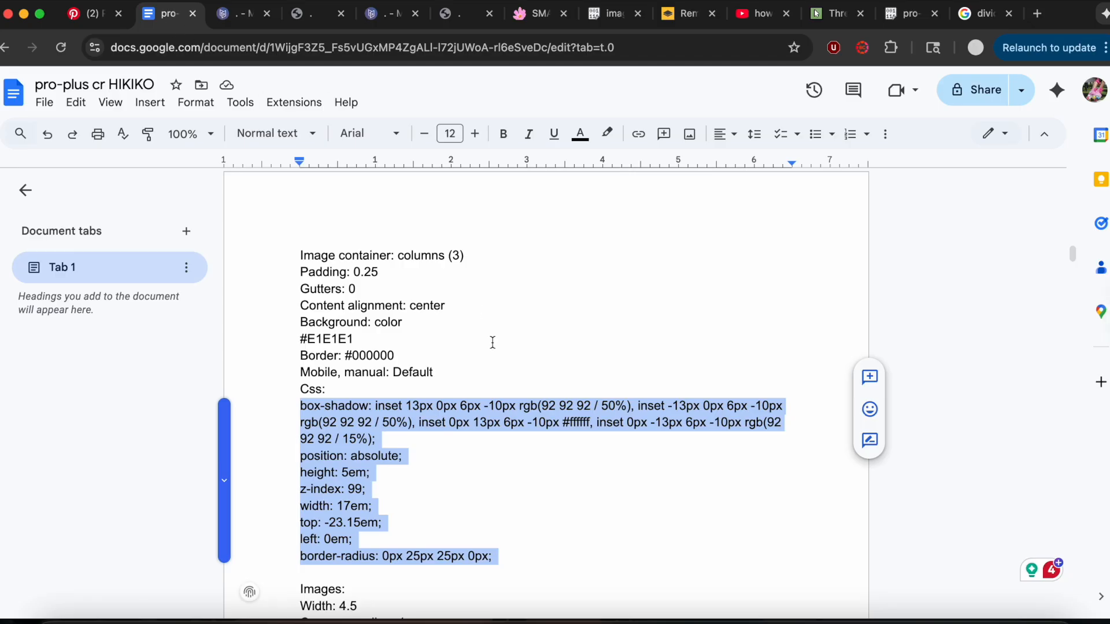
scroll(493, 343, "up", 4)
scroll(493, 342, "down", 9)
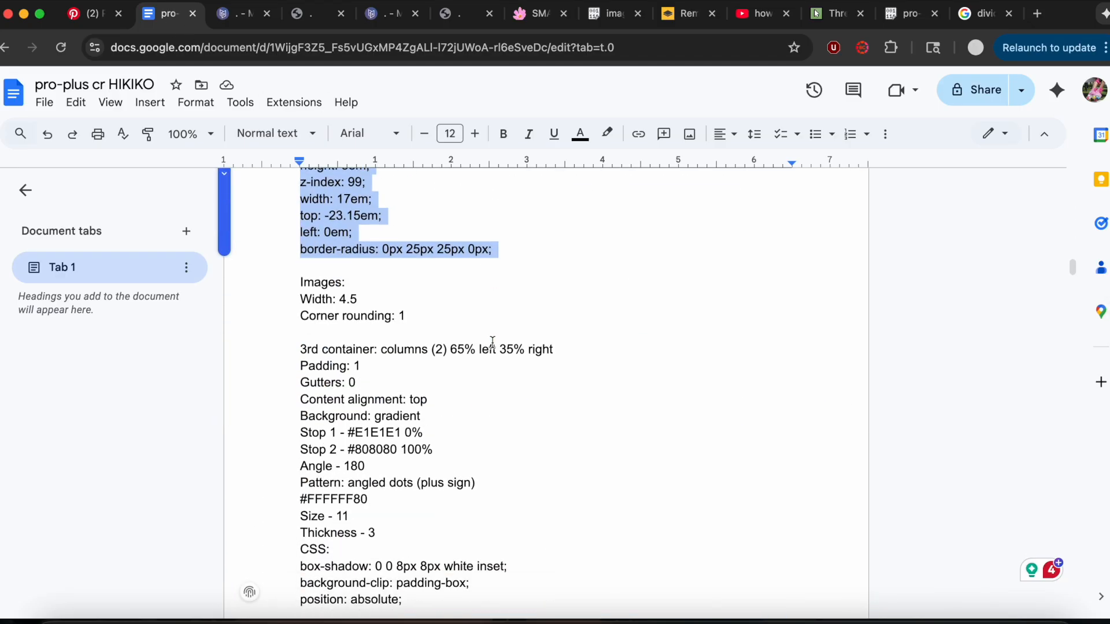
left_click(238, 16)
left_click(779, 98)
left_click(621, 190)
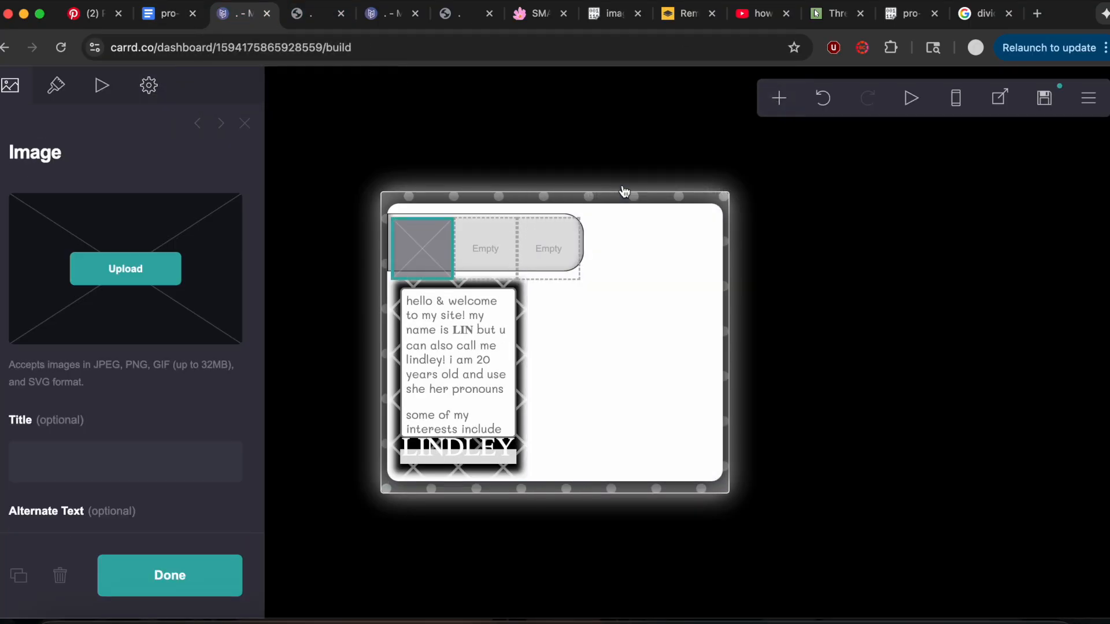
Set the image's width to 4.5 and its corner rounding to 1.
left_click(54, 88)
left_click(225, 213)
type("4/.5")
key("BackSpace")
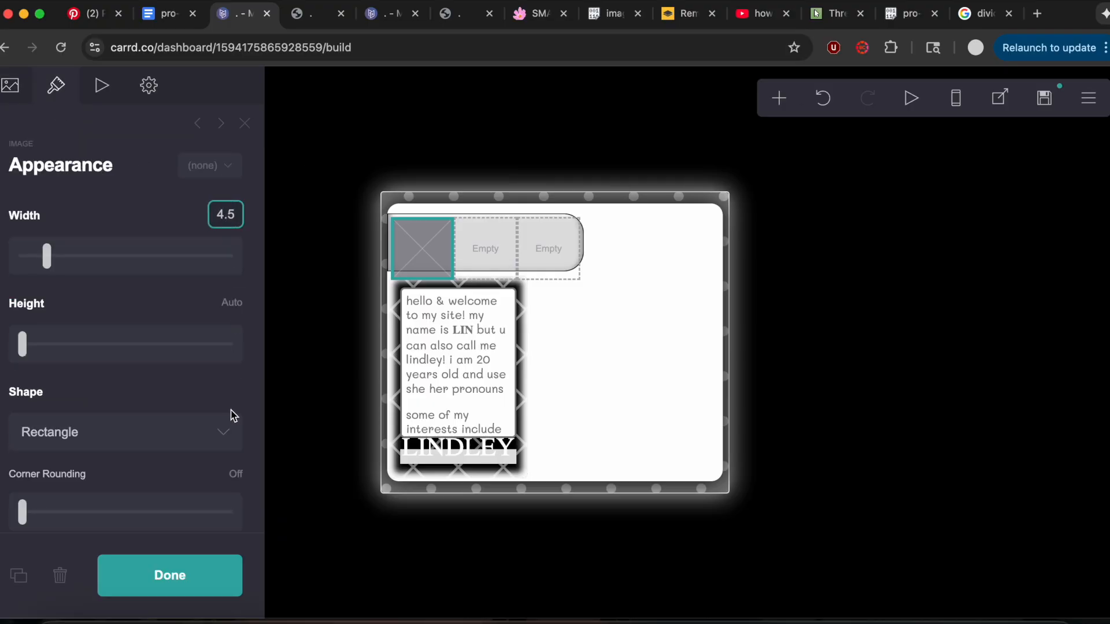
key("Return")
left_click(242, 473)
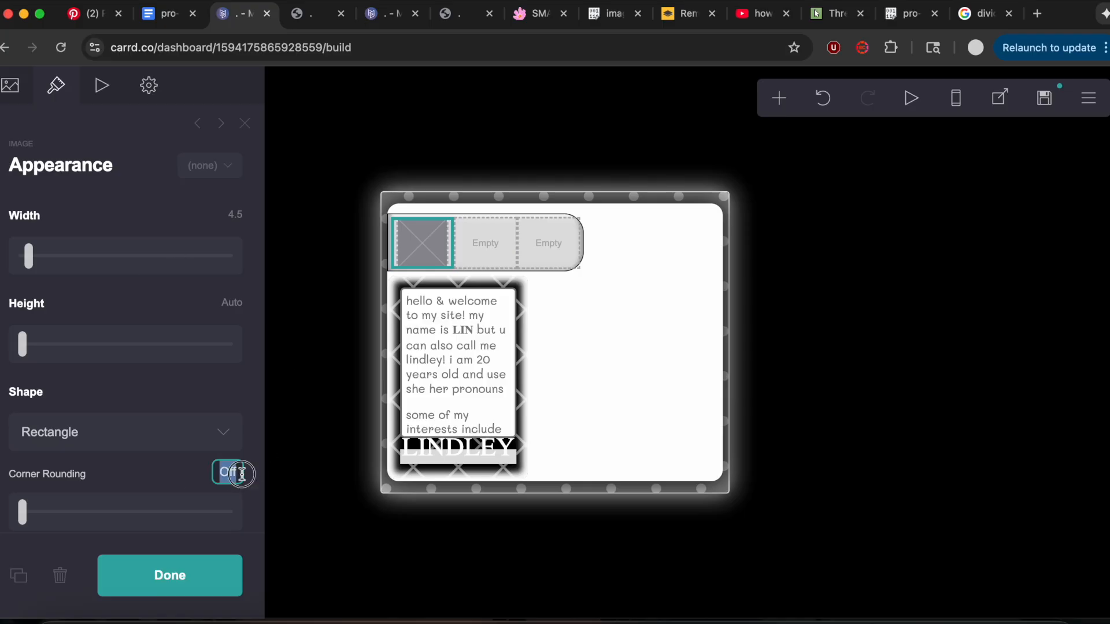
type("1")
key("Return")
Check the reference site's photos, then upload the 3f16e8fa869 JPG from Downloads as the first image, using the crop tool before accepting it.
left_click(381, 12)
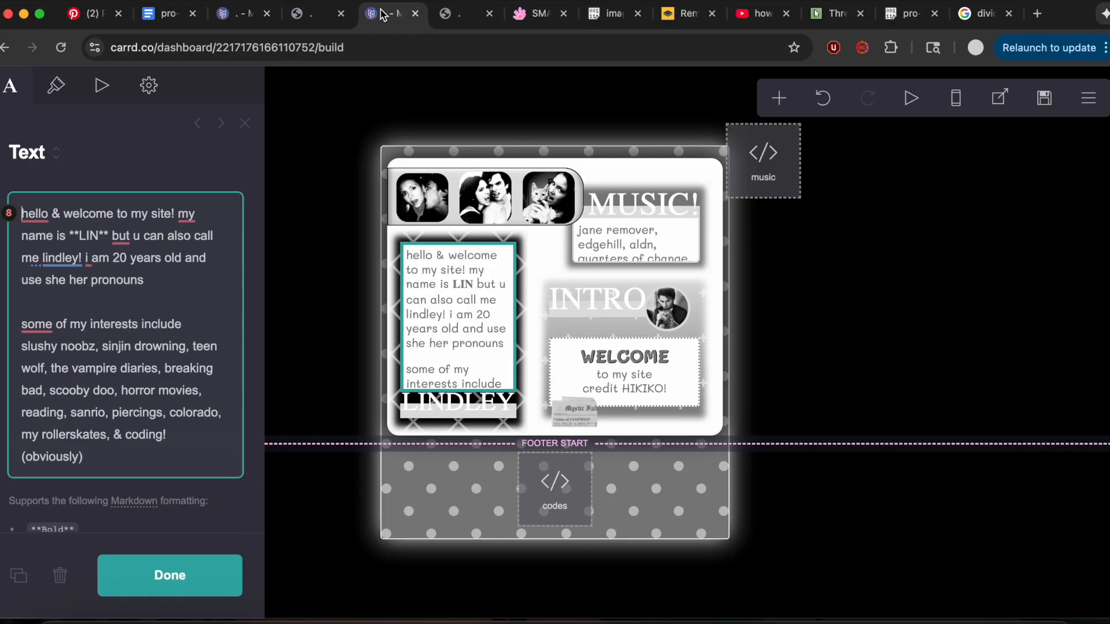
left_click(245, 16)
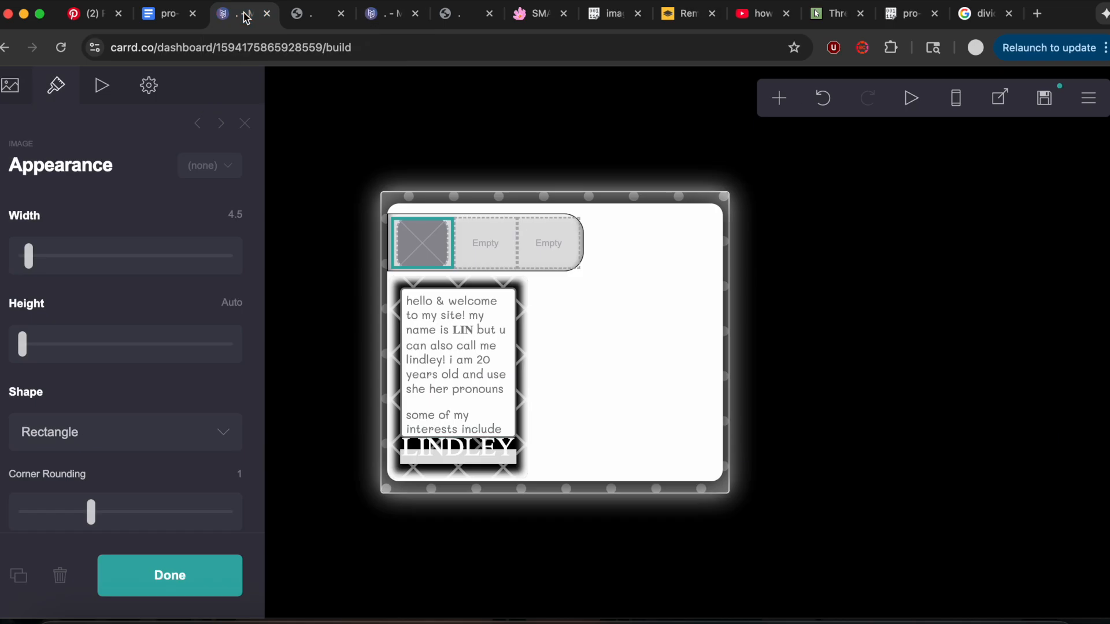
left_click(8, 102)
left_click(95, 263)
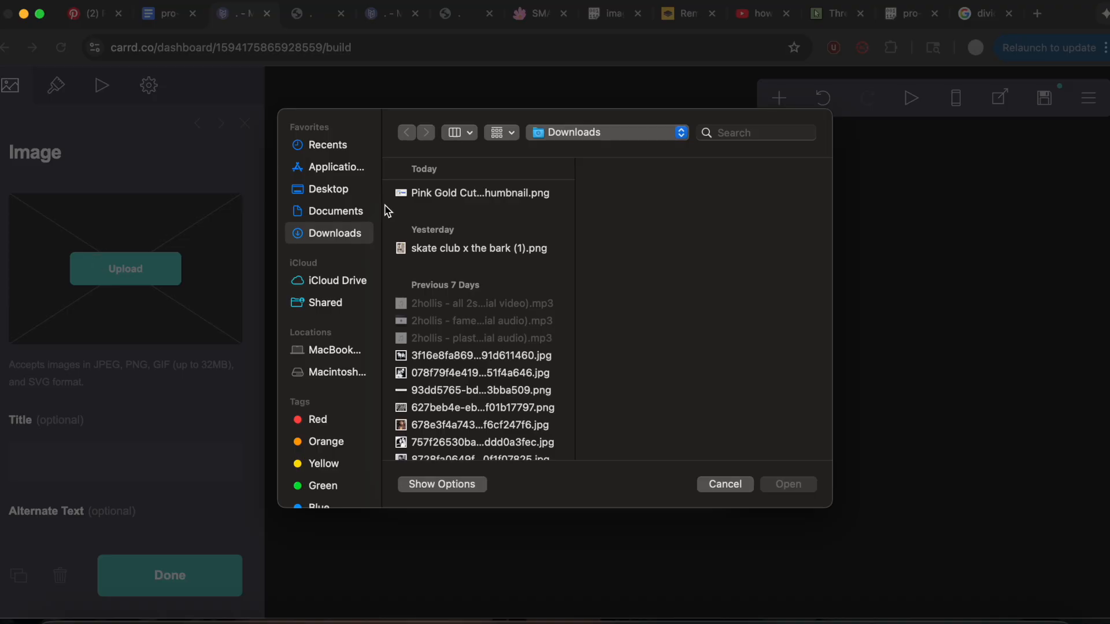
left_click(439, 355)
left_click(770, 477)
left_click(14, 89)
left_click(1071, 94)
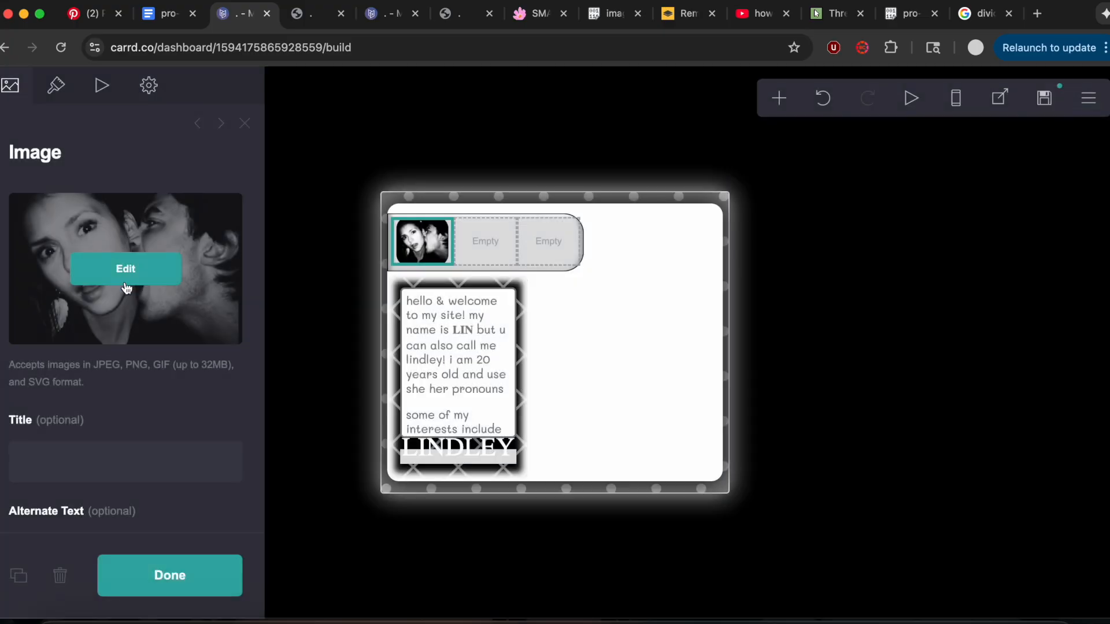
Duplicate the first image into the middle column and replace its photo with the 757f26530baa47a25398e4d JPG from Downloads.
left_click(18, 575)
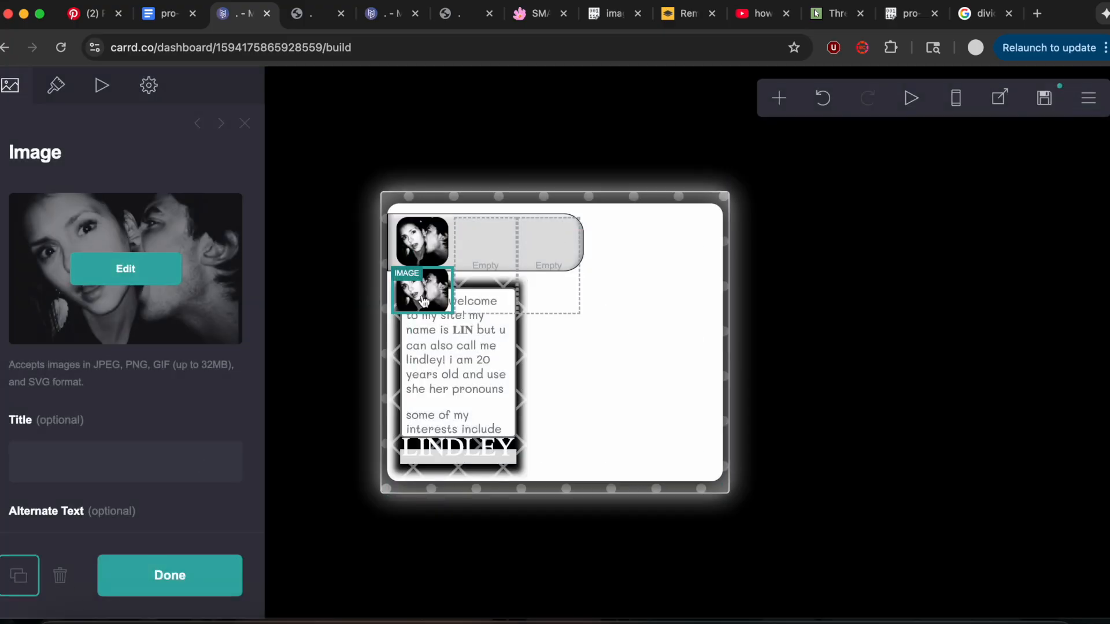
left_click(97, 256)
left_click(985, 88)
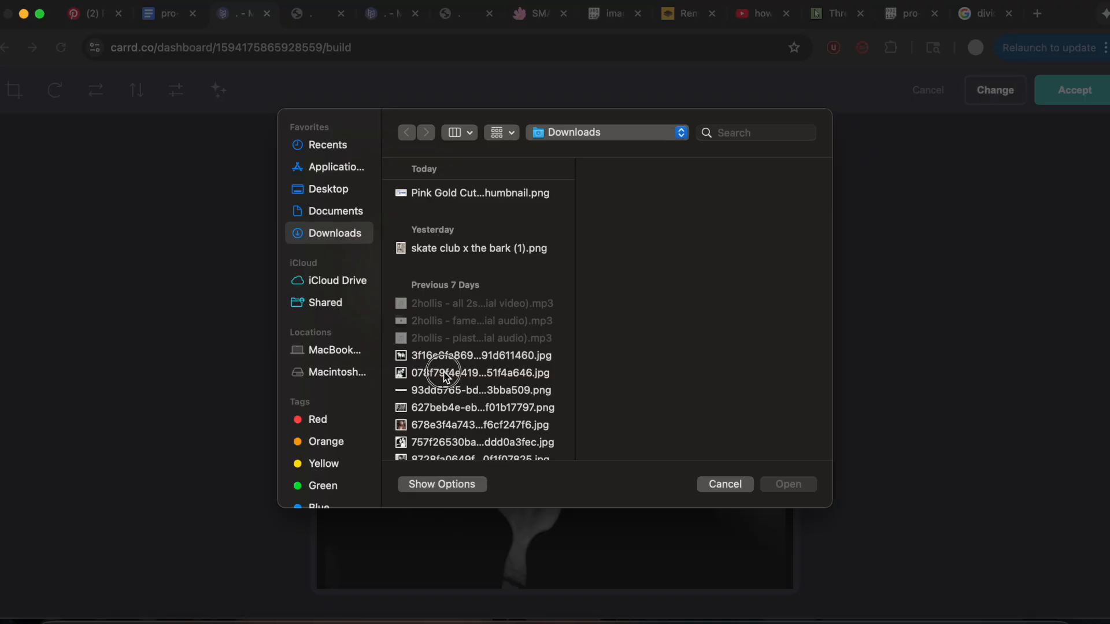
left_click(446, 375)
left_click(448, 442)
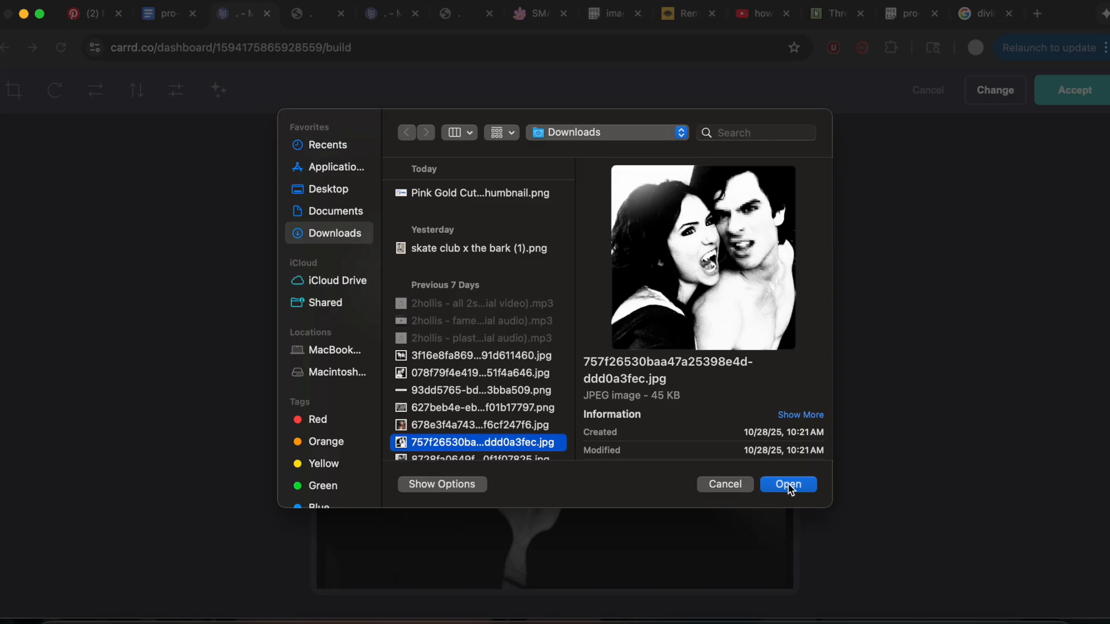
left_click(788, 484)
left_click(1075, 94)
Duplicate the middle image, move the copy into the third column and replace its photo with the 078f79f4e419 JPG.
left_click(22, 577)
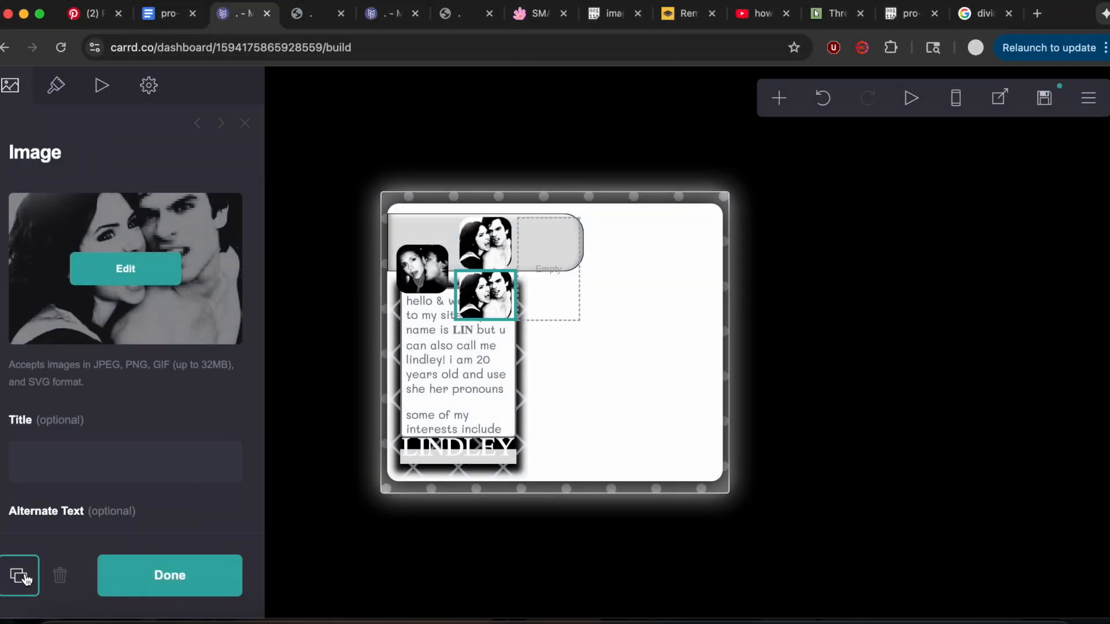
left_click_drag(483, 297, 550, 243)
left_click(105, 267)
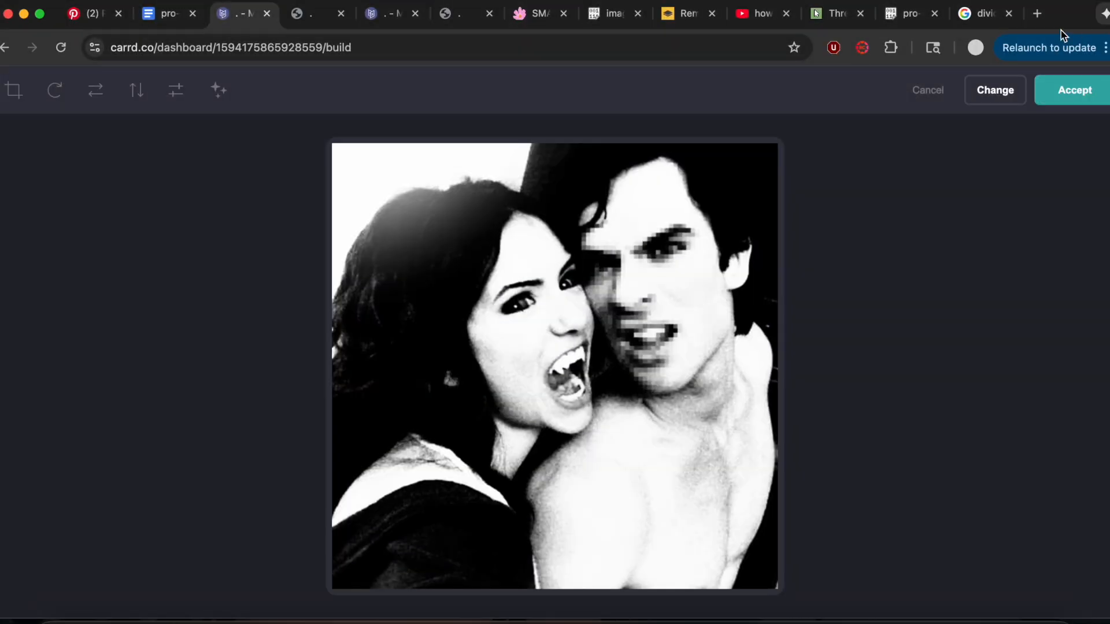
left_click(995, 90)
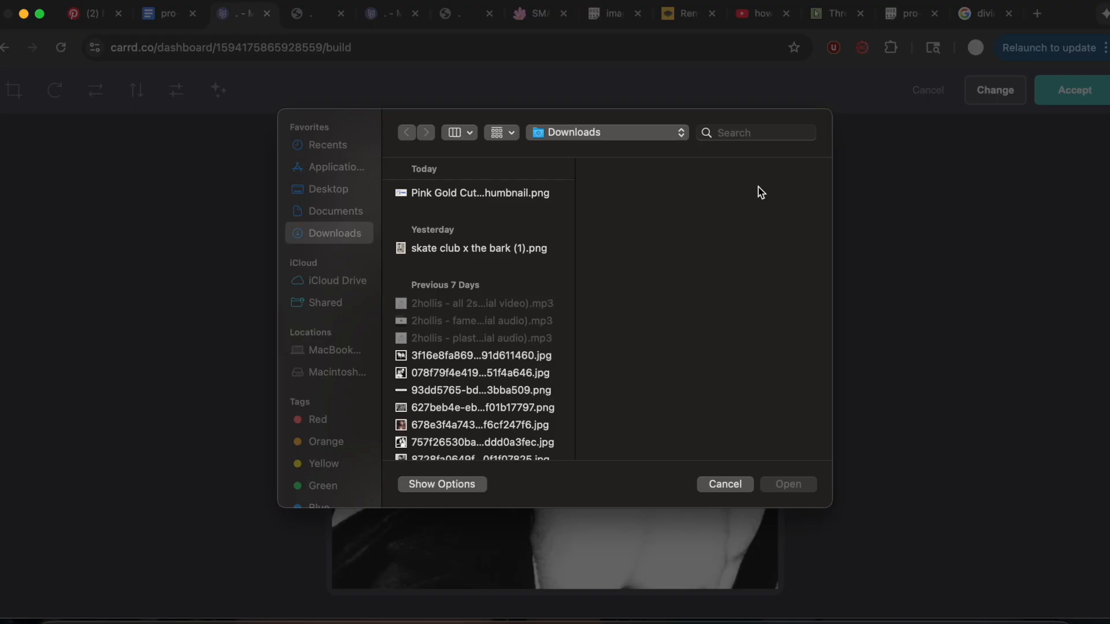
left_click(453, 371)
left_click(788, 484)
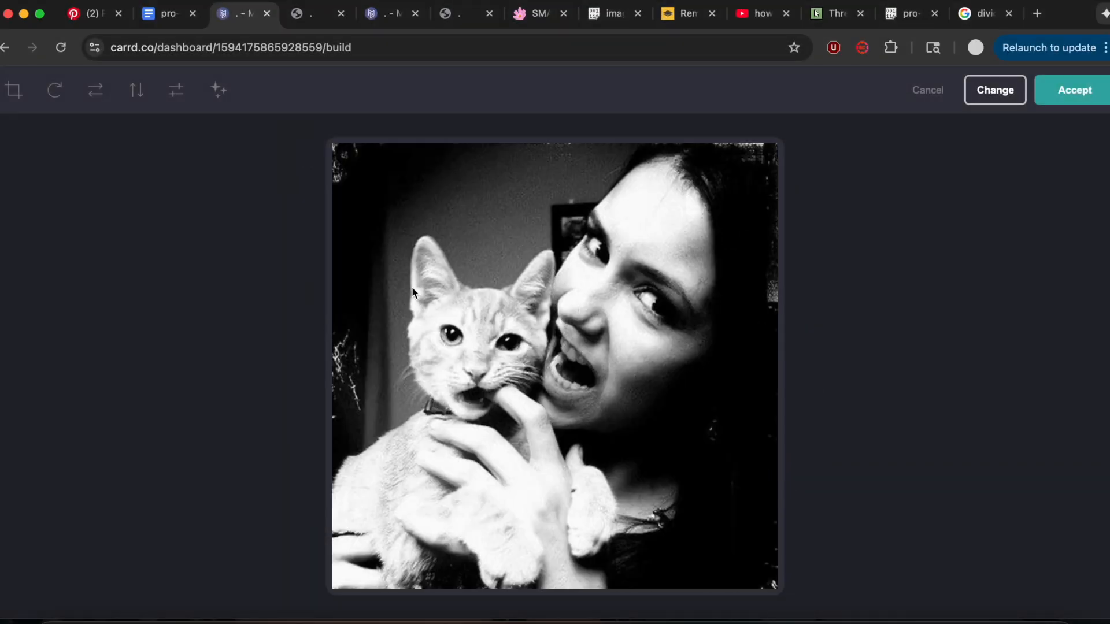
left_click(1086, 90)
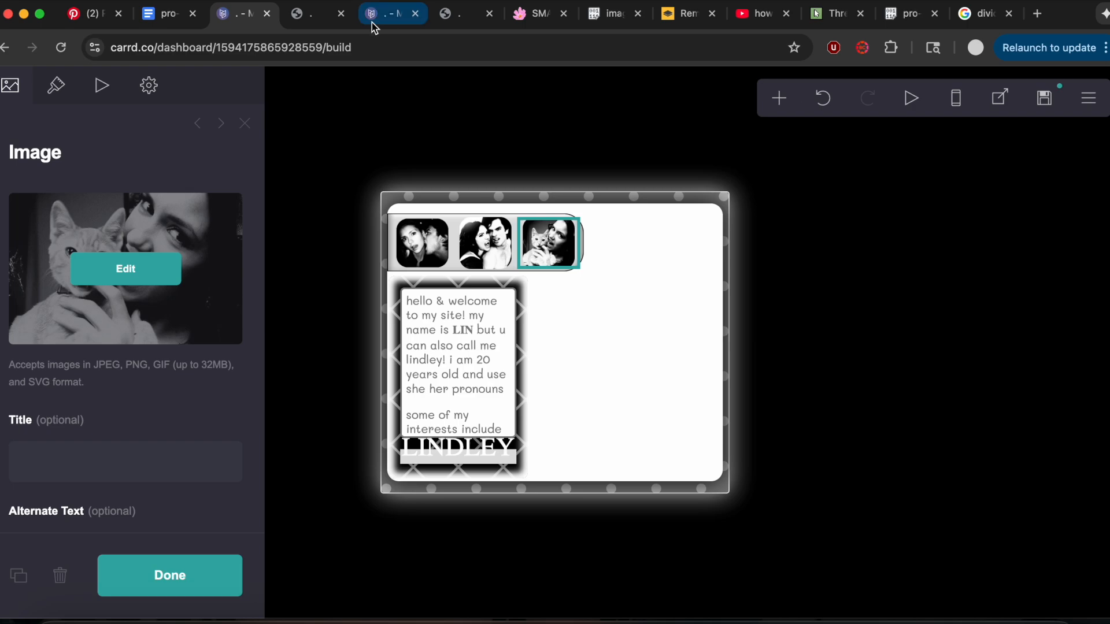
Copy the 3rd container's CSS block from the notes document.
left_click(144, 15)
scroll(332, 334, "down", 5)
left_click_drag(294, 227, 384, 500)
key("super+c")
scroll(384, 501, "up", 5)
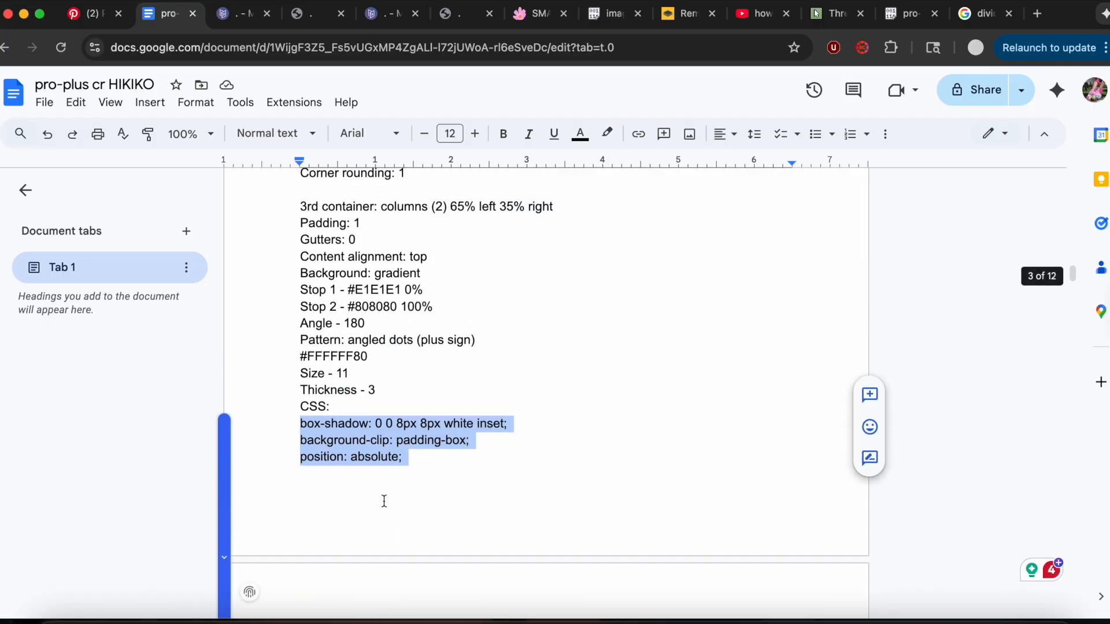
Add a new container to the Carrd page, make it a Columns container and set the left column's width to 65%.
left_click(221, 14)
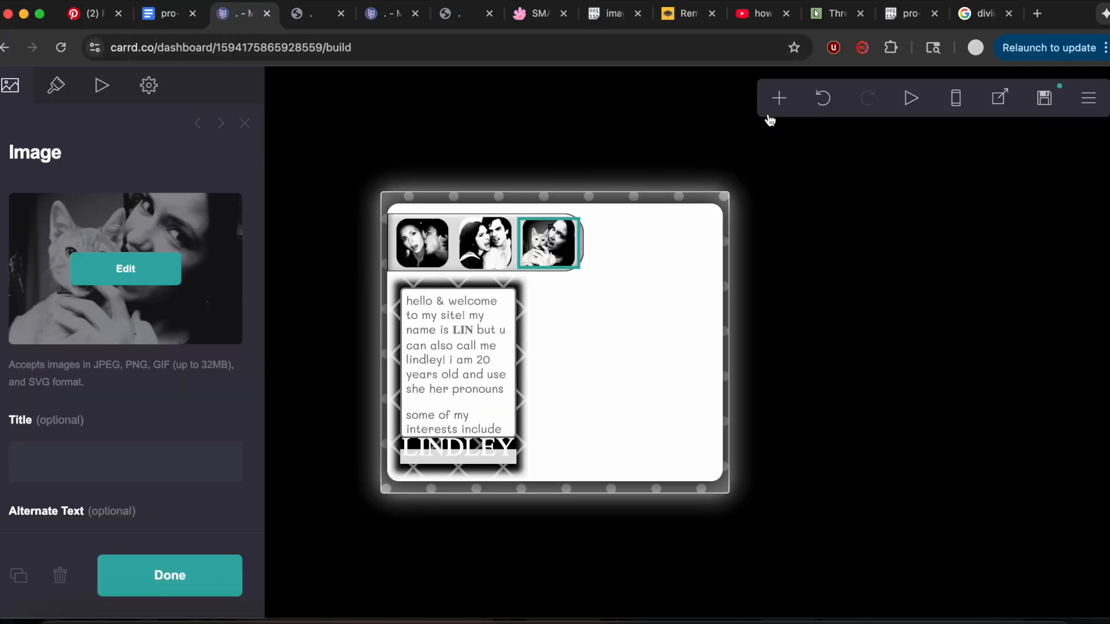
left_click(779, 98)
left_click(614, 455)
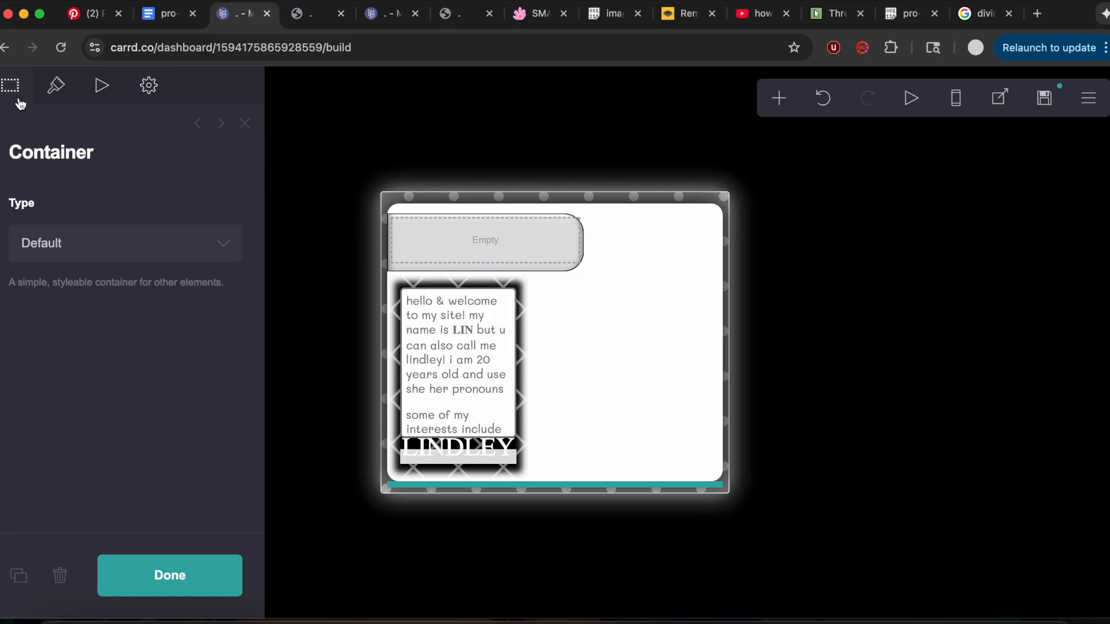
left_click(75, 255)
left_click(74, 266)
left_click(82, 364)
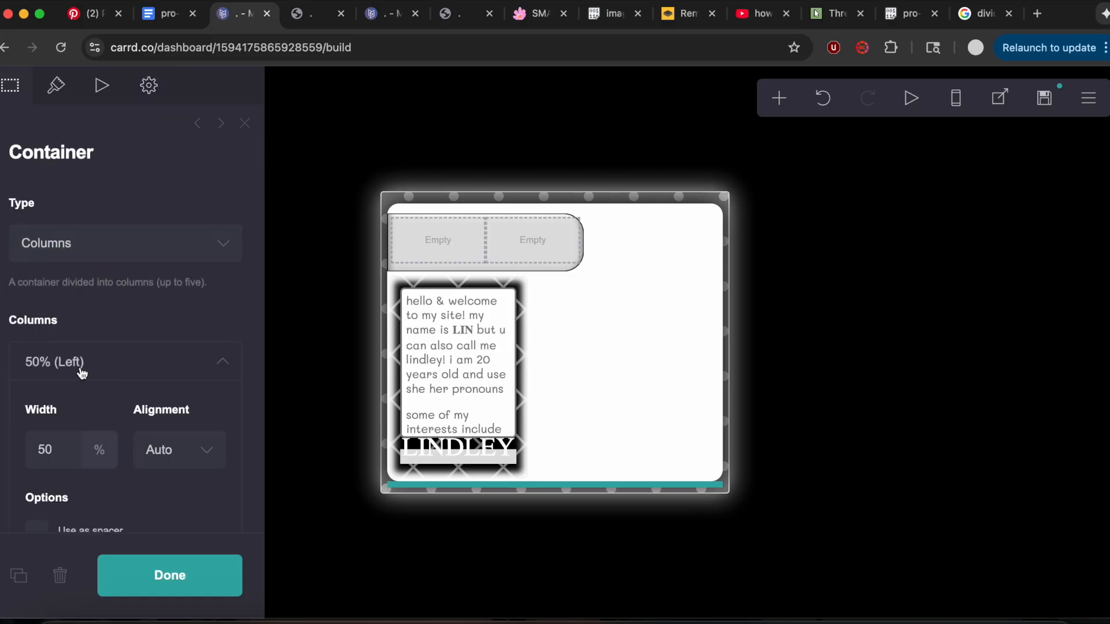
left_click_drag(58, 457, 27, 456)
type("60")
Replace the new container's custom style with the 3rd container CSS copied from the notes.
left_click(149, 85)
left_click_drag(25, 332, 132, 543)
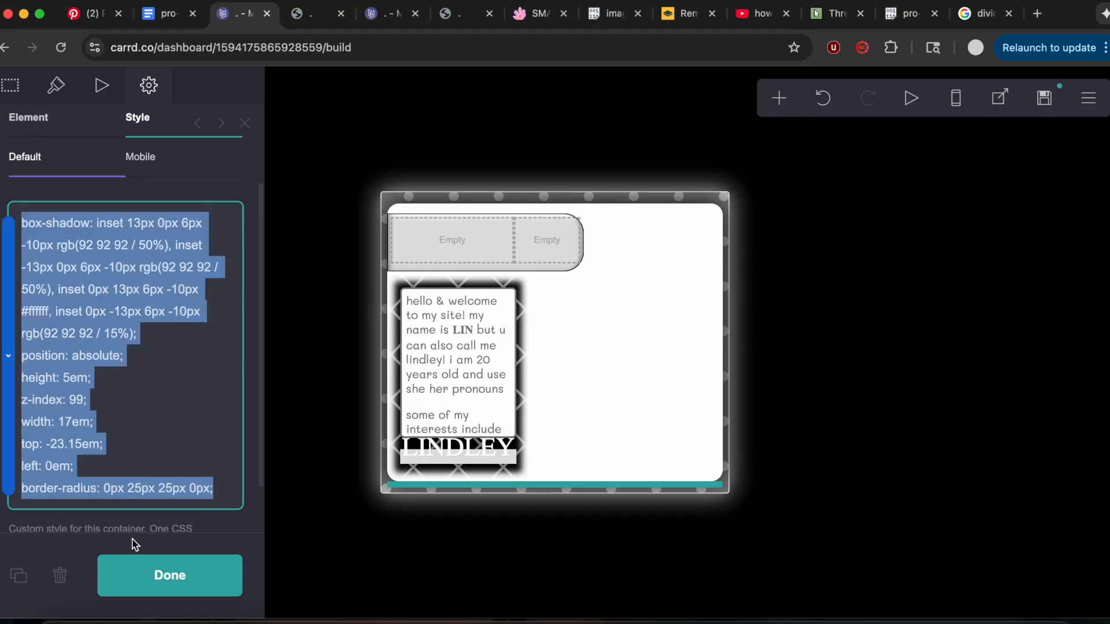
key("super+v")
Set the new container's padding to 1 and align its contents to the top, following the 3rd container notes.
left_click(174, 21)
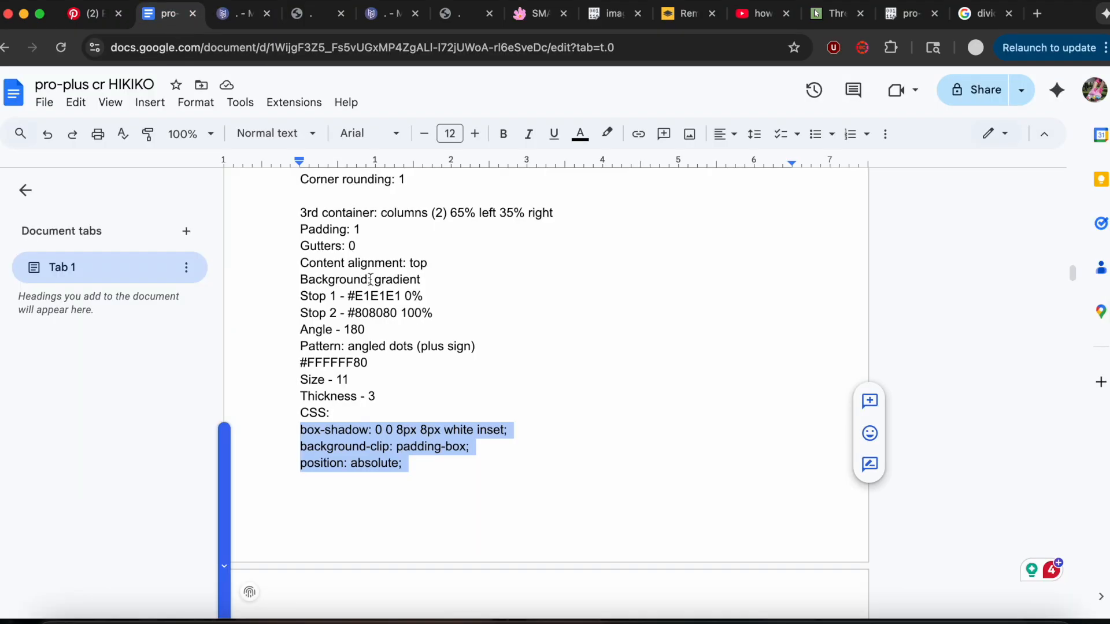
left_click(225, 19)
left_click(58, 85)
type("1")
left_click(239, 335)
type("1")
left_click(224, 308)
scroll(226, 313, "down", 6)
scroll(225, 418, "down", 5)
left_click(178, 230)
left_click(174, 201)
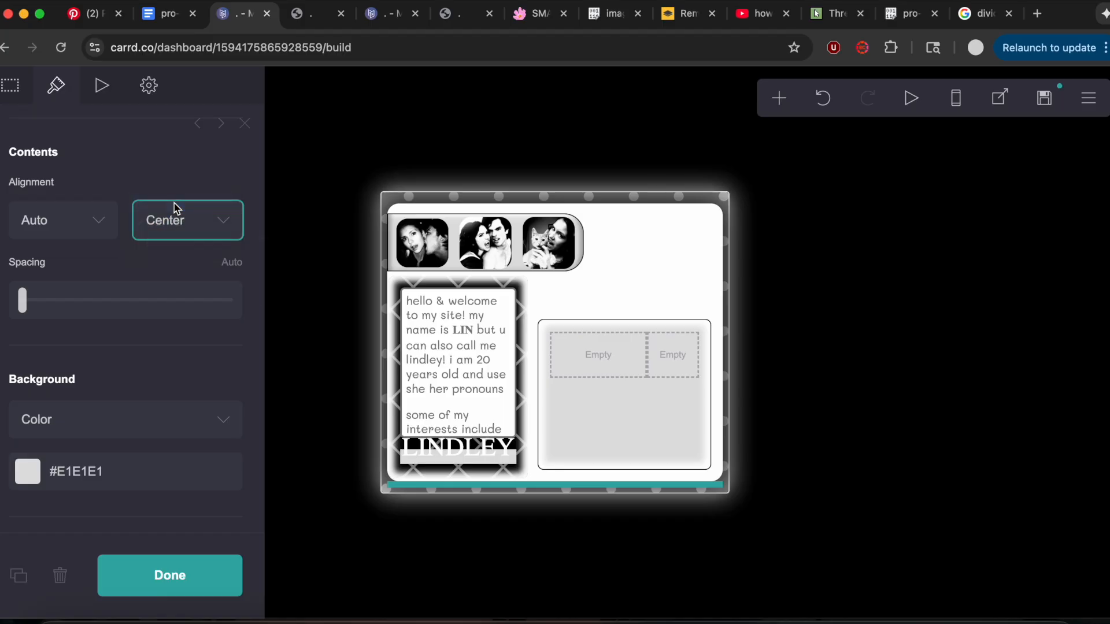
Change the container's background to a gradient with a 180 angle and the second stop at 100%.
scroll(175, 209, "down", 4)
left_click(128, 248)
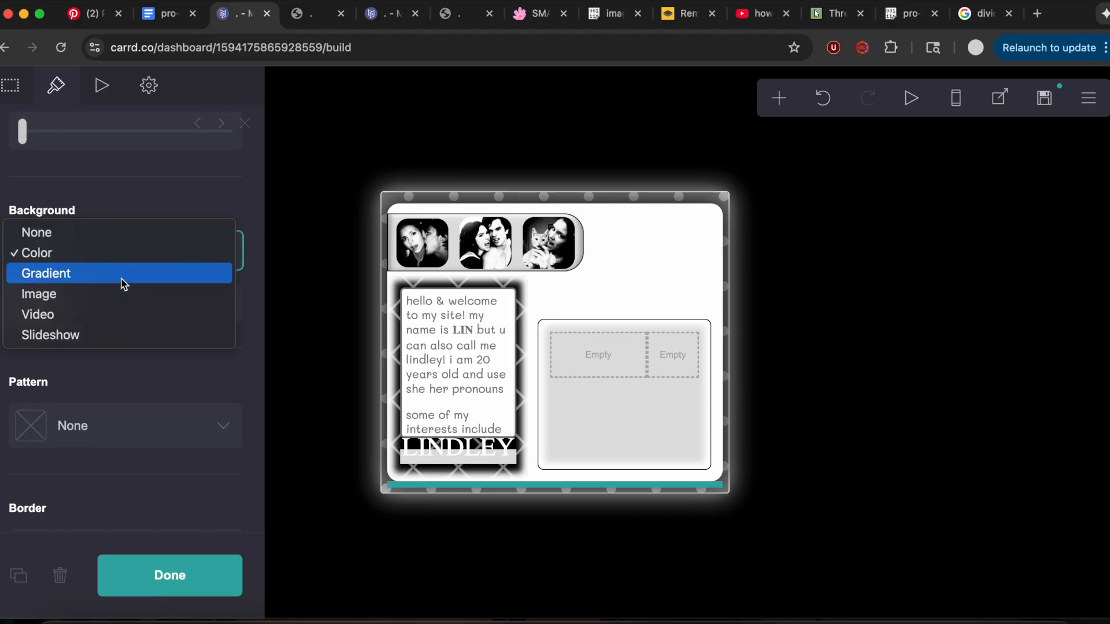
left_click(123, 276)
scroll(203, 413, "down", 3)
left_click(231, 428)
type("180")
key("Return")
left_click_drag(205, 308, 229, 308)
Check the notes for the gradient colors, then set stop 1 to #E1E1E1 and stop 2 to #808080.
left_click(164, 24)
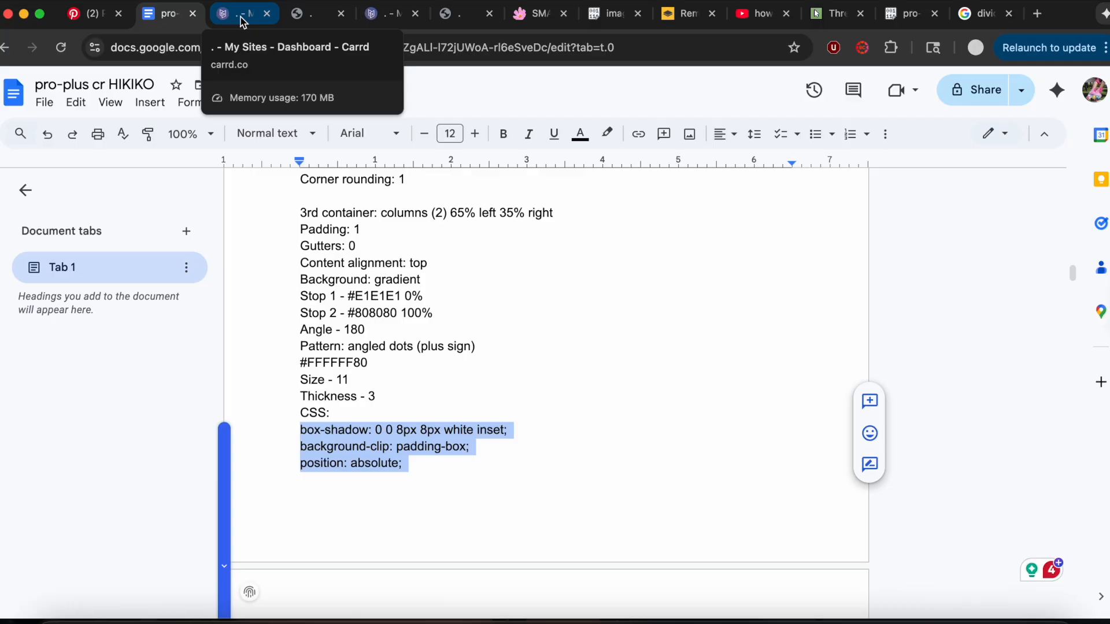
left_click(241, 21)
left_click(55, 228)
type("E1E1E1")
key("Return")
left_click(61, 307)
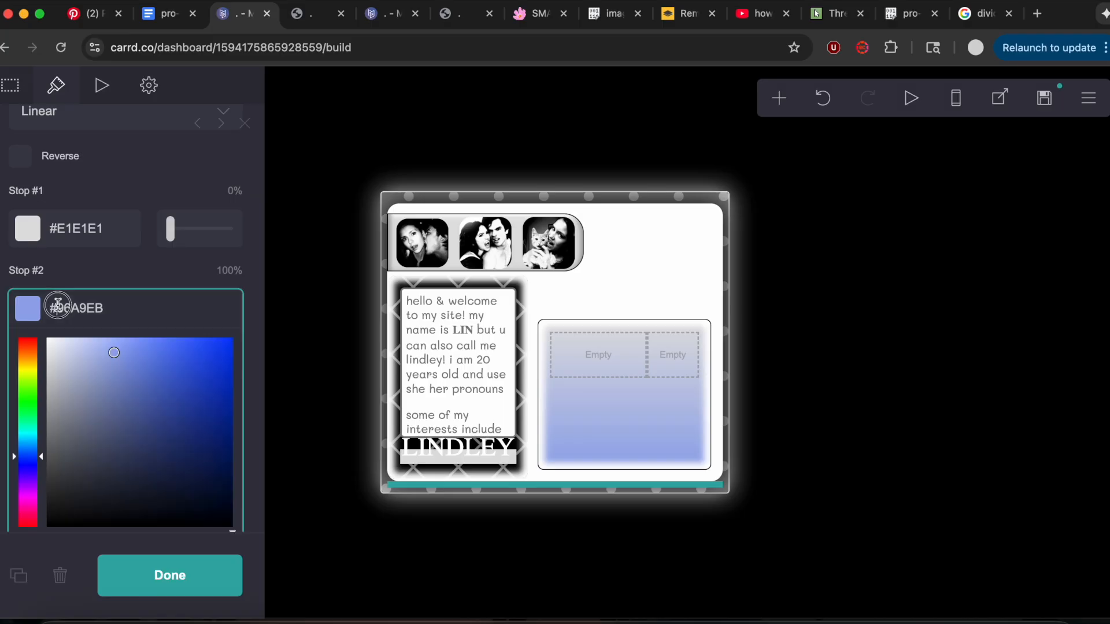
type("808080")
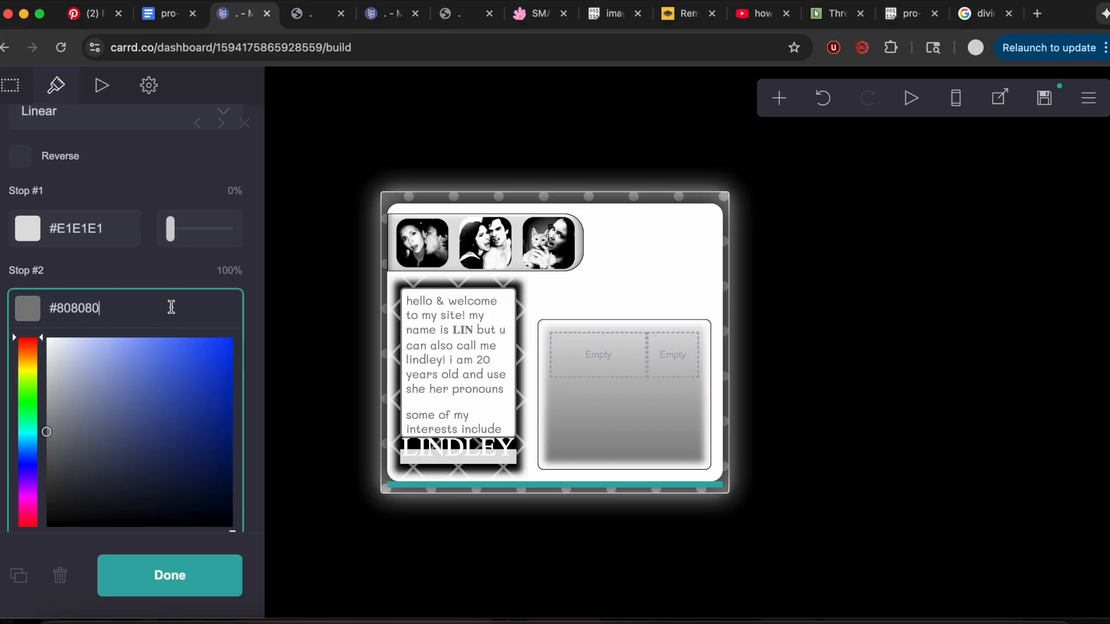
key("Return")
Apply the Angled Dots (Plus Sign) pattern to the container and check the pattern's color, size and thickness against the notes.
scroll(144, 277, "down", 6)
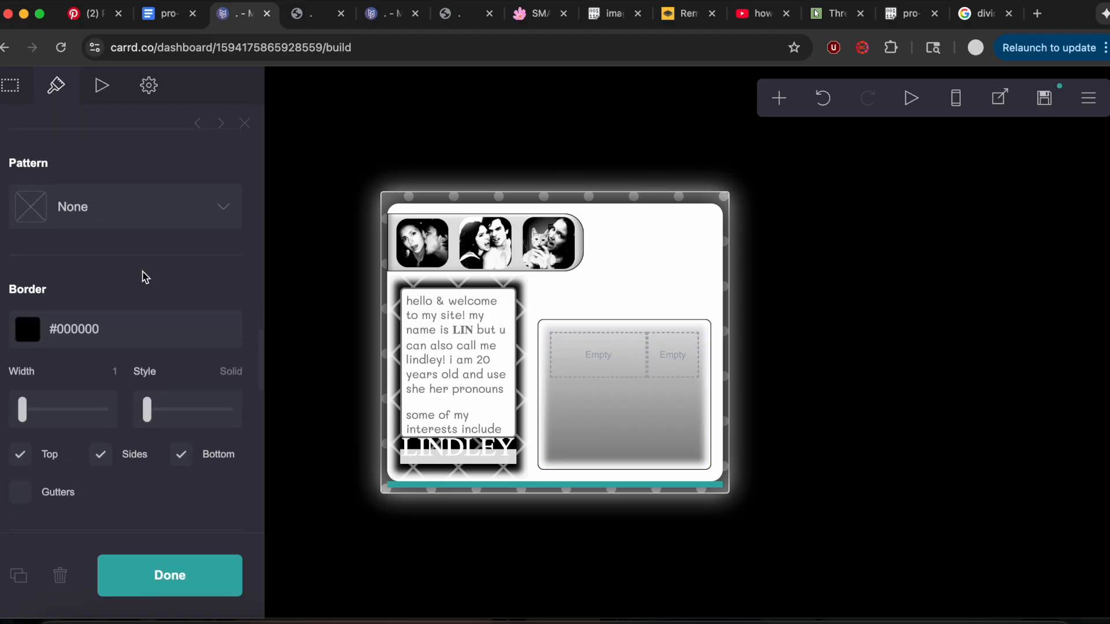
scroll(144, 277, "down", 2)
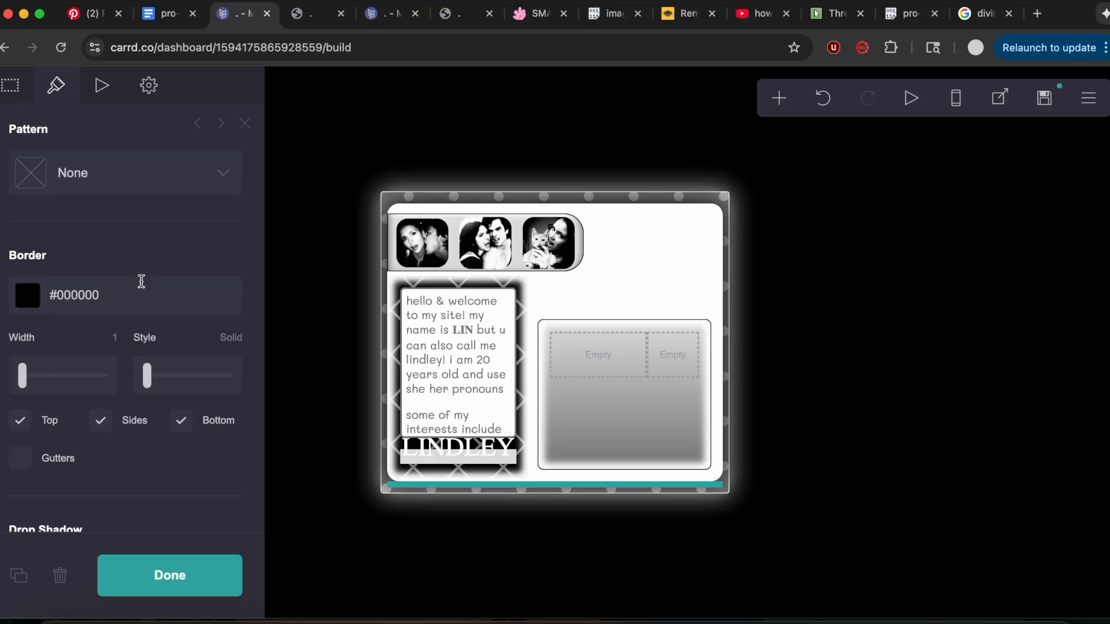
scroll(142, 282, "up", 4)
scroll(142, 281, "down", 3)
left_click(116, 200)
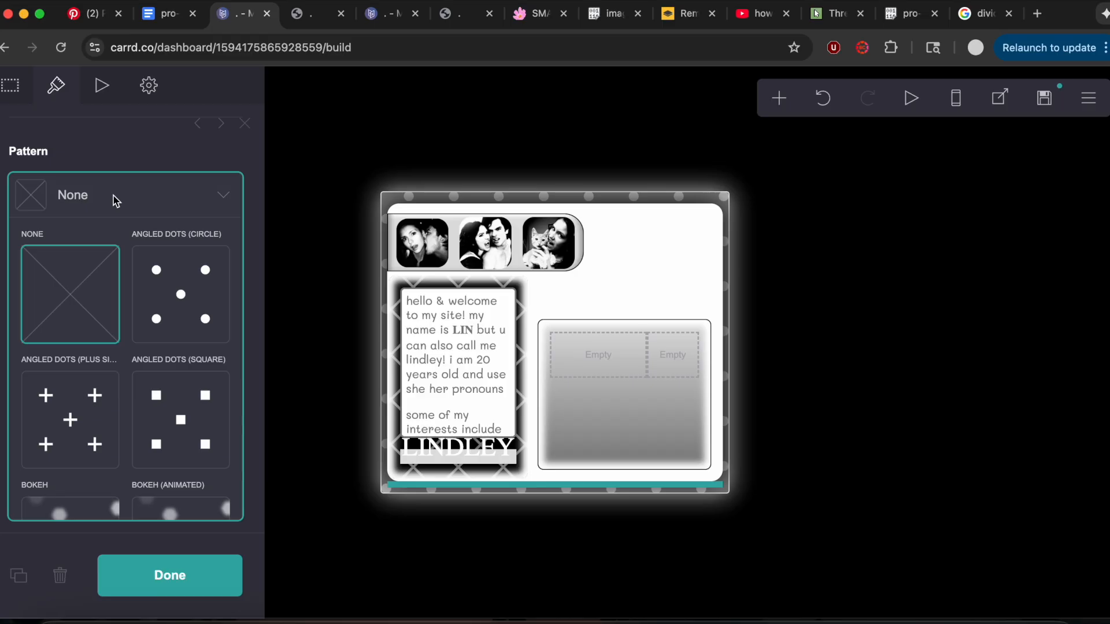
left_click(64, 404)
left_click(178, 23)
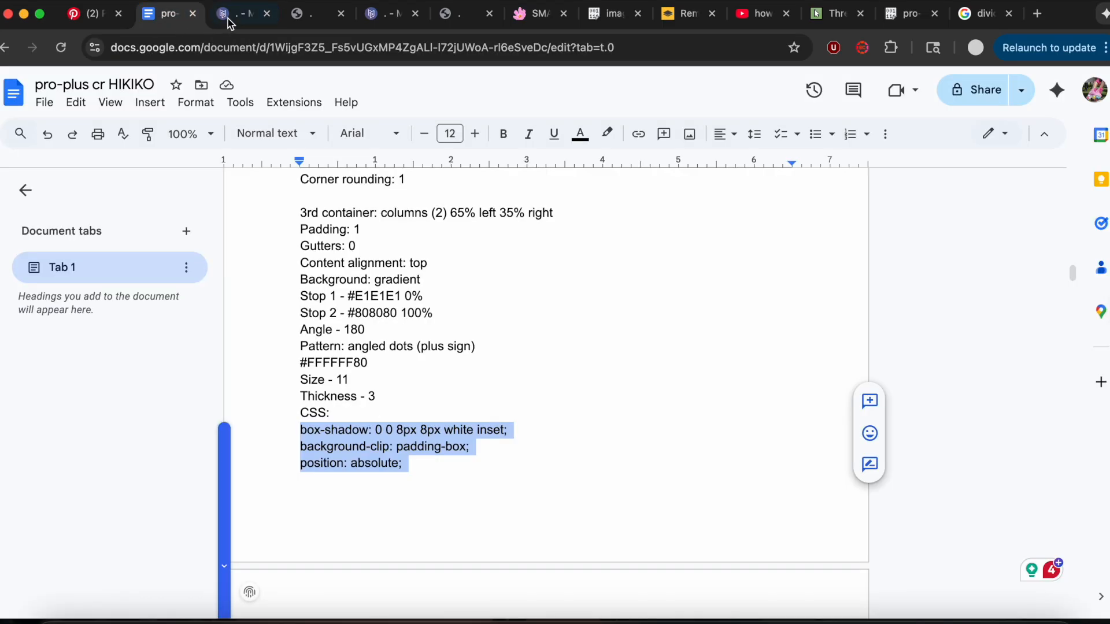
left_click(246, 21)
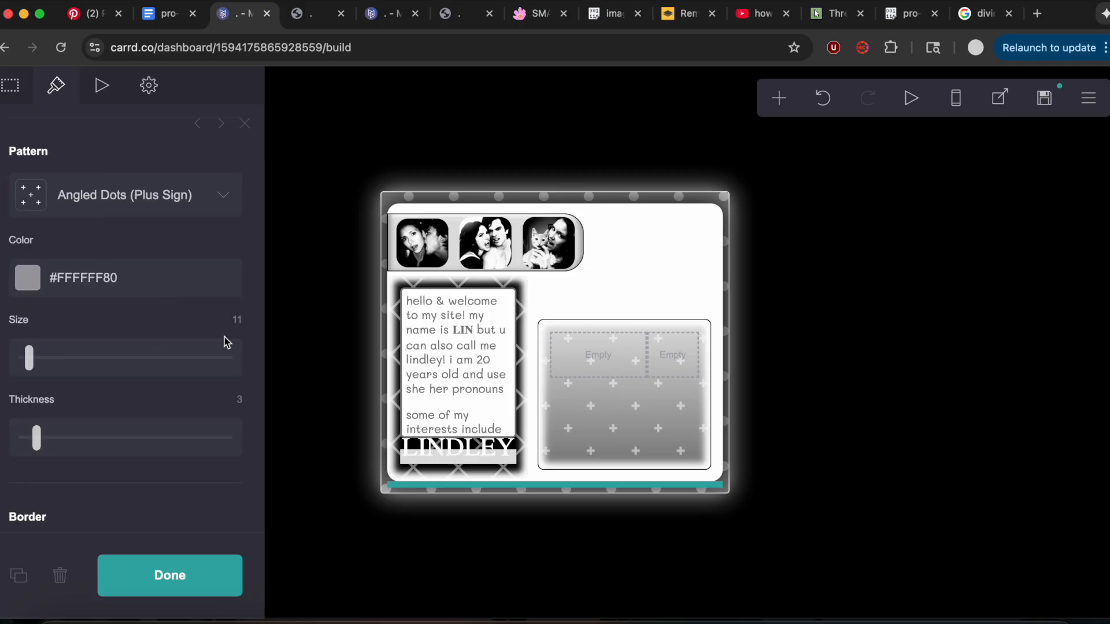
Remove the new container's border by clearing its border color.
scroll(221, 337, "down", 5)
left_click(50, 342)
left_click_drag(51, 342, 202, 344)
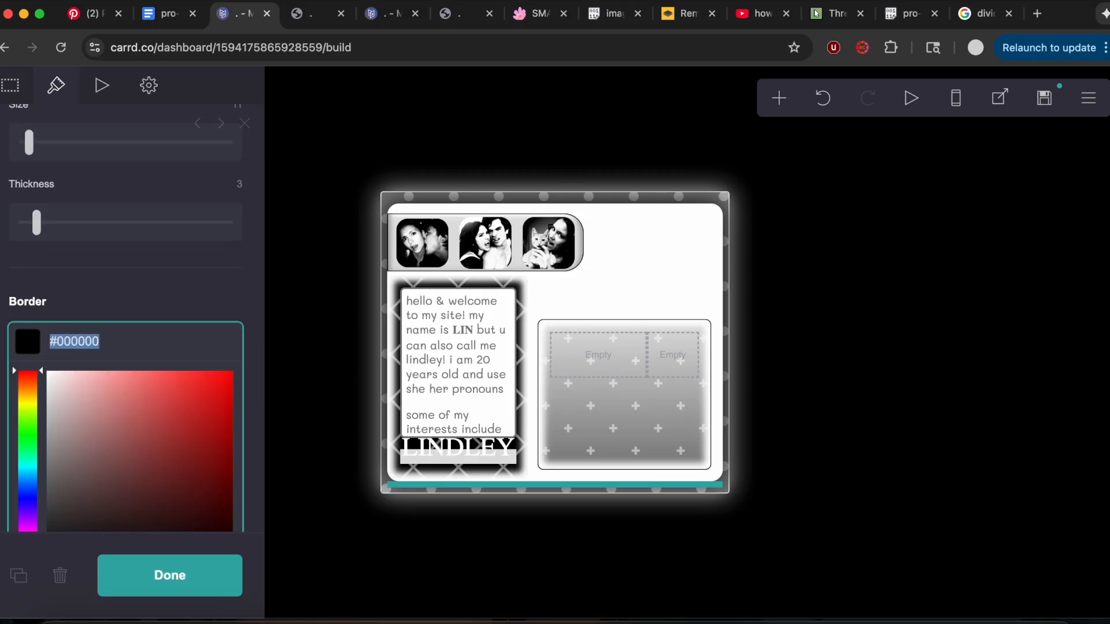
key("BackSpace")
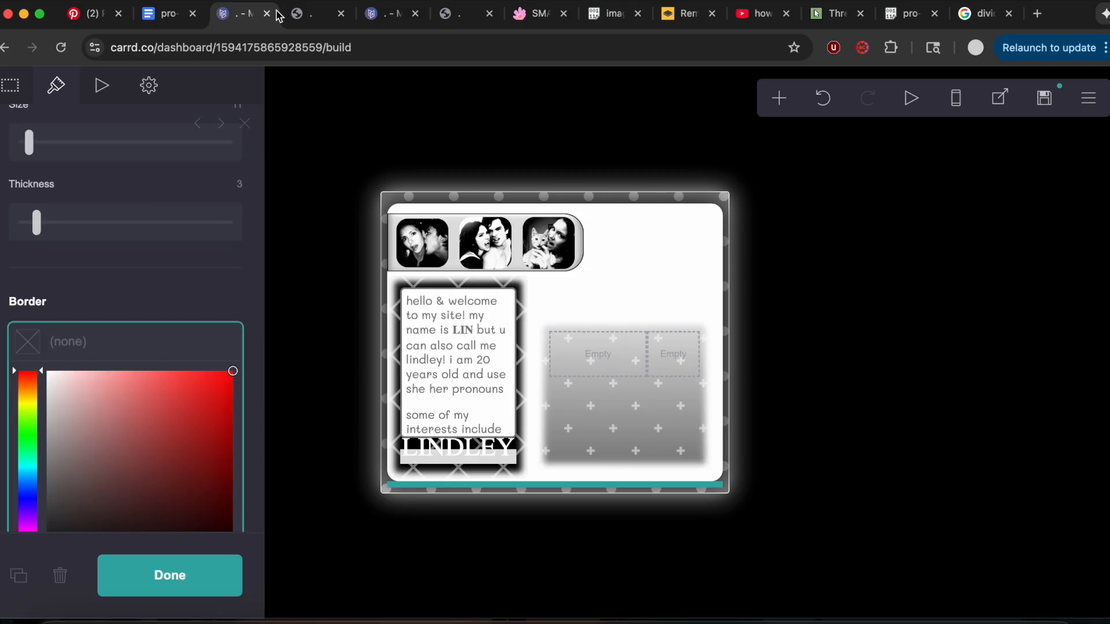
Copy the Intro text CSS block from the notes document.
left_click(178, 18)
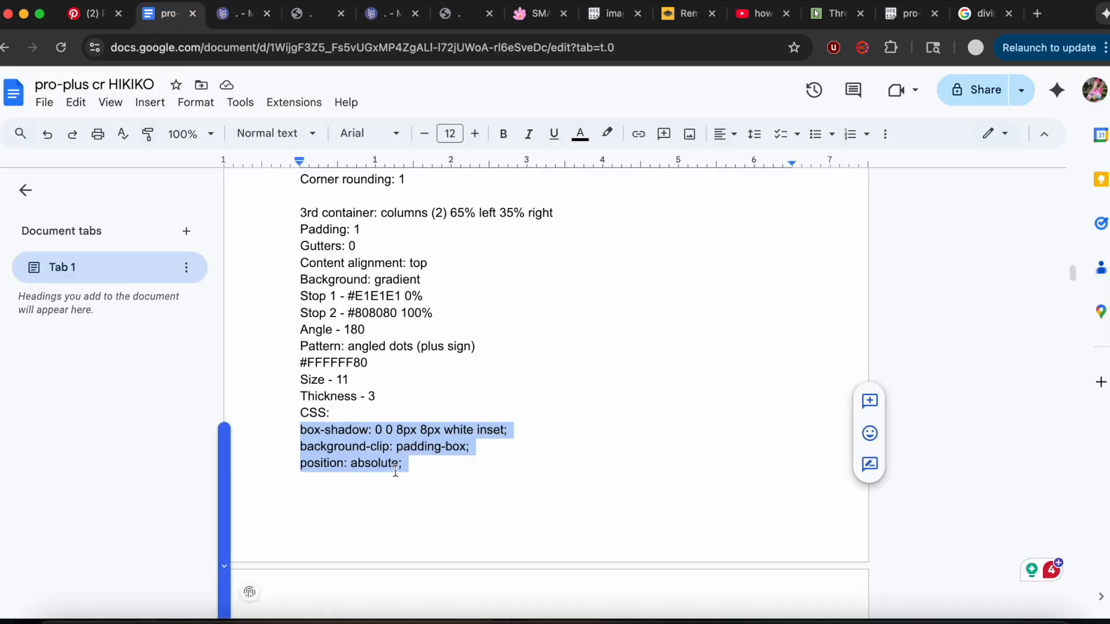
scroll(396, 471, "down", 8)
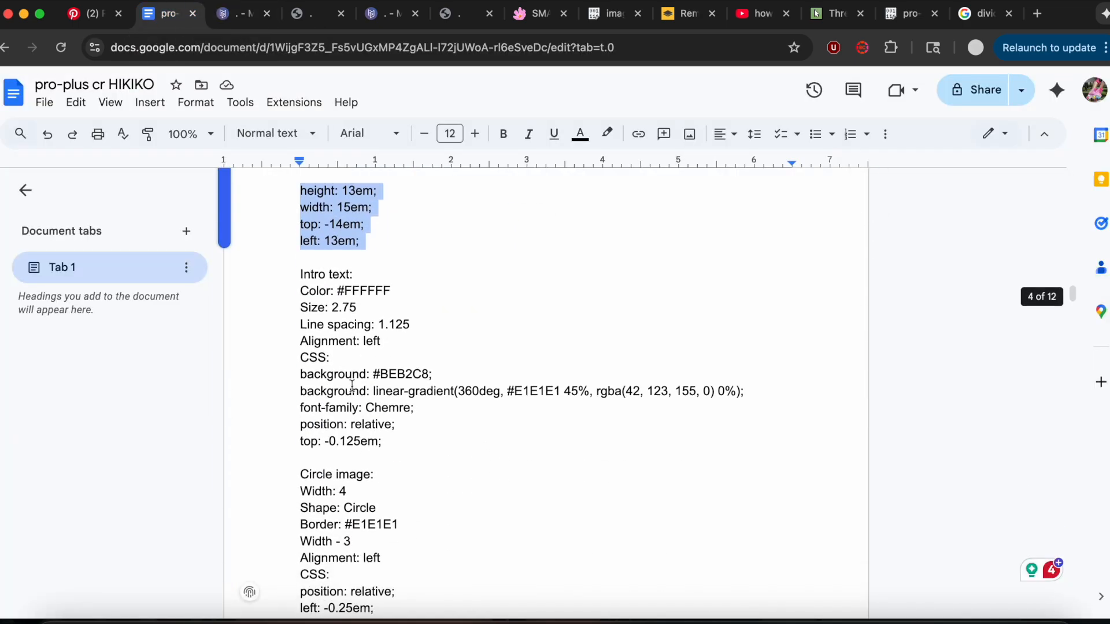
left_click_drag(298, 371, 402, 446)
key("cmd+c")
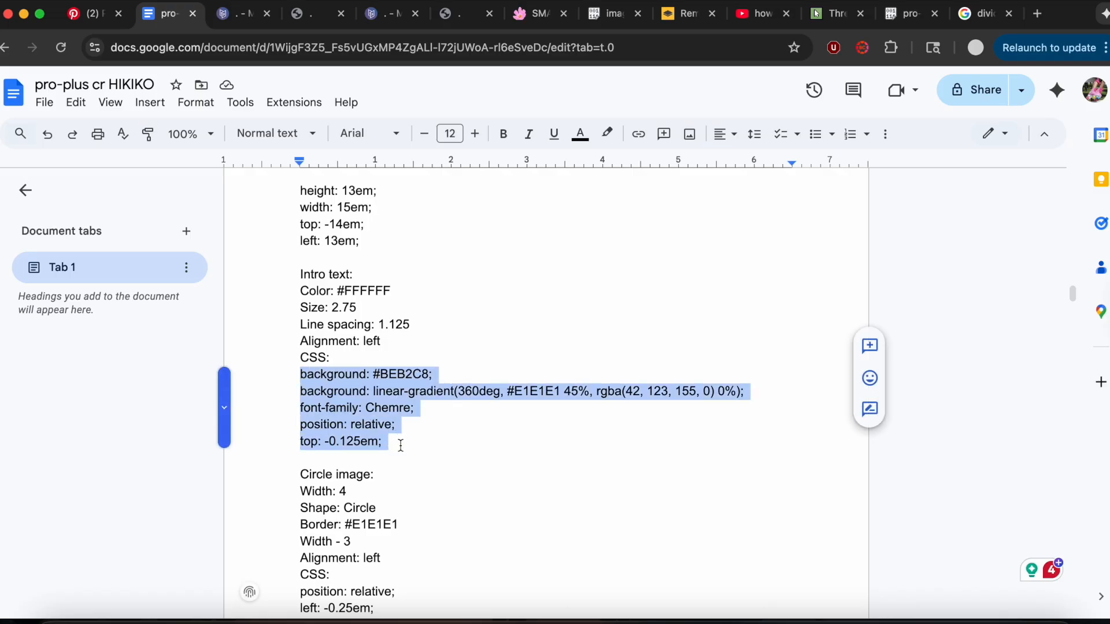
Add a text element in the new Carrd container's left column and change its text to INTRO.
left_click(233, 24)
left_click(778, 97)
left_click(593, 170)
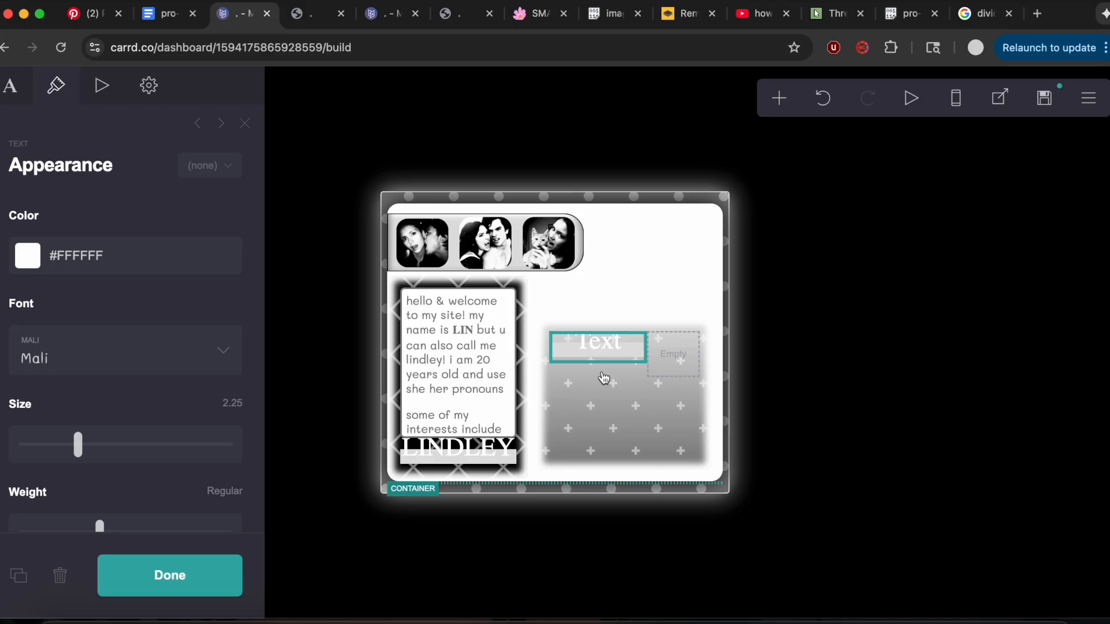
left_click(9, 86)
left_click_drag(66, 212, 22, 213)
key("BackSpace")
type("INTRO")
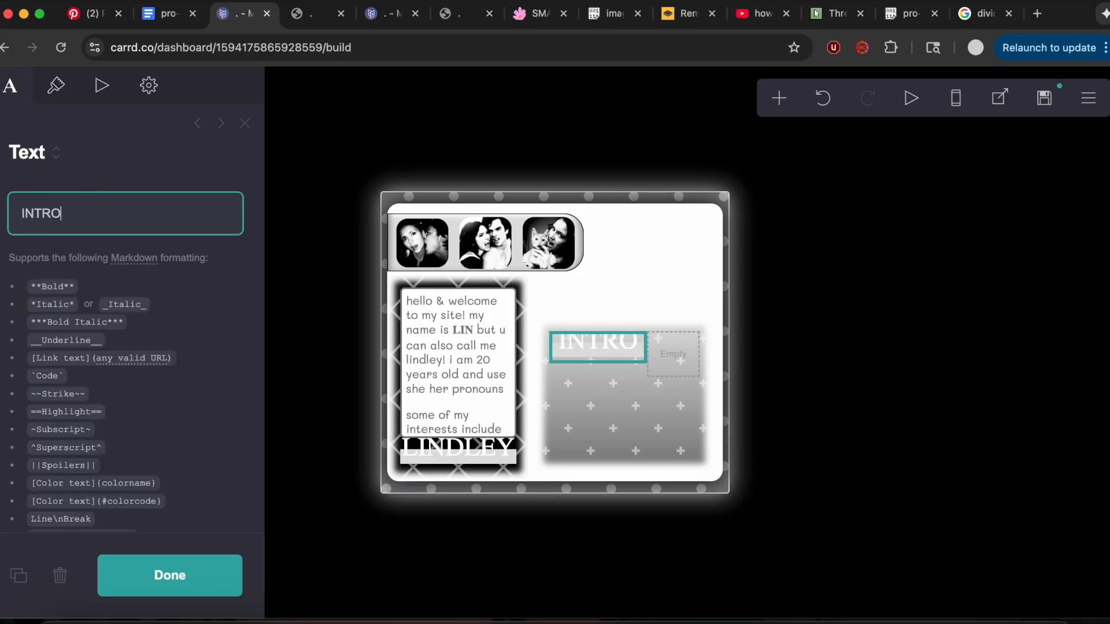
Set the INTRO text's size to 2.75, adjust its line spacing and align it left, following the notes.
left_click(56, 85)
left_click(232, 402)
type("2.75")
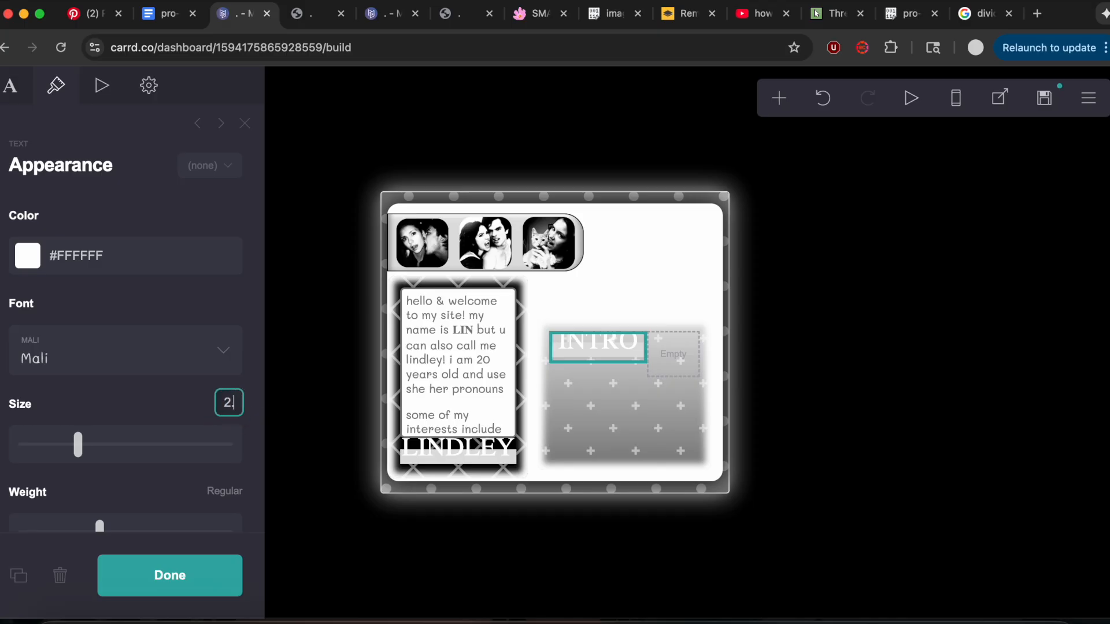
key("Return")
left_click(173, 17)
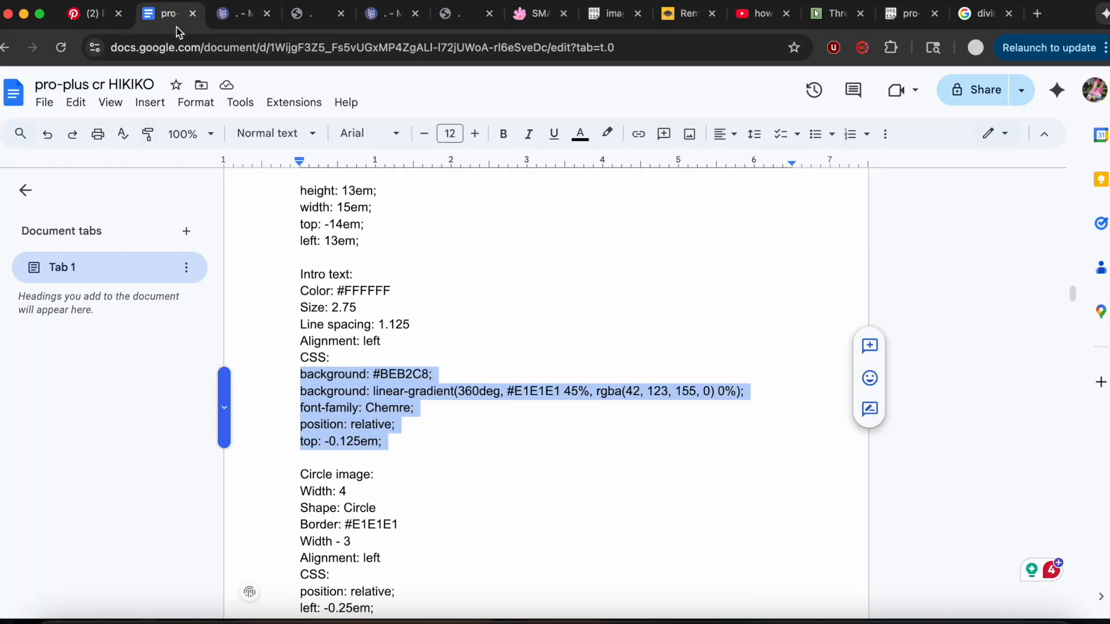
left_click(234, 22)
scroll(218, 376, "down", 5)
mouse_move(74, 412)
left_mouse_down()
mouse_move(87, 415)
mouse_move(72, 416)
left_mouse_up()
scroll(72, 416, "down", 8)
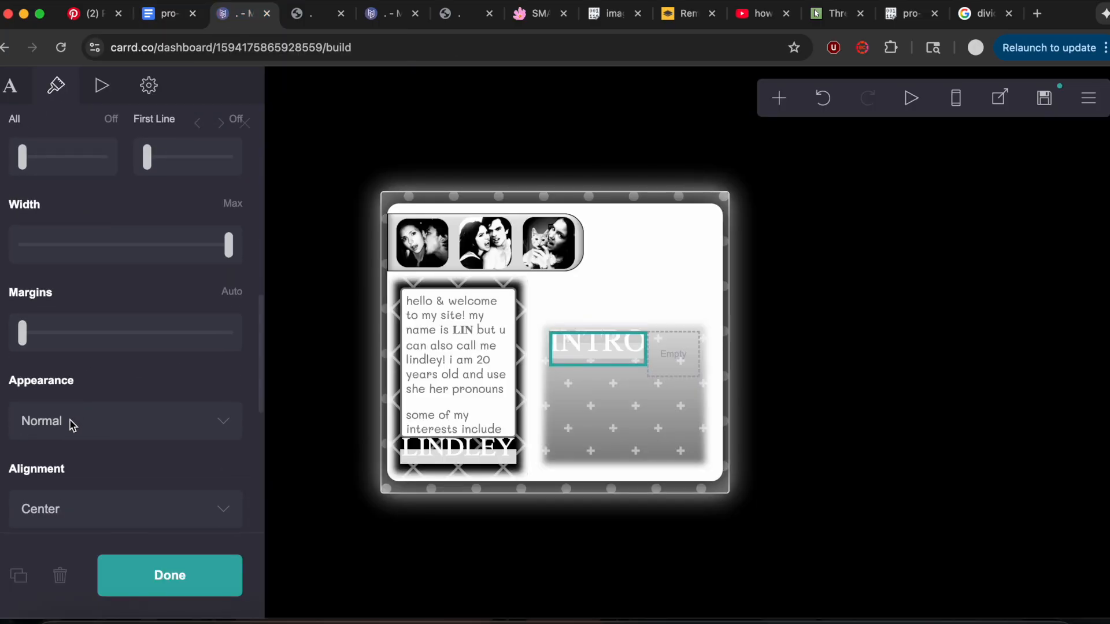
left_click(58, 494)
left_click(58, 495)
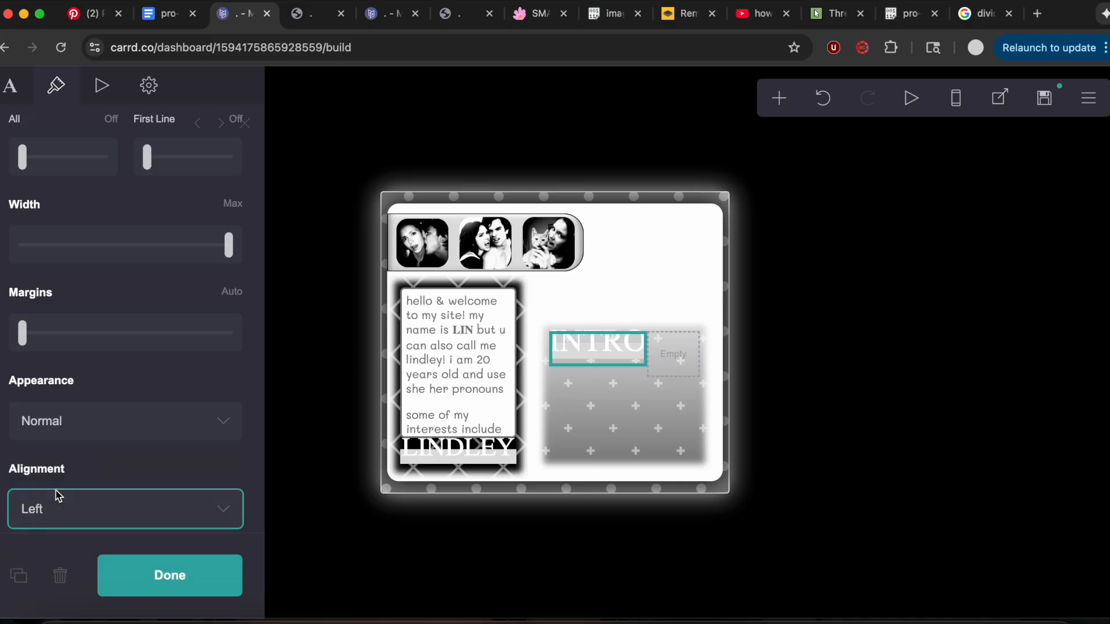
Replace the INTRO text's custom style with the Intro text CSS copied from the notes.
left_click(157, 89)
scroll(51, 276, "up", 5)
left_click_drag(12, 361, 210, 512)
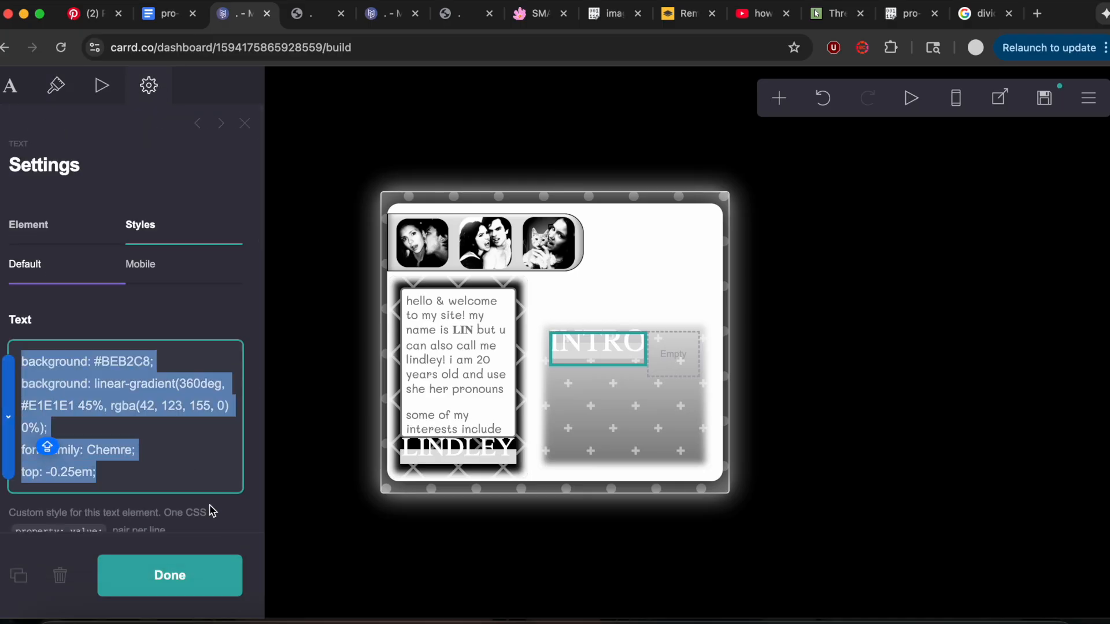
key("cmd+v")
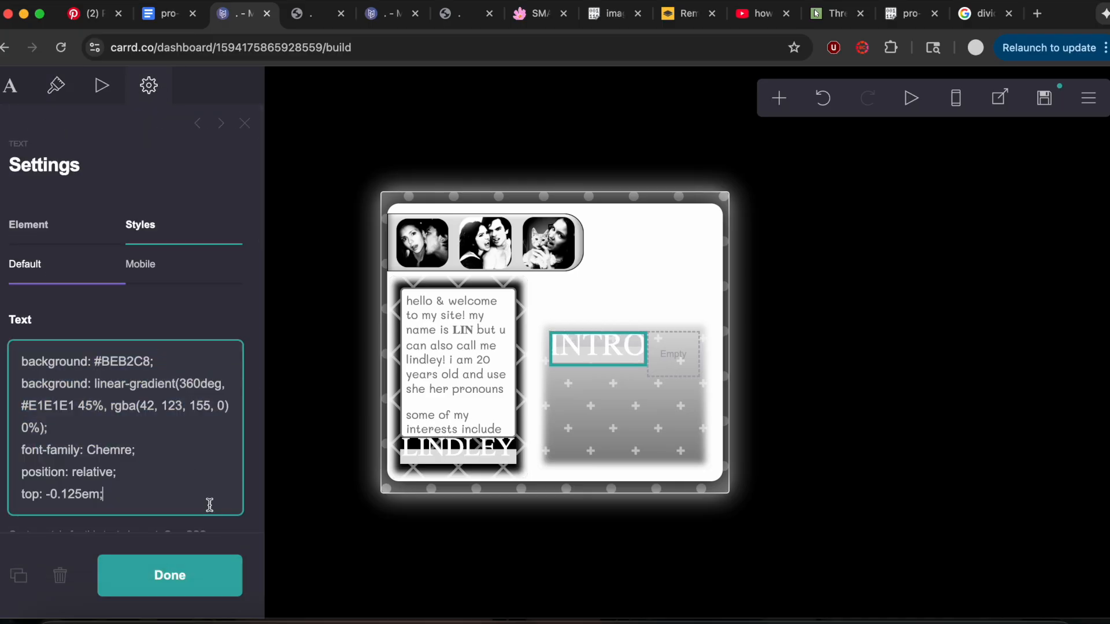
Add an image element and move it into the column beside the INTRO text.
left_click(776, 100)
left_click(575, 194)
left_click_drag(578, 376, 679, 394)
Upload the 8728fa0649f JPG from Downloads into the new image, using the crop tool before accepting it.
left_click(109, 254)
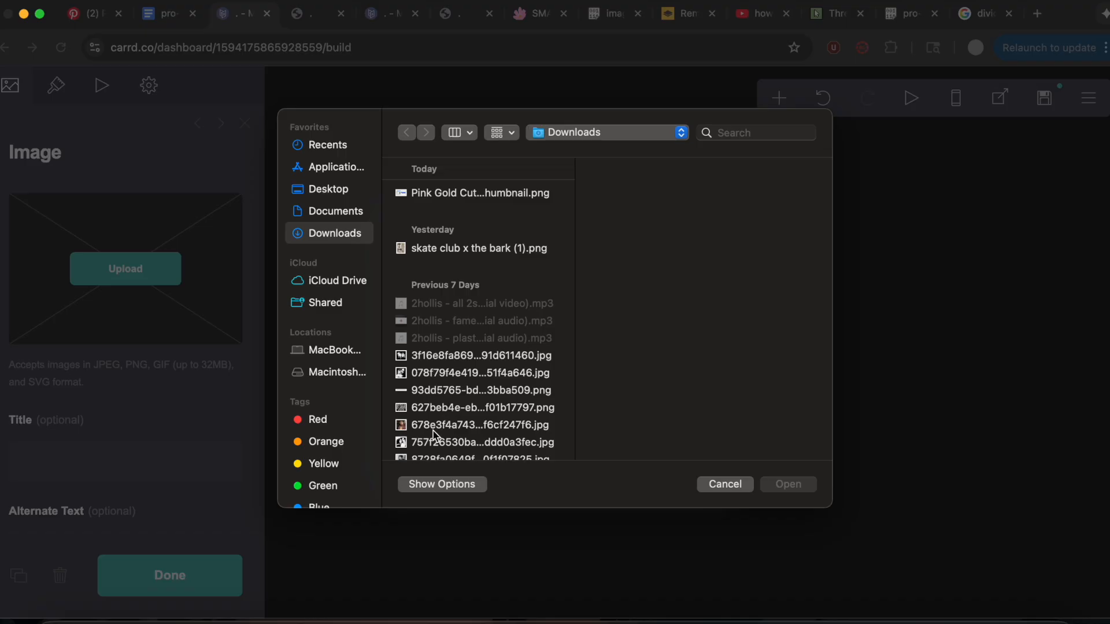
left_click(427, 458)
left_click(792, 489)
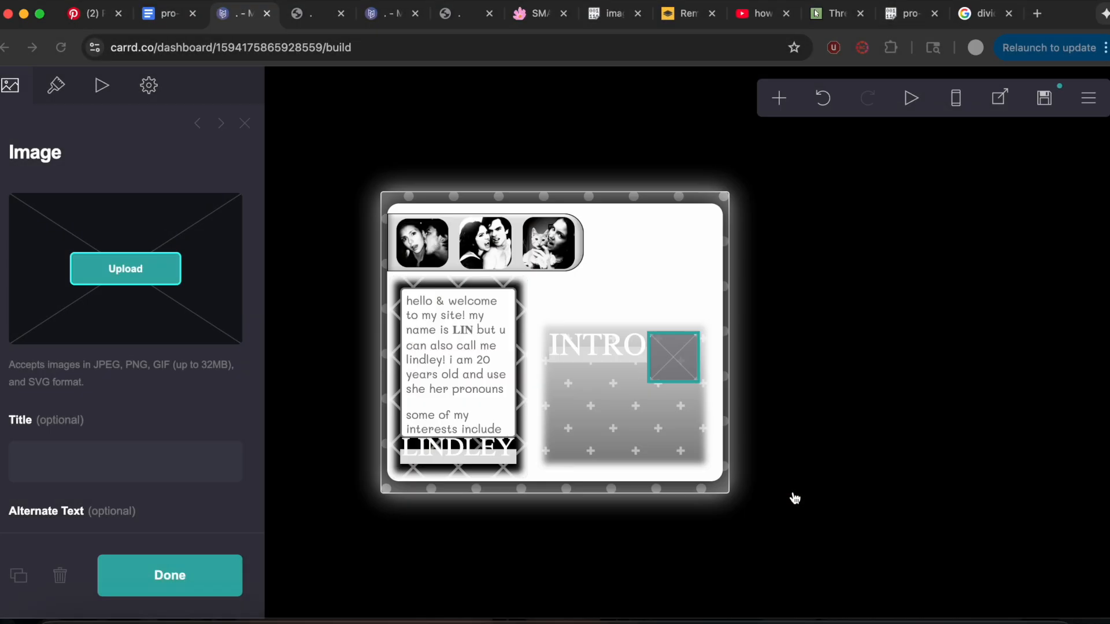
left_click(12, 91)
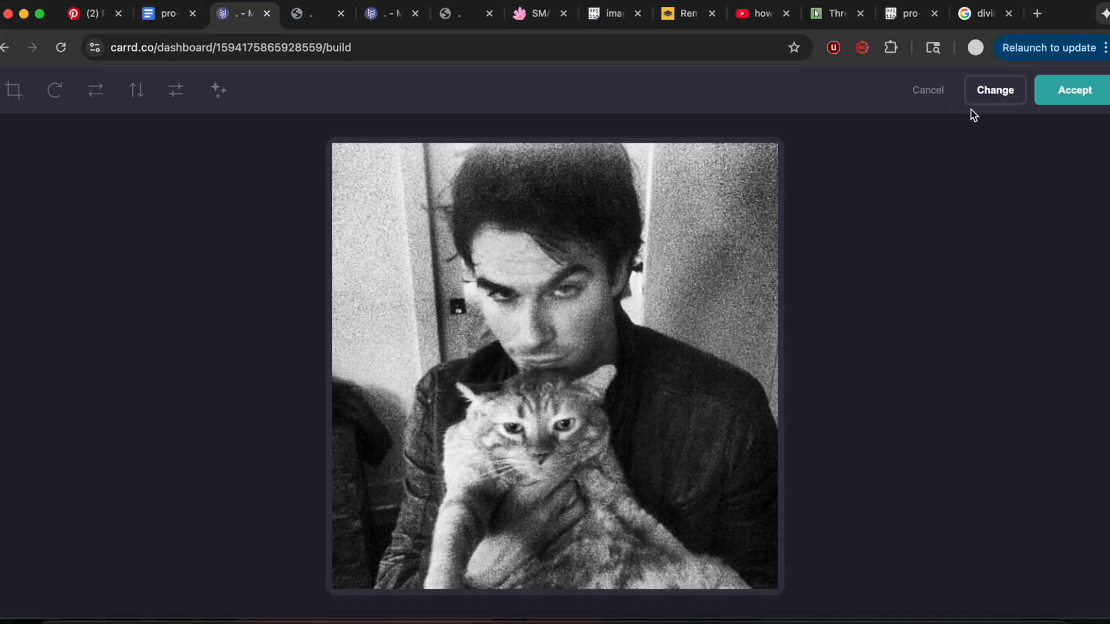
left_click(1042, 104)
Set the new image's width to 4 and its shape to Circle.
left_click(55, 85)
left_click(226, 215)
type("45")
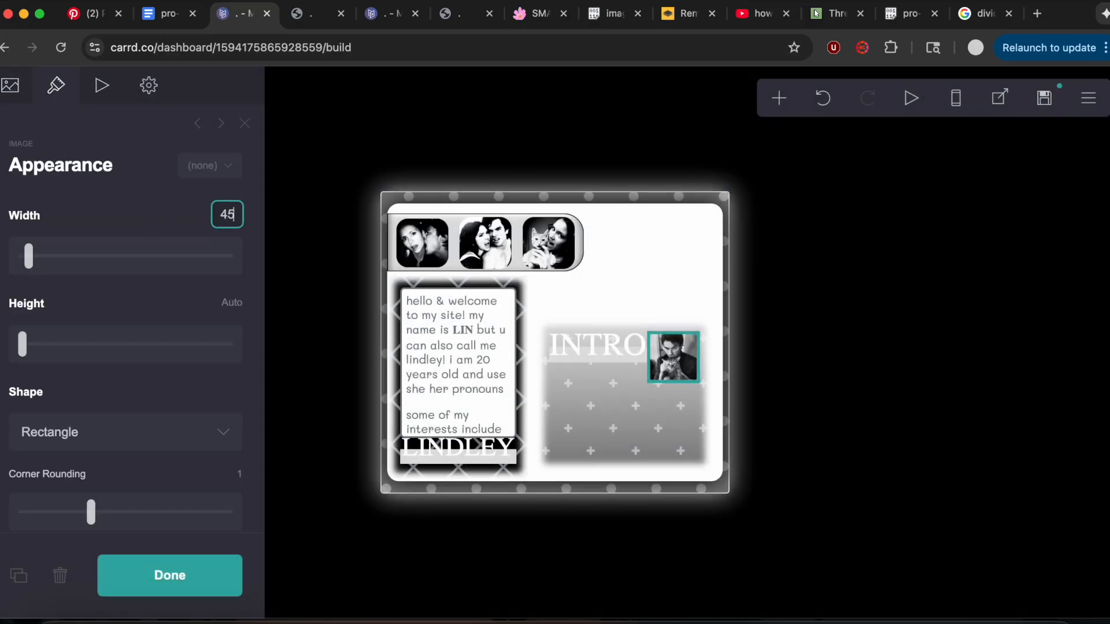
key("Return")
scroll(131, 396, "down", 4)
left_click(75, 312)
left_click(75, 333)
Copy the circle image's border color #E1E1E1 from the notes and apply it as the image's border color.
left_click(172, 23)
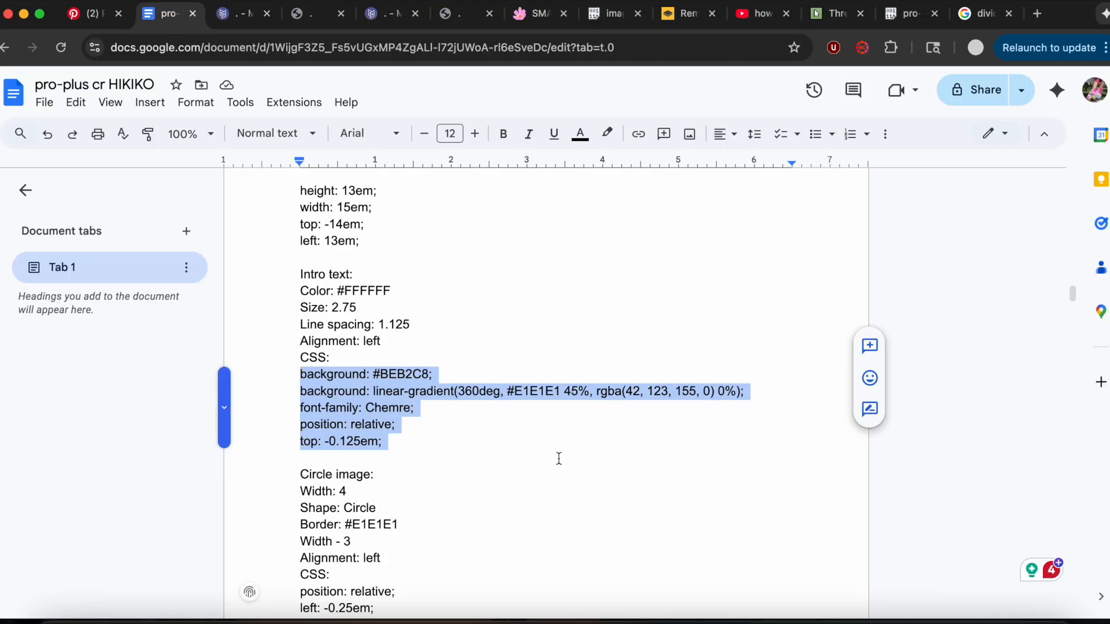
scroll(558, 458, "down", 2)
left_click_drag(346, 389, 462, 389)
key("super+c")
left_click(237, 13)
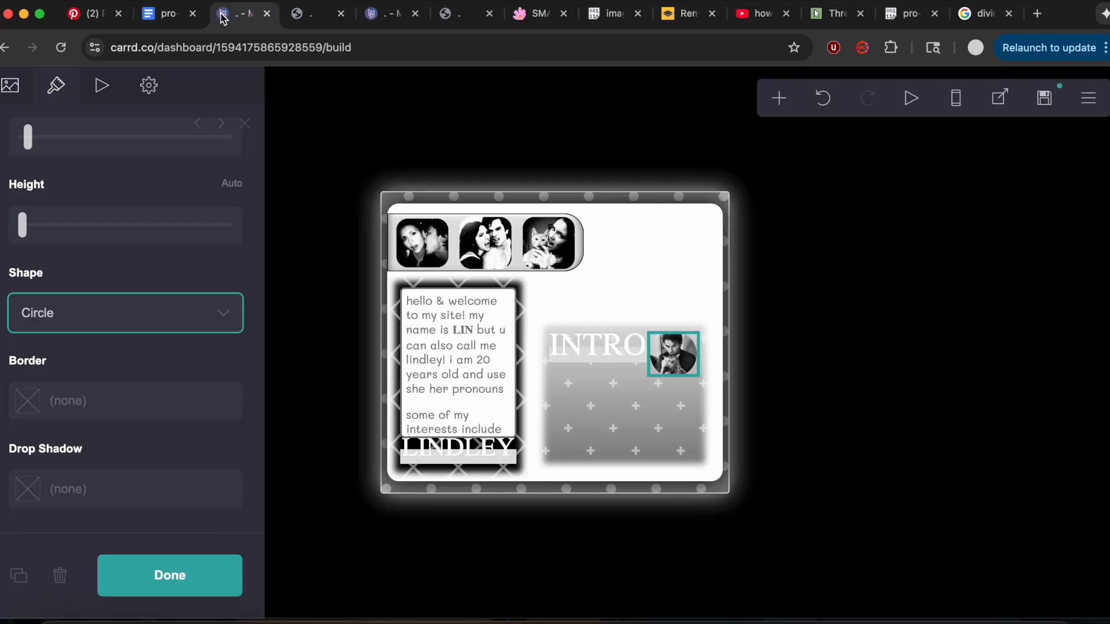
scroll(131, 272, "down", 1)
left_click(112, 304)
key("super+v")
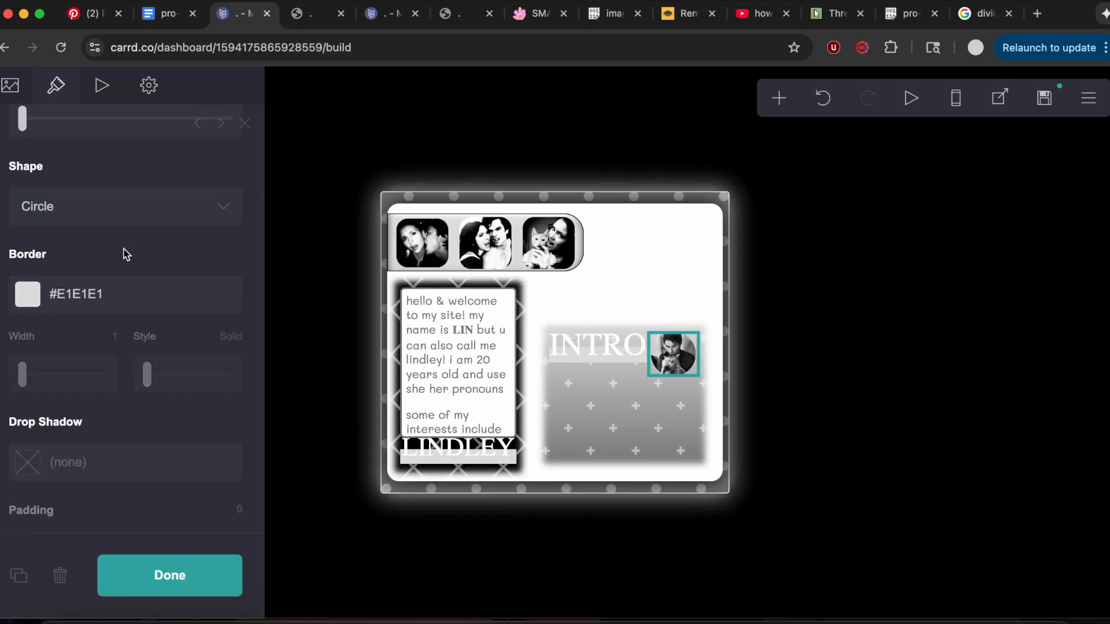
Set the circle image's border width to 2 and its alignment to Left.
scroll(122, 260, "down", 1)
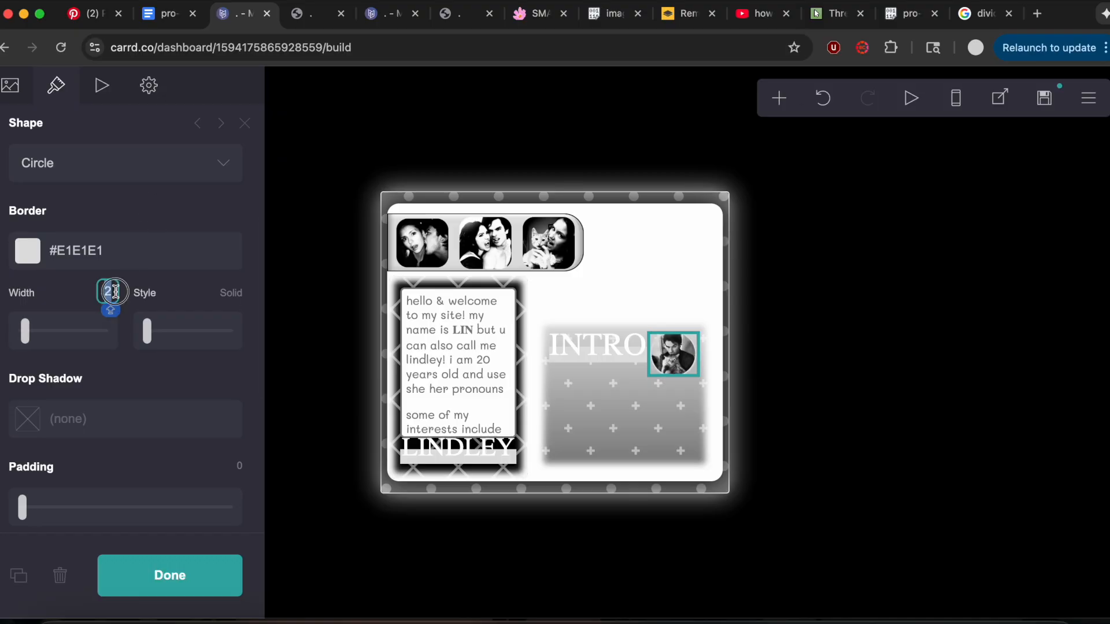
scroll(153, 227, "down", 4)
scroll(152, 222, "down", 2)
left_click(77, 378)
left_click(77, 364)
Copy the circle image CSS "position: relative; left: -0.25em;" from the notes into the image's custom style and finish editing it.
left_click(158, 12)
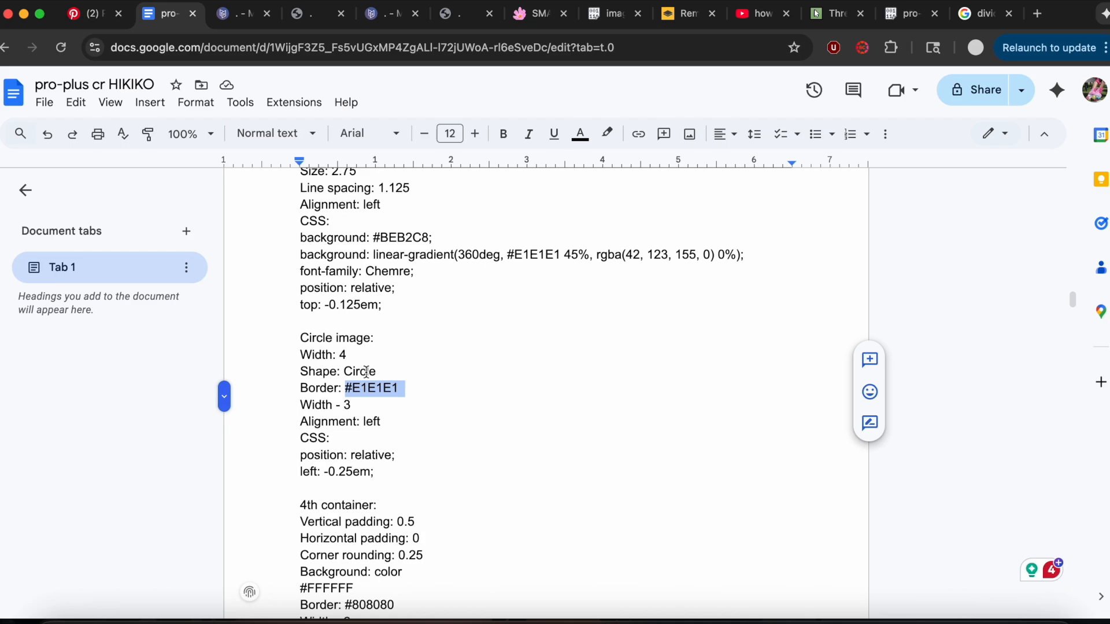
scroll(366, 371, "down", 1)
left_click_drag(298, 413, 402, 443)
key("super+c")
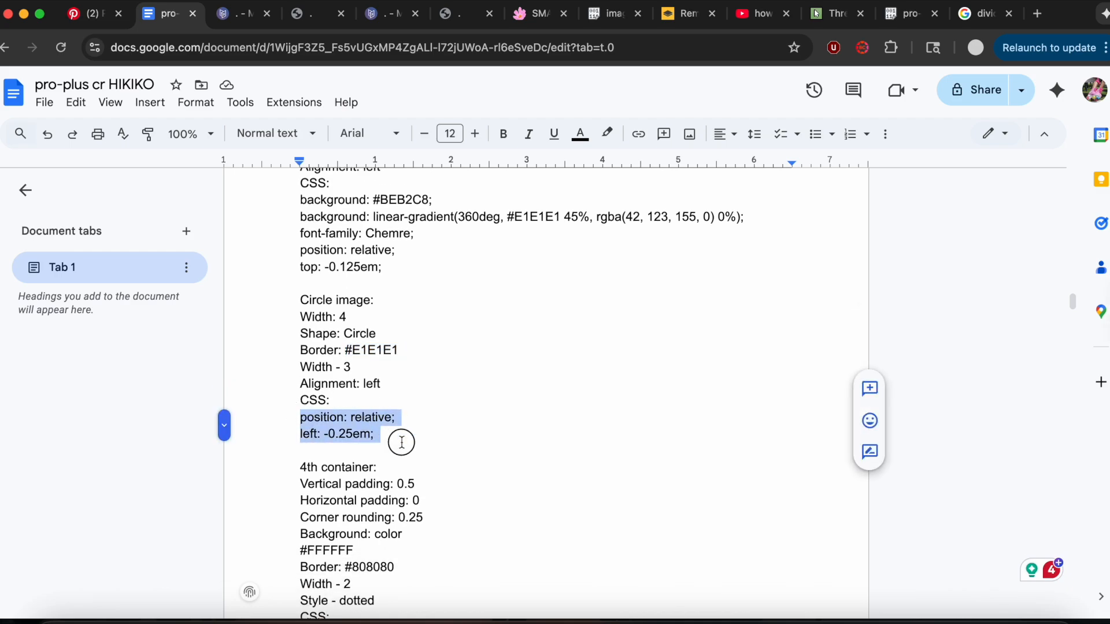
left_click(227, 24)
left_click(148, 84)
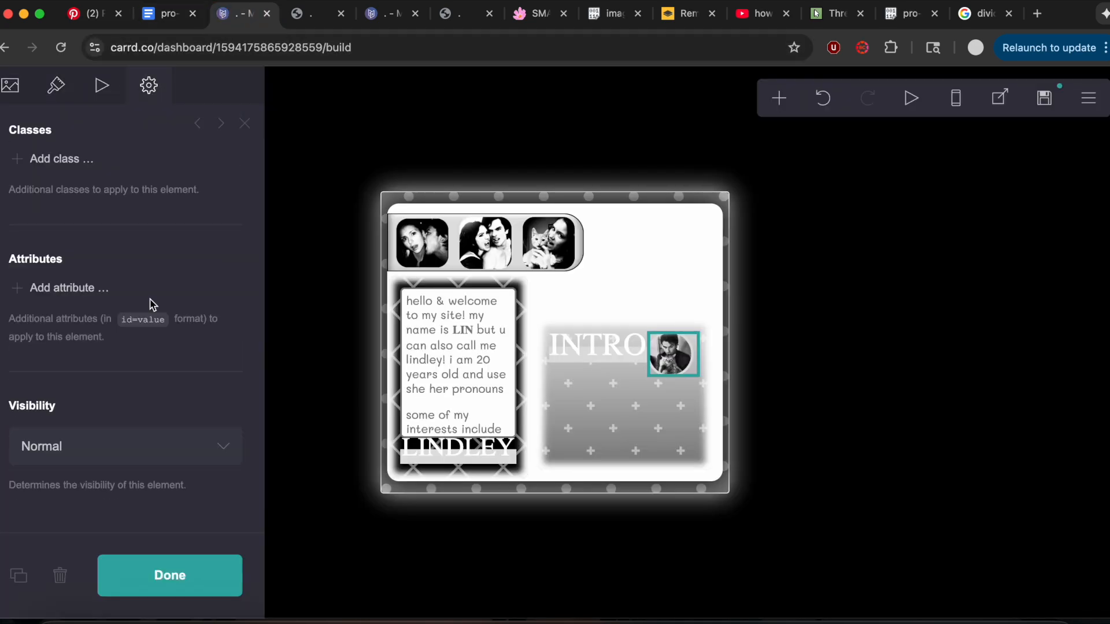
scroll(152, 294, "up", 5)
left_click(98, 225)
left_click(108, 327)
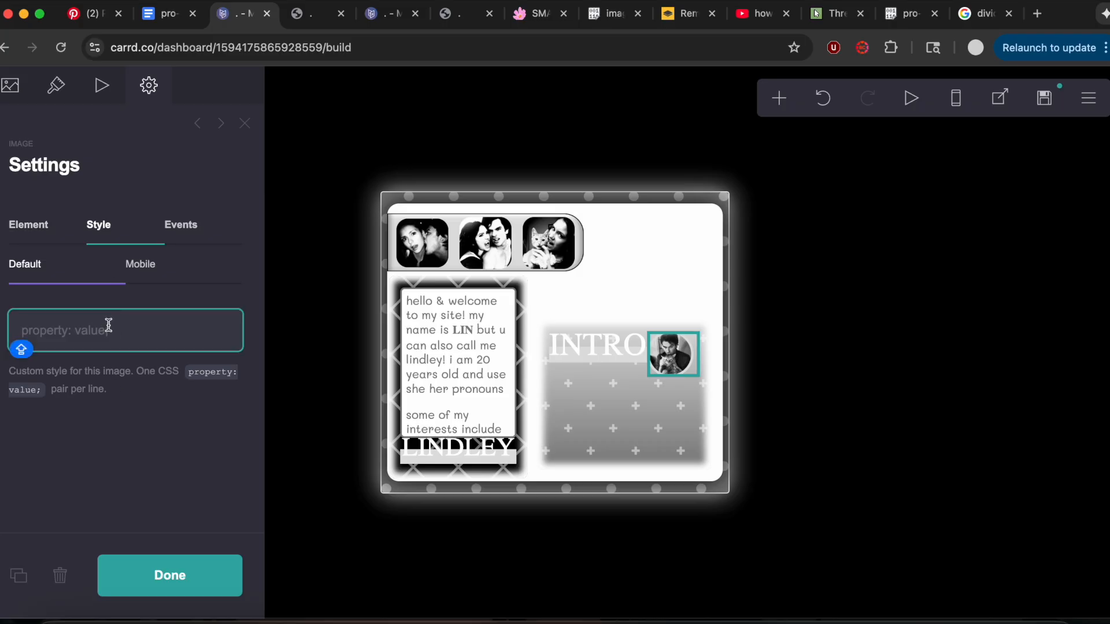
key("super+v")
left_click(174, 584)
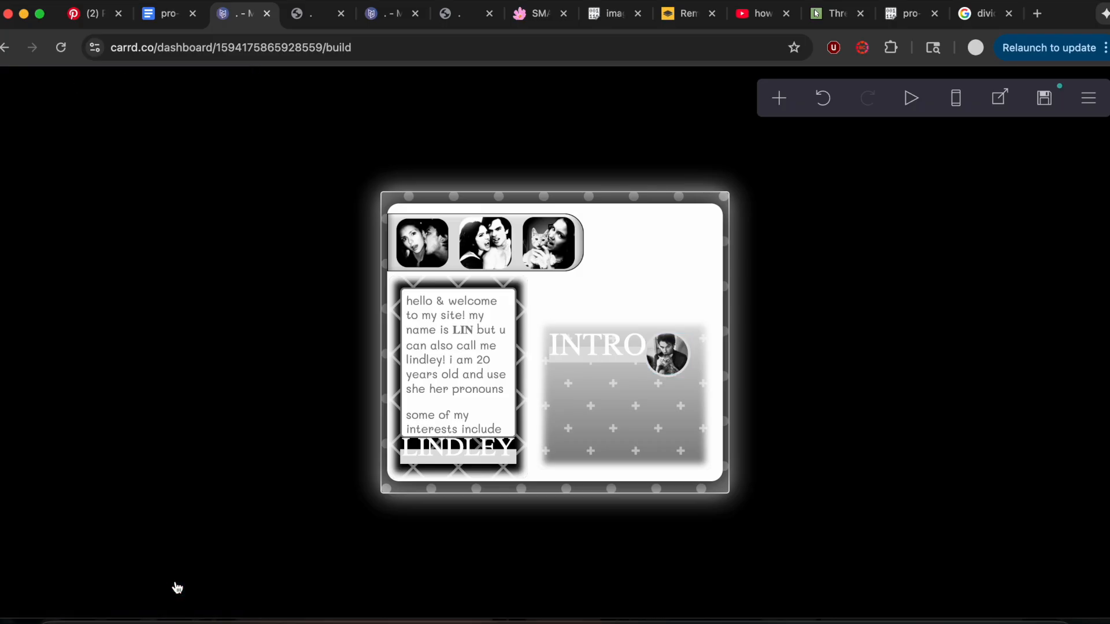
left_click(395, 27)
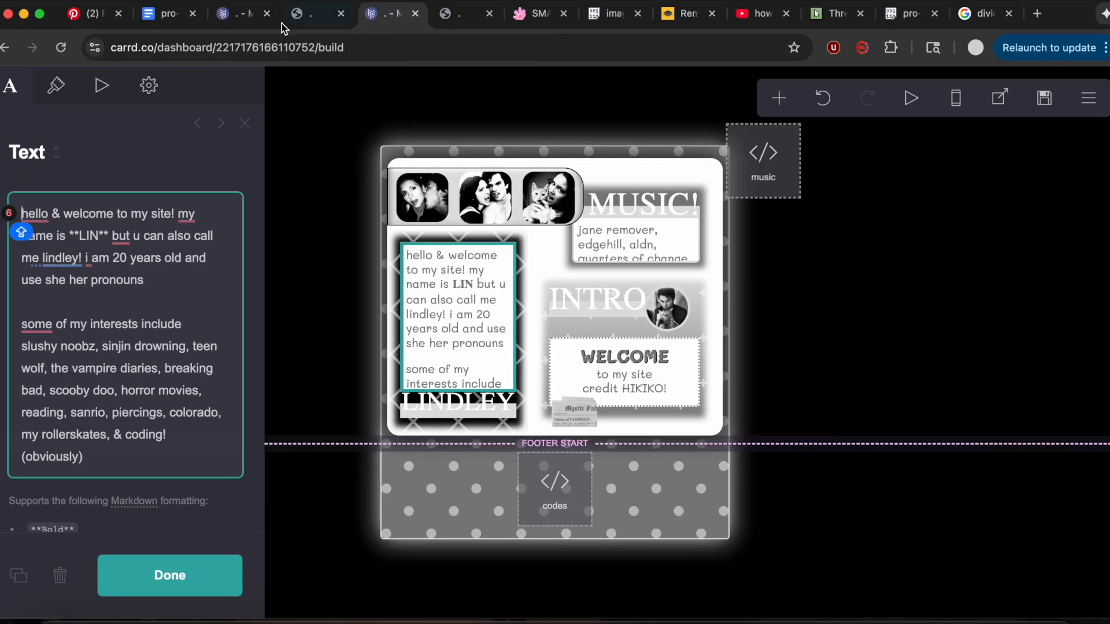
left_click(231, 22)
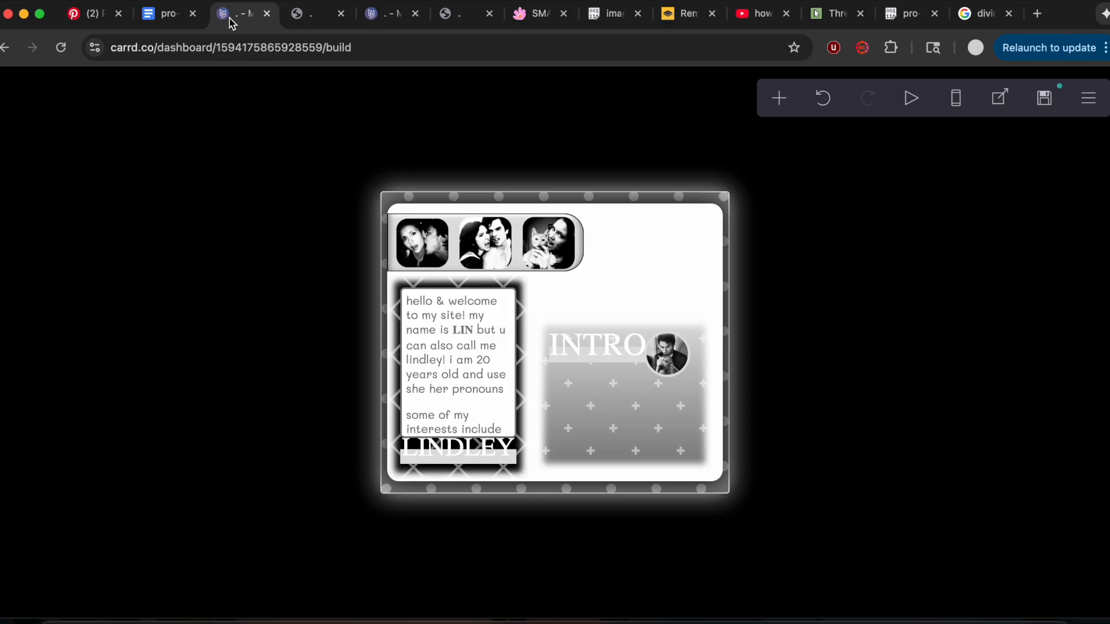
left_click(779, 98)
left_click(598, 169)
left_click_drag(478, 471, 565, 512)
left_click(59, 576)
Add a container and replace its custom style with the notes' 4th container CSS: absolute, height 6em, width 13em, top -8.5em, left 14em.
left_click(165, 17)
scroll(405, 362, "down", 3)
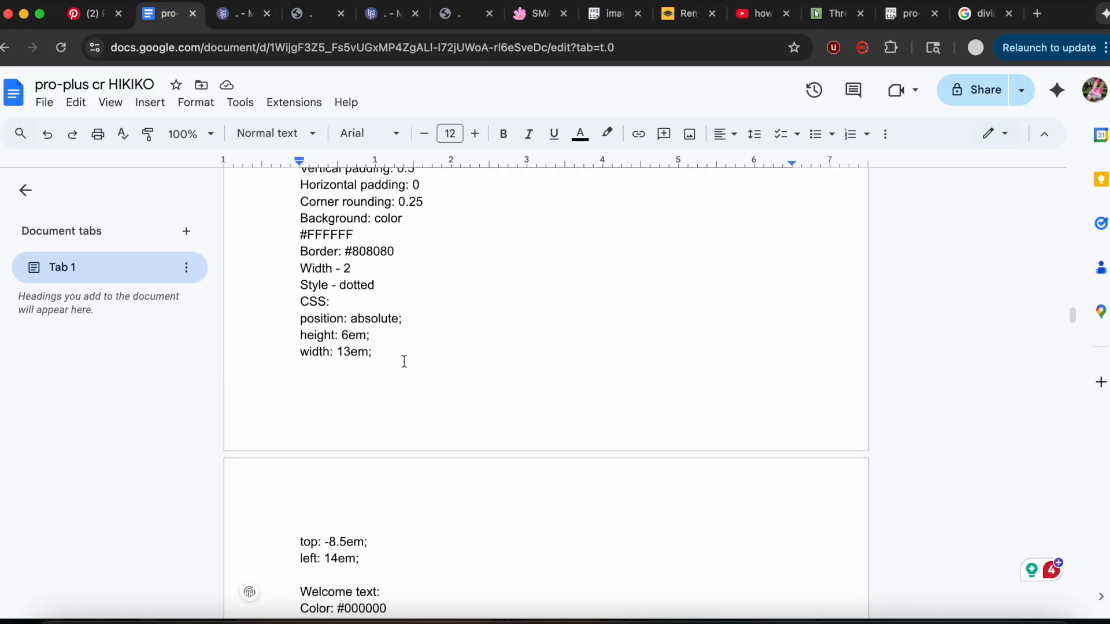
left_click_drag(300, 319, 388, 564)
key("super+c")
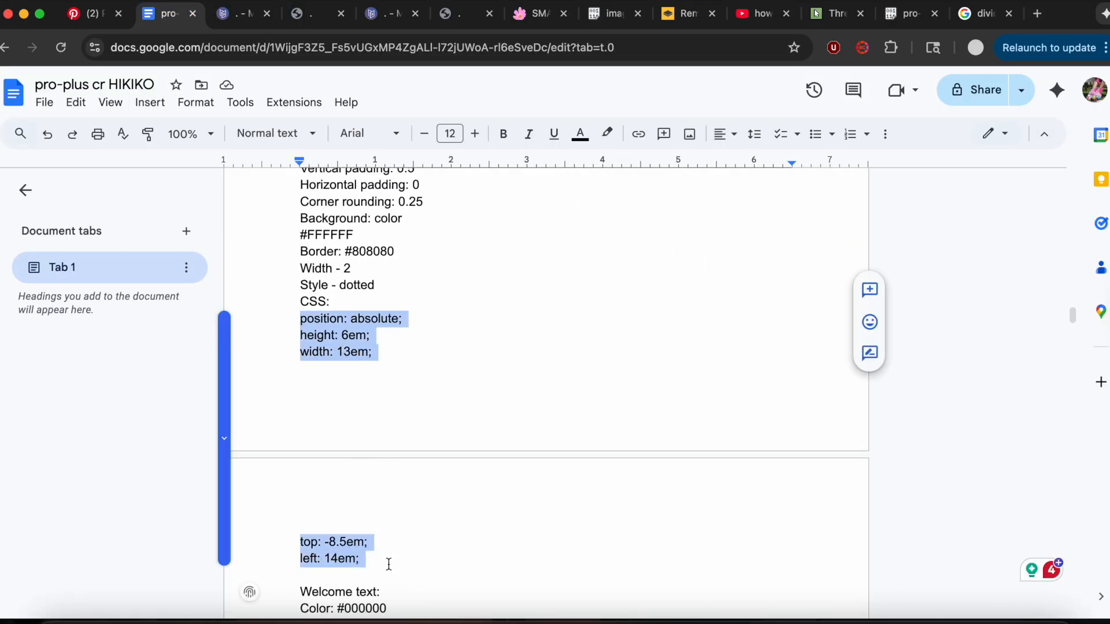
scroll(351, 378, "up", 1)
left_click(229, 16)
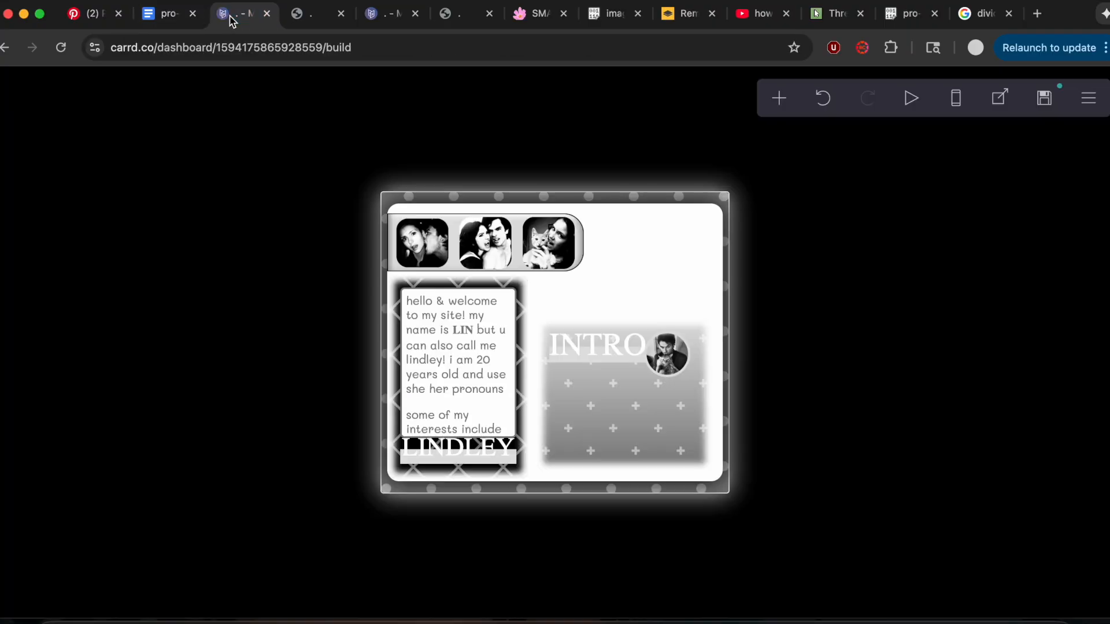
left_click(779, 100)
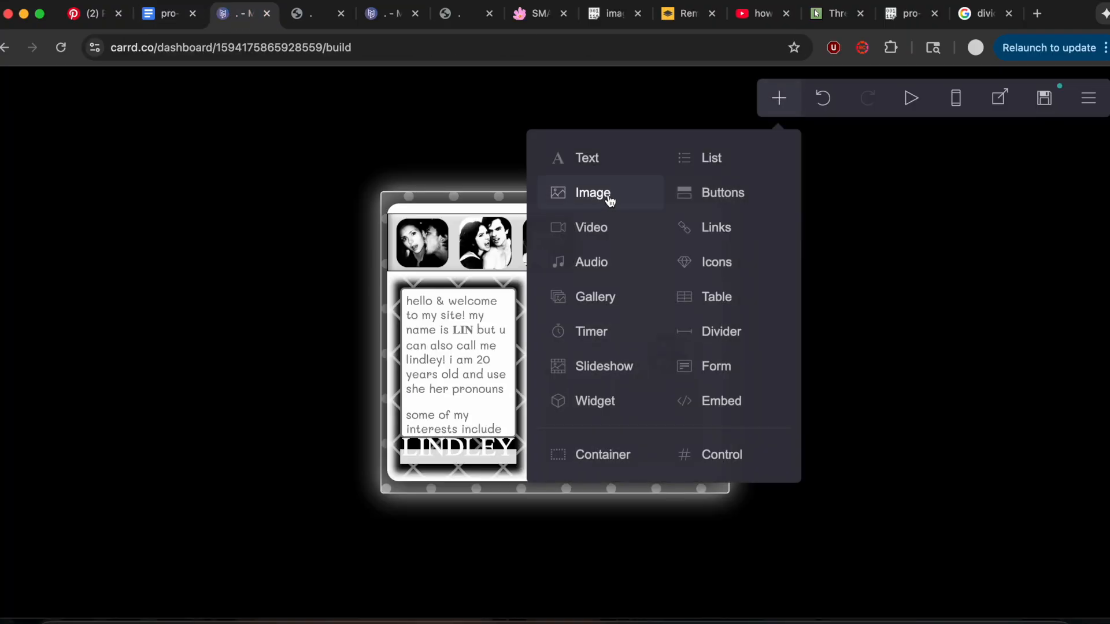
left_click(594, 458)
left_click(141, 88)
left_click_drag(20, 320, 117, 462)
key("super+v")
Set the new container's vertical padding to 0.5, horizontal padding to 0 and corner rounding to 0.25, following the notes.
left_click(202, 8)
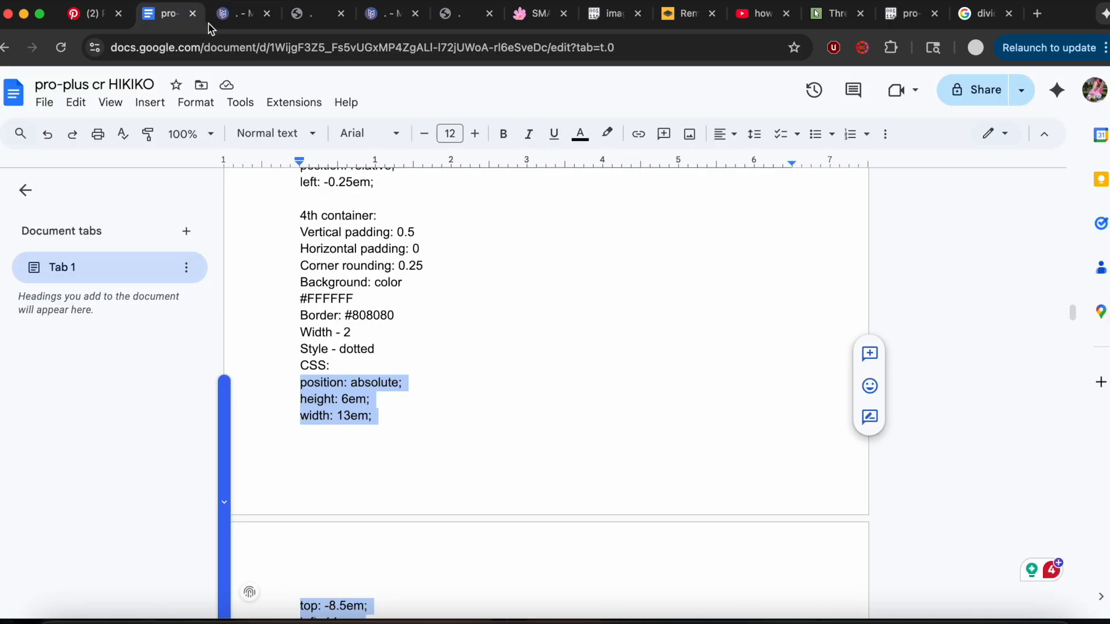
left_click(238, 25)
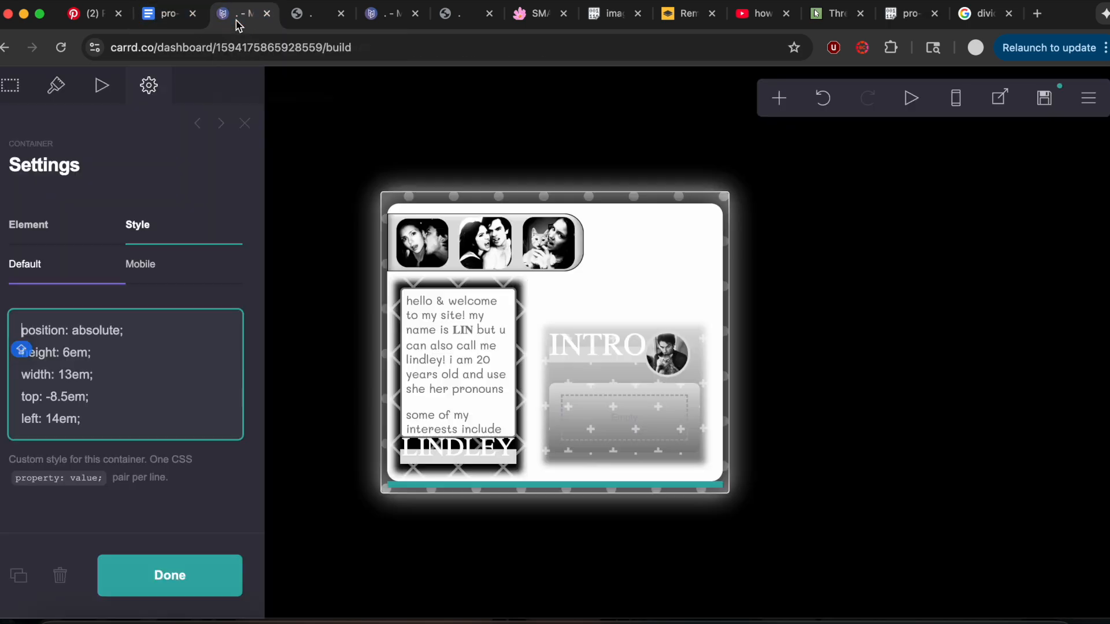
left_click(57, 86)
left_click(115, 334)
type("0.5")
left_click(245, 339)
type("0")
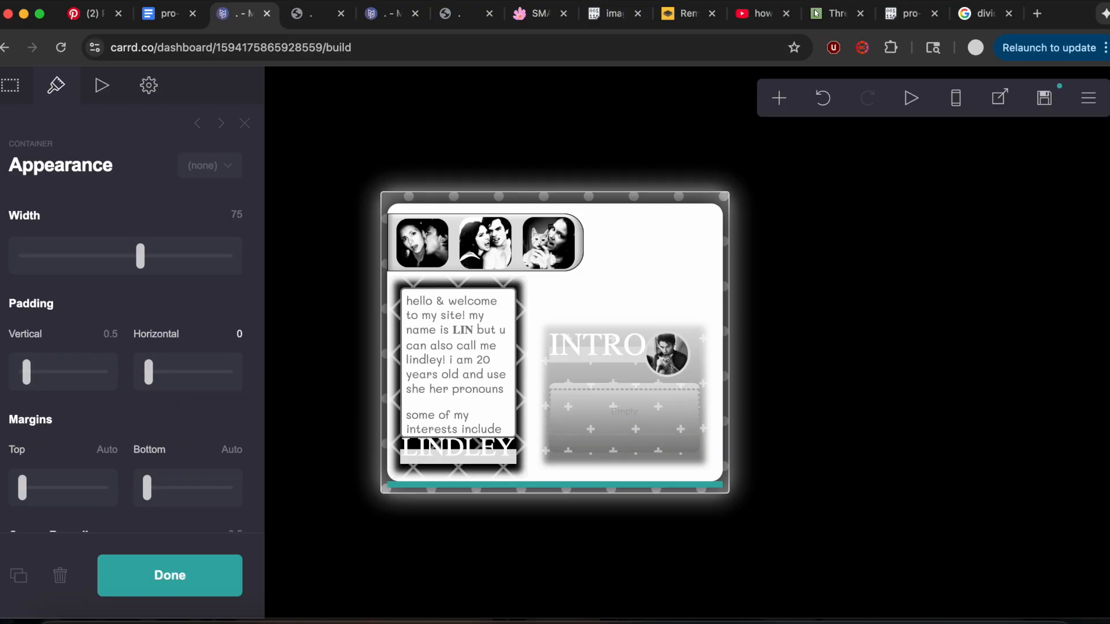
scroll(173, 347, "down", 3)
left_click(237, 352)
type("0.25")
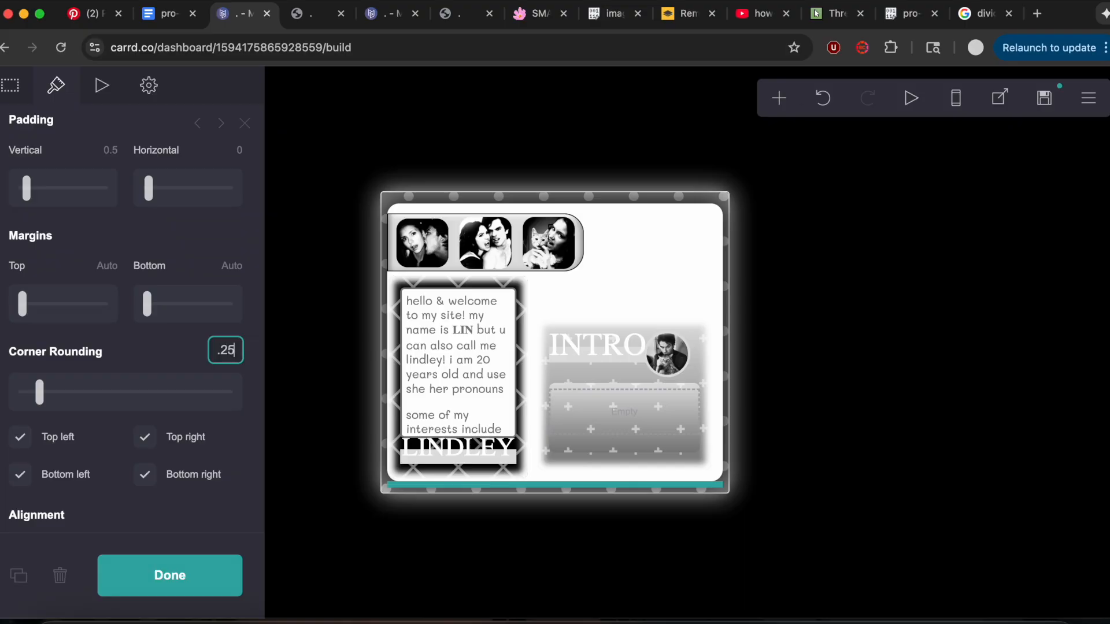
key("Return")
Change the container's background to the solid color #FFFFFF and set its pattern to None.
scroll(83, 330, "down", 5)
scroll(81, 330, "down", 5)
scroll(72, 277, "up", 1)
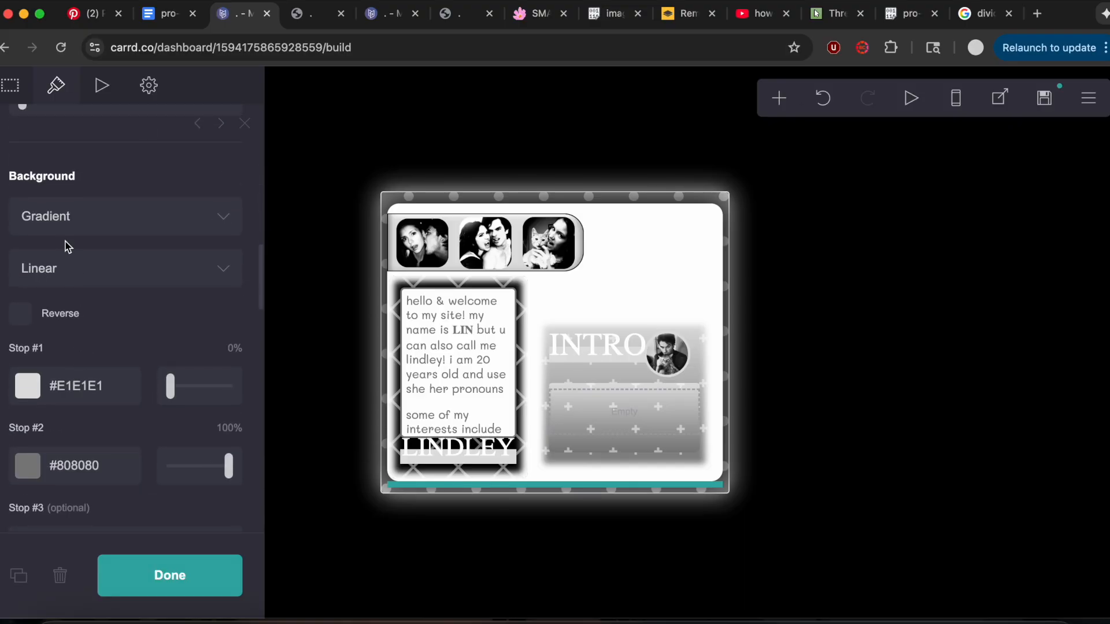
left_click(66, 216)
left_click(67, 198)
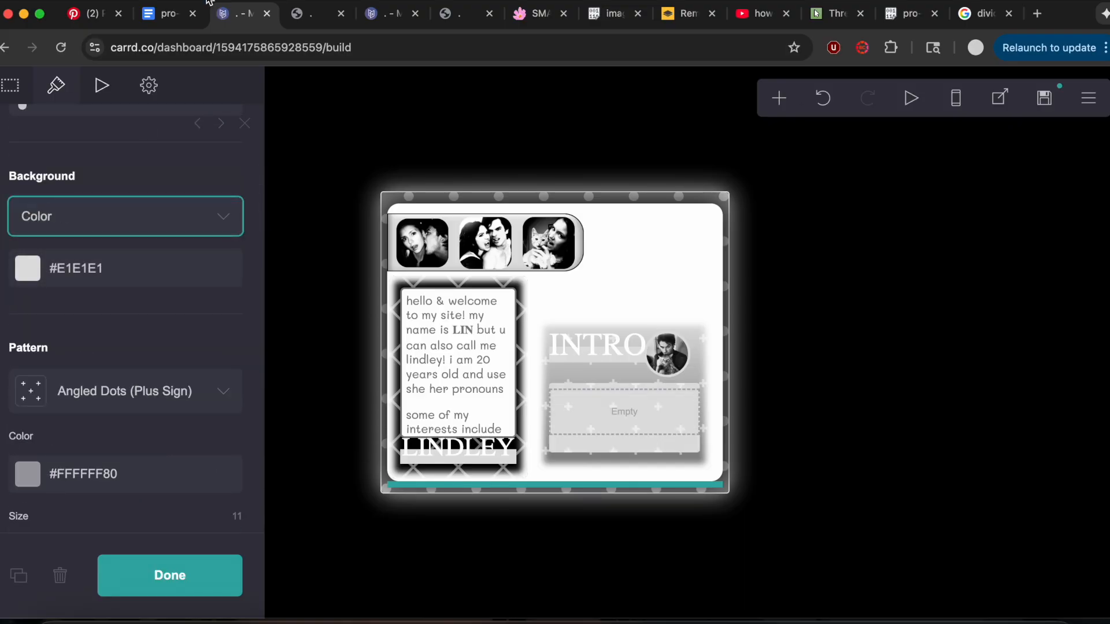
left_click(135, 268)
left_click_drag(84, 348, 12, 281)
left_click(137, 173)
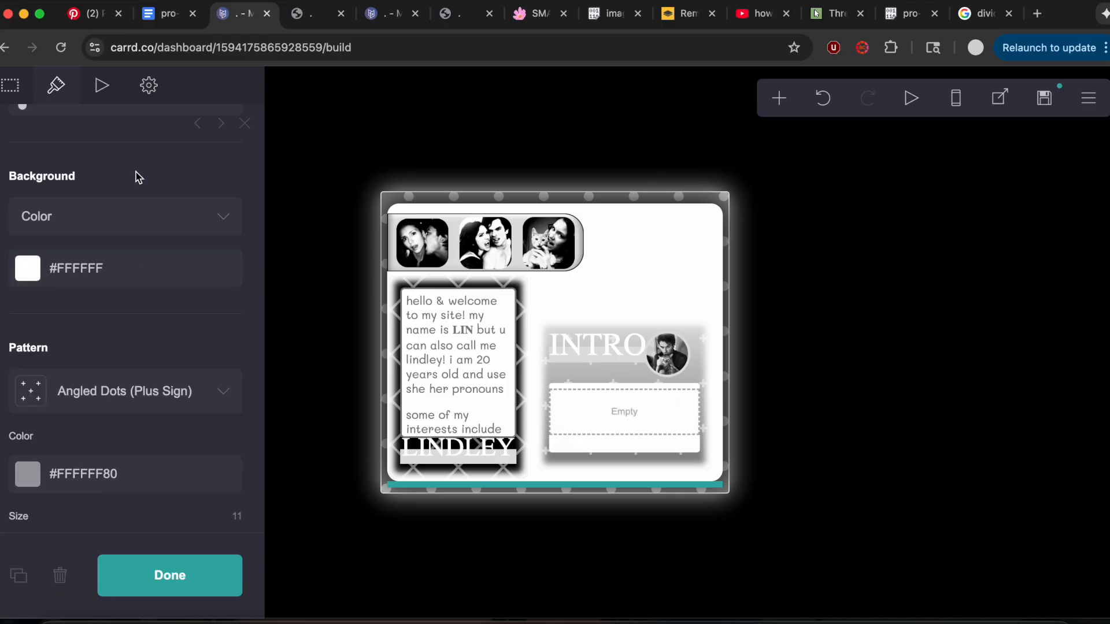
left_click(115, 386)
scroll(103, 407, "up", 1)
left_click(80, 320)
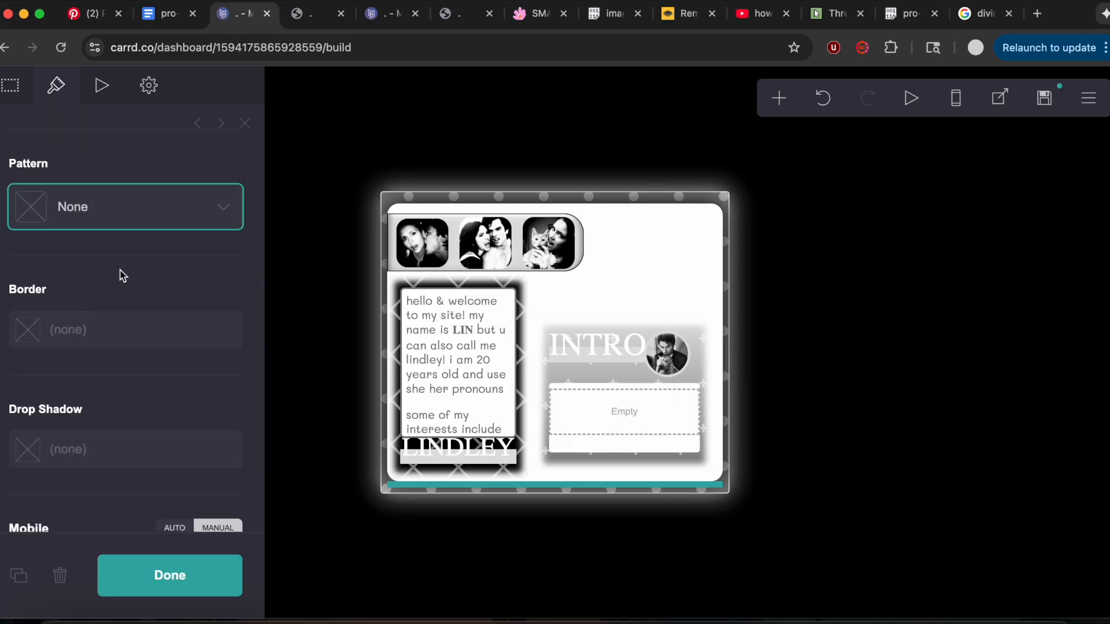
Give the container the notes' #808080 border color, with width 2 and style Dotted.
left_click(95, 331)
left_click(164, 15)
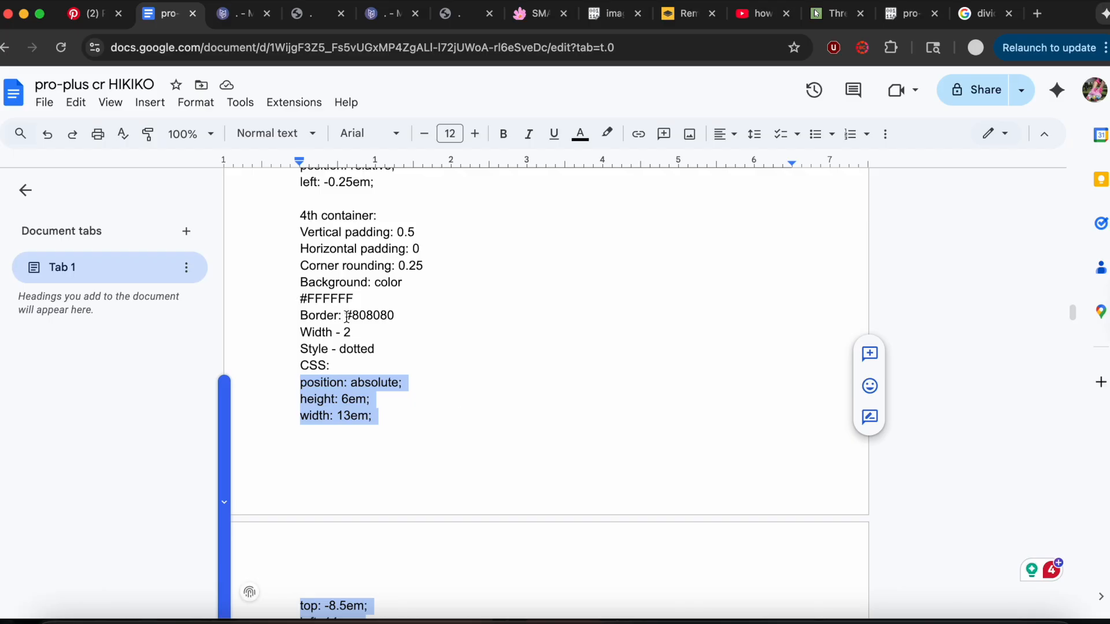
left_click_drag(345, 315, 430, 316)
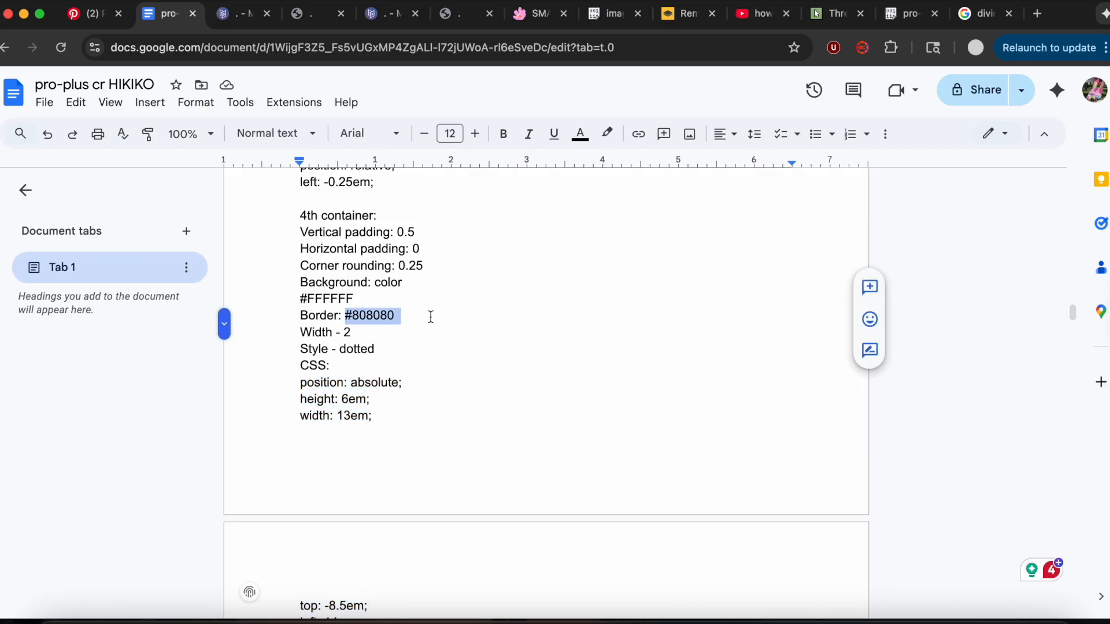
key("super+c")
scroll(404, 301, "down", 3)
left_click(239, 14)
key("super+v")
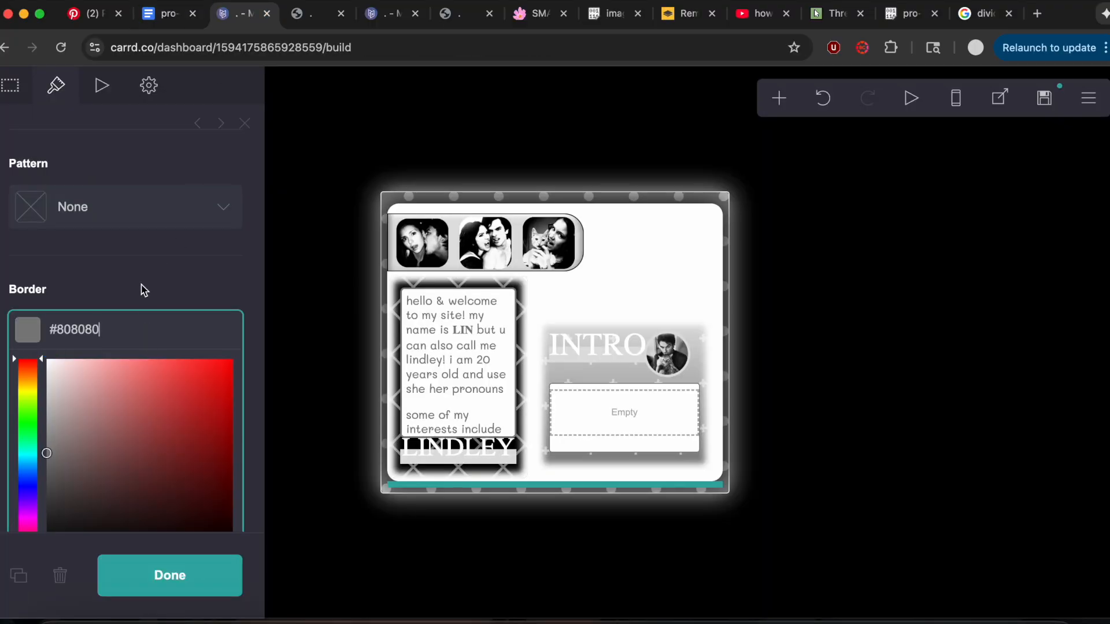
left_click(144, 290)
left_click_drag(154, 426, 226, 415)
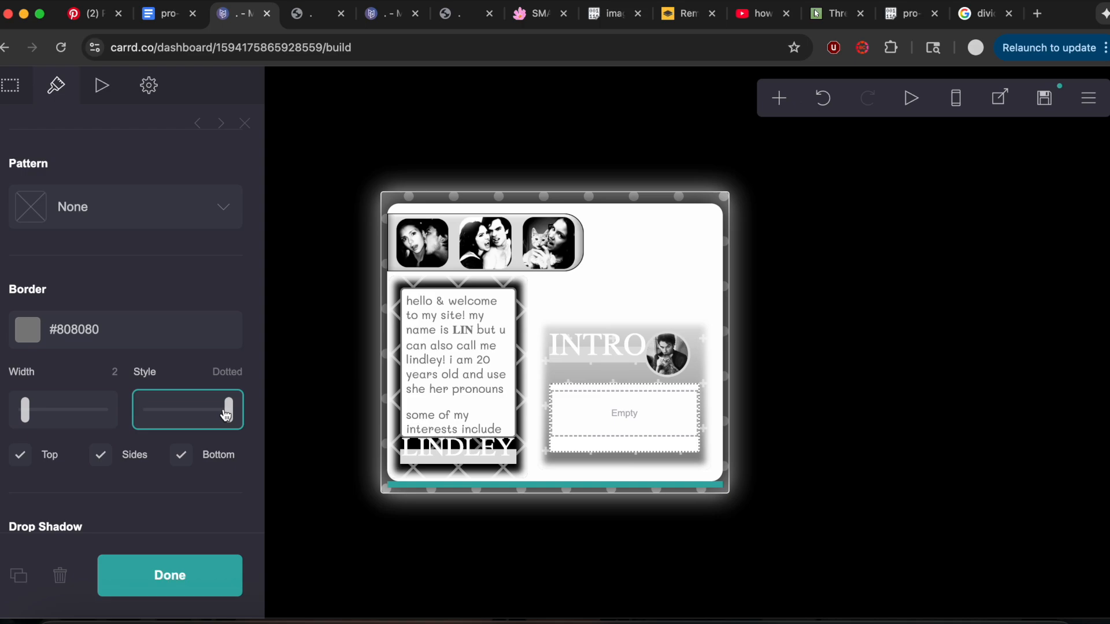
Add a text element inside the dotted container and copy the Welcome text's text-shadow and color CSS from the notes.
left_click(778, 99)
left_click(584, 157)
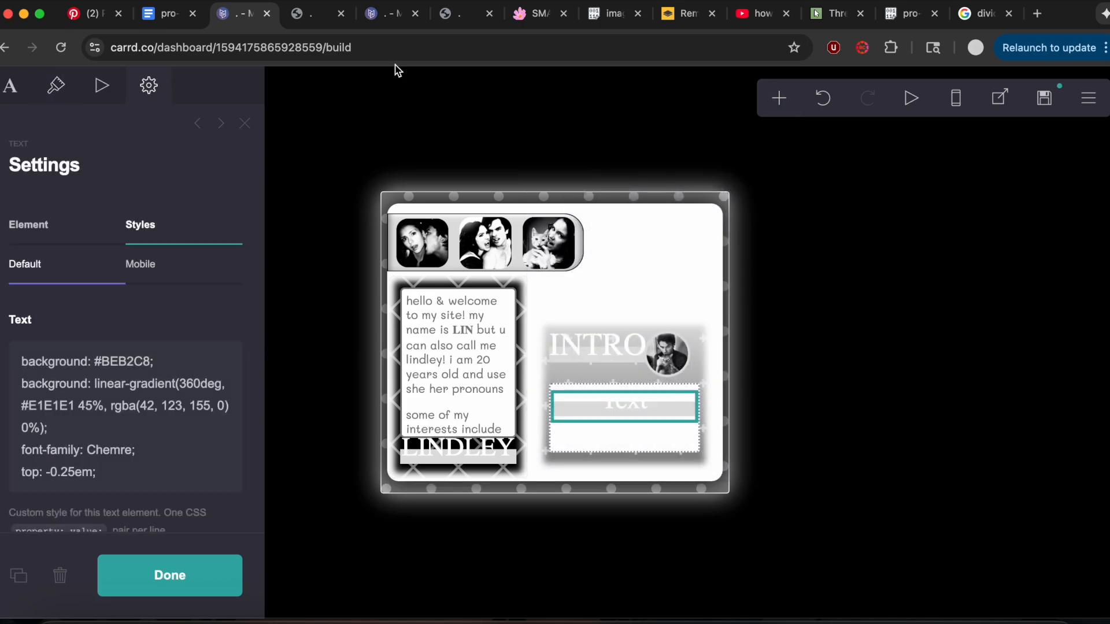
left_click(163, 8)
left_click_drag(293, 419, 432, 444)
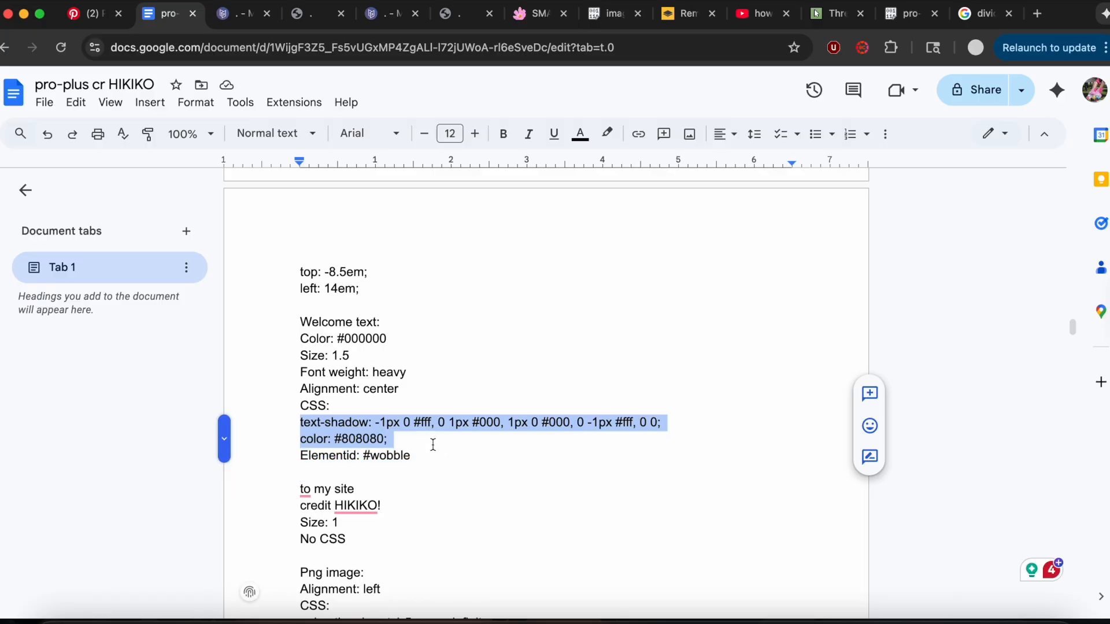
left_click(237, 12)
Set the new text's color to #000000 and its size to 1.5.
left_click(55, 85)
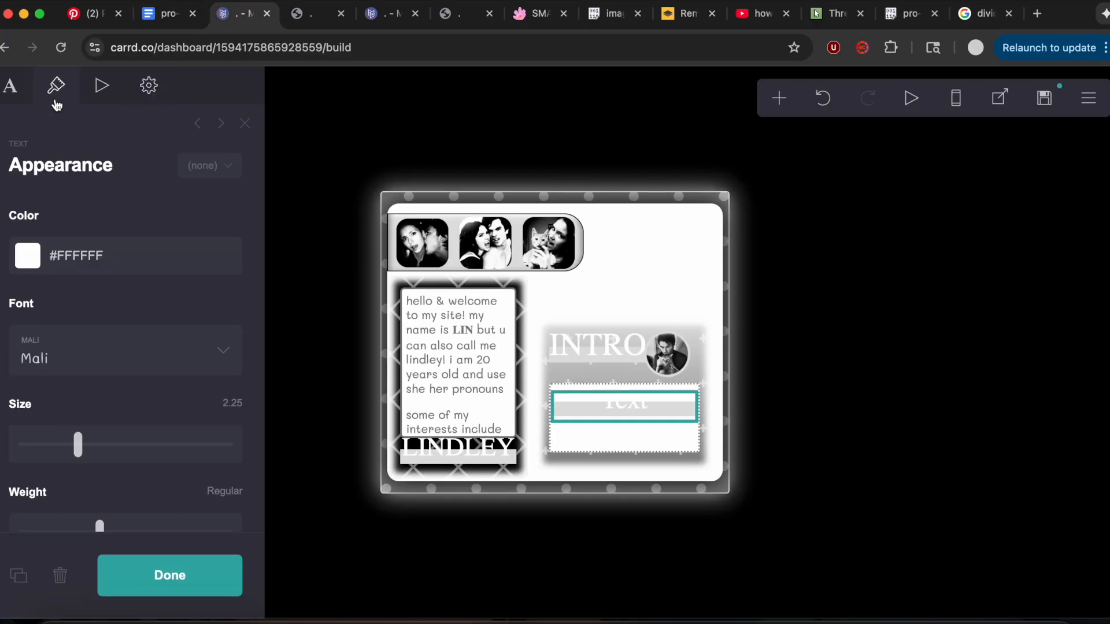
left_click(132, 263)
left_click_drag(104, 347, 35, 563)
left_click(161, 189)
left_click(245, 412)
type("1.5")
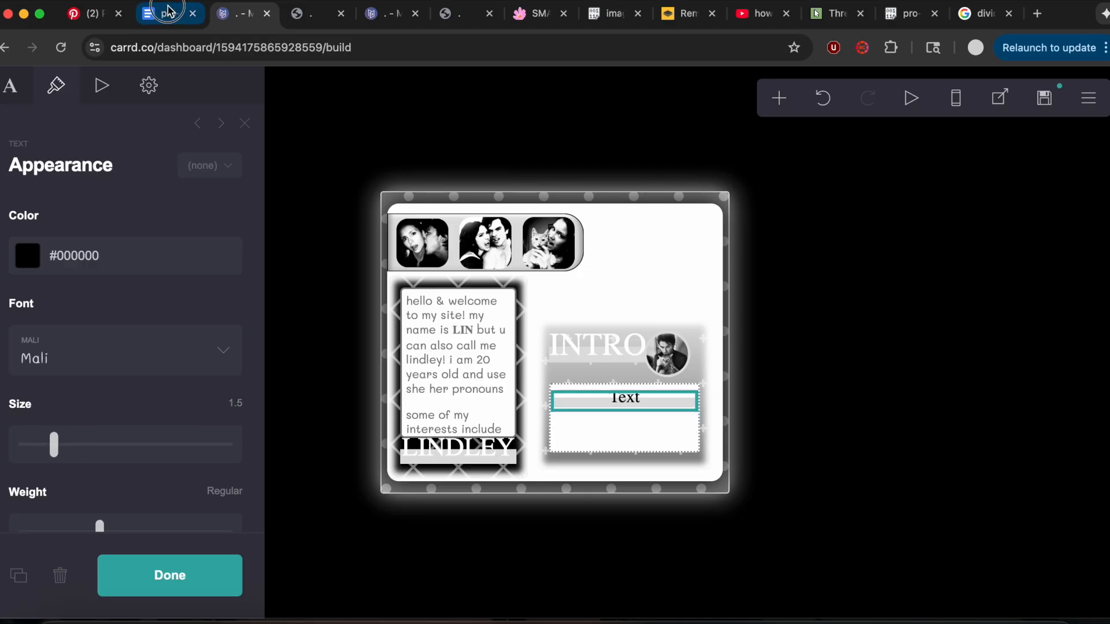
Set the new text's font weight to heavy as in the notes and check its alignment.
left_click(168, 13)
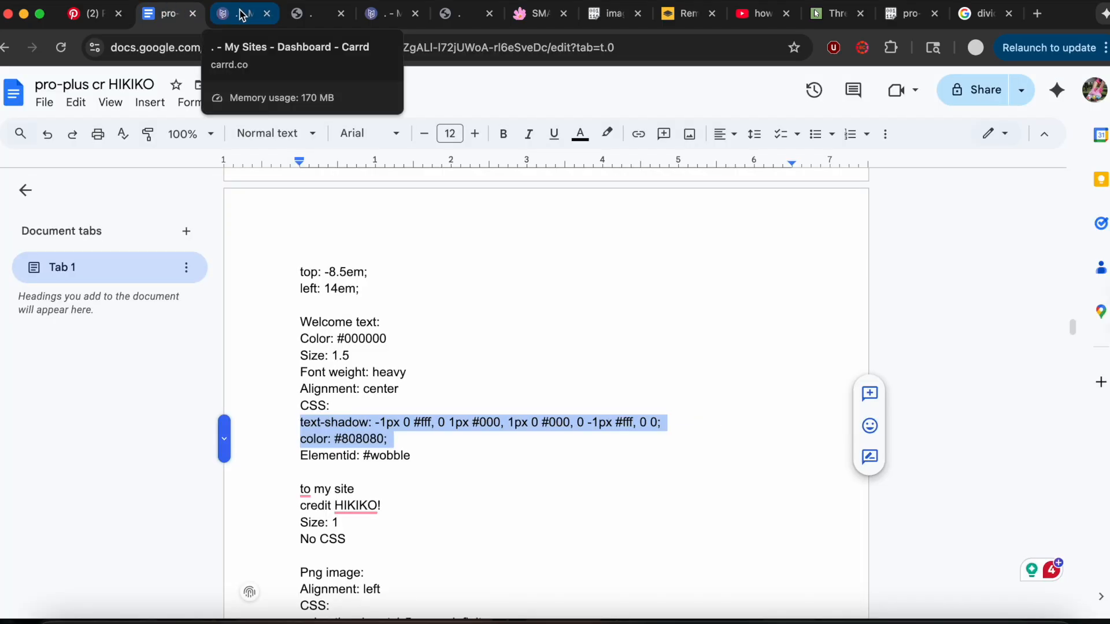
left_click(241, 16)
scroll(152, 331, "down", 3)
left_click_drag(99, 388, 227, 390)
scroll(225, 400, "down", 5)
scroll(223, 397, "down", 5)
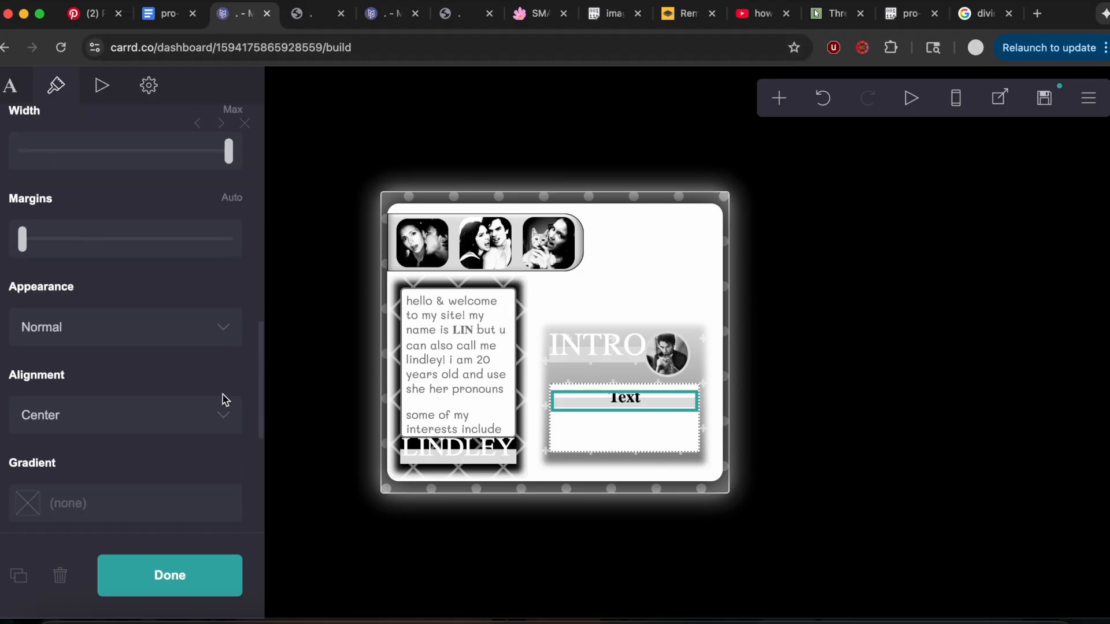
Replace the text's custom style with the copied text-shadow and #808080 color CSS, and set its element ID to wobble.
left_click(148, 85)
scroll(115, 231, "up", 8)
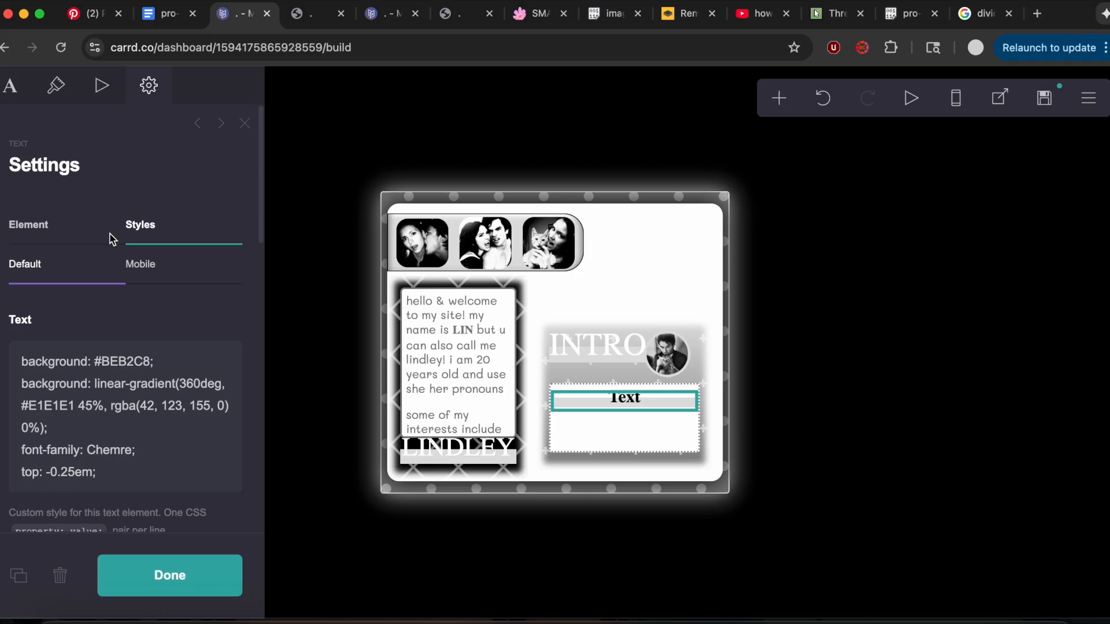
left_click_drag(15, 354, 164, 479)
key("ctrl+v")
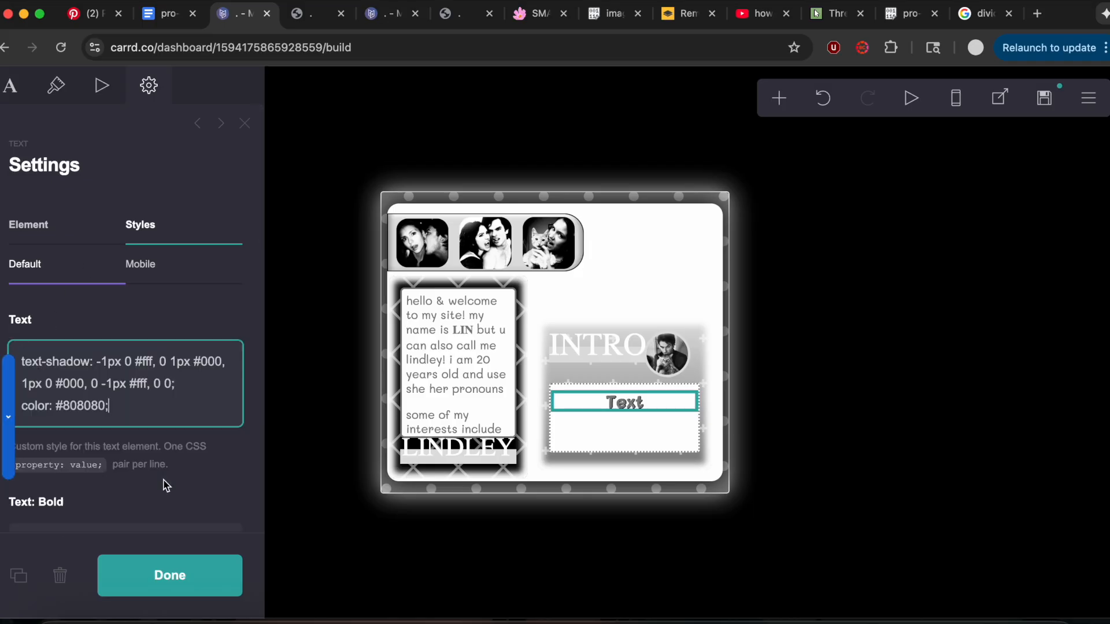
left_click(66, 236)
left_click(91, 328)
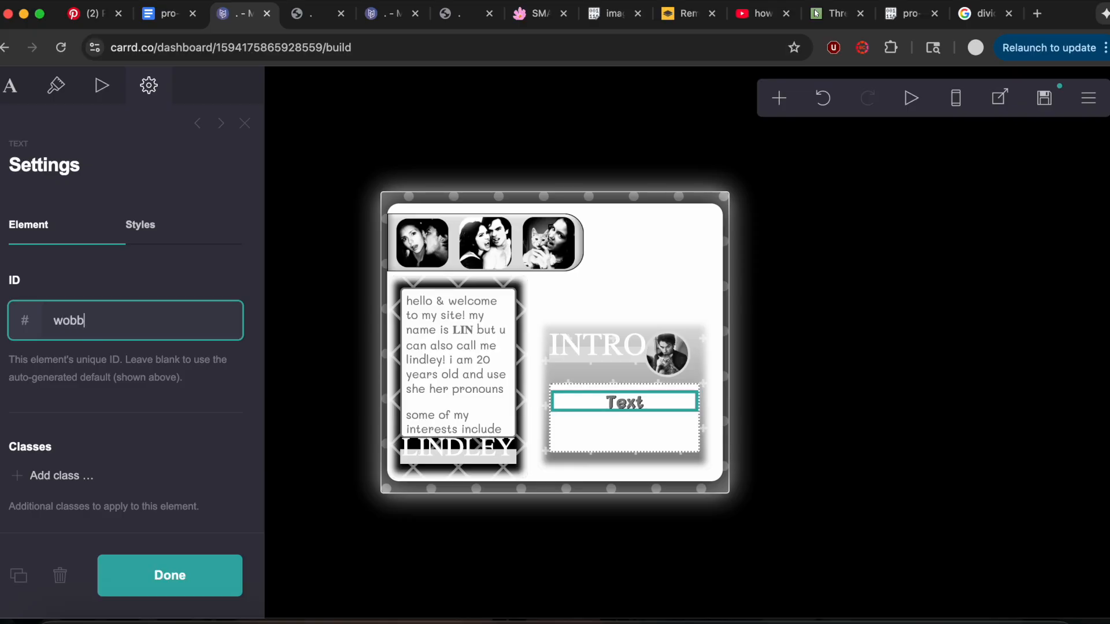
left_click(134, 297)
Copy the lines "to my site credit HIKIKO!" from the notes and add a second text element below the first one.
left_click(167, 16)
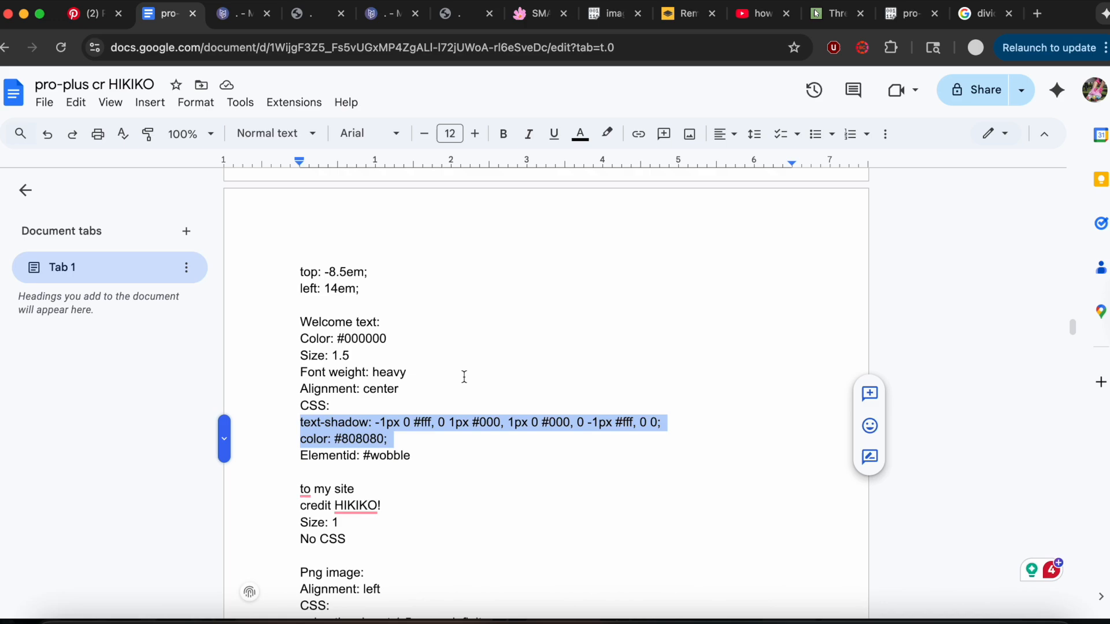
scroll(464, 376, "down", 3)
left_click_drag(283, 362, 430, 378)
left_click(245, 21)
left_click(778, 98)
left_click(611, 169)
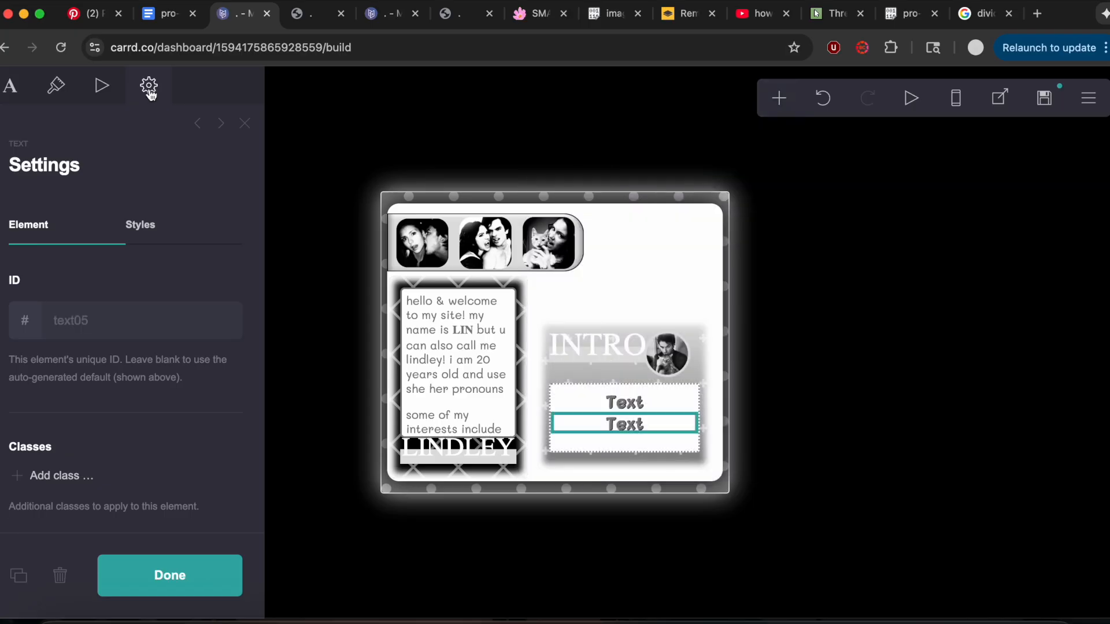
Clear the second text element's custom style and return to its content settings.
left_click(139, 225)
left_click(24, 351)
key("ctrl+a")
key("BackSpace")
left_click(84, 225)
left_click(24, 93)
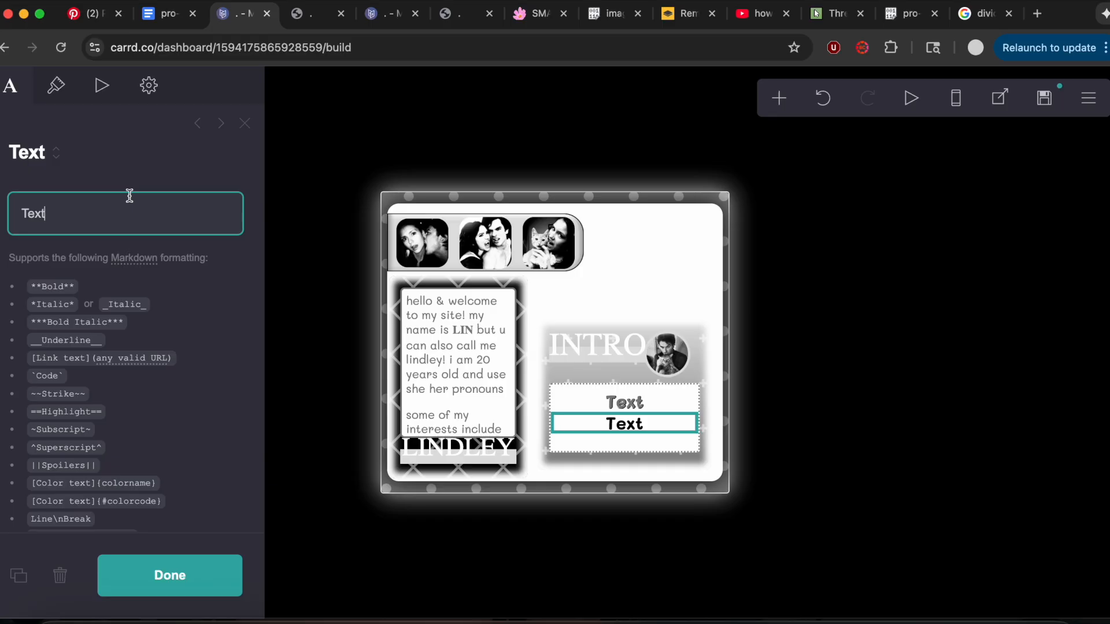
Set the second text's size to 1 and its font weight to Regular.
left_click(55, 86)
key("Return")
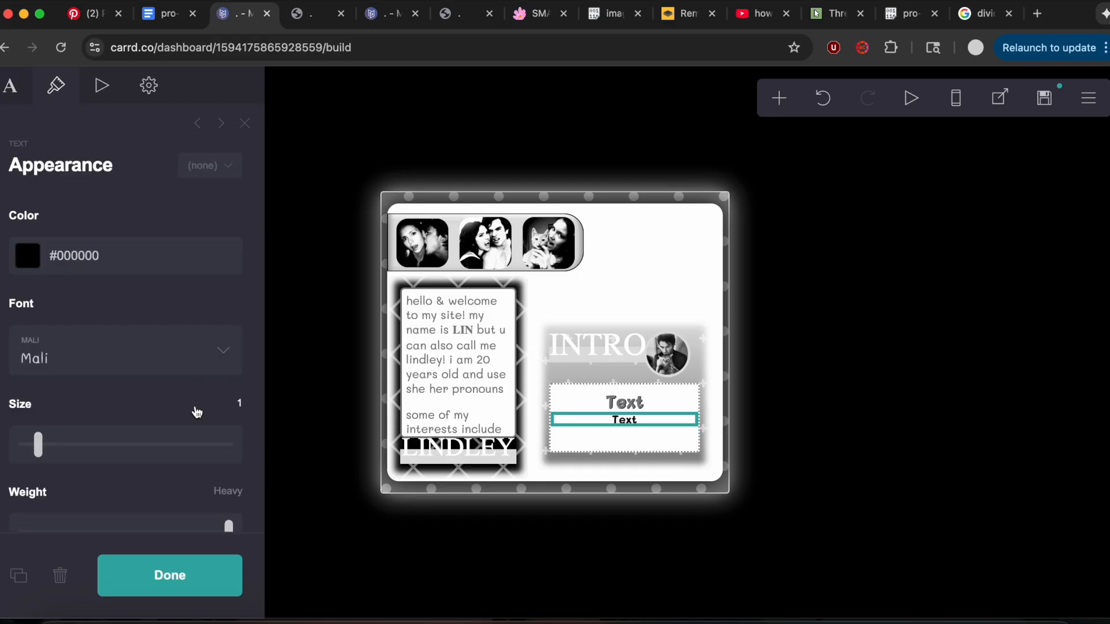
scroll(223, 416, "down", 4)
left_click_drag(229, 380, 99, 382)
scroll(102, 387, "down", 5)
scroll(102, 387, "down", 10)
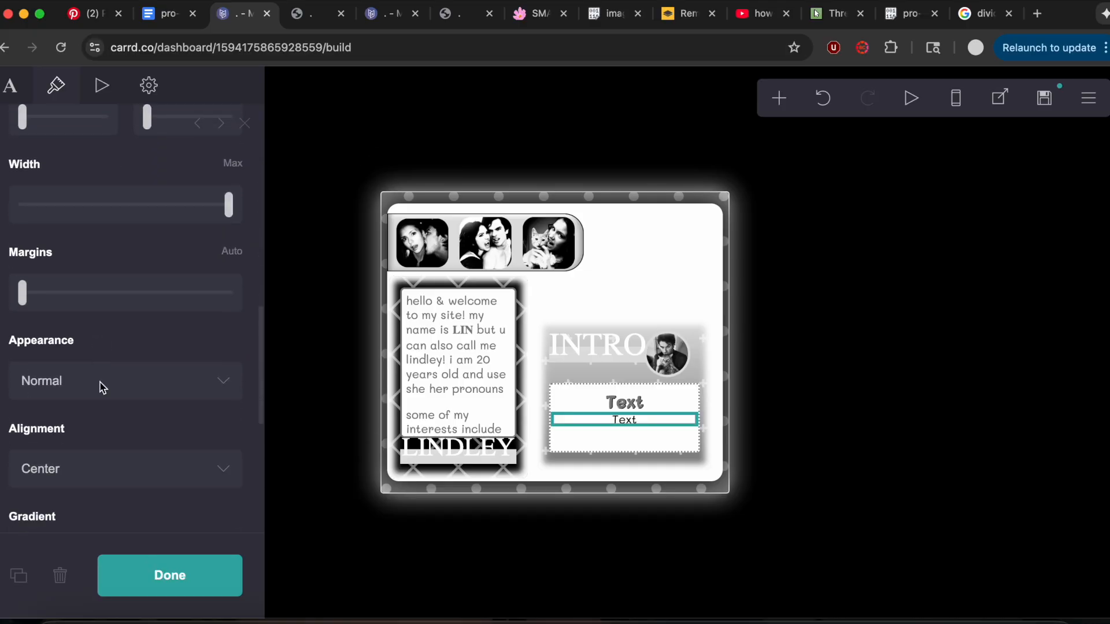
scroll(103, 387, "up", 15)
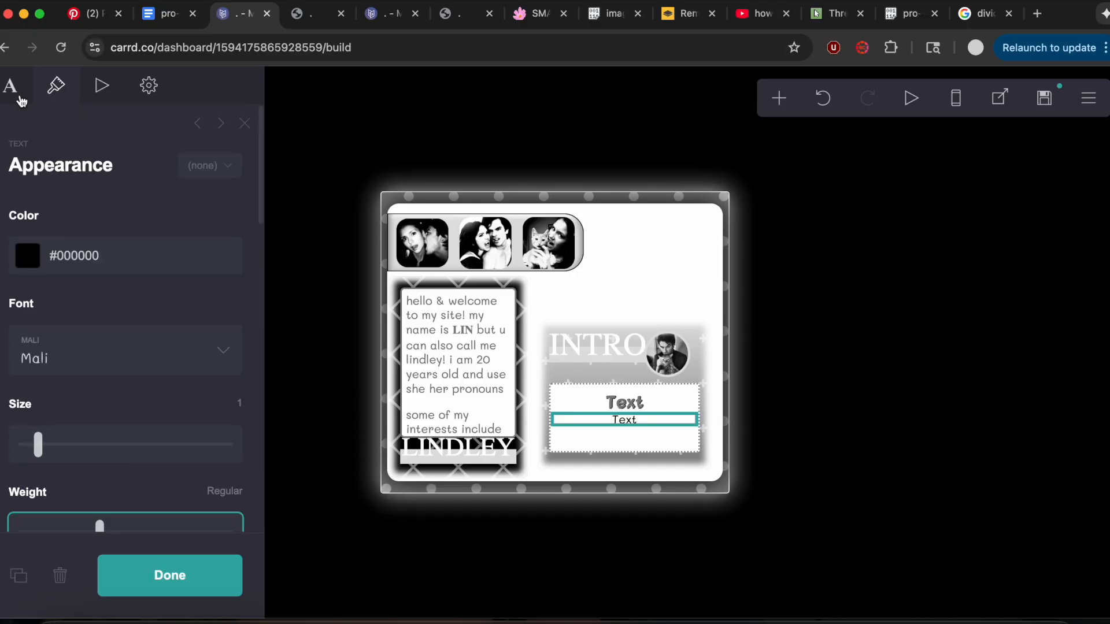
Set the second text's color to #808080 and replace its content with the copied lines "to my site credit HIKIKO!".
left_click(211, 254)
type("#808080")
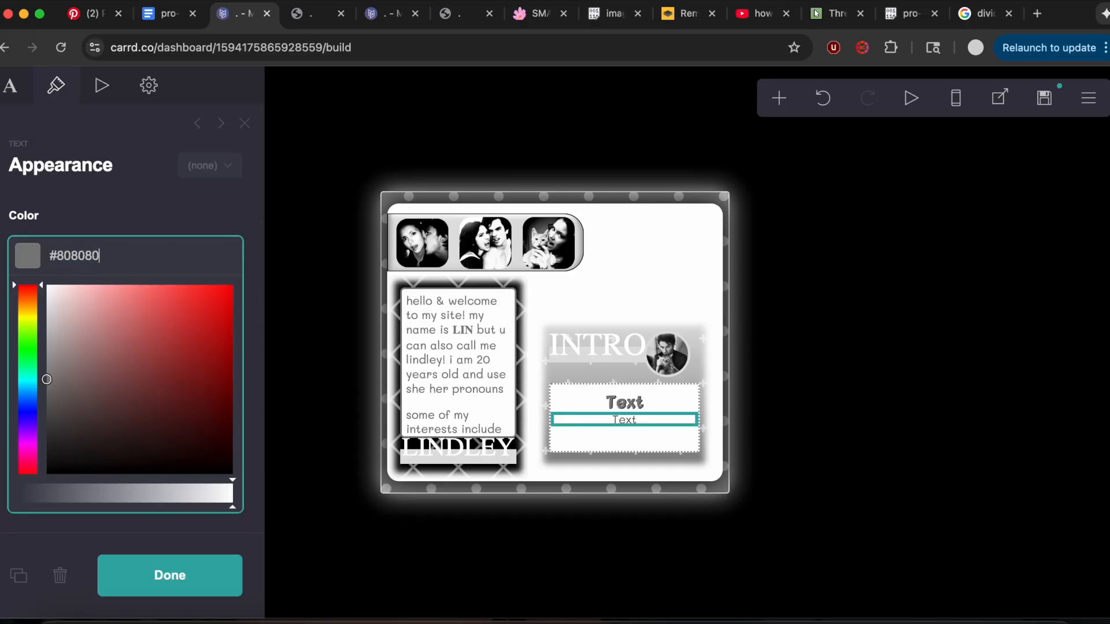
left_click(10, 86)
left_click_drag(16, 209, 103, 209)
key("super+v")
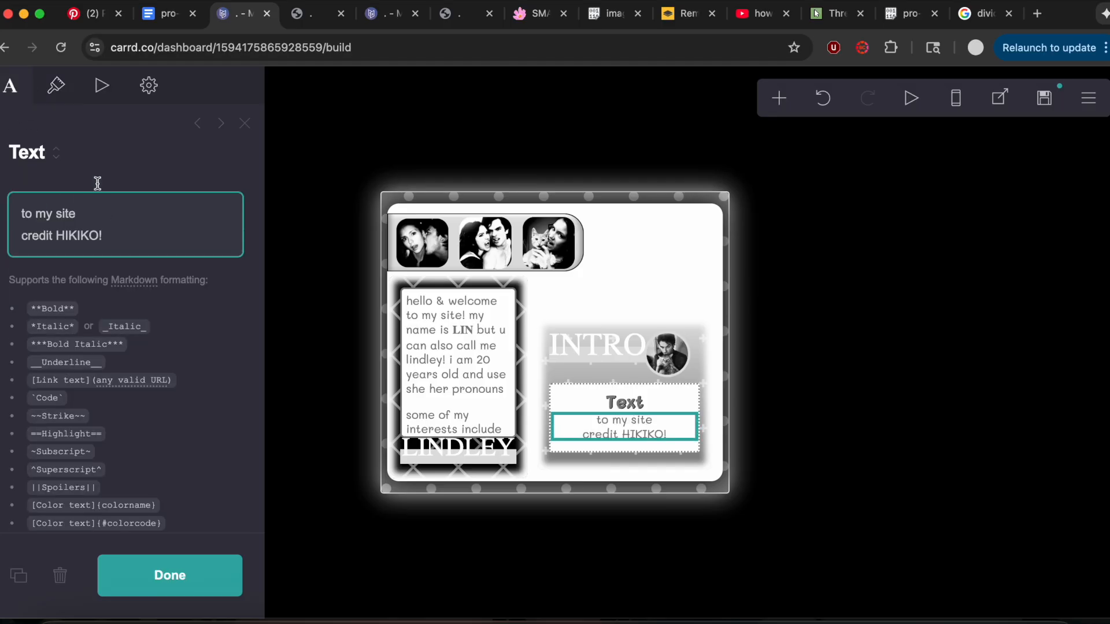
Copy the PNG image CSS "animation: heart 1.5s ease infinite;" from the notes and add an image element below the two texts.
left_click(168, 17)
scroll(494, 377, "down", 3)
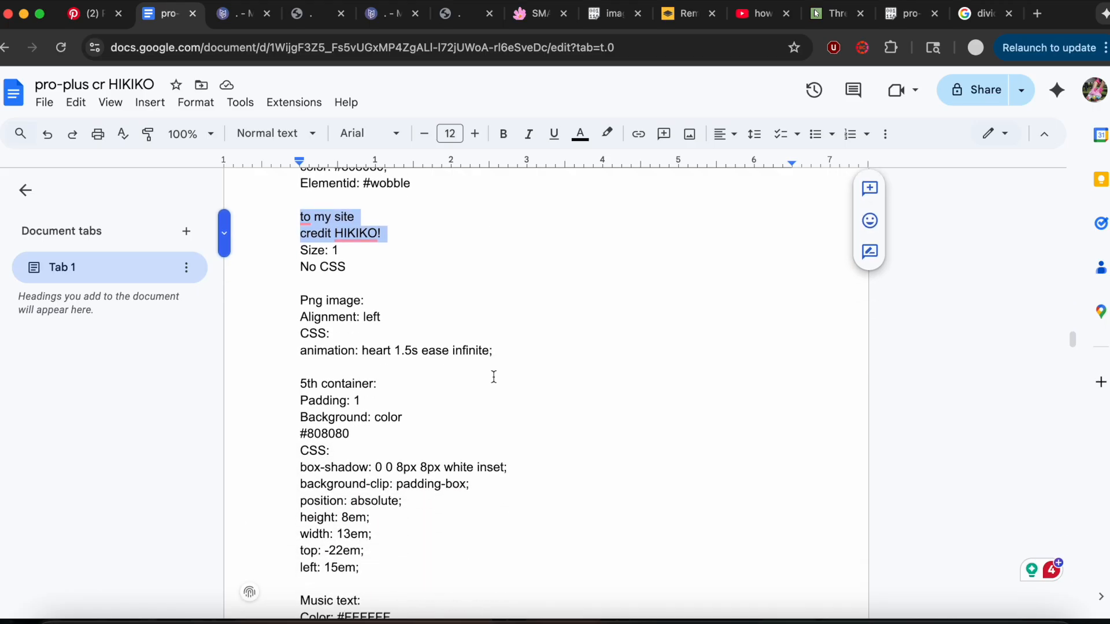
left_click_drag(289, 351, 620, 347)
left_click(230, 22)
left_click(779, 100)
left_click(639, 206)
Replace the new image's custom style with the copied heart animation CSS.
left_click(46, 335)
key("ctrl+a")
key("BackSpace")
key("super+v")
Change the new image's shape to Rectangle and remove its border color.
left_click(55, 85)
scroll(110, 295, "down", 3)
scroll(112, 299, "up", 3)
scroll(112, 298, "down", 3)
left_click(85, 289)
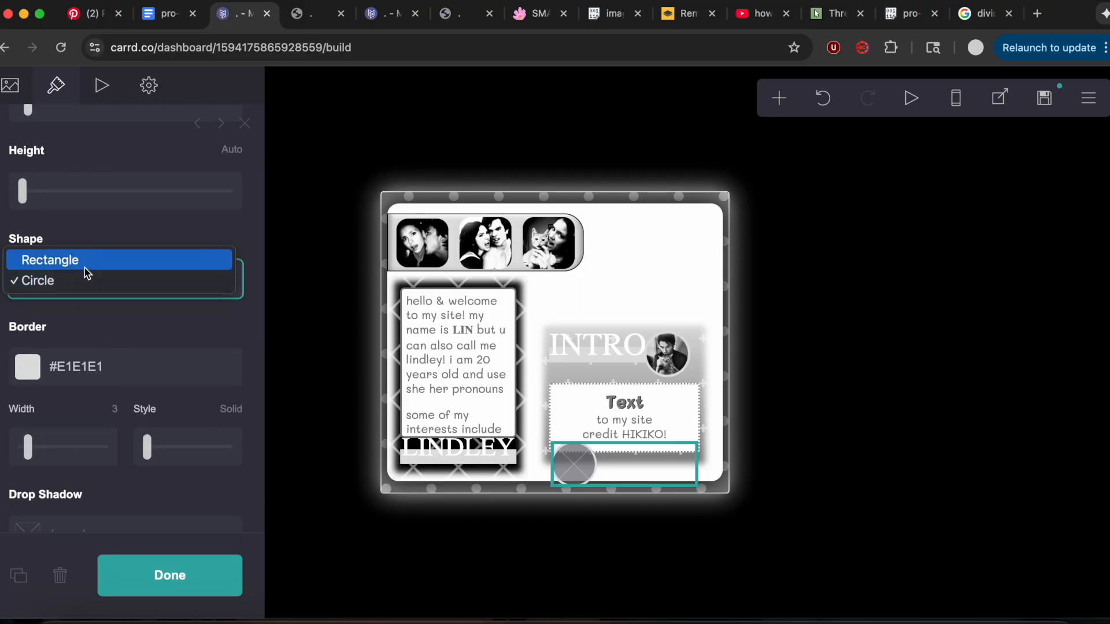
left_click(84, 263)
left_click(75, 446)
key("super+a")
key("BackSpace")
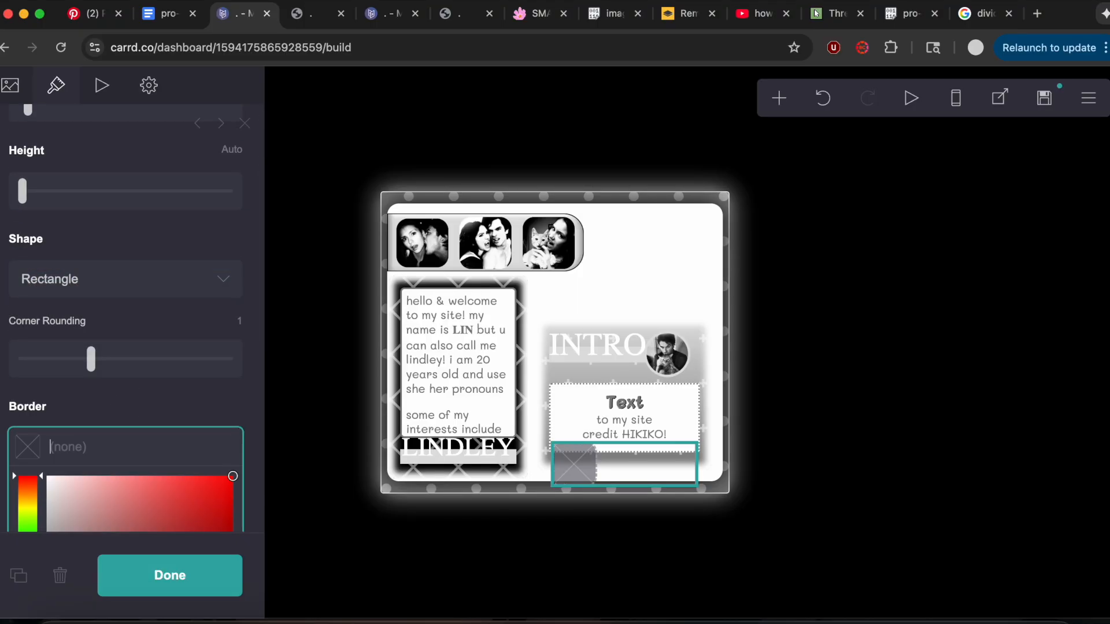
Reduce the image's corner rounding to the minimum and check its alignment.
left_click(86, 393)
left_click_drag(91, 358, 23, 359)
scroll(156, 374, "up", 3)
scroll(157, 376, "down", 10)
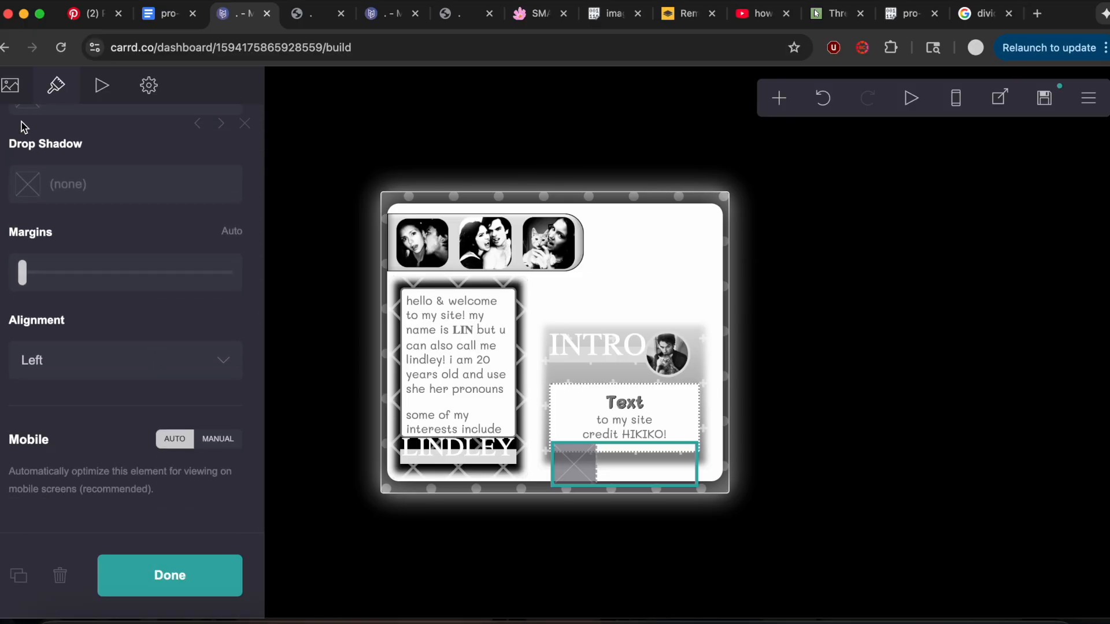
Upload the newspaper picture download (27).png from the Downloads folder into the image element.
left_click(10, 85)
scroll(198, 365, "up", 10)
left_click(179, 283)
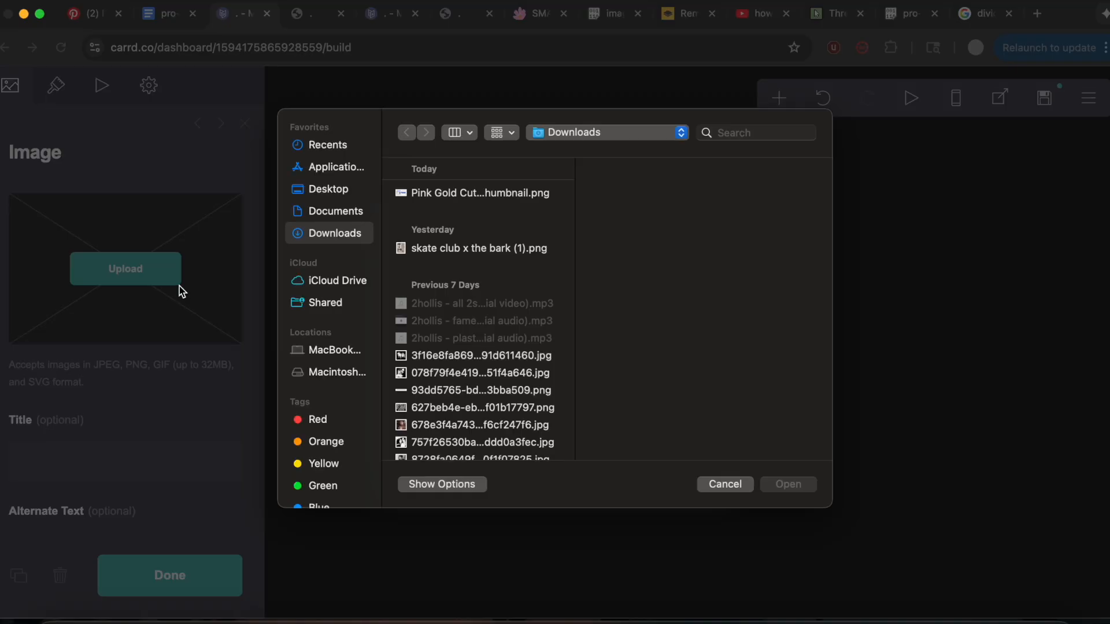
scroll(474, 427, "down", 3)
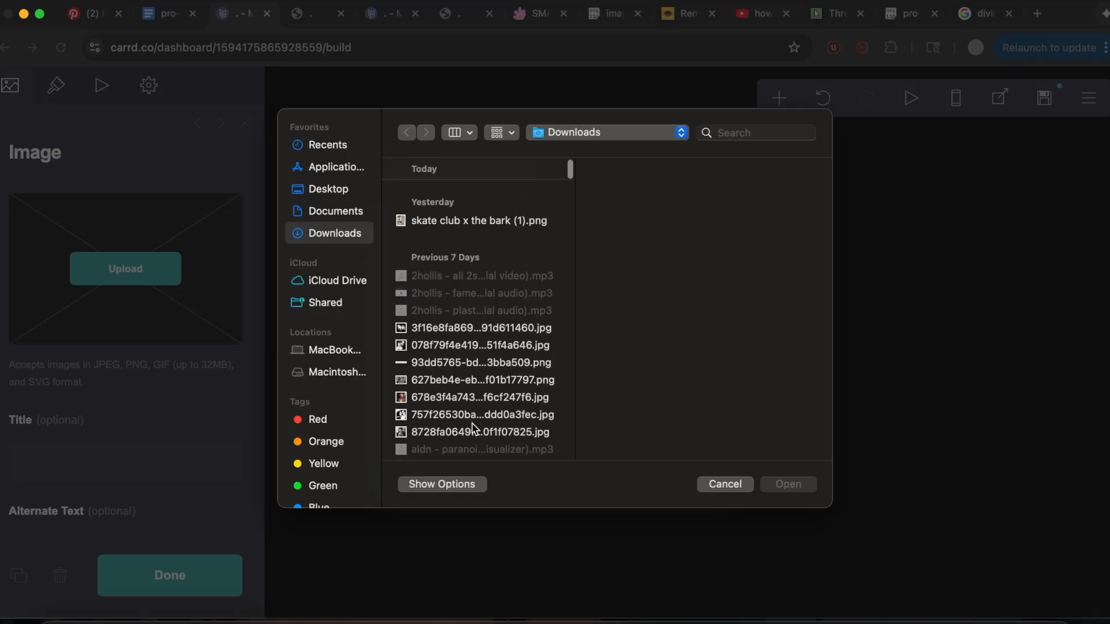
scroll(474, 427, "down", 2)
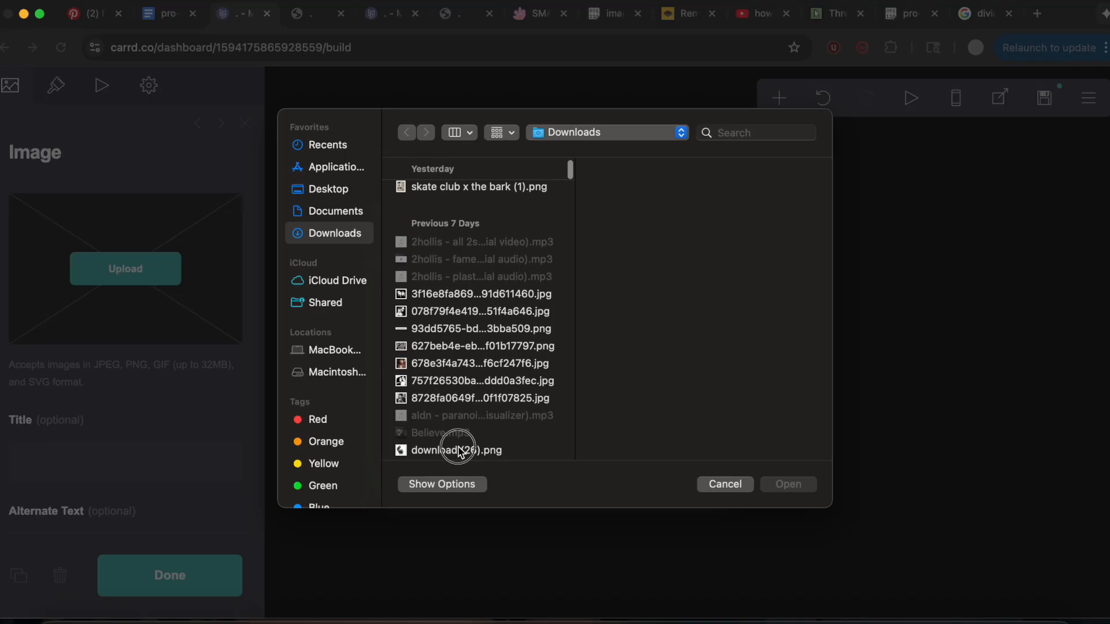
left_click(470, 450)
scroll(516, 403, "down", 1)
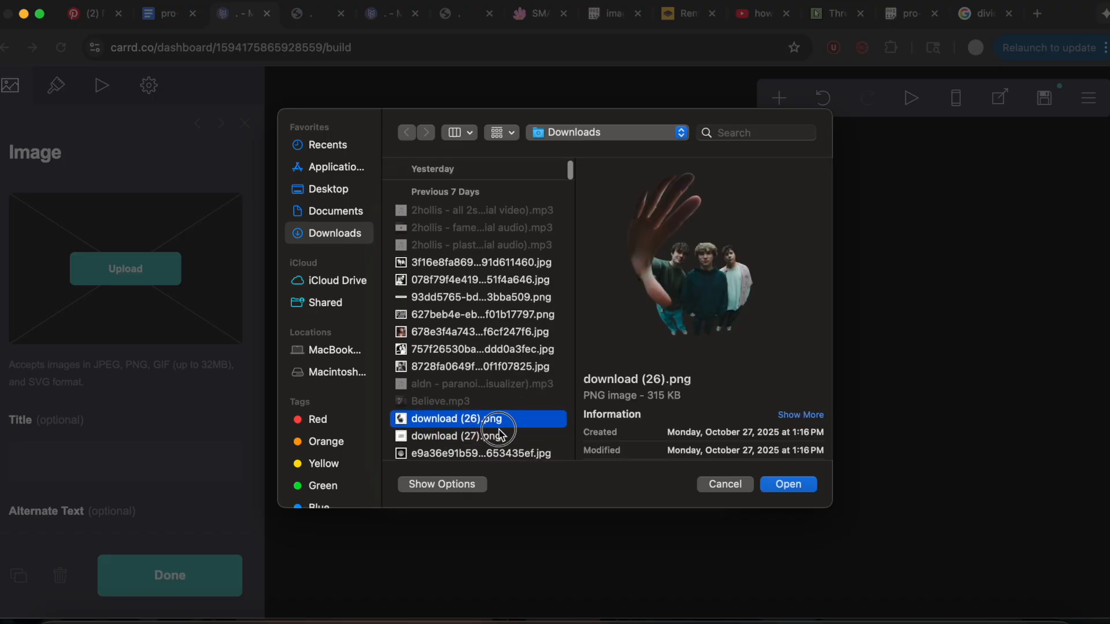
left_click(499, 435)
left_click(798, 485)
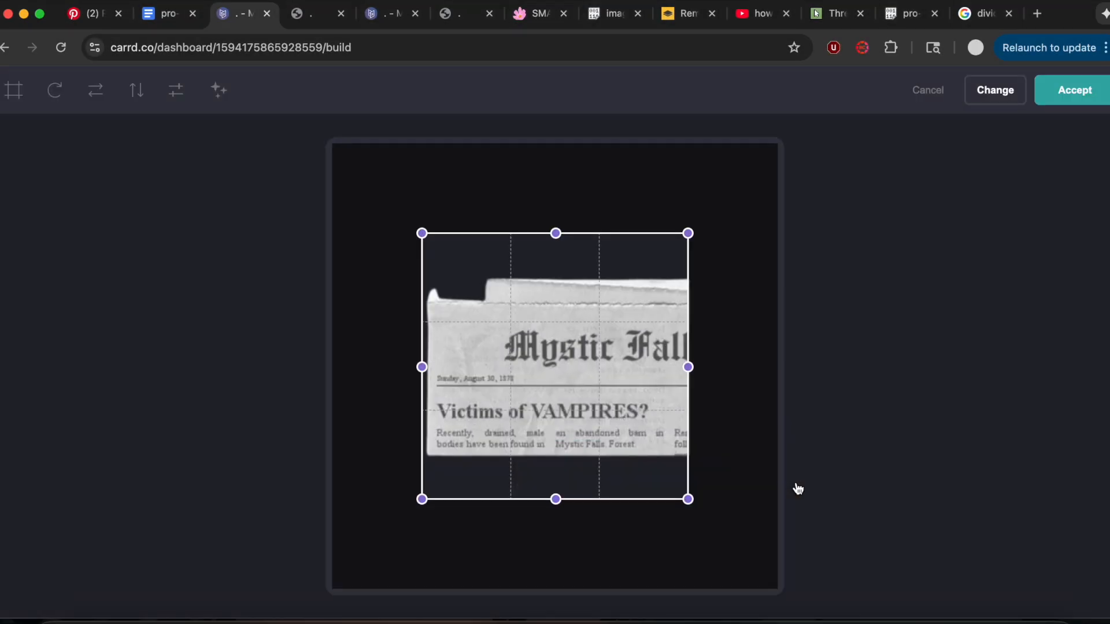
Crop the empty area above the newspaper, accept the crop and finish editing the image.
left_click_drag(555, 234, 554, 283)
left_click(1101, 92)
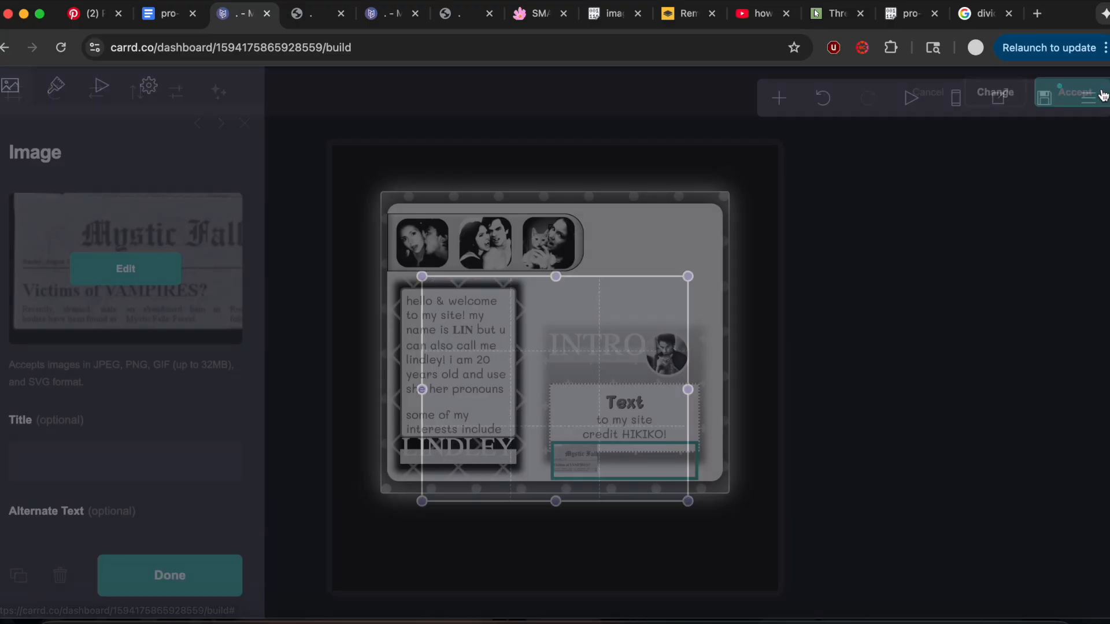
left_click(214, 572)
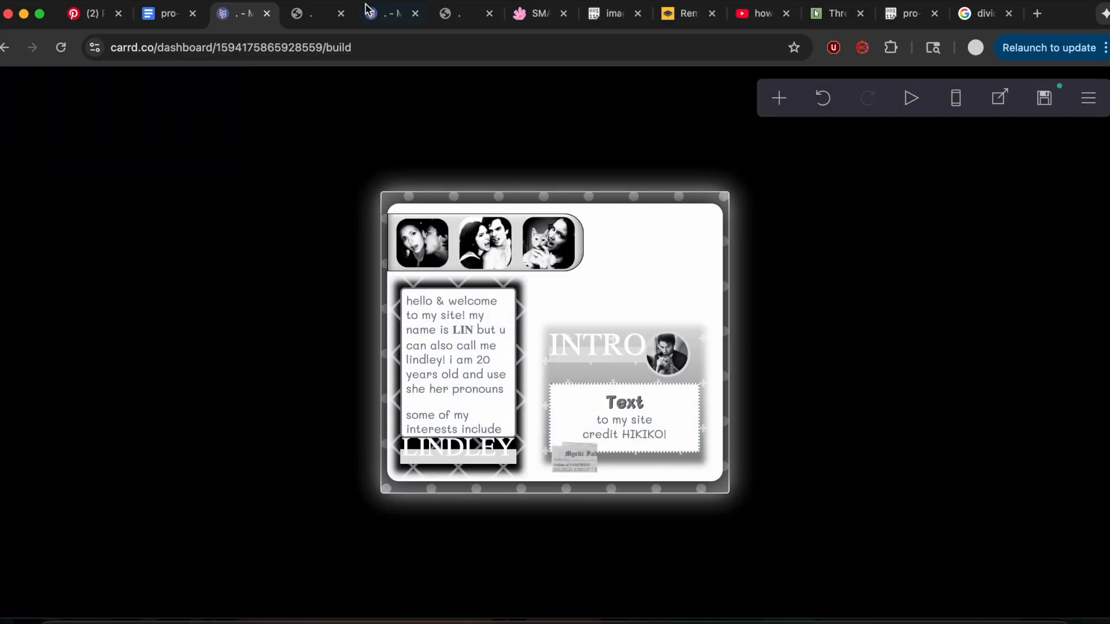
Check the reference site, and copy the 5th container's CSS from box-shadow through left: 15em from the notes.
left_click(386, 23)
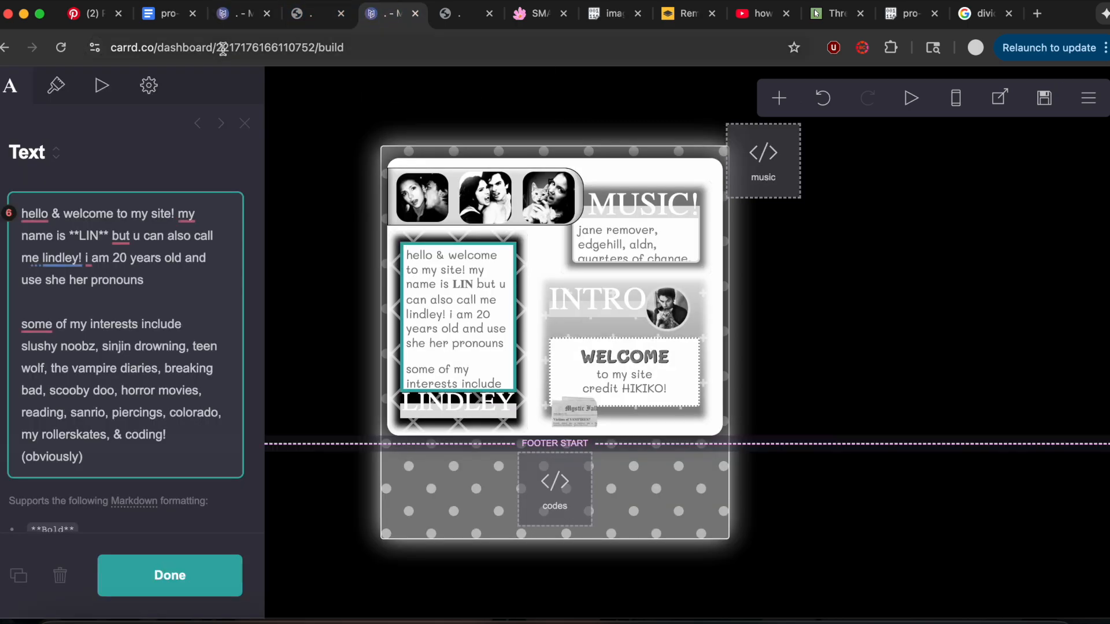
left_click(237, 21)
left_click(159, 19)
scroll(402, 381, "down", 3)
left_click_drag(297, 379, 405, 478)
key("super+c")
left_click(238, 23)
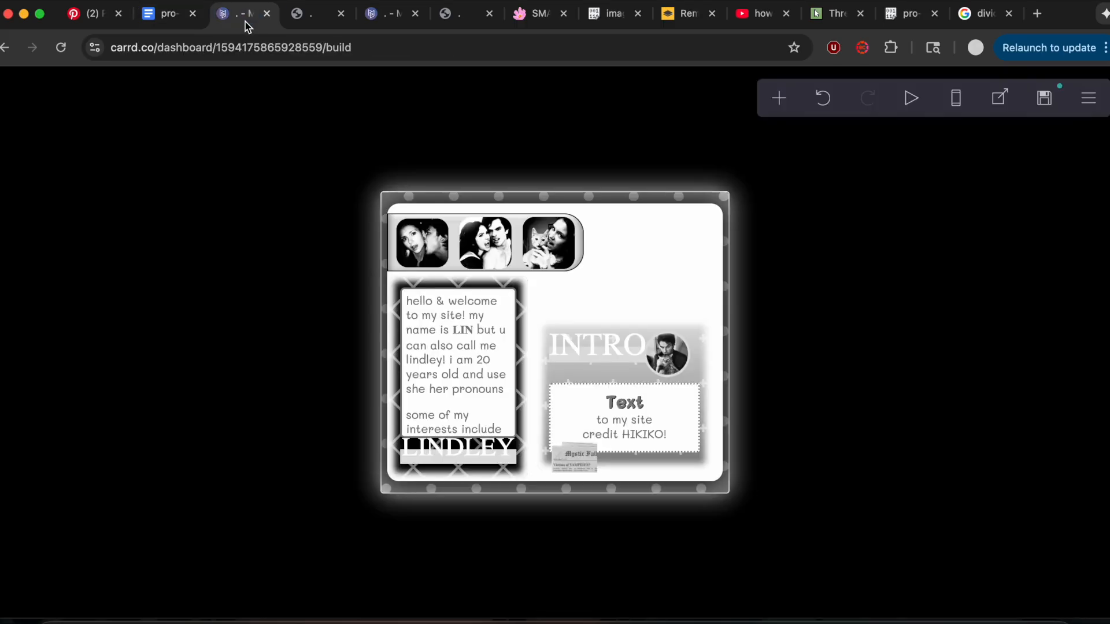
Add a new container to the site and set its horizontal padding to 1.
left_click(779, 105)
left_click(594, 454)
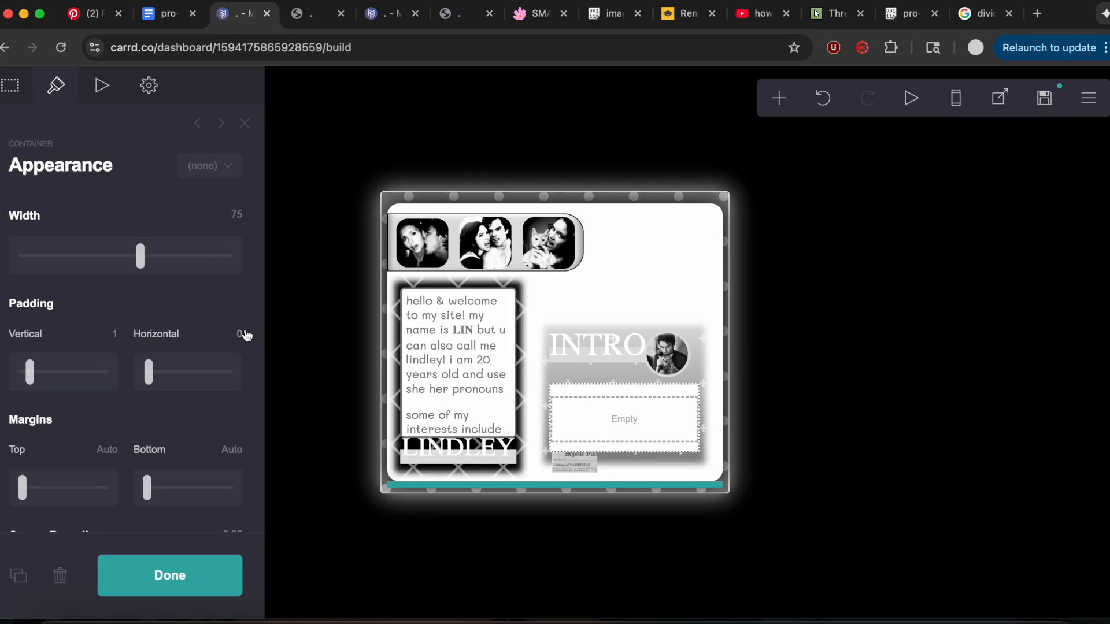
scroll(231, 308, "down", 5)
scroll(231, 307, "down", 5)
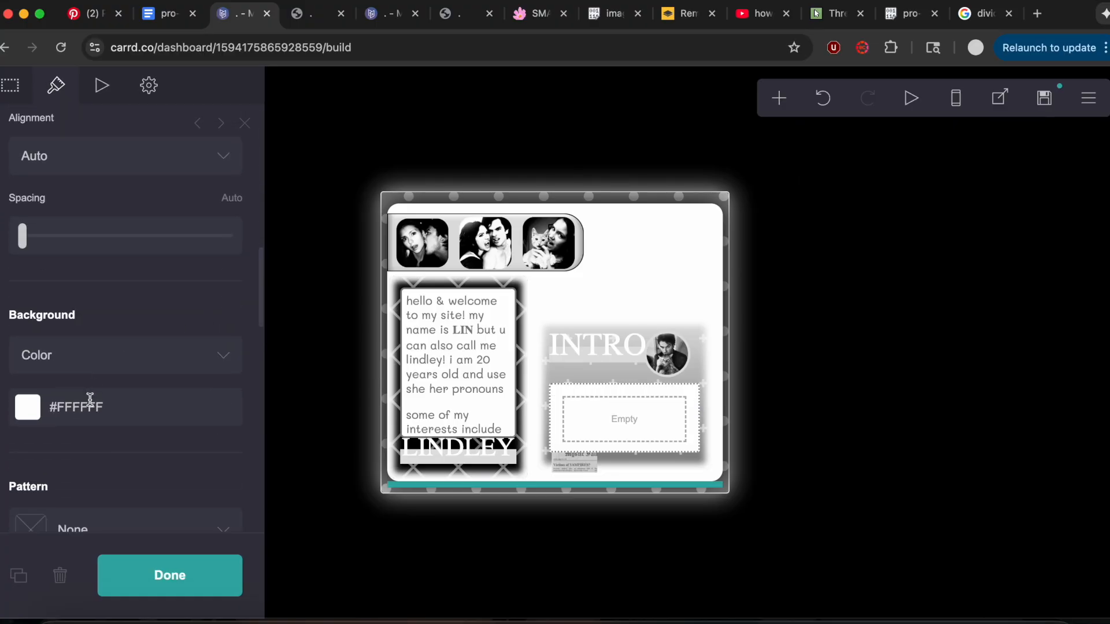
Set the new container's background color to #808080.
left_click(54, 407)
type("#808")
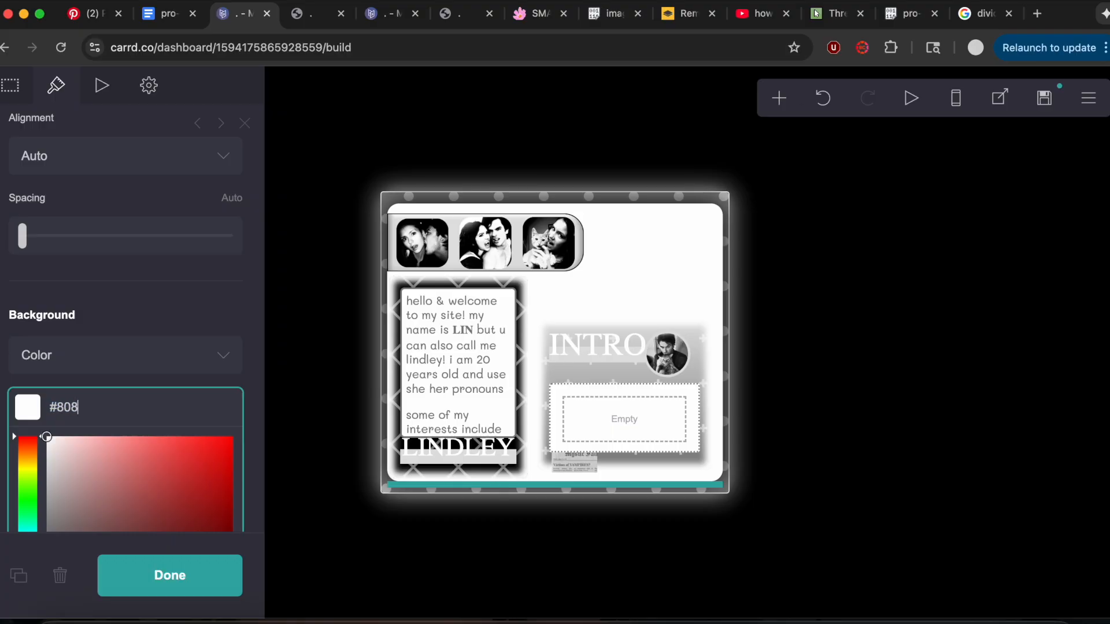
type("080")
left_click(160, 313)
Remove the new container's border color and check its remaining appearance settings.
scroll(159, 311, "up", 13)
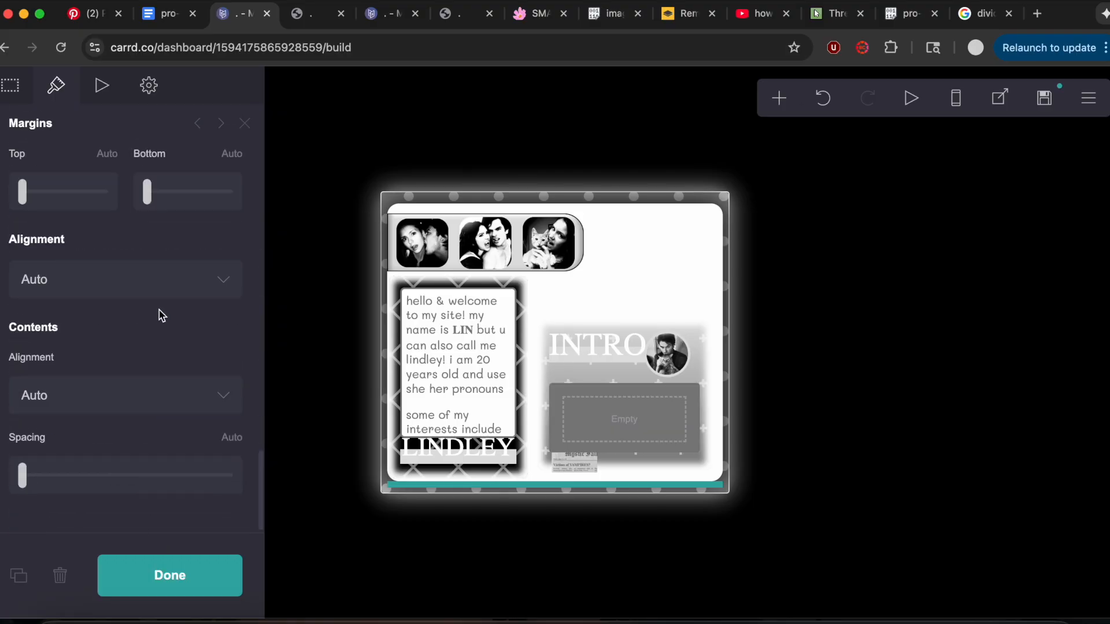
scroll(159, 311, "up", 4)
left_click(127, 301)
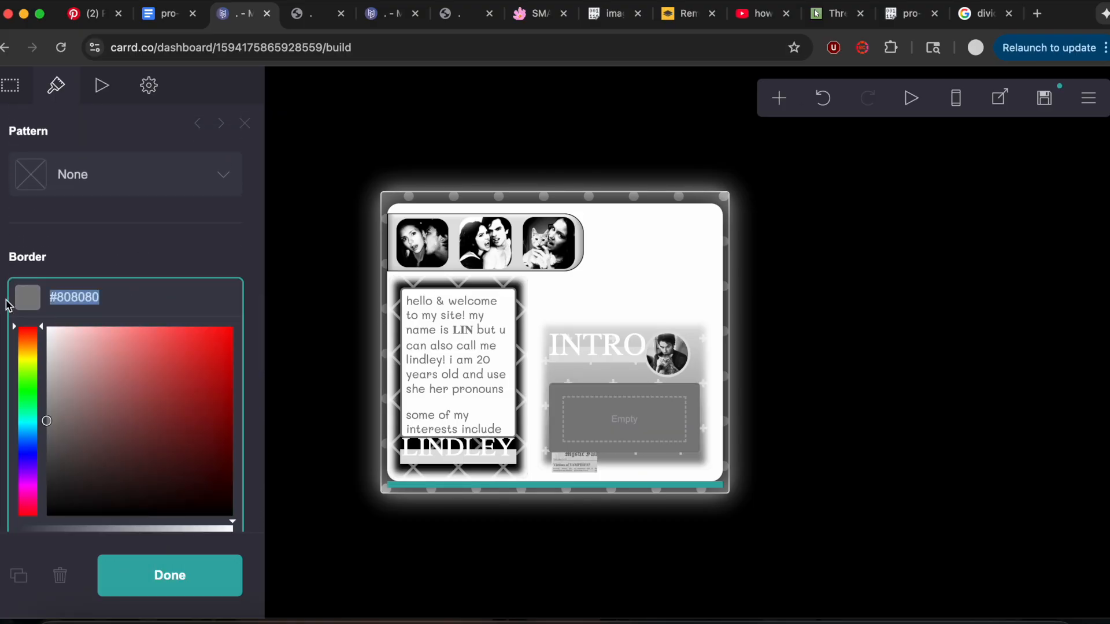
key("BackSpace")
left_click(73, 264)
scroll(72, 264, "up", 15)
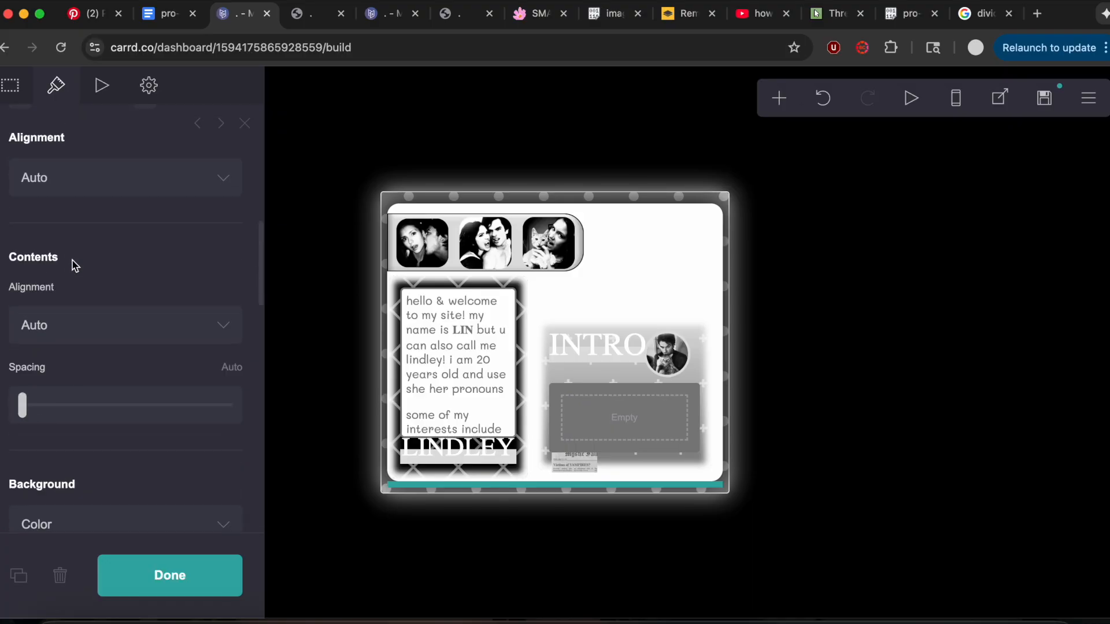
scroll(75, 263, "up", 5)
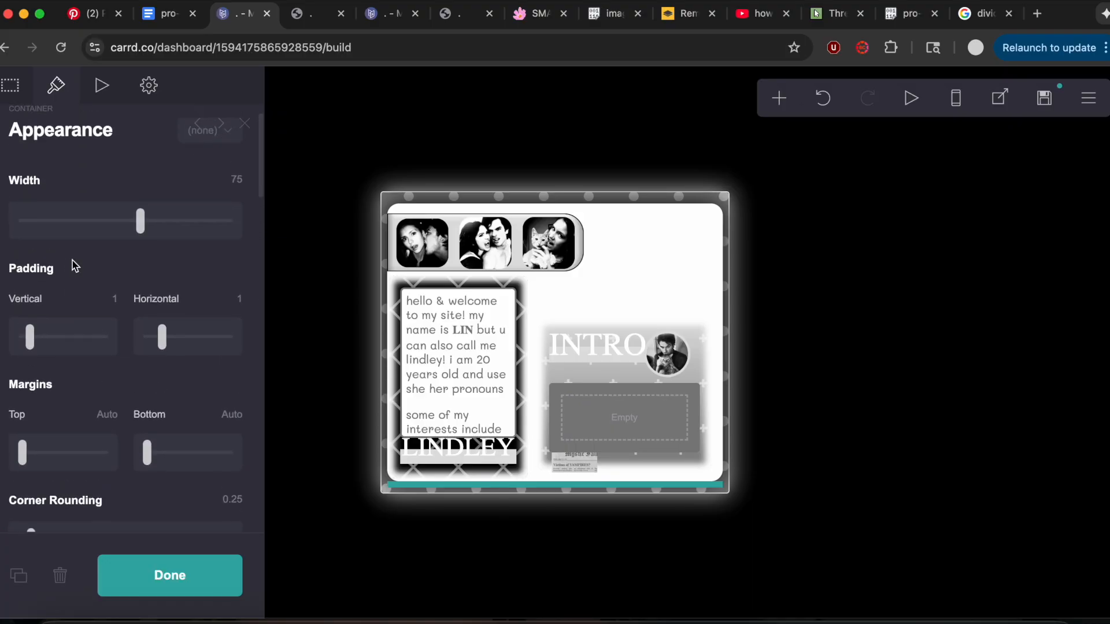
Replace the new container's custom style with the copied box-shadow, size and position CSS.
left_click(145, 103)
key("super+a")
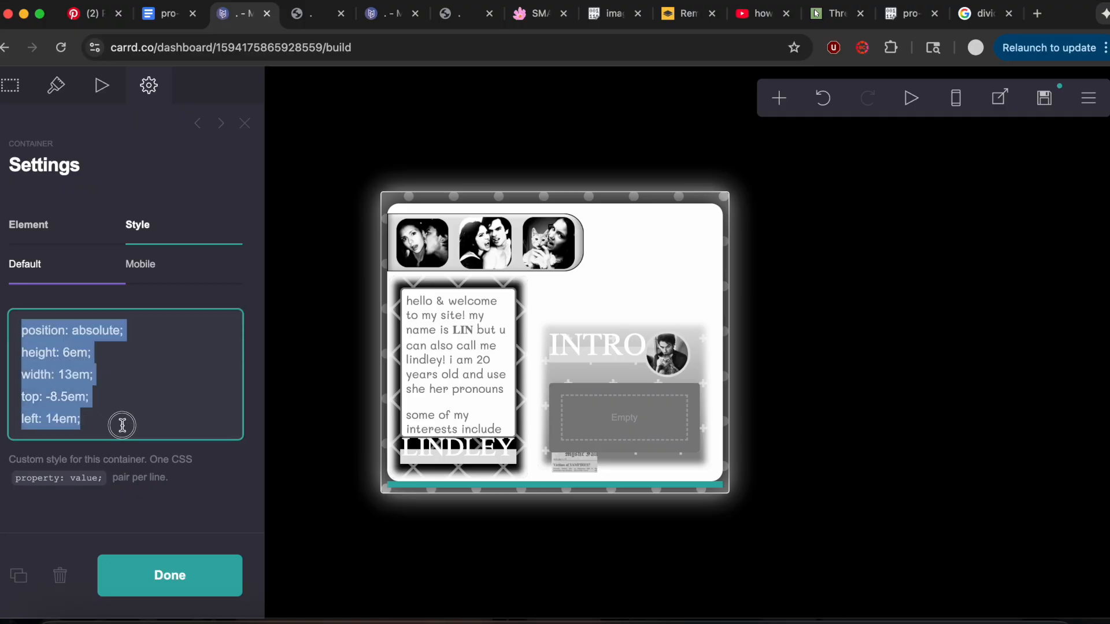
key("super+v")
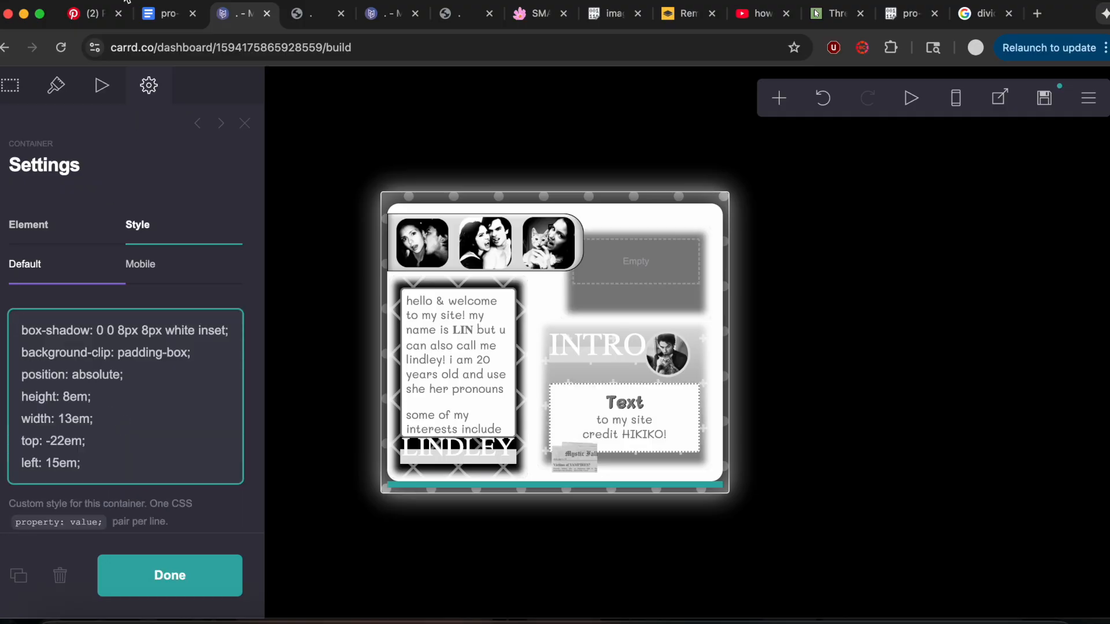
Copy the Music text's CSS, from the background lines through position: relative, from the notes document.
left_click(155, 18)
scroll(389, 384, "down", 6)
left_click_drag(298, 459, 429, 515)
key("super+c")
scroll(430, 514, "up", 2)
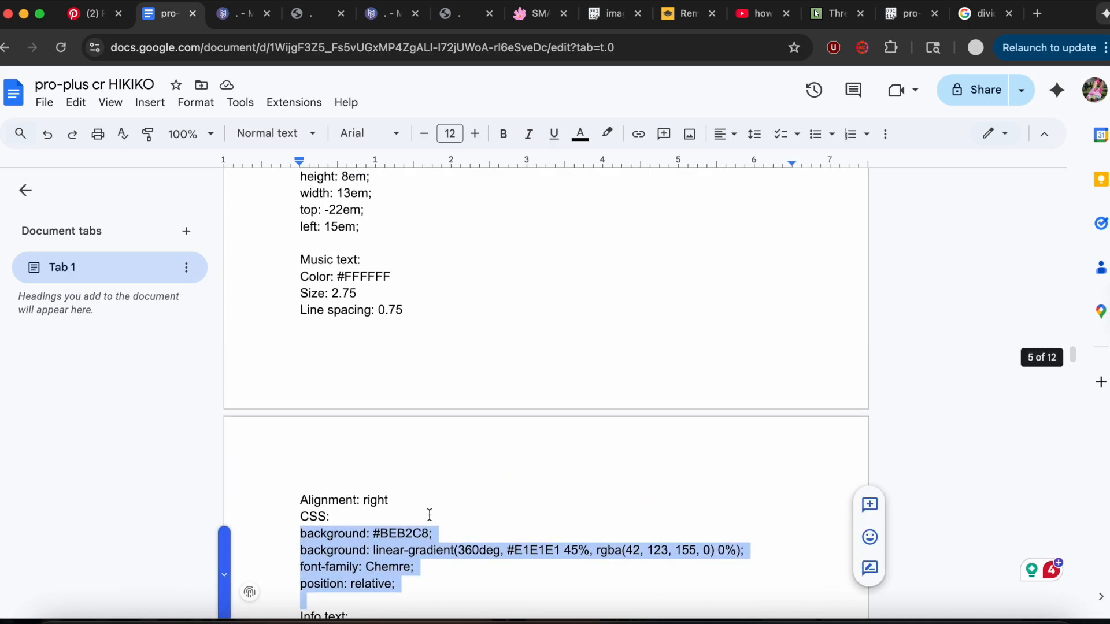
Add a text element styled like INTRO inside the empty gray container and set its content to "MUSIC!".
left_click(228, 13)
left_click(572, 344)
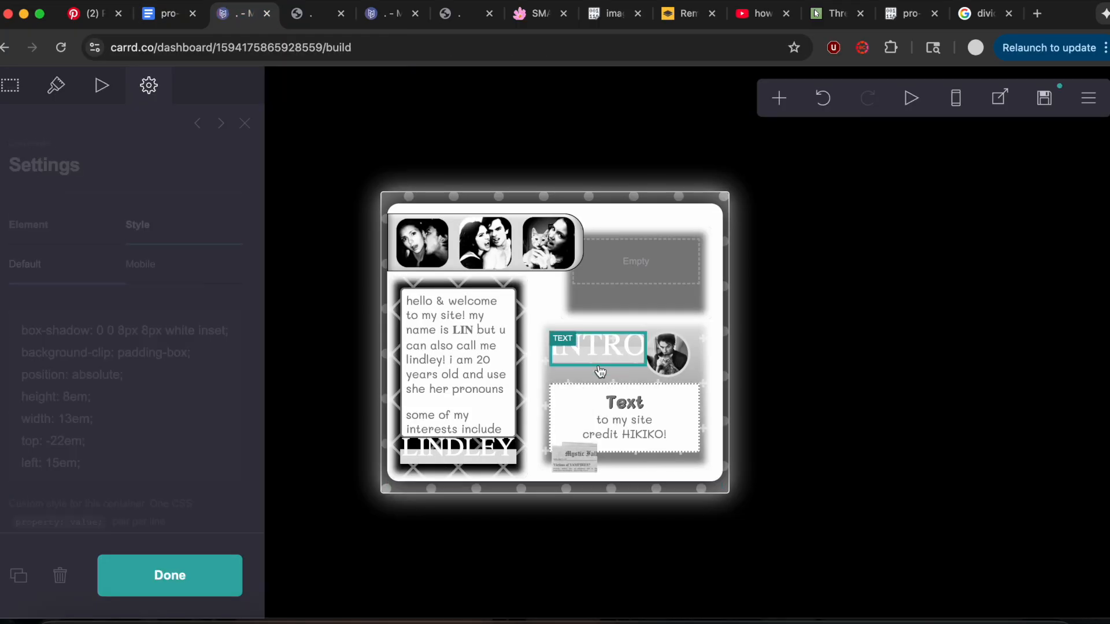
left_click(777, 99)
left_click_drag(603, 373, 636, 274)
left_click_drag(593, 391, 632, 263)
double_click(42, 211)
type("MUSIC!")
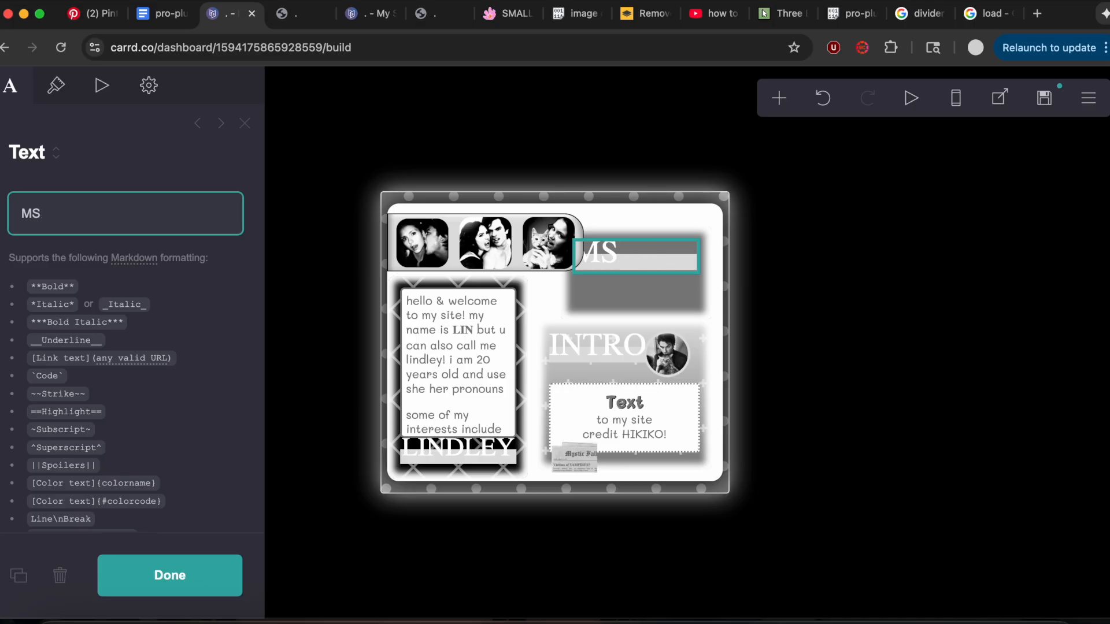
Replace the MUSIC! text's custom style with the copied gradient background and Chemre font CSS, without the trailing blank line.
left_click(144, 97)
left_click(138, 226)
left_click_drag(20, 359, 173, 514)
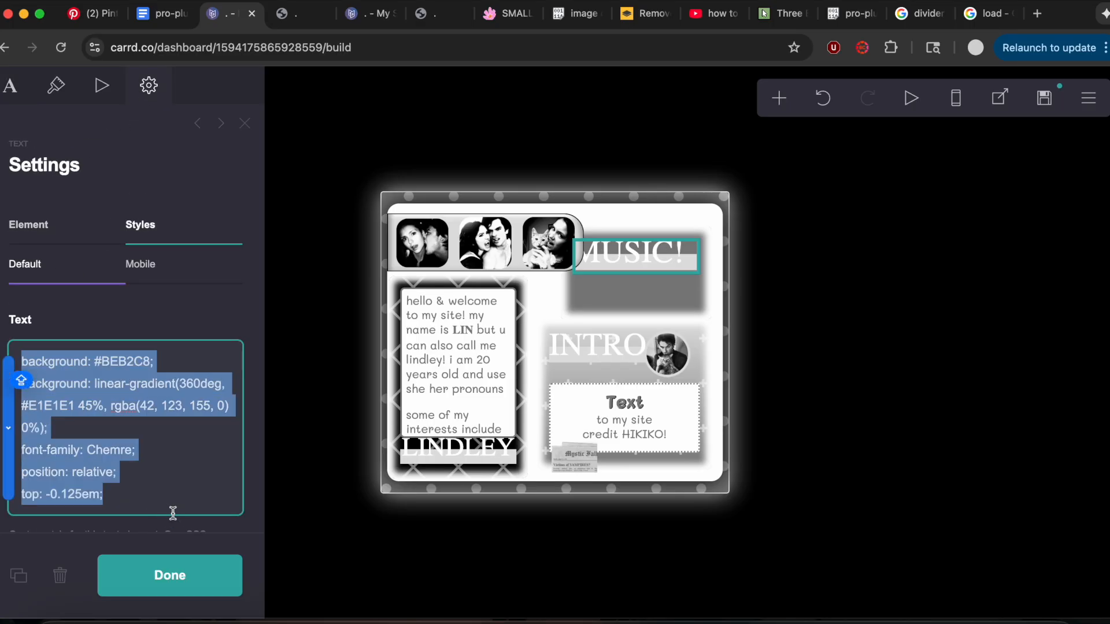
key("super+v")
key("BackSpace")
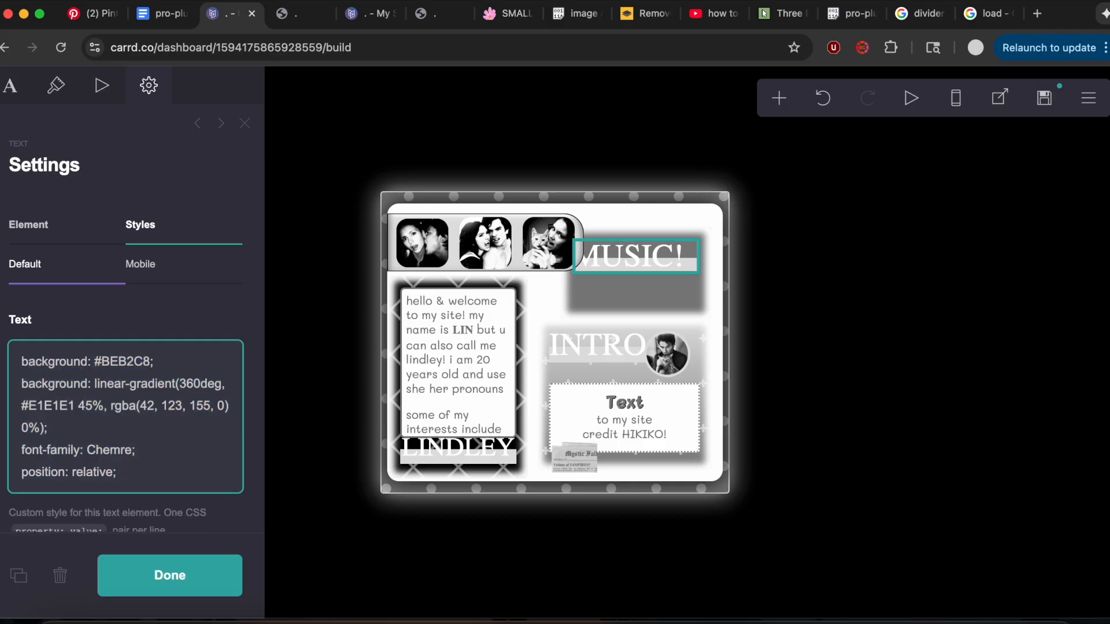
Set the MUSIC! text's line spacing to 0.75 and its alignment to Right, following the notes document.
left_click(162, 18)
scroll(373, 422, "down", 2)
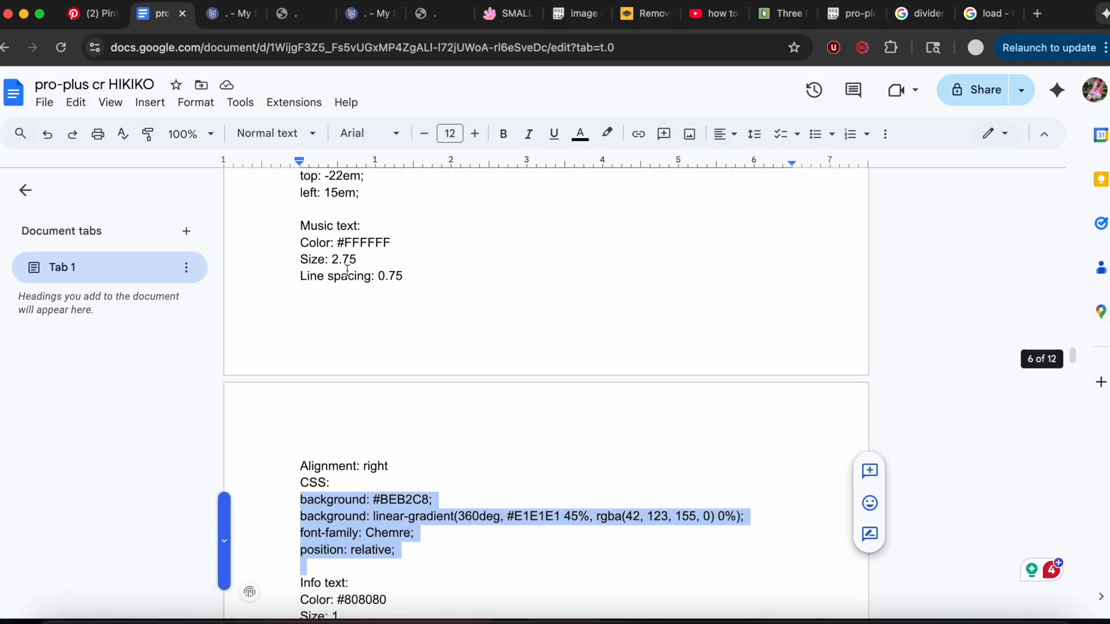
left_click(228, 12)
left_click(56, 86)
scroll(257, 428, "down", 5)
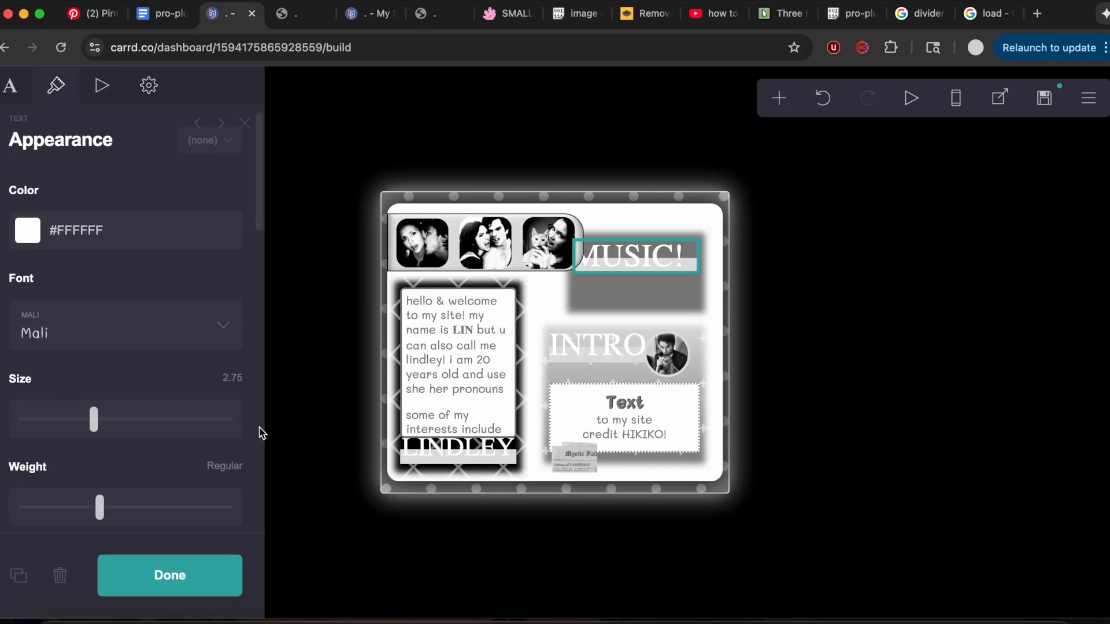
left_click_drag(98, 379, 21, 376)
scroll(91, 379, "down", 8)
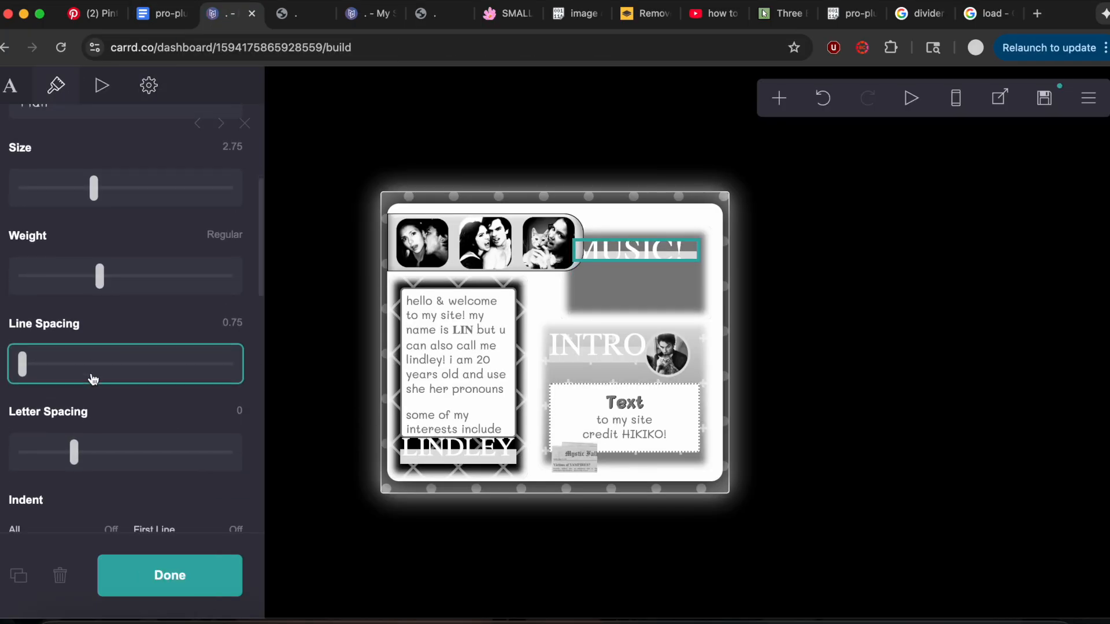
left_click(66, 327)
left_click(62, 372)
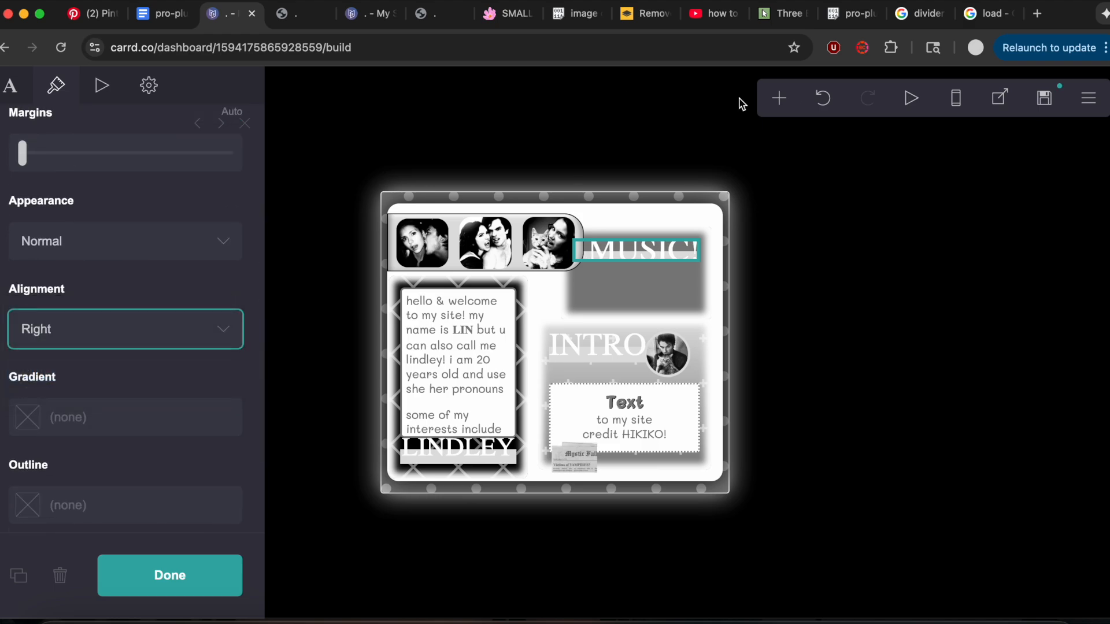
Add a text element styled like the hello & welcome text and move it directly under the MUSIC! heading.
left_click(413, 295)
left_click(779, 98)
left_click(599, 158)
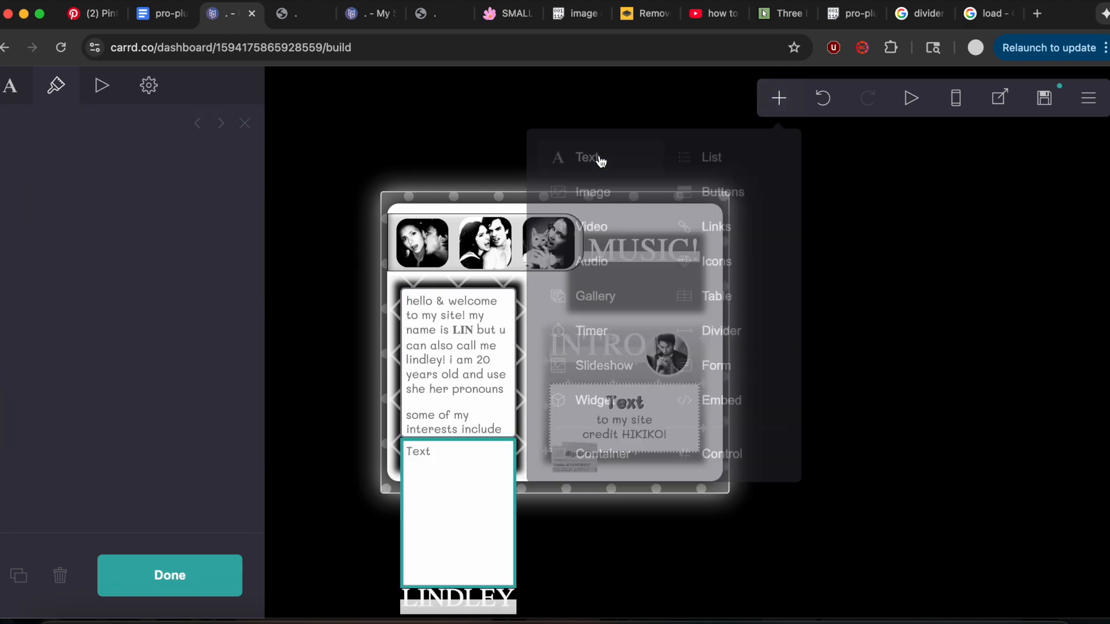
left_click_drag(434, 515, 682, 261)
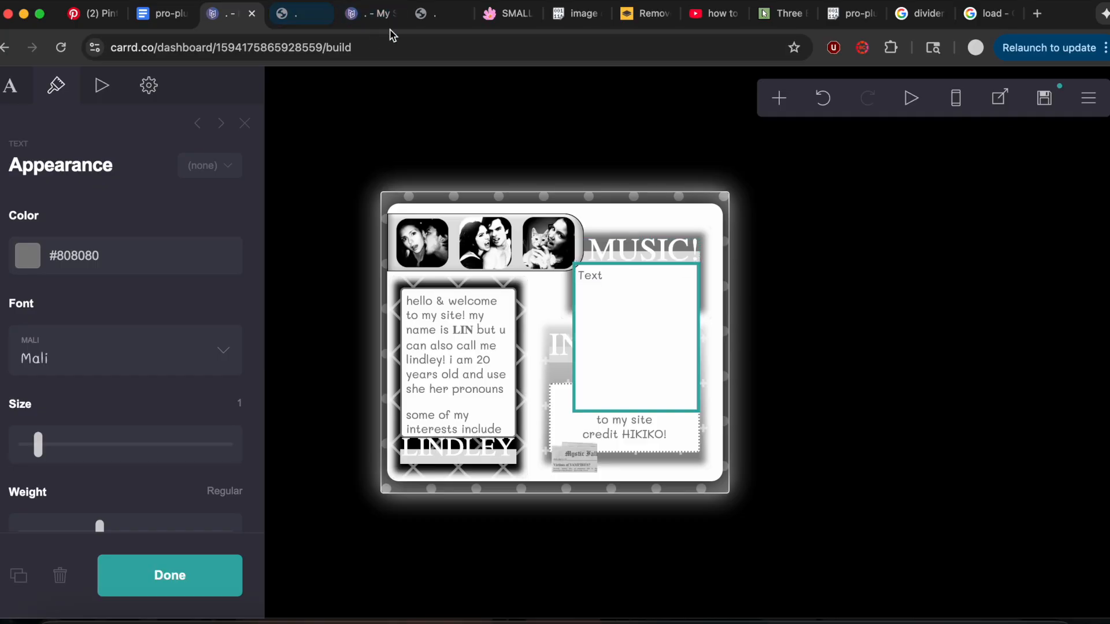
Copy the list of music artists from the reference site's builder and use it as the new text element's content.
left_click(370, 13)
left_click(611, 252)
key("super+a")
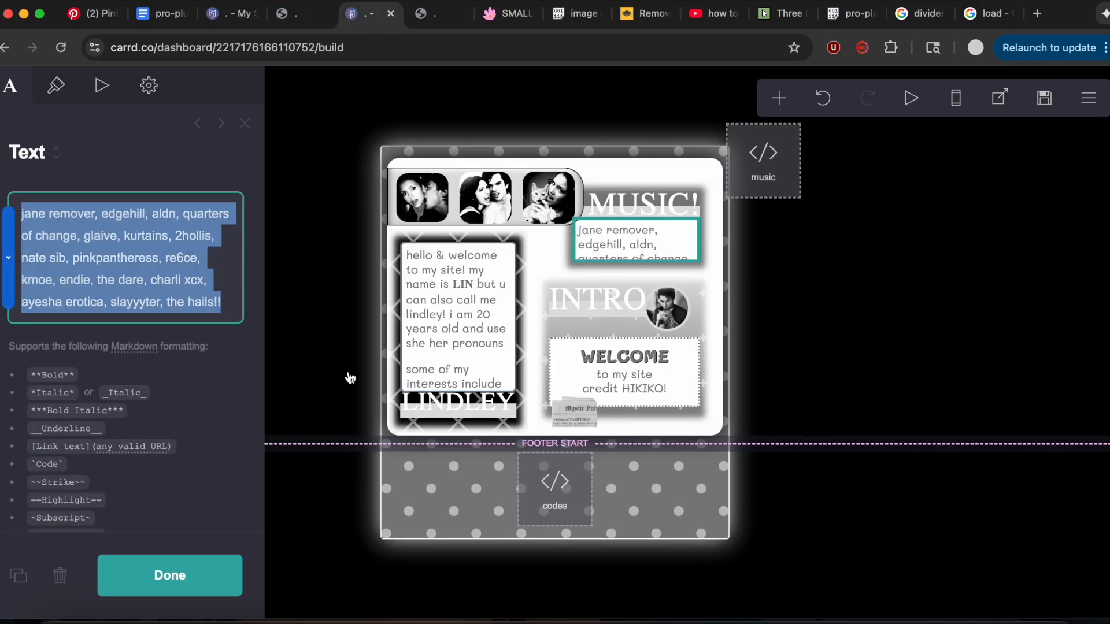
left_click(238, 8)
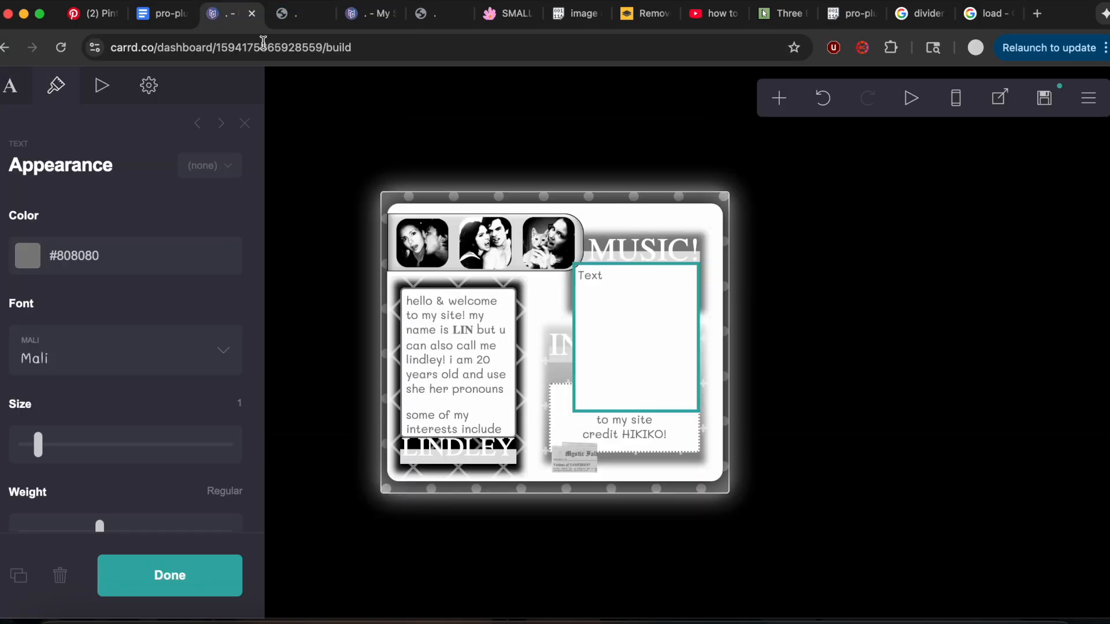
left_click(9, 89)
key("super+v")
Copy the Info text's CSS, from background: white through border-radius: 0px 0px 5px 5px, from the notes document.
left_click(164, 13)
scroll(394, 442, "down", 3)
scroll(394, 442, "down", 2)
left_click_drag(296, 394, 524, 477)
key("super+c")
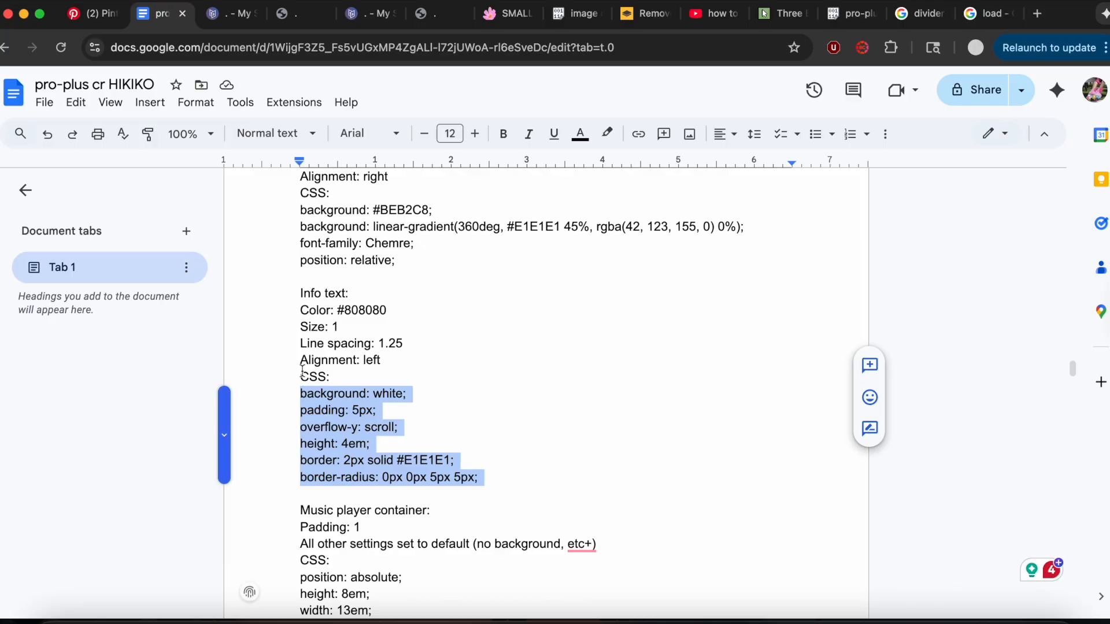
Replace the artist list text's custom style with the copied white background, scroll overflow, 4em height and border CSS.
left_click(231, 12)
left_click(56, 85)
scroll(195, 287, "down", 1)
scroll(195, 287, "down", 7)
scroll(193, 287, "down", 3)
left_click(150, 86)
scroll(38, 272, "up", 8)
left_click(50, 357)
key("super+a")
key("super+v")
Check the music player container notes, add a new container and reset its background and corner rounding to none.
left_click(159, 22)
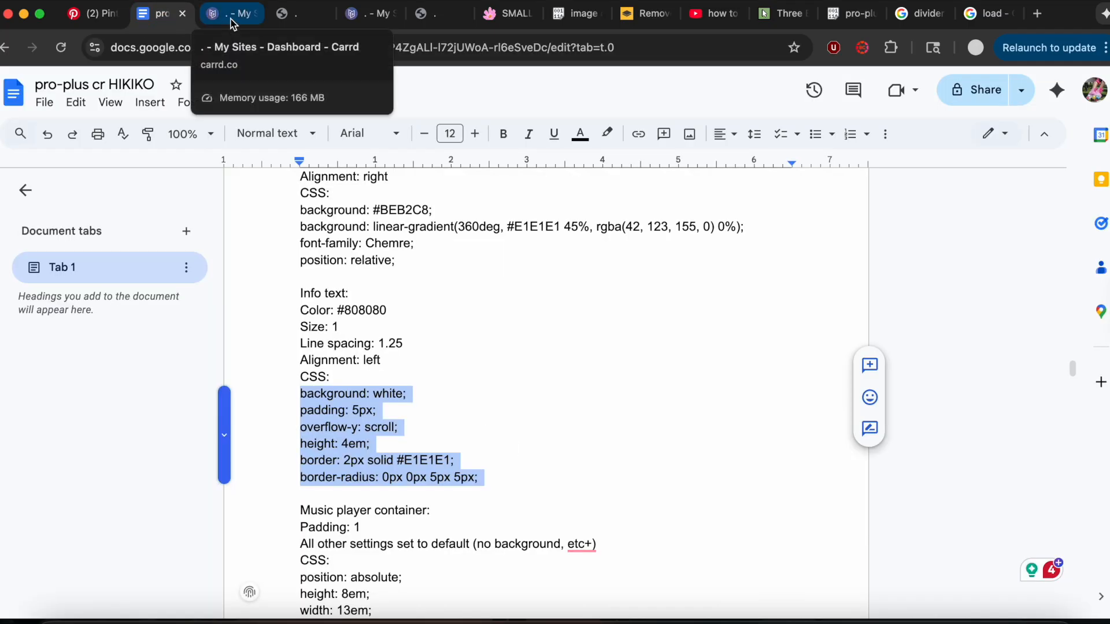
scroll(409, 463, "down", 5)
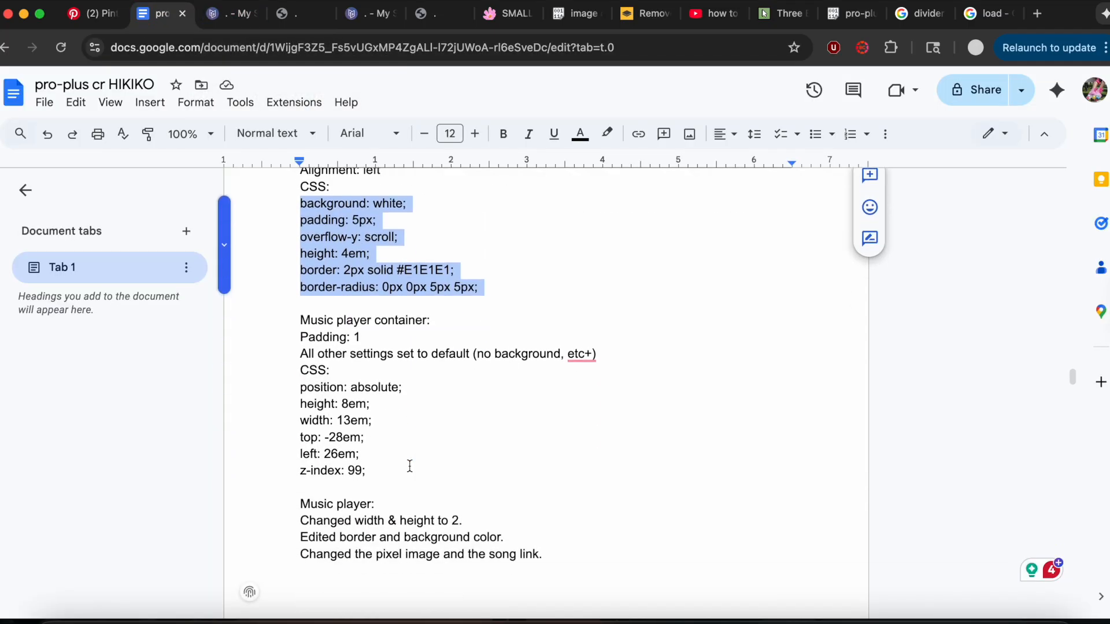
scroll(410, 466, "down", 1)
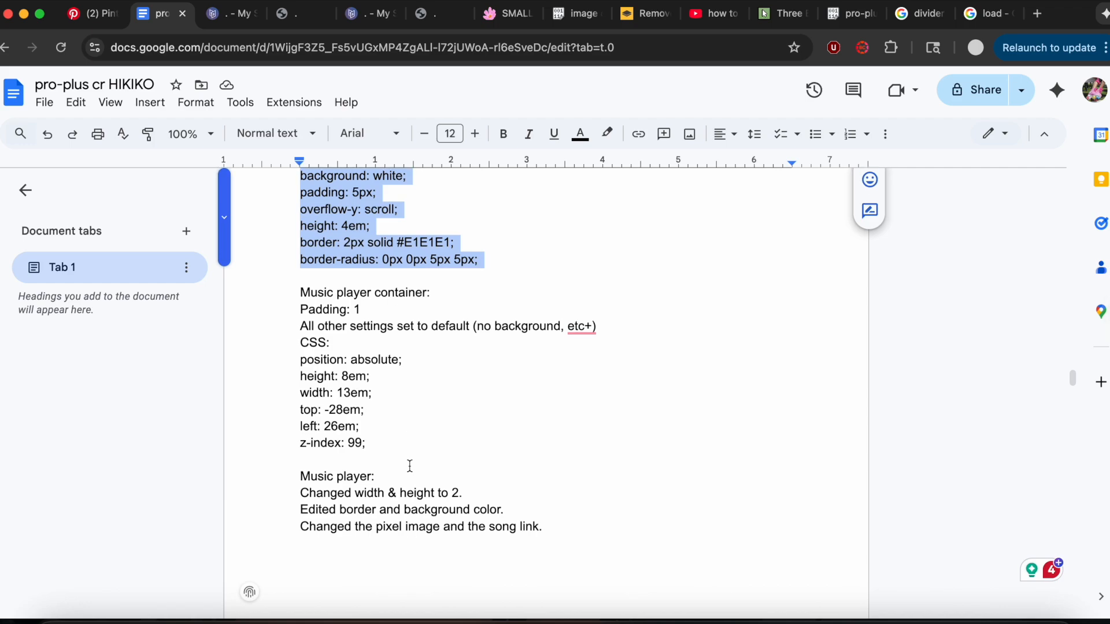
left_click(220, 21)
left_click(778, 98)
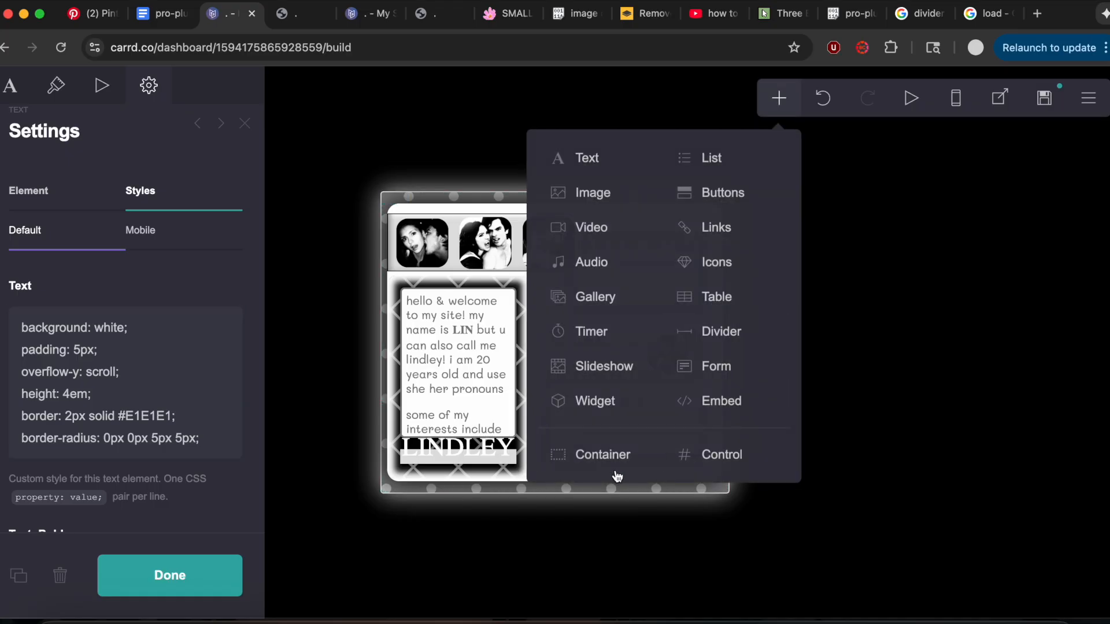
left_click(615, 467)
left_click(56, 85)
scroll(166, 306, "down", 2)
scroll(166, 306, "down", 8)
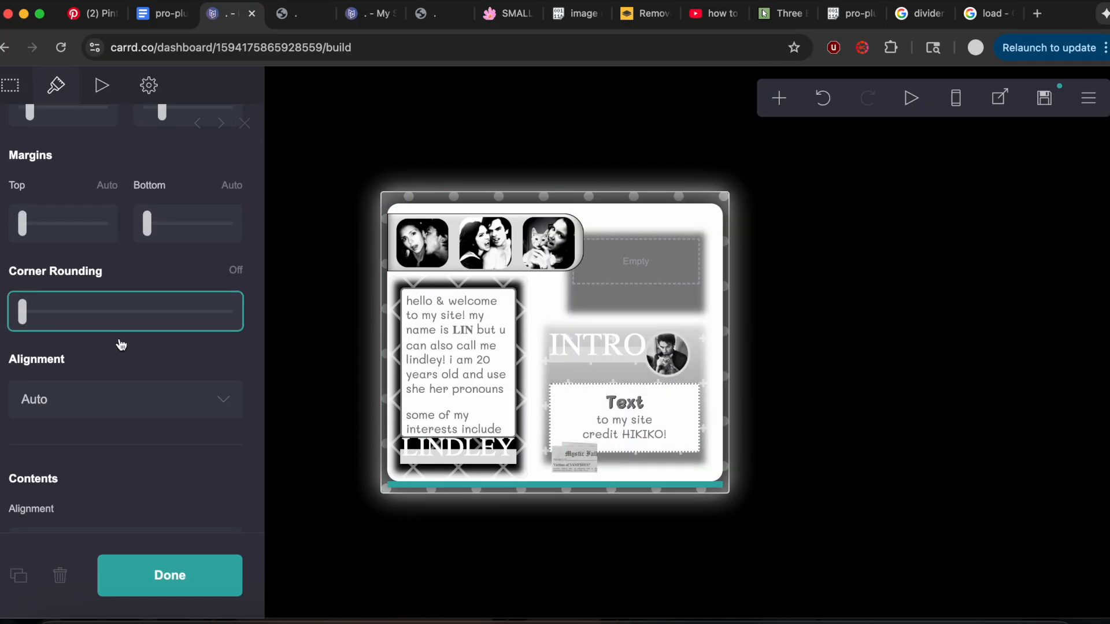
scroll(139, 354, "down", 5)
left_click(88, 279)
left_click(90, 278)
scroll(90, 275, "down", 10)
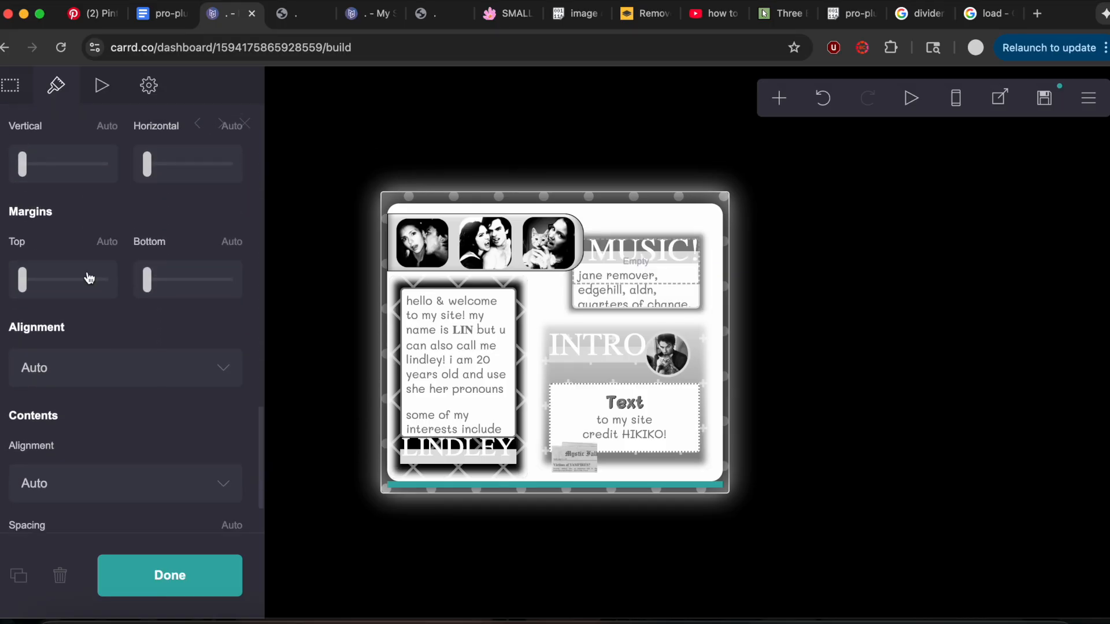
Copy the music player container's CSS, from position: absolute through z-index: 99, from the notes document.
left_click(191, 17)
left_click_drag(300, 359, 418, 438)
left_click(235, 18)
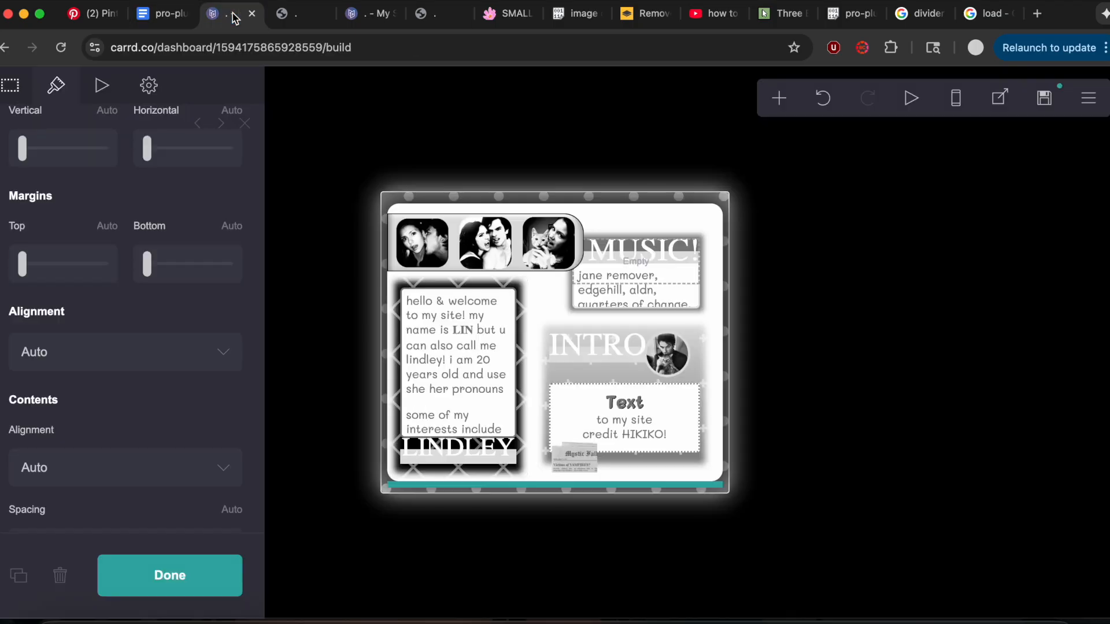
Replace the new container's custom style with the copied absolute position, 8em by 13em size and z-index CSS.
left_click(153, 98)
scroll(136, 263, "up", 5)
left_click(137, 231)
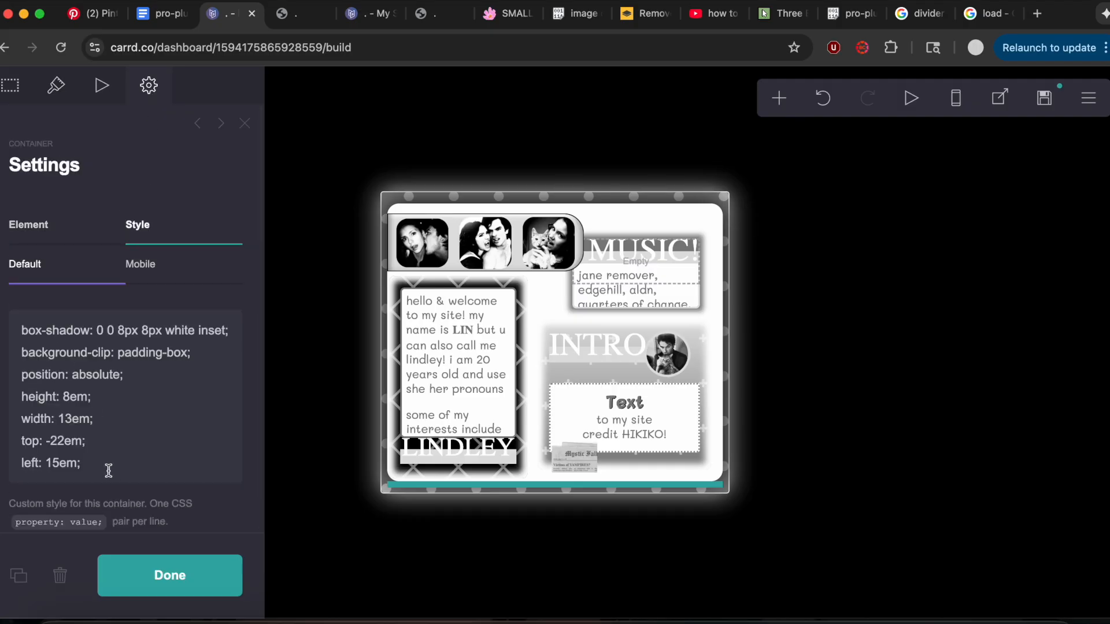
left_click_drag(111, 475, 6, 304)
key("ctrl+v")
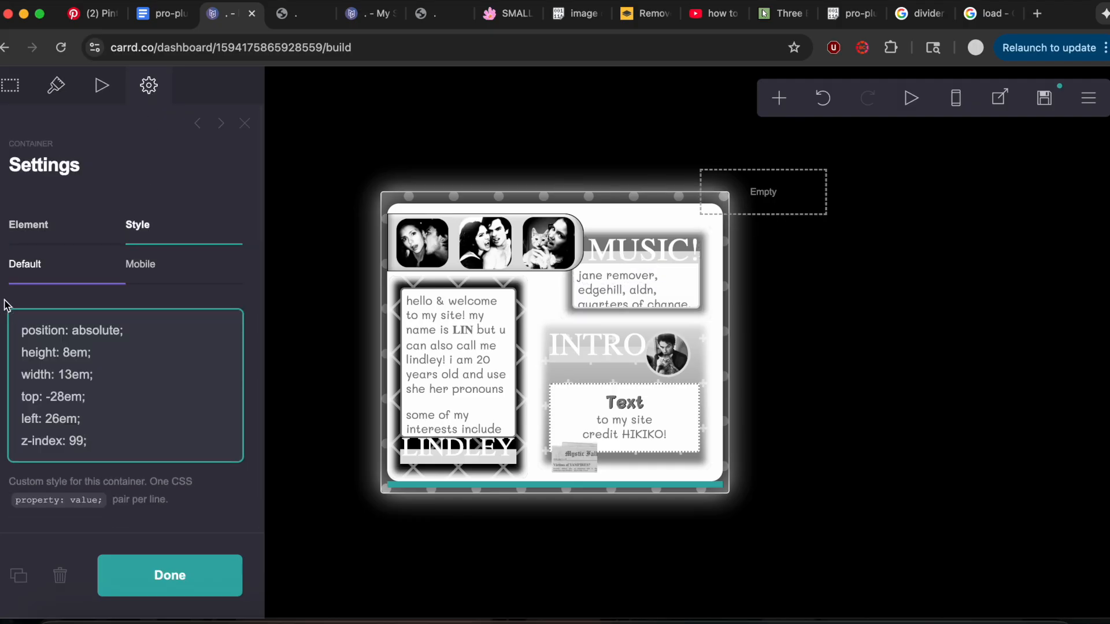
Add a code embed inside the empty music player container and title it "music".
left_click(791, 103)
left_click(722, 399)
left_click(84, 397)
type("music")
left_click(132, 351)
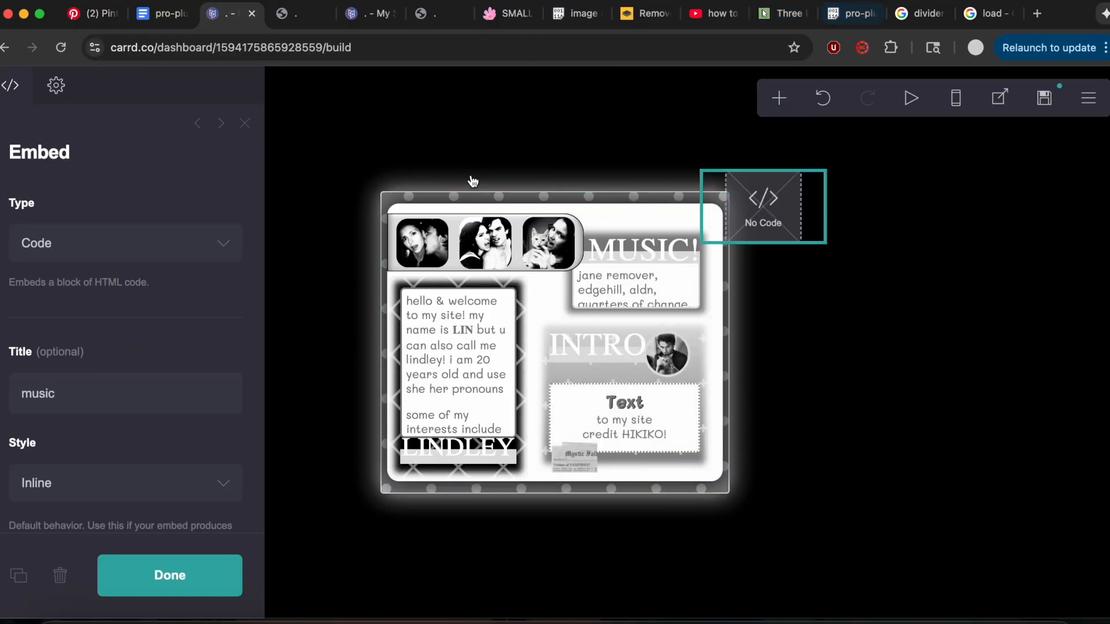
Copy the "image circle music player" code from Pastebin and insert it as the music embed's code.
left_click(580, 14)
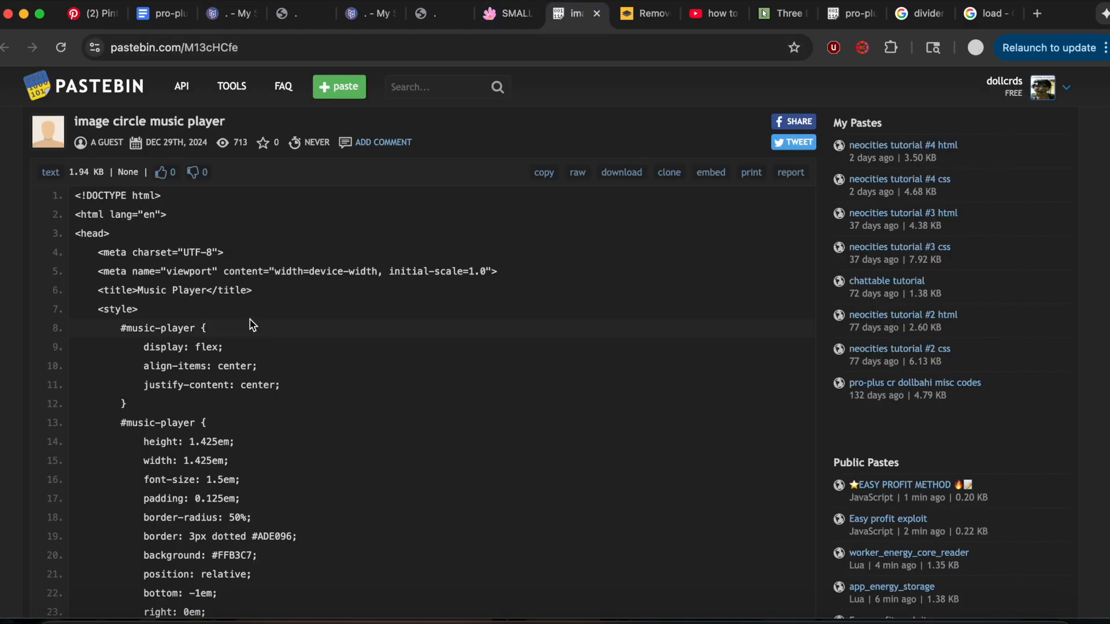
left_click_drag(85, 227, 141, 114)
left_click(317, 14)
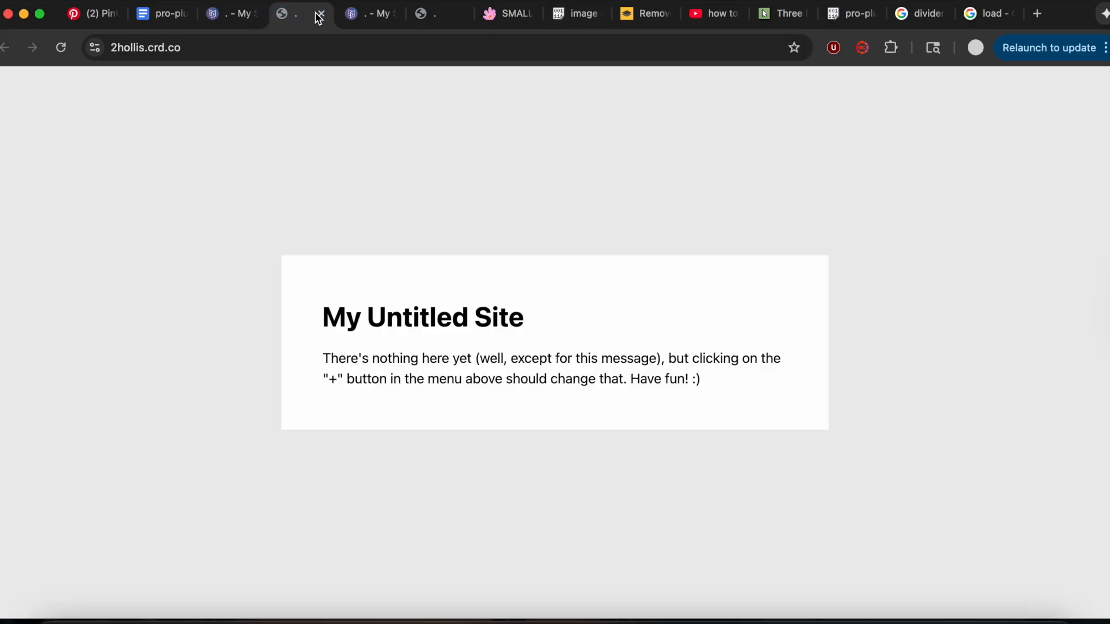
left_click(433, 13)
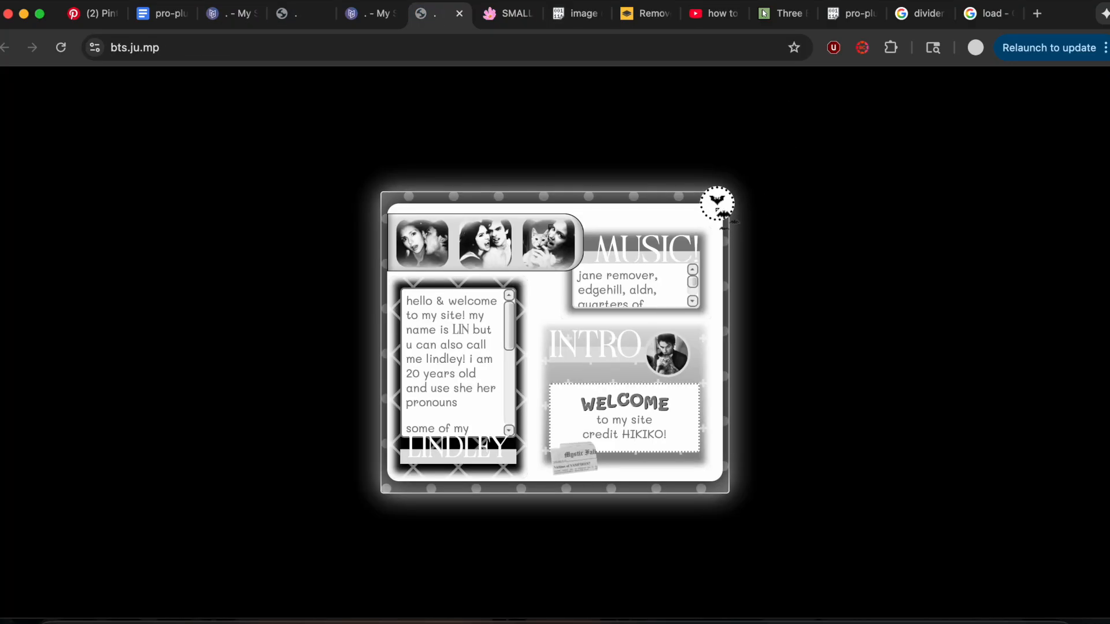
left_click(222, 22)
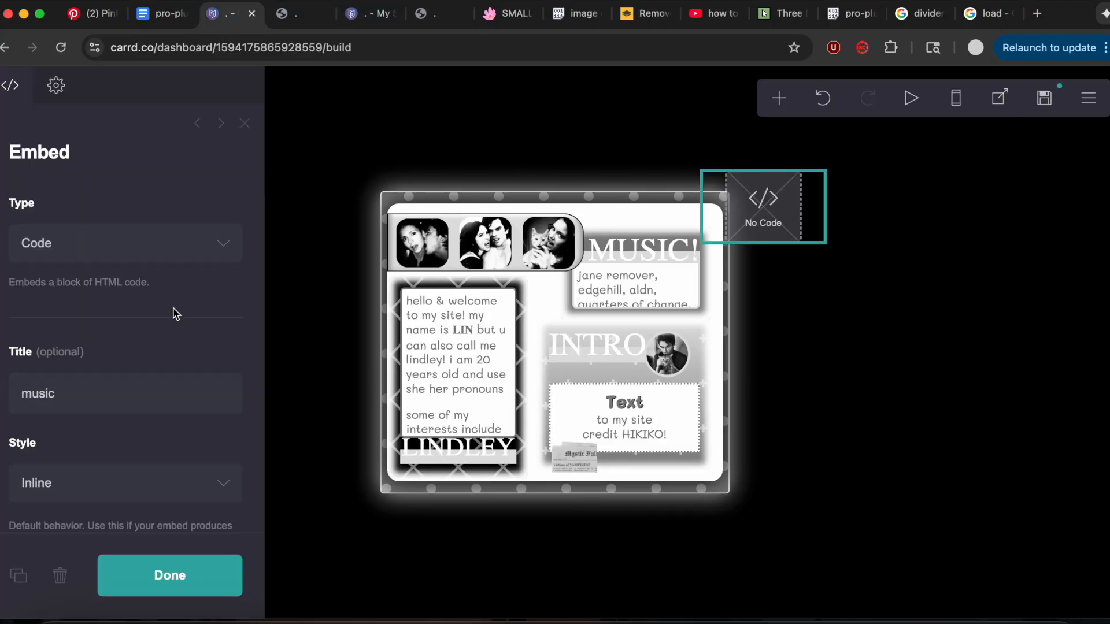
scroll(176, 313, "down", 4)
left_click(131, 418)
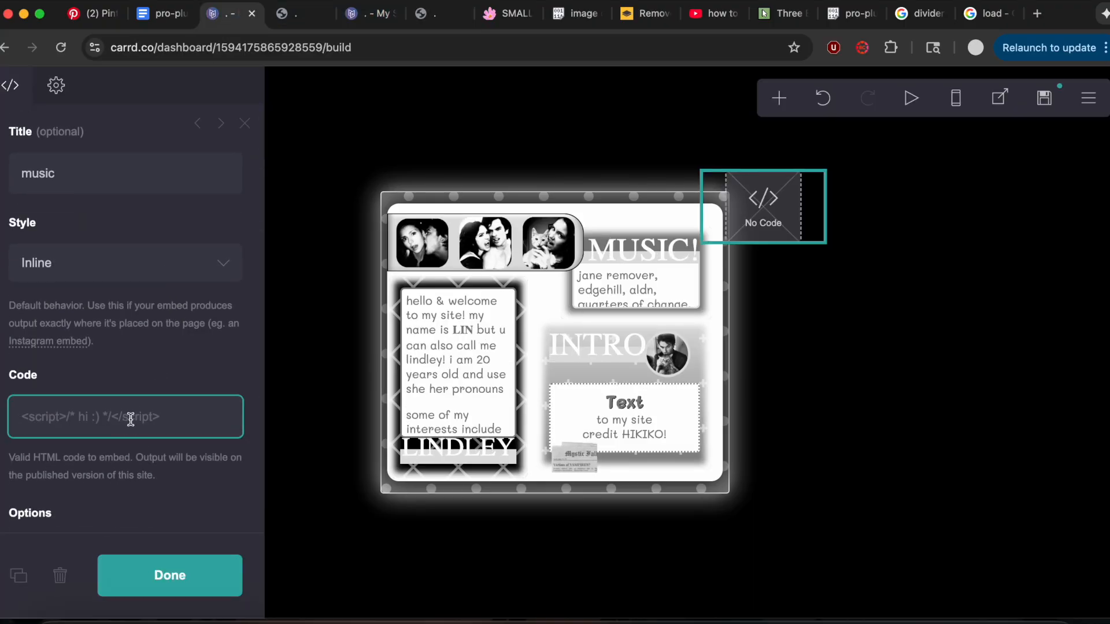
key("ctrl+v")
Set the #music-player height and width to 2em in the embed code.
scroll(131, 419, "down", 4)
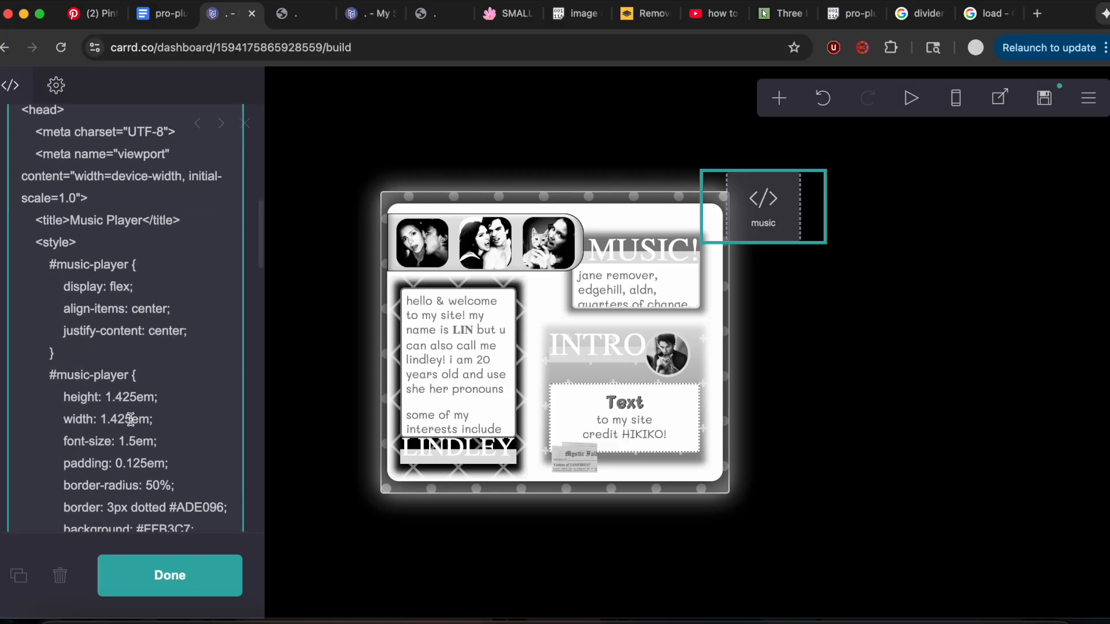
left_click_drag(135, 356, 108, 359)
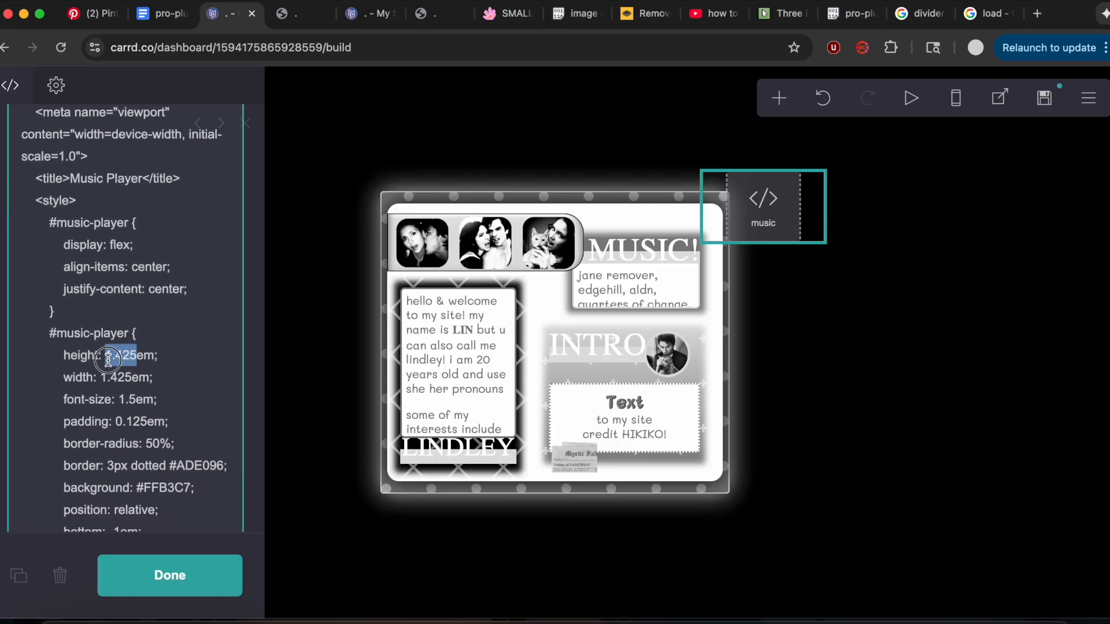
type("2")
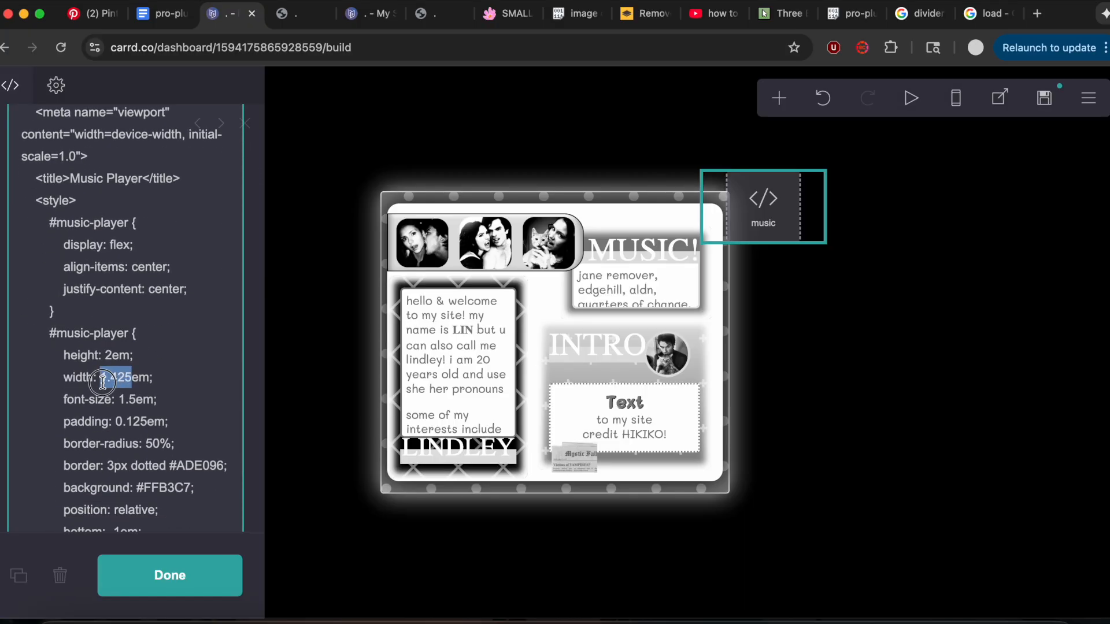
type("2")
Change the #music-player border color to black and its background to white in the embed code.
scroll(242, 324, "down", 3)
left_click_drag(218, 295, 170, 297)
type("6")
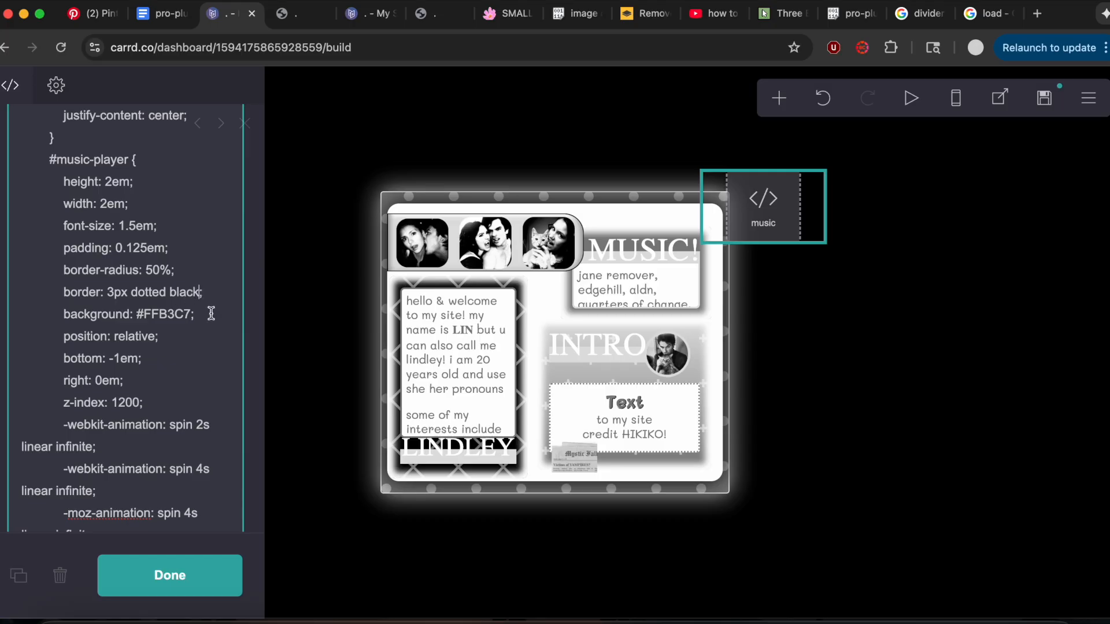
left_click_drag(187, 323, 154, 319)
key("BackSpace")
Copy the Dropbox song link from the audio tag of the reference site's music embed.
left_click(359, 14)
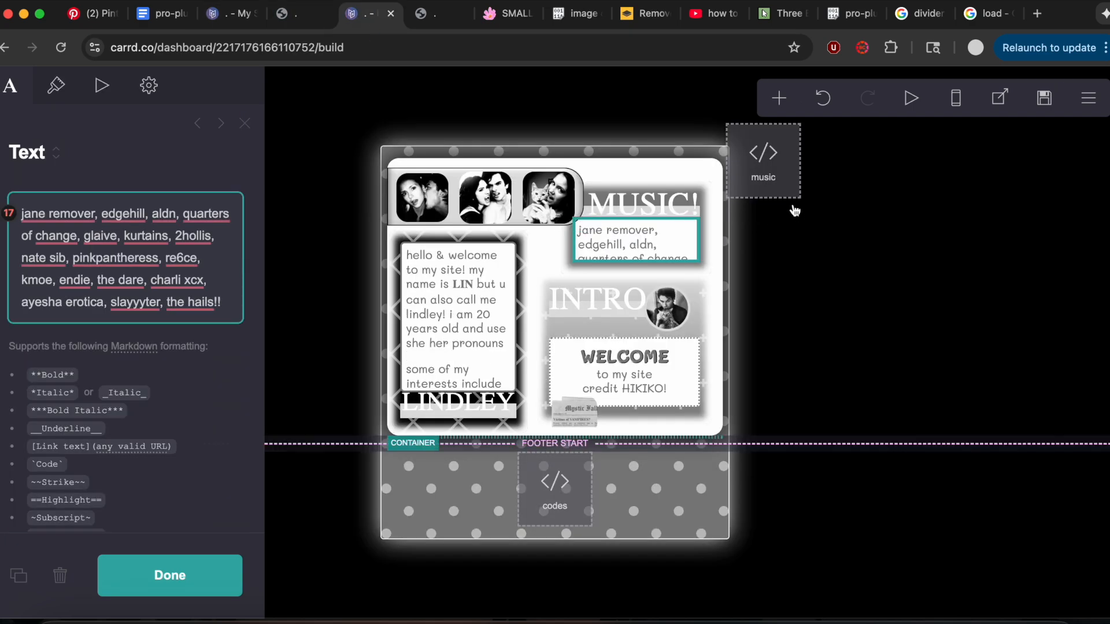
left_click(789, 183)
scroll(169, 367, "down", 10)
scroll(168, 364, "up", 5)
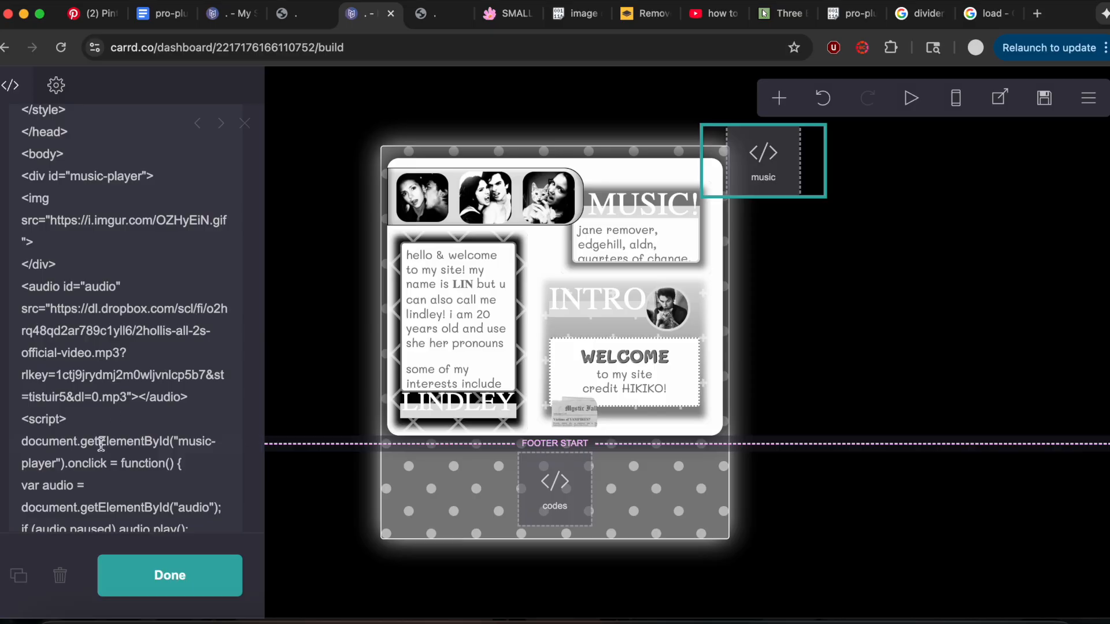
left_click_drag(128, 404, 52, 317)
key("super+c")
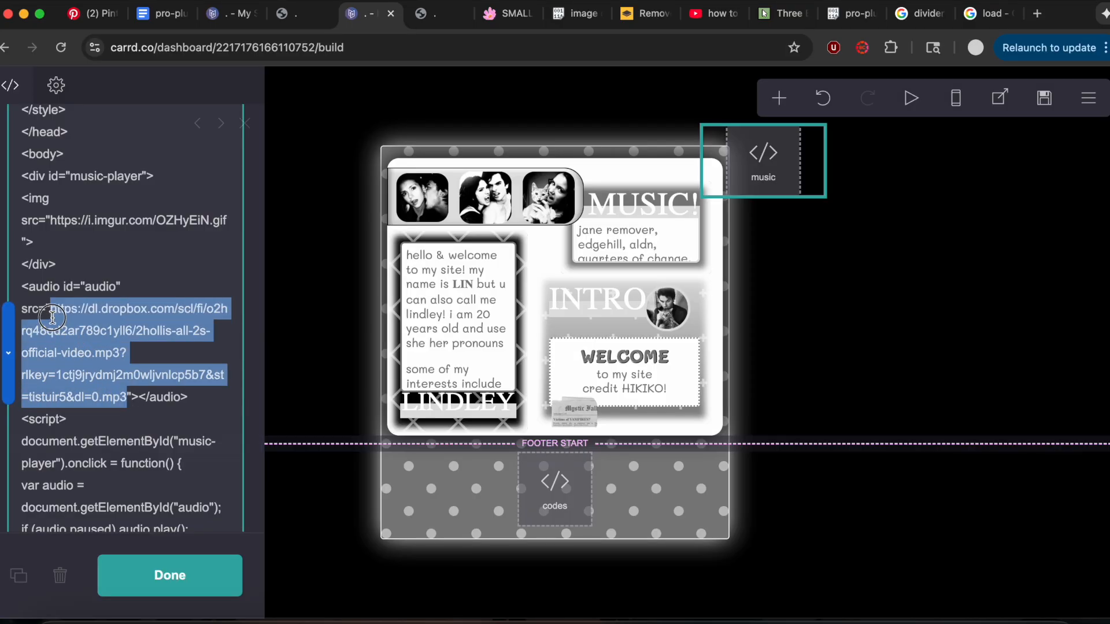
Replace the audio source link in the new site's music embed with the copied Dropbox song link.
left_click(228, 13)
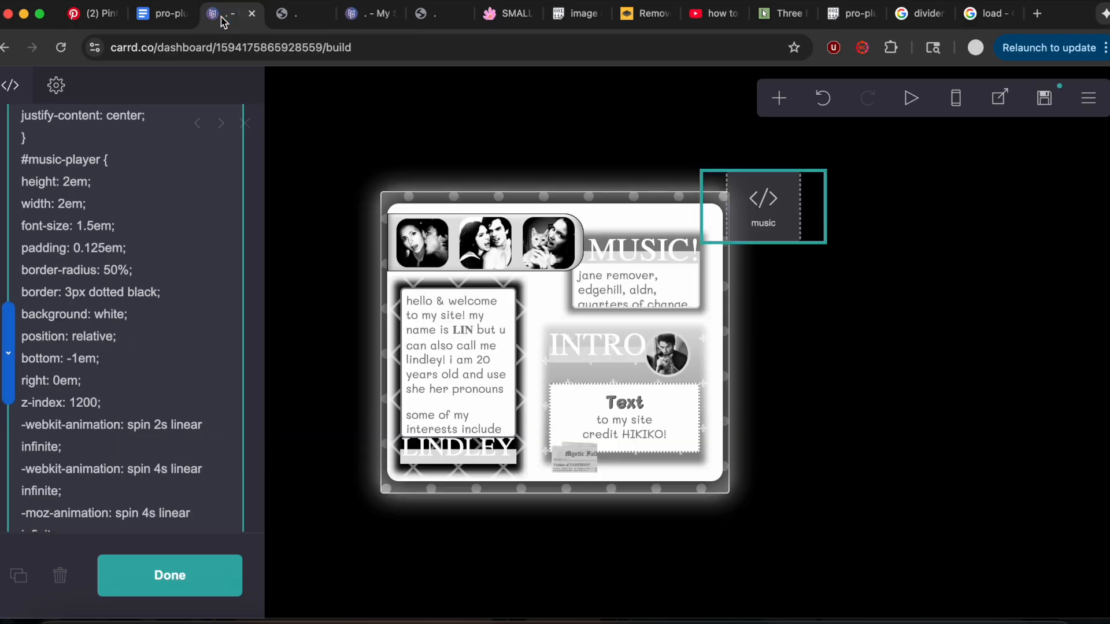
scroll(134, 361, "down", 10)
scroll(134, 361, "up", 5)
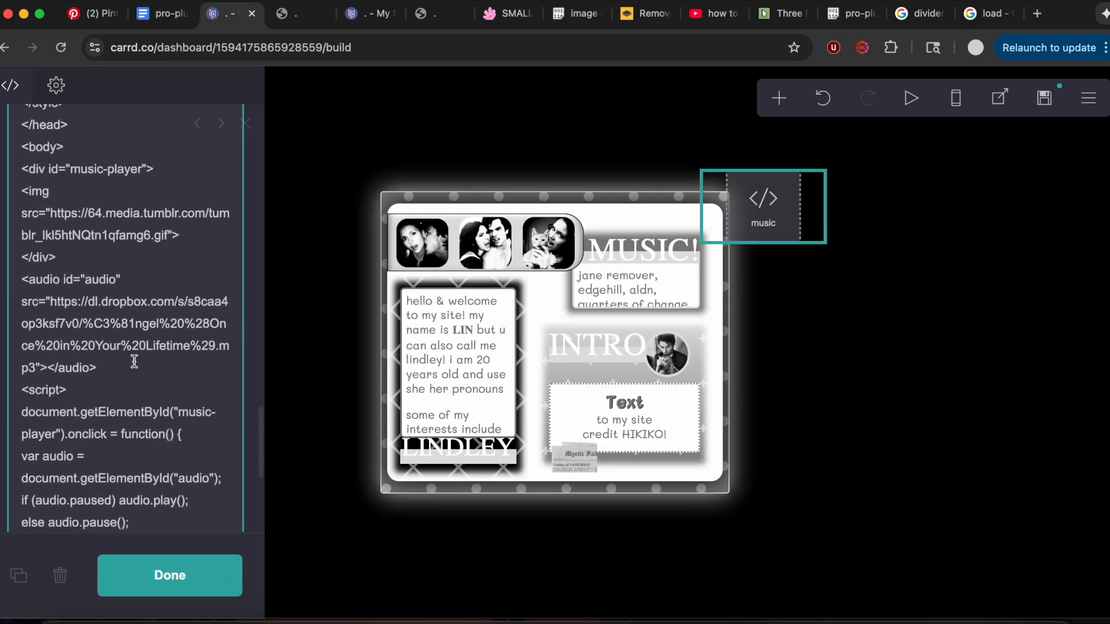
left_click_drag(52, 317, 36, 378)
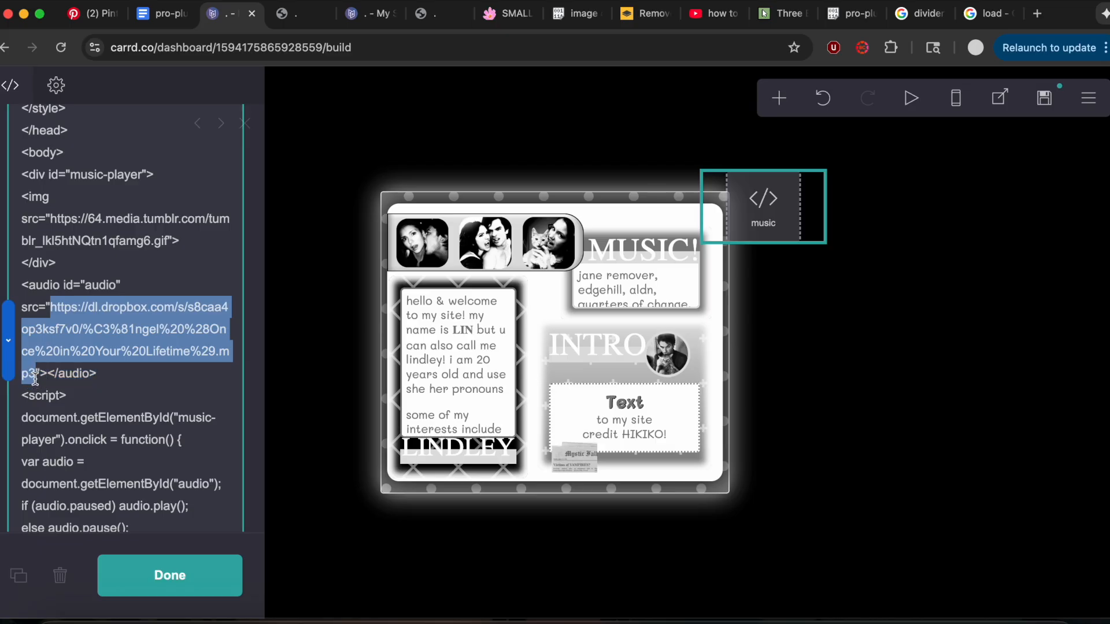
key("super+v")
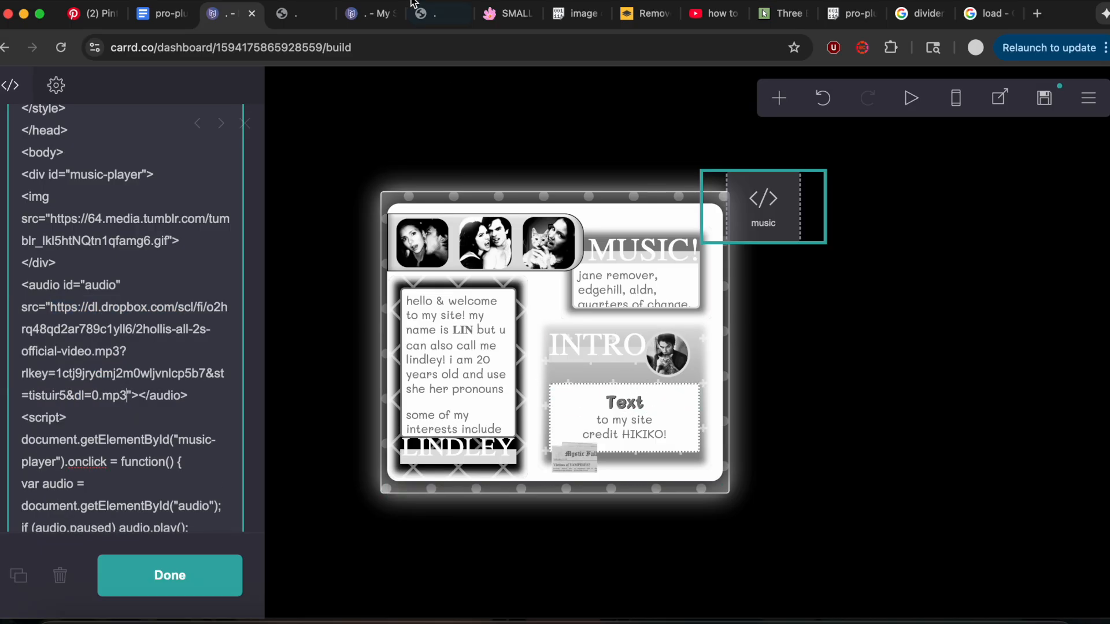
Copy the image address of a small bat pixel from the BLACK collection on the sadthemes smolpxl page.
left_click(442, 15)
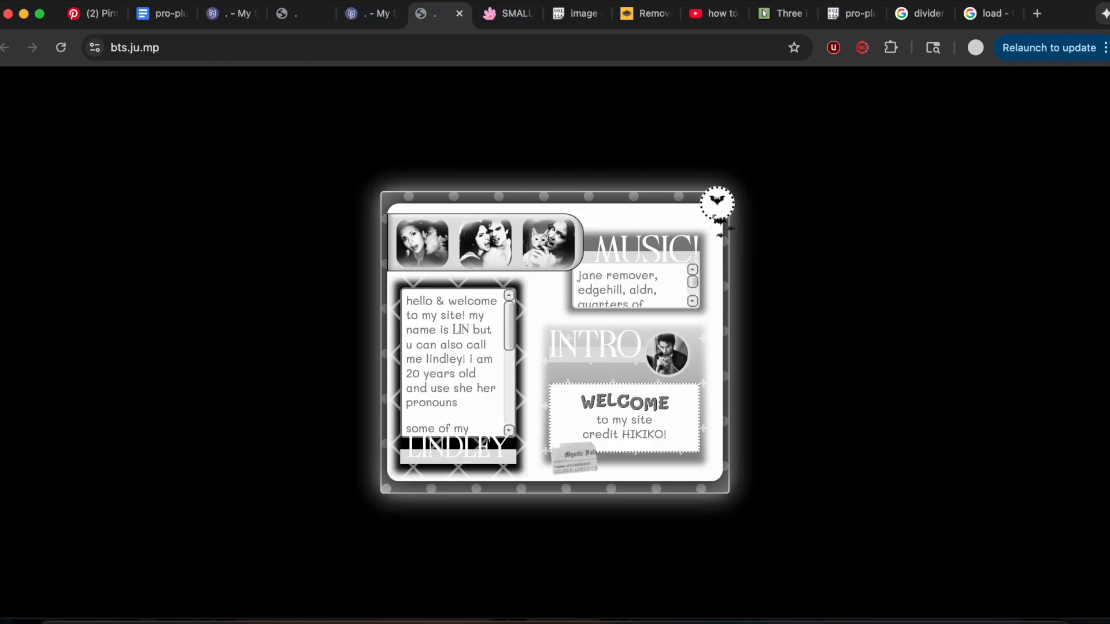
left_click(505, 18)
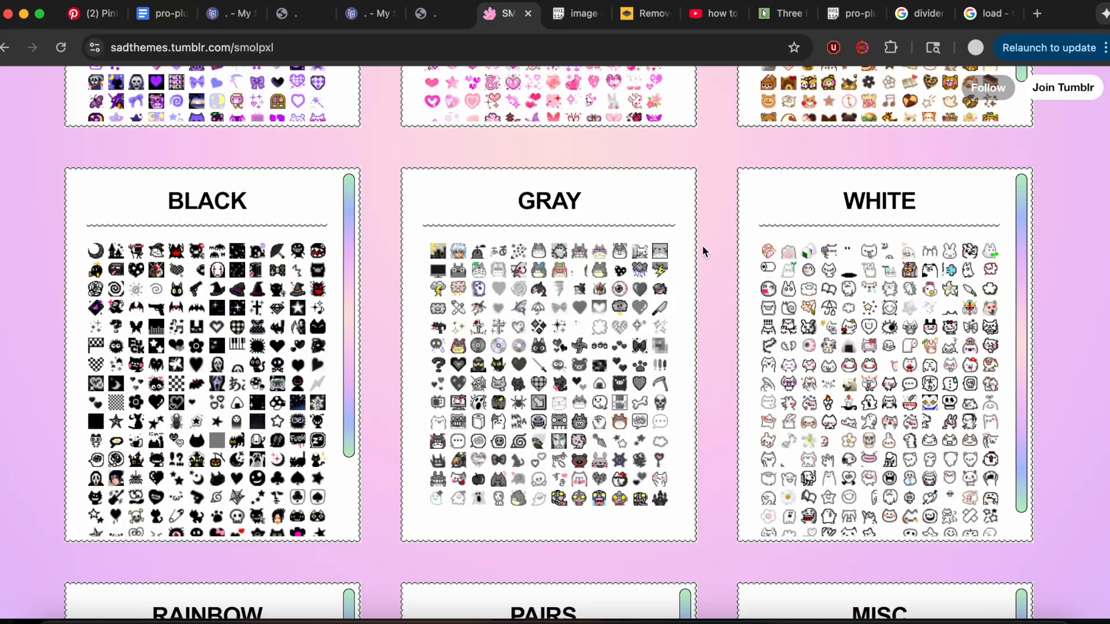
scroll(703, 247, "up", 16)
scroll(703, 247, "down", 20)
scroll(703, 247, "up", 3)
scroll(703, 252, "up", 2)
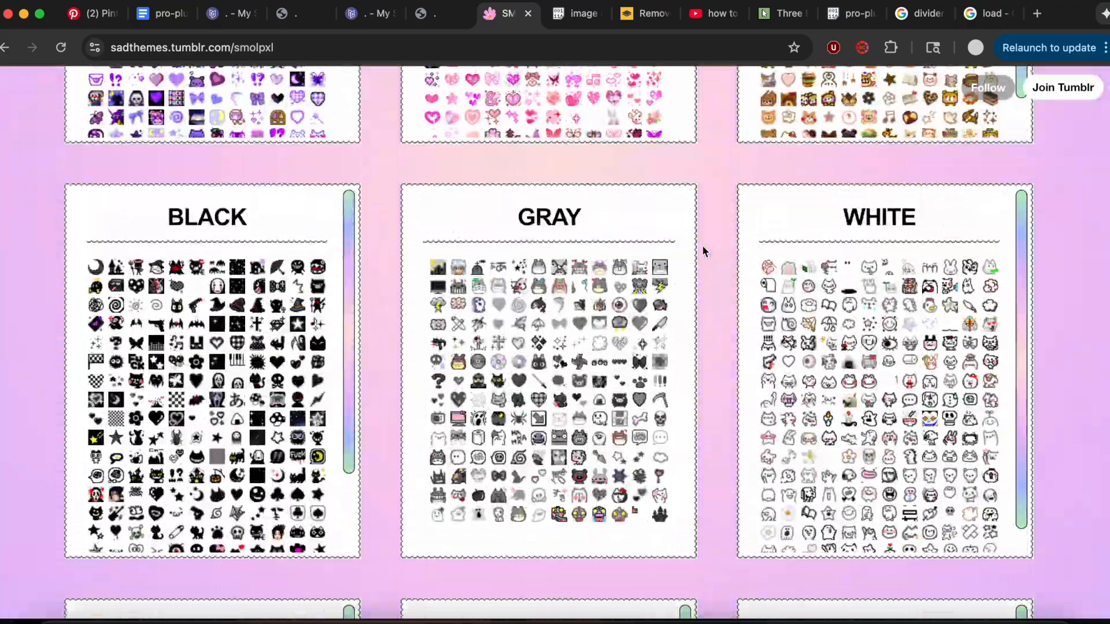
right_click(199, 328)
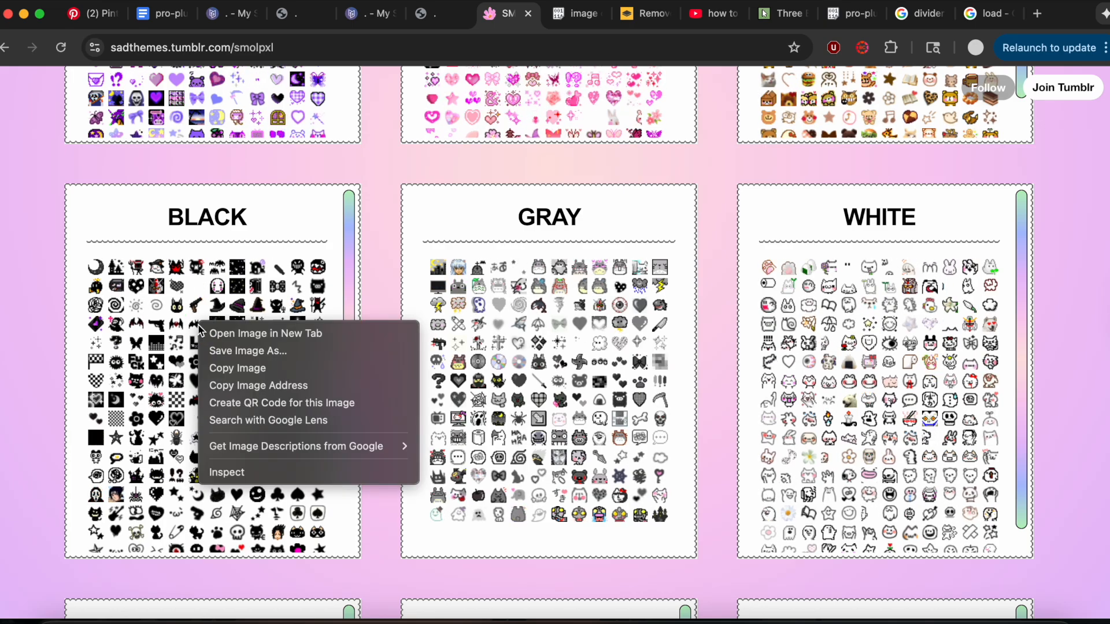
left_click(259, 385)
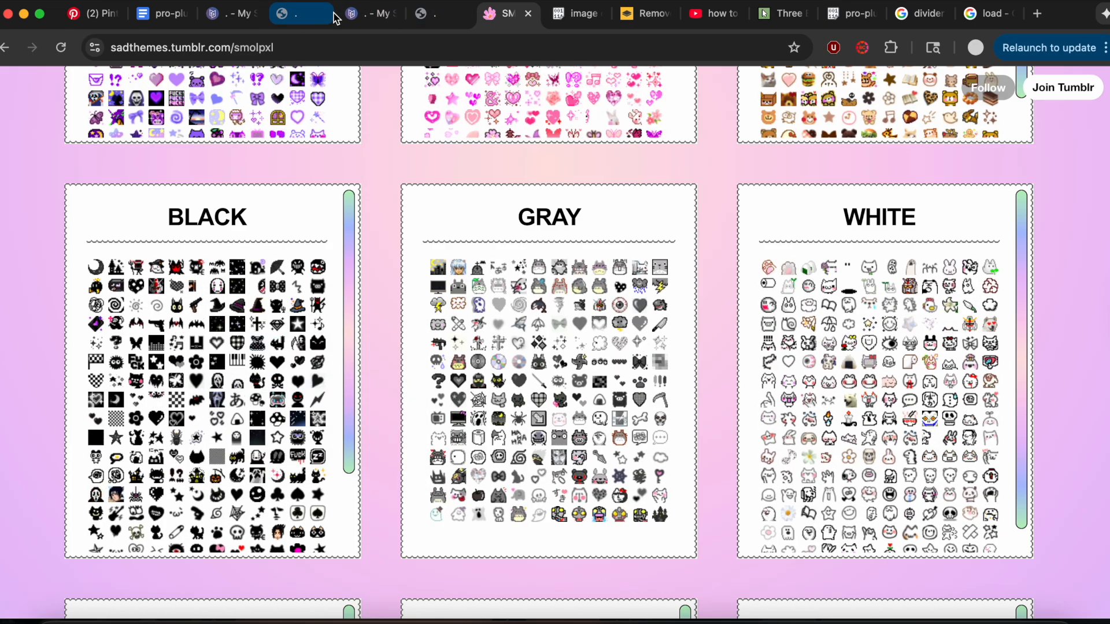
left_click(421, 13)
left_click(243, 13)
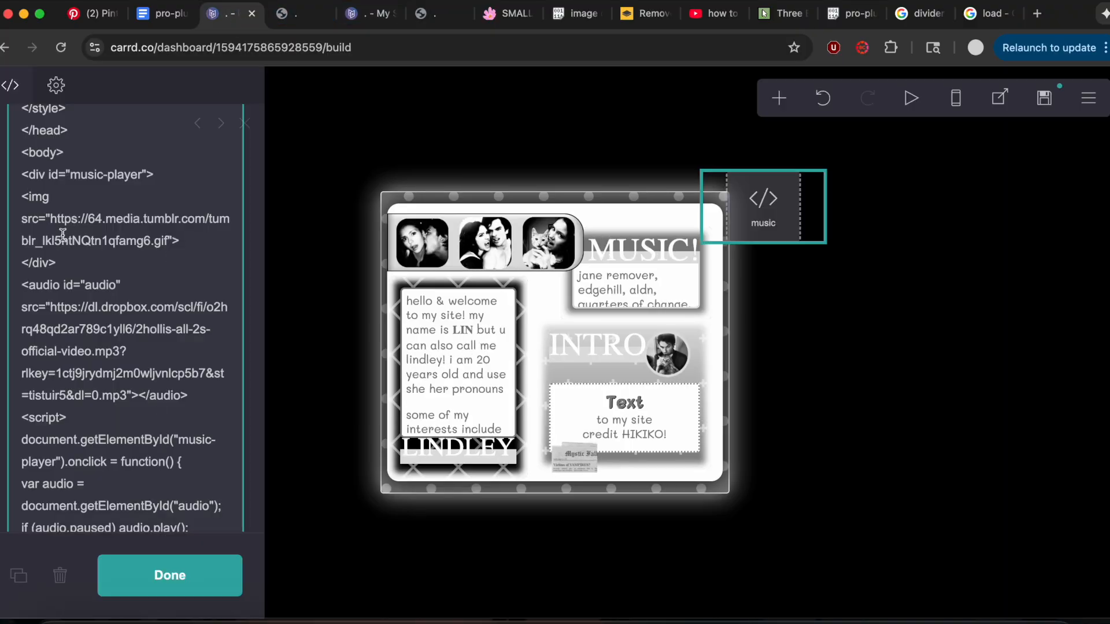
left_click_drag(50, 223, 167, 248)
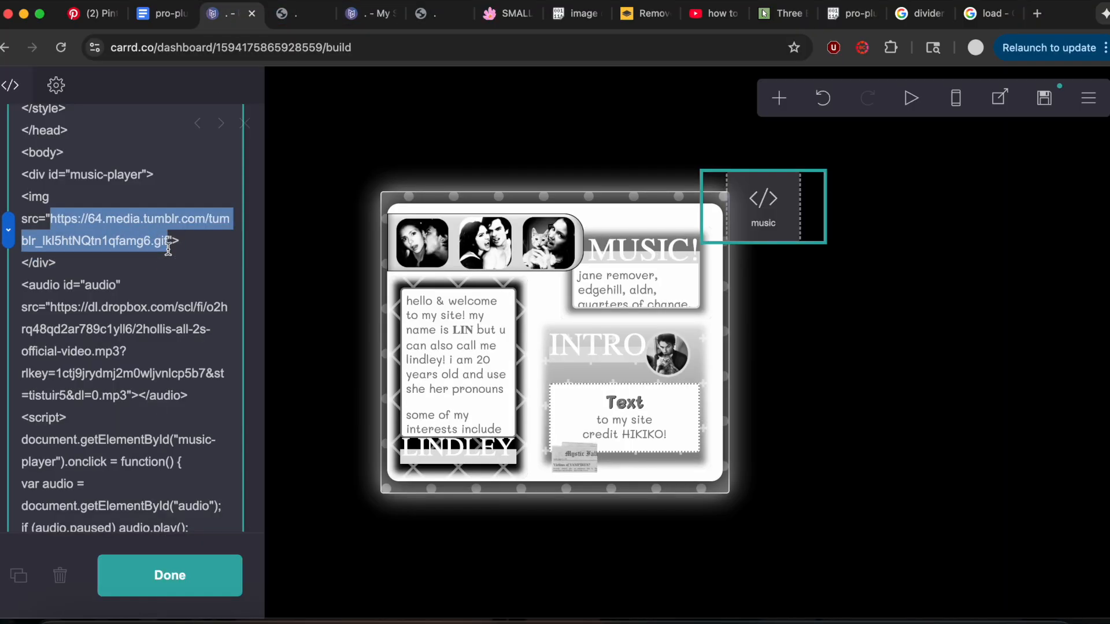
key("super+v")
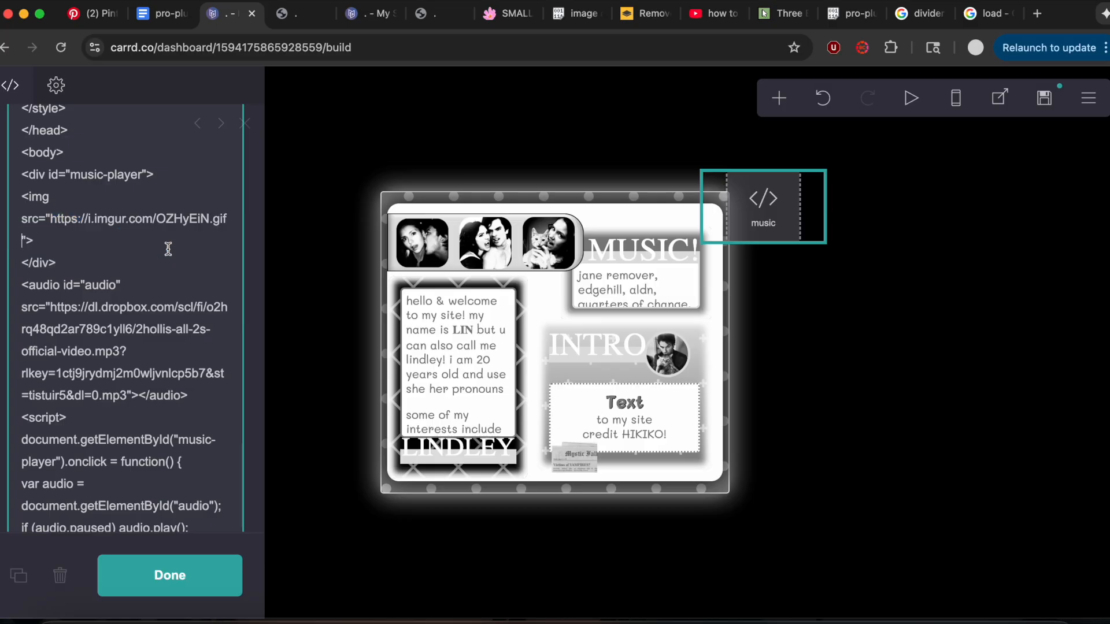
Add a control element below the page content and set its type to Footer Marker.
left_click(778, 97)
left_click(758, 453)
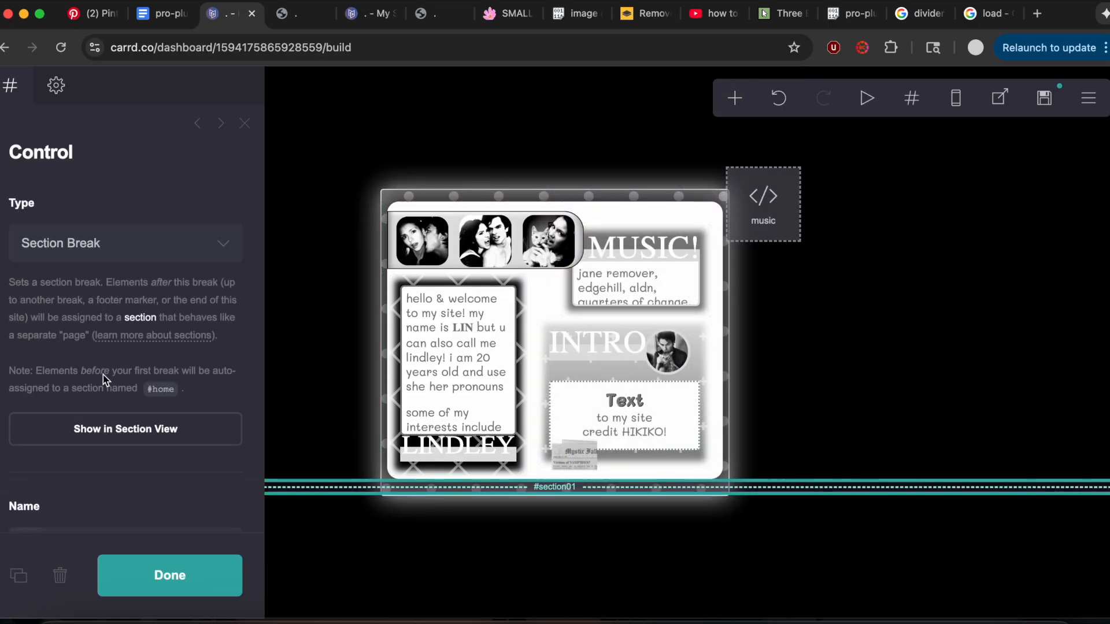
scroll(110, 405, "down", 1)
left_click(134, 221)
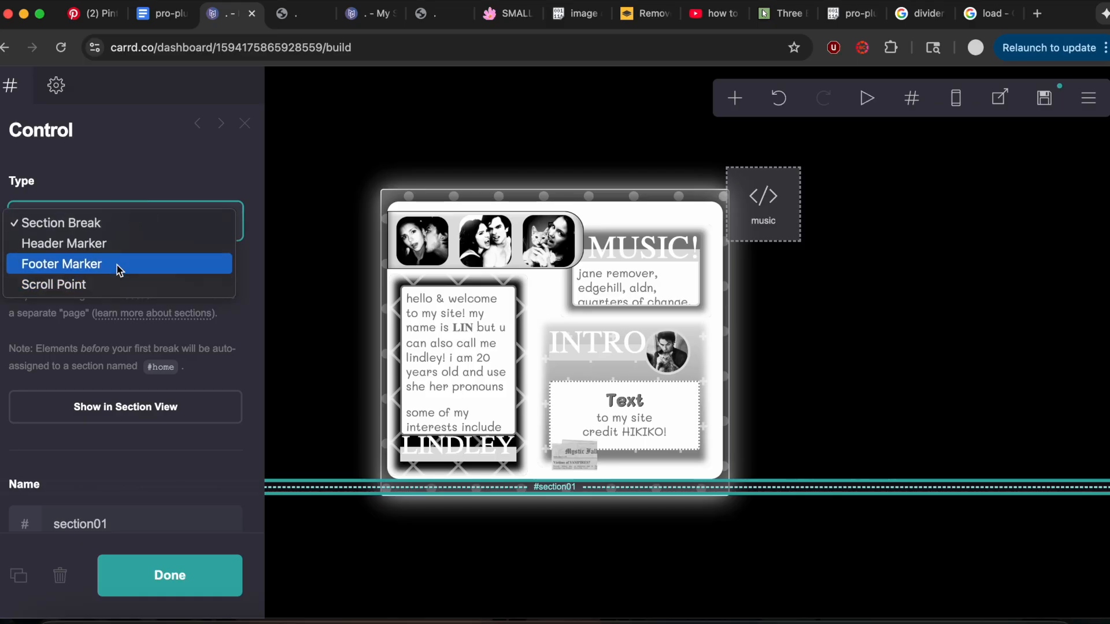
left_click(62, 264)
Add a code embed below the footer marker and title it codes.
left_click(778, 98)
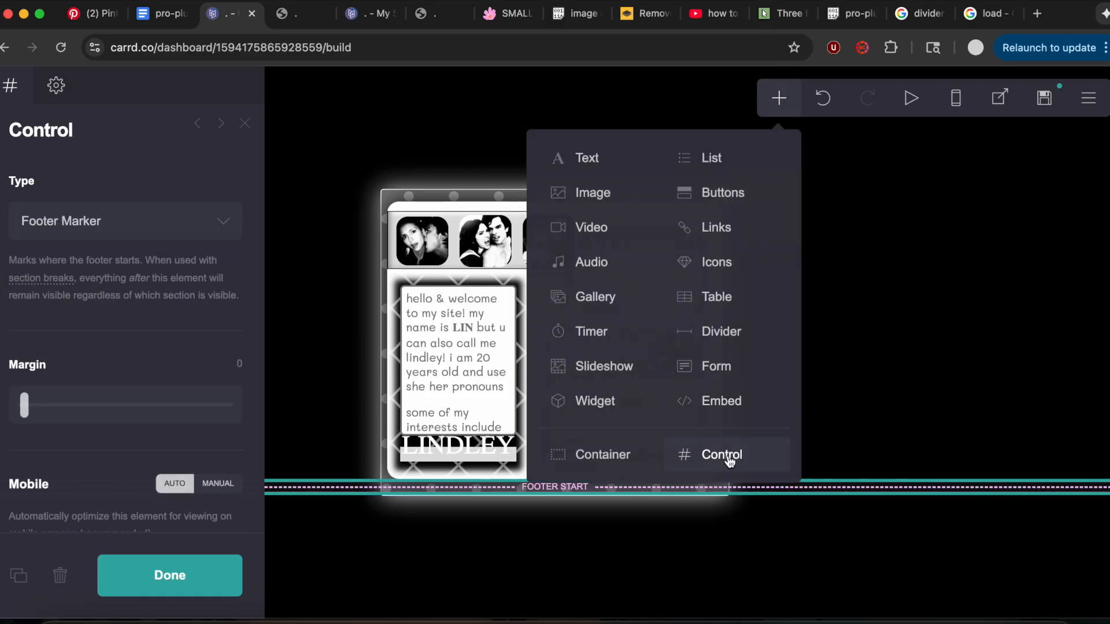
left_click(731, 402)
left_click(153, 381)
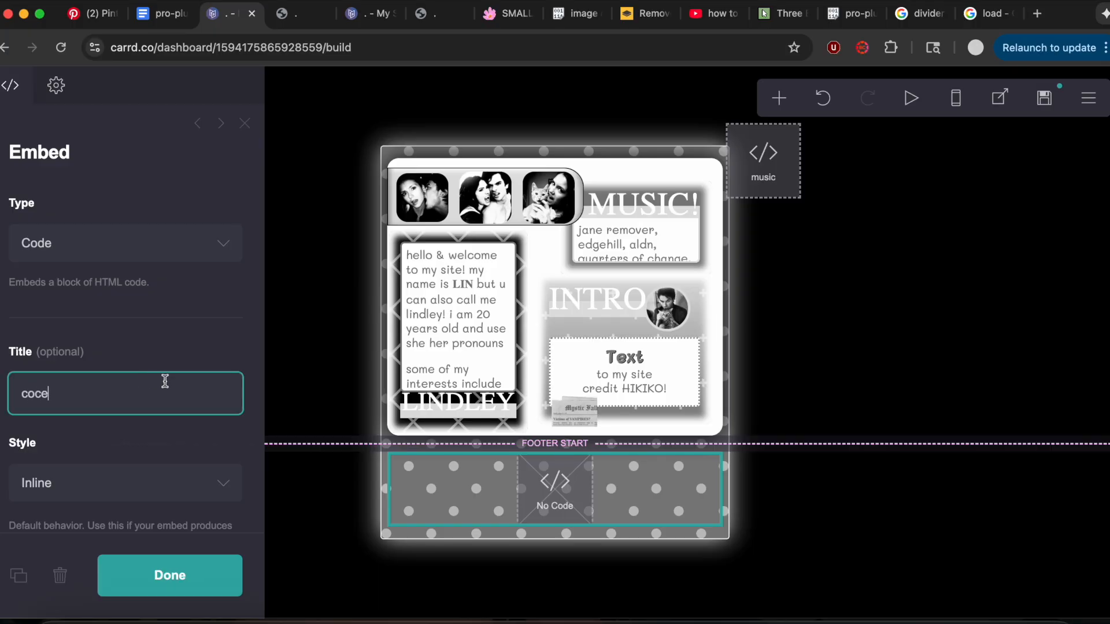
type("code")
left_click(186, 354)
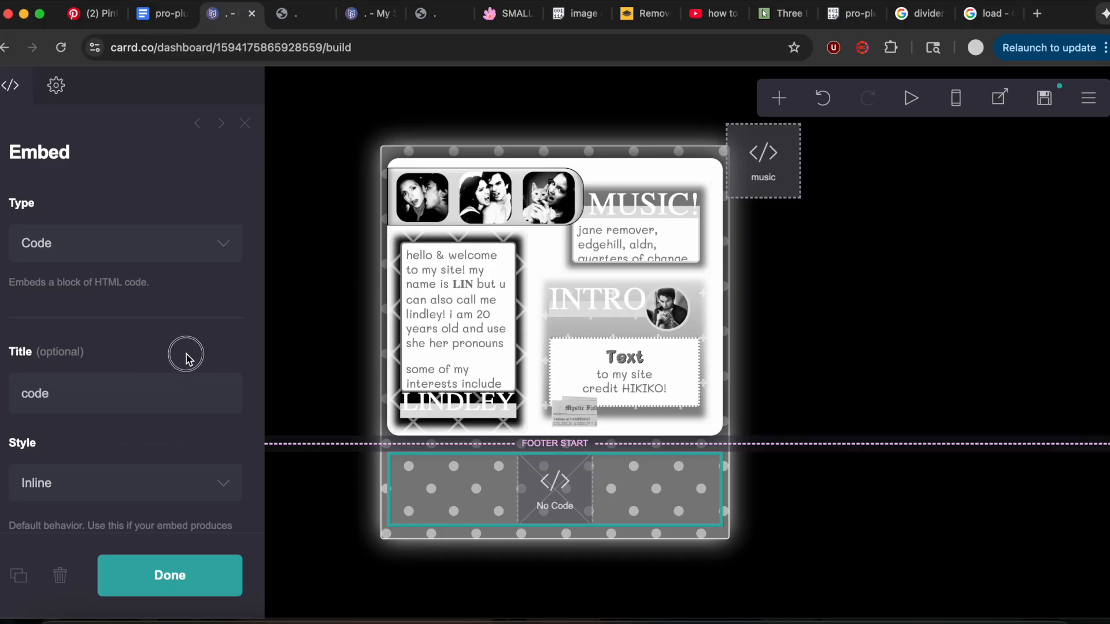
left_click(160, 392)
type("s")
left_click(175, 332)
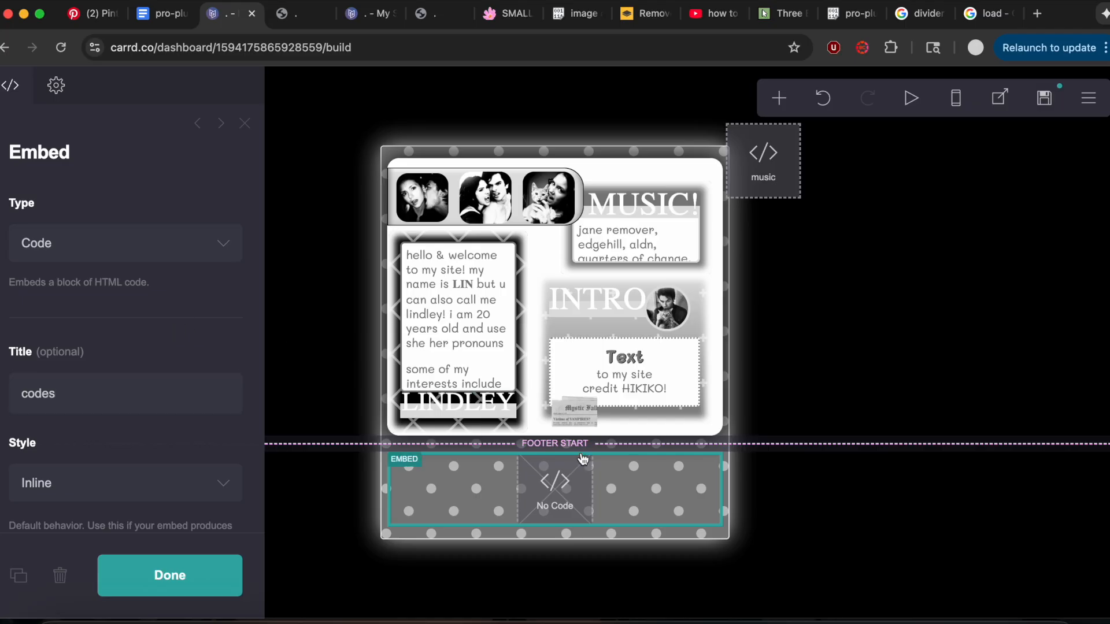
Copy the custom style and script code from the pro-plus code page.
left_click(643, 13)
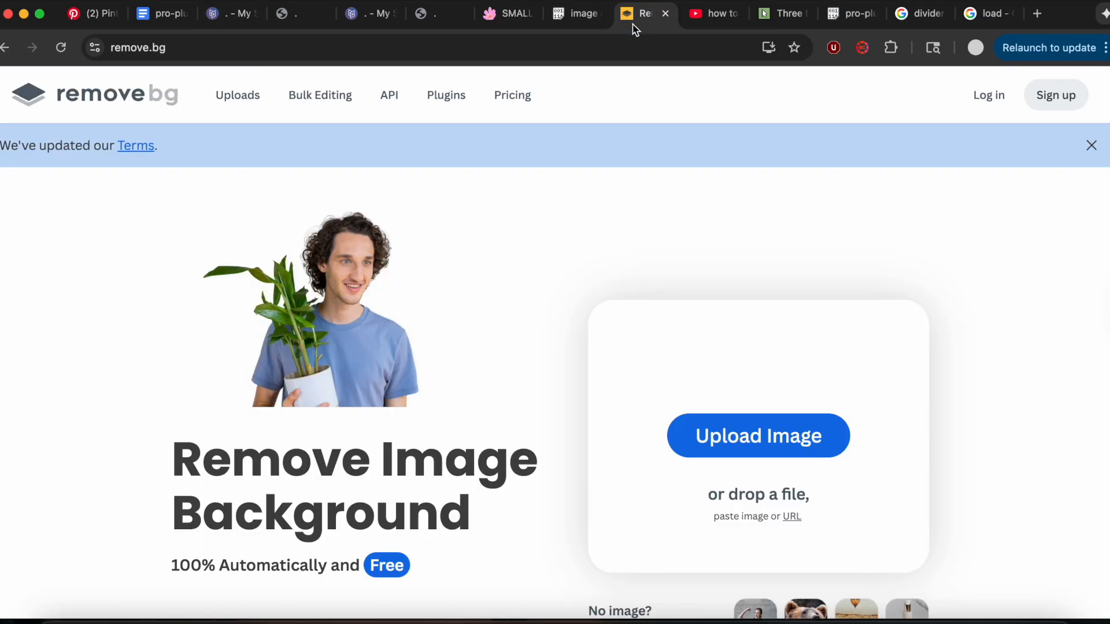
left_click(213, 18)
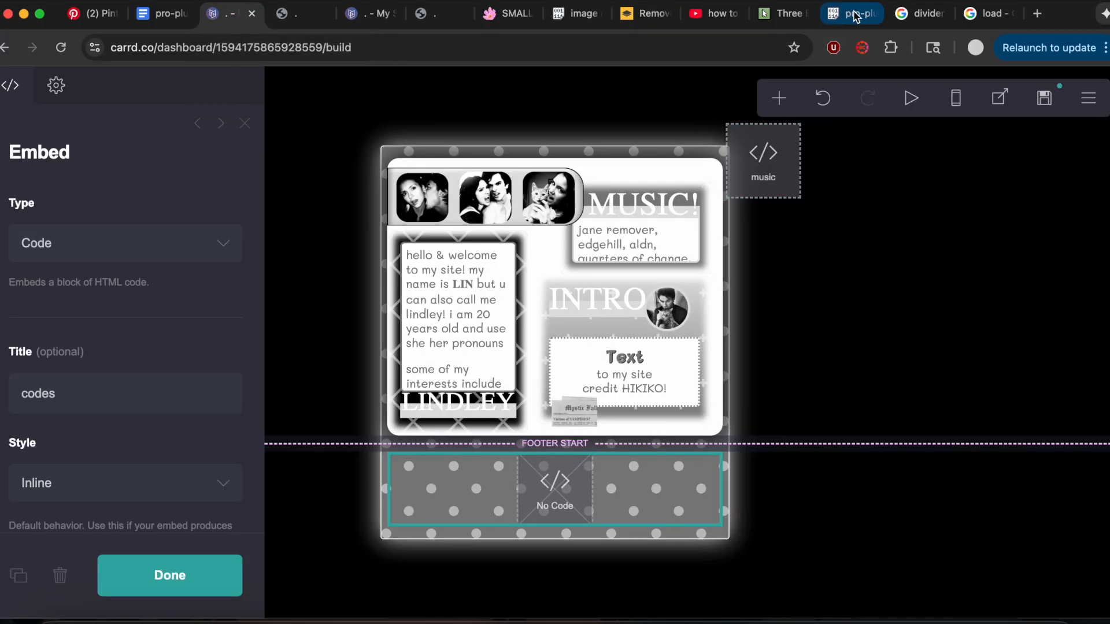
left_click(854, 17)
scroll(108, 203, "up", 2)
left_click_drag(75, 184, 757, 161)
scroll(238, 554, "down", 20)
Paste the copied style and script code into the codes embed on the Carrd site.
left_click(231, 13)
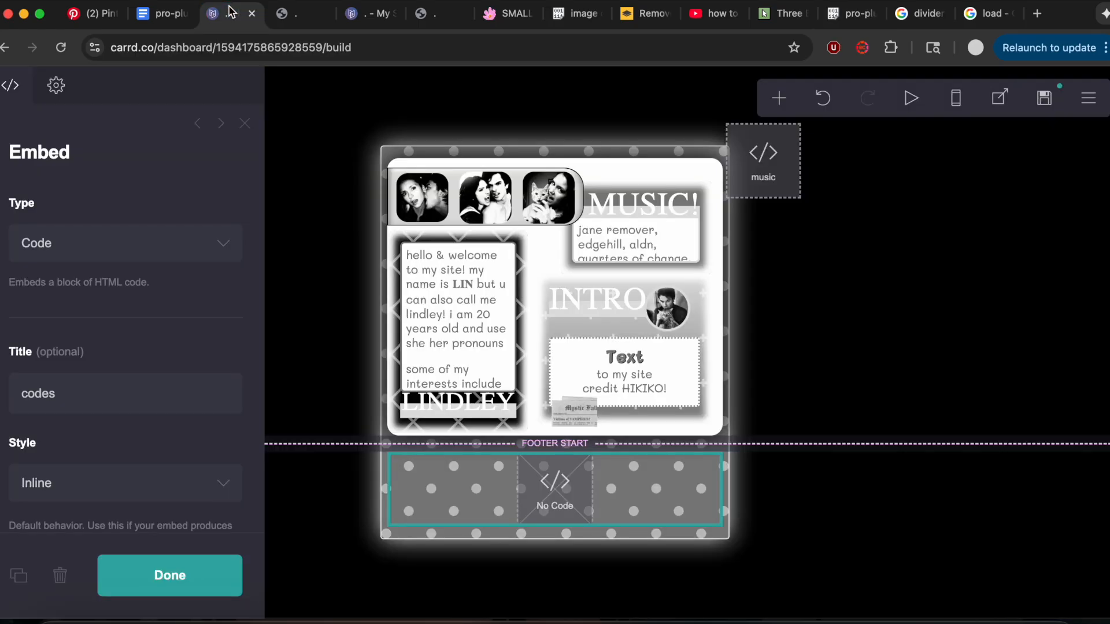
scroll(120, 438, "down", 5)
left_click(103, 408)
key("super+v")
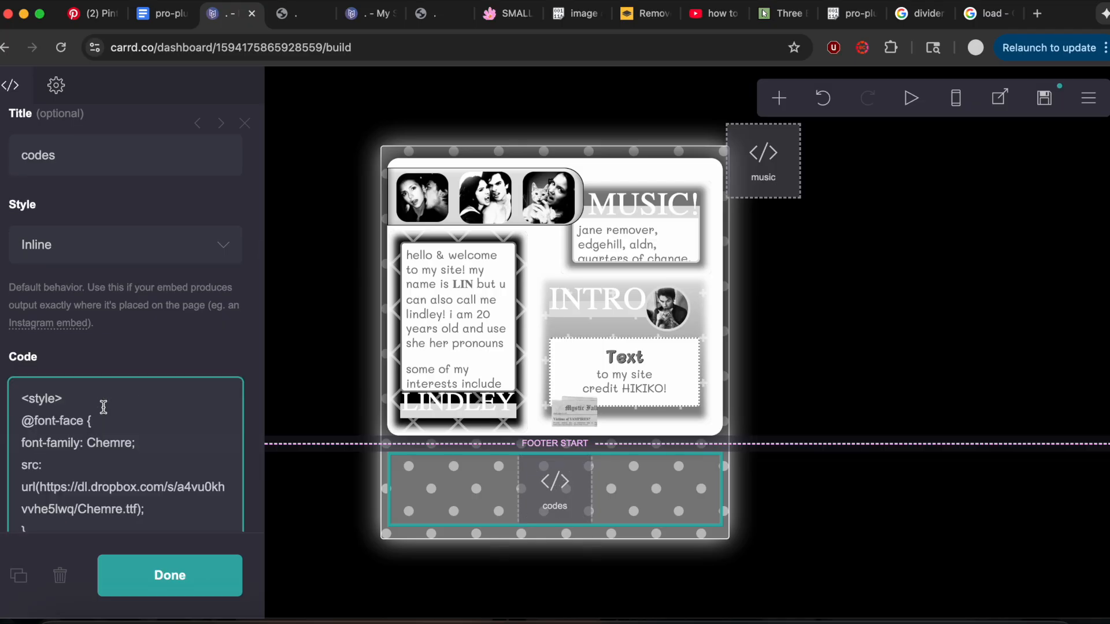
Examine the mask rule for #image01, #image02 and #image03 in the codes embed and check the element IDs of the strip photos.
scroll(66, 290, "down", 3)
scroll(103, 361, "down", 2)
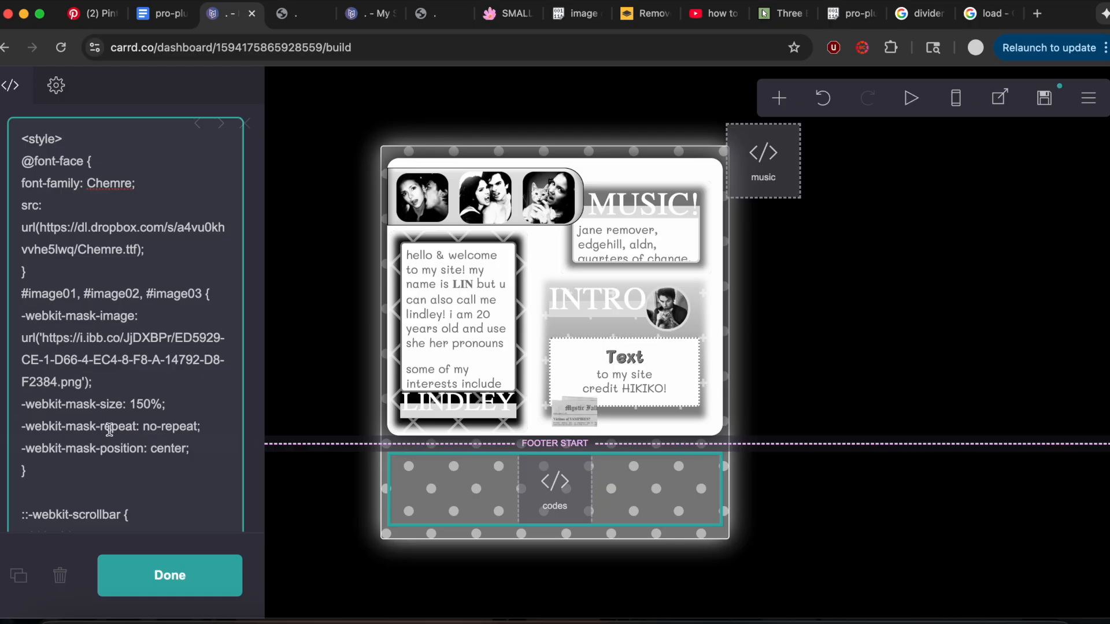
left_click(431, 14)
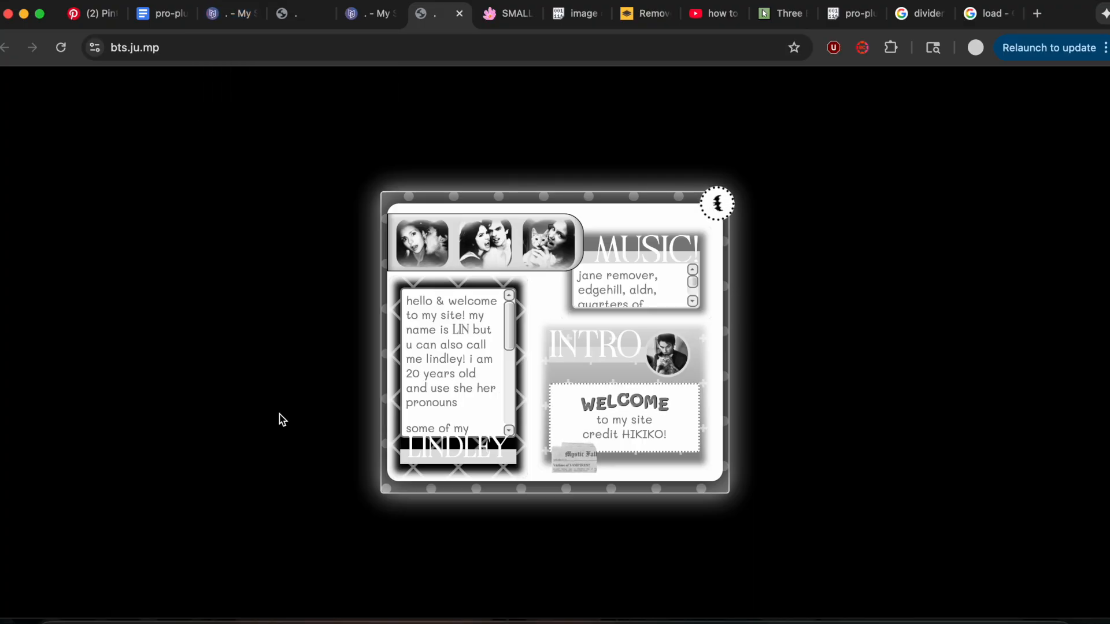
left_click(227, 18)
left_click(411, 208)
left_click(149, 94)
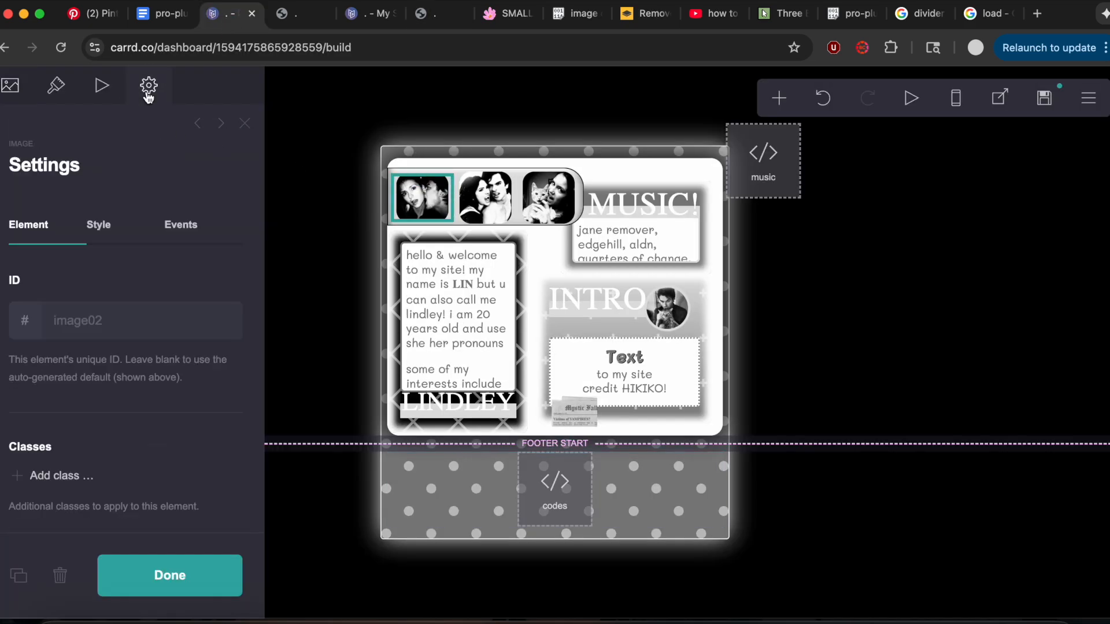
left_click(543, 186)
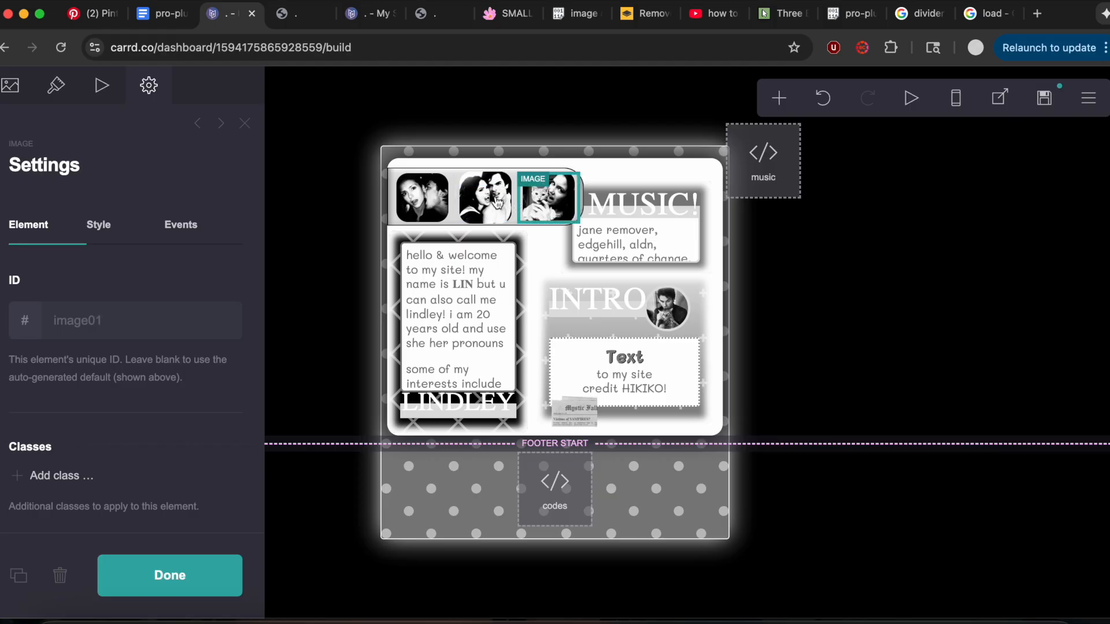
left_click(539, 504)
scroll(101, 389, "down", 1)
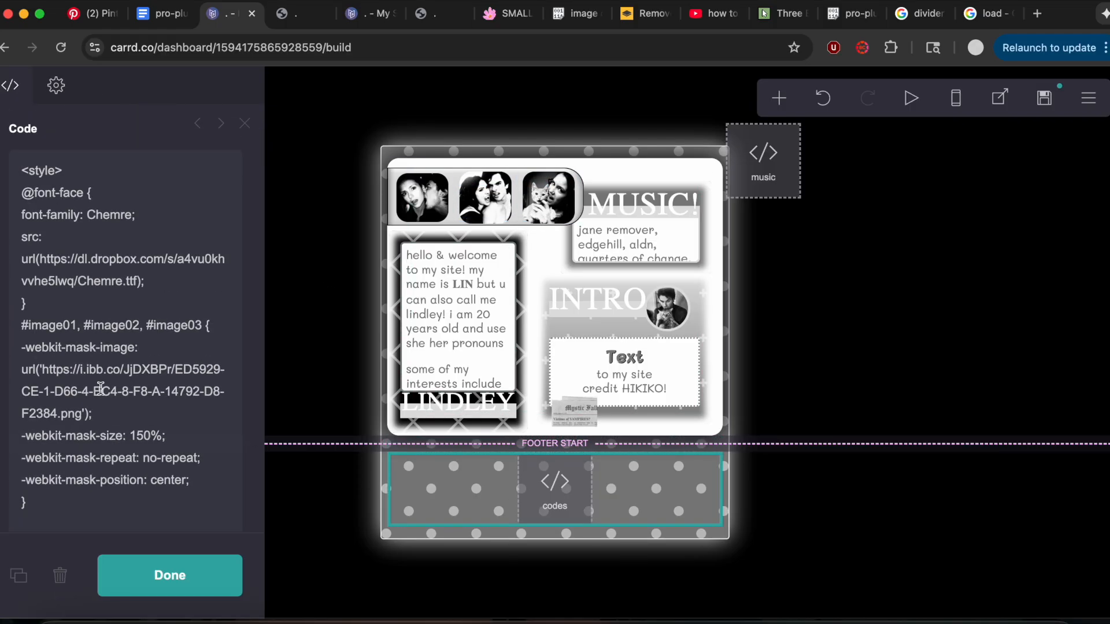
scroll(70, 370, "down", 2)
left_click_drag(12, 274, 240, 274)
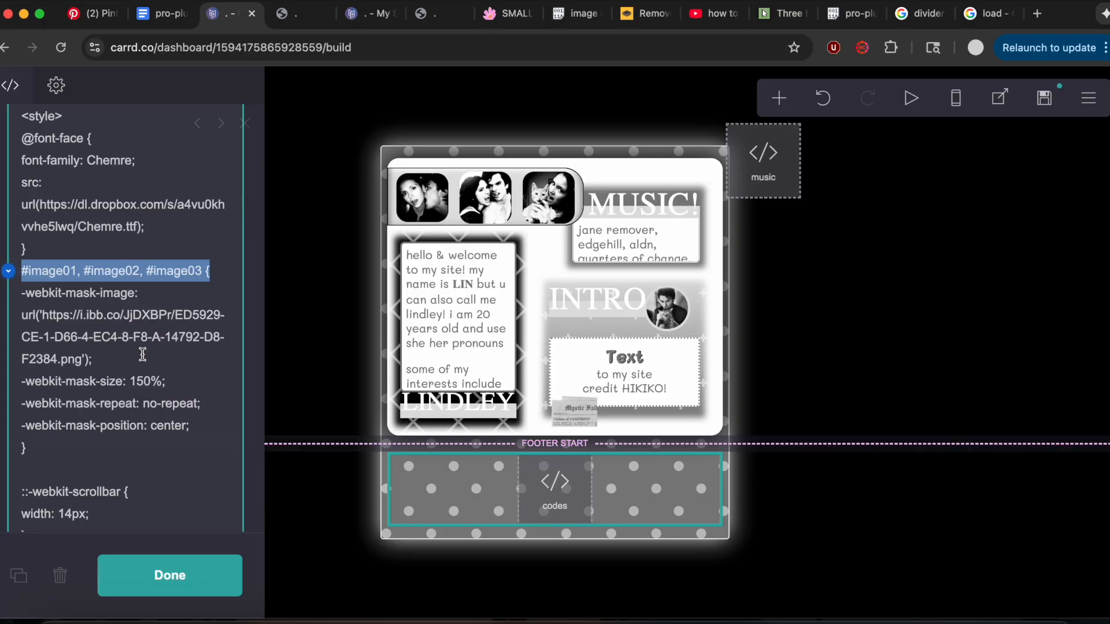
Review the webkit-scrollbar rules in the codes embed and compare them with the scrollbars on the reference site.
scroll(143, 355, "down", 15)
scroll(143, 355, "down", 1)
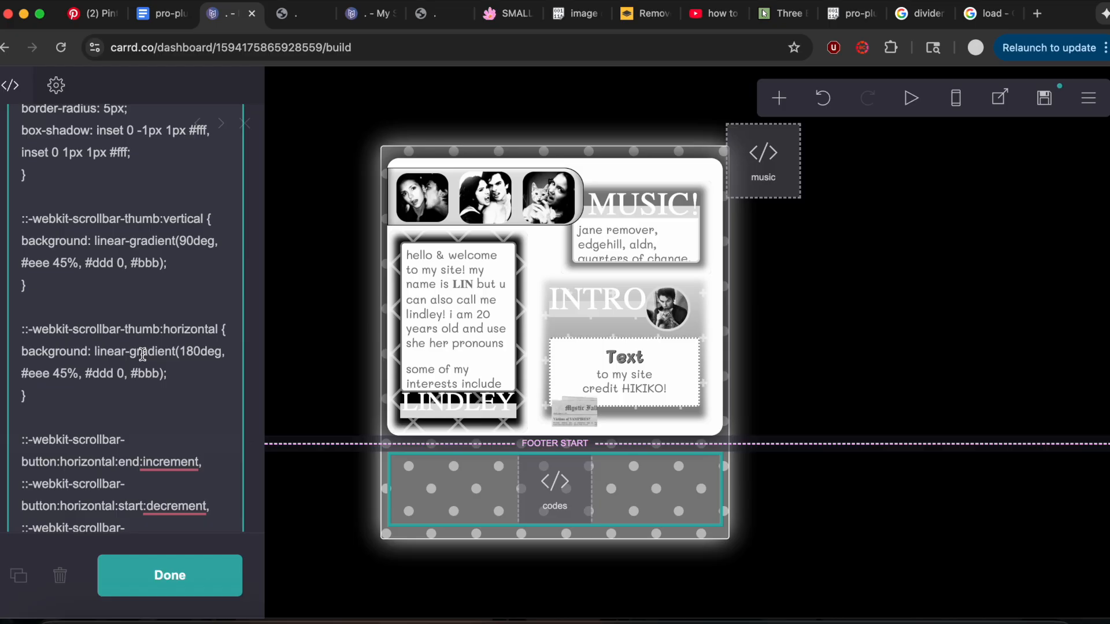
left_click(422, 13)
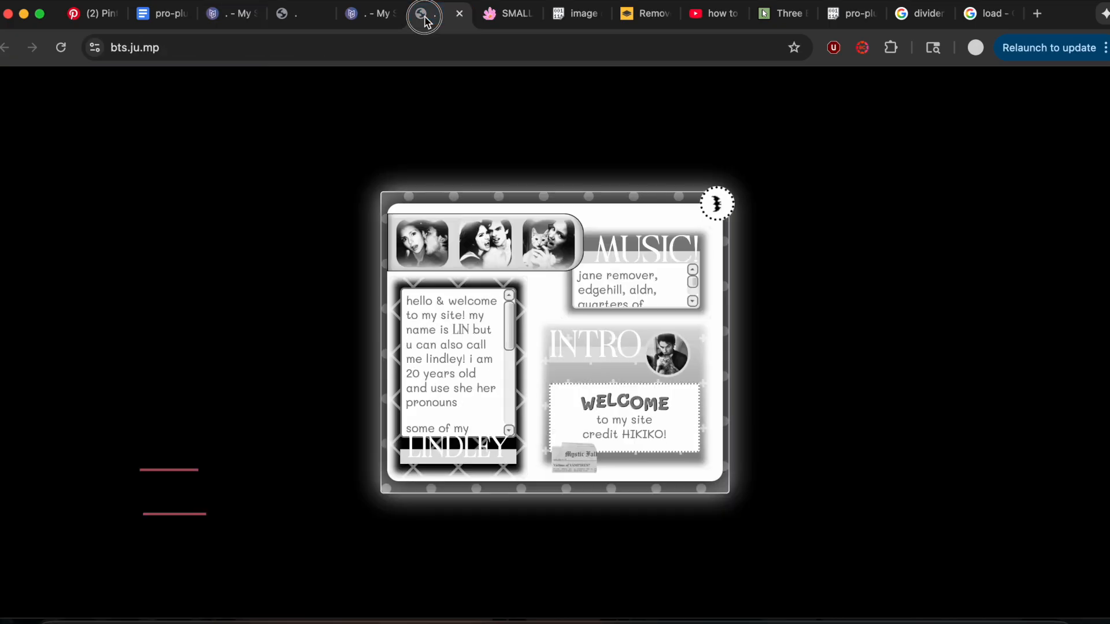
left_click(230, 15)
scroll(107, 289, "down", 15)
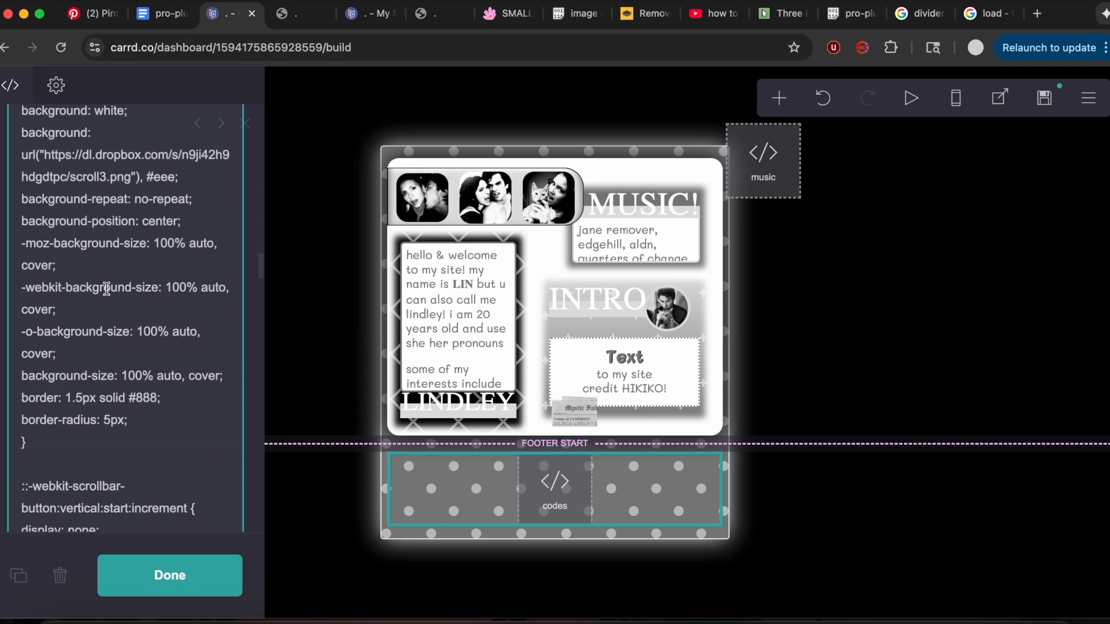
scroll(106, 289, "down", 15)
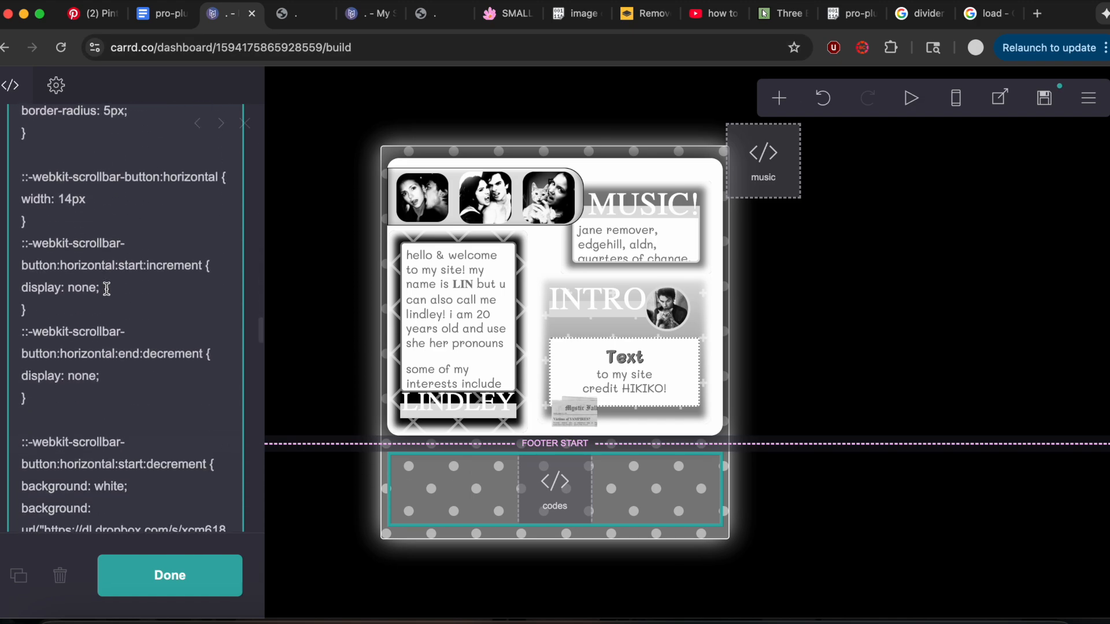
scroll(106, 288, "down", 15)
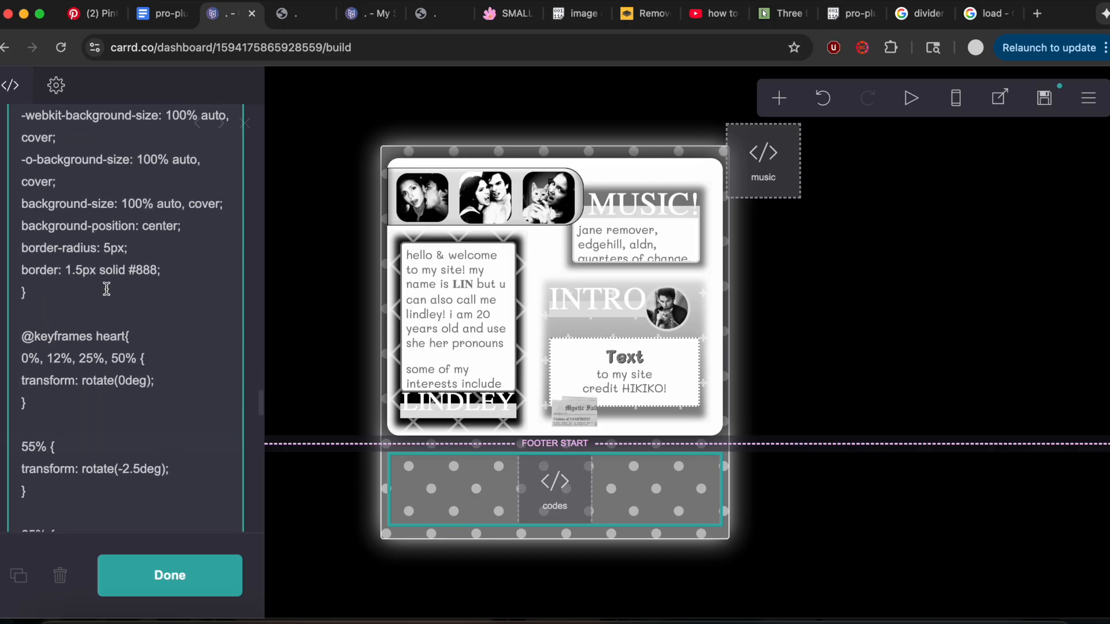
Compare the heart keyframes and wobbly text script in the codes embed with the animations on the reference site.
left_click(450, 19)
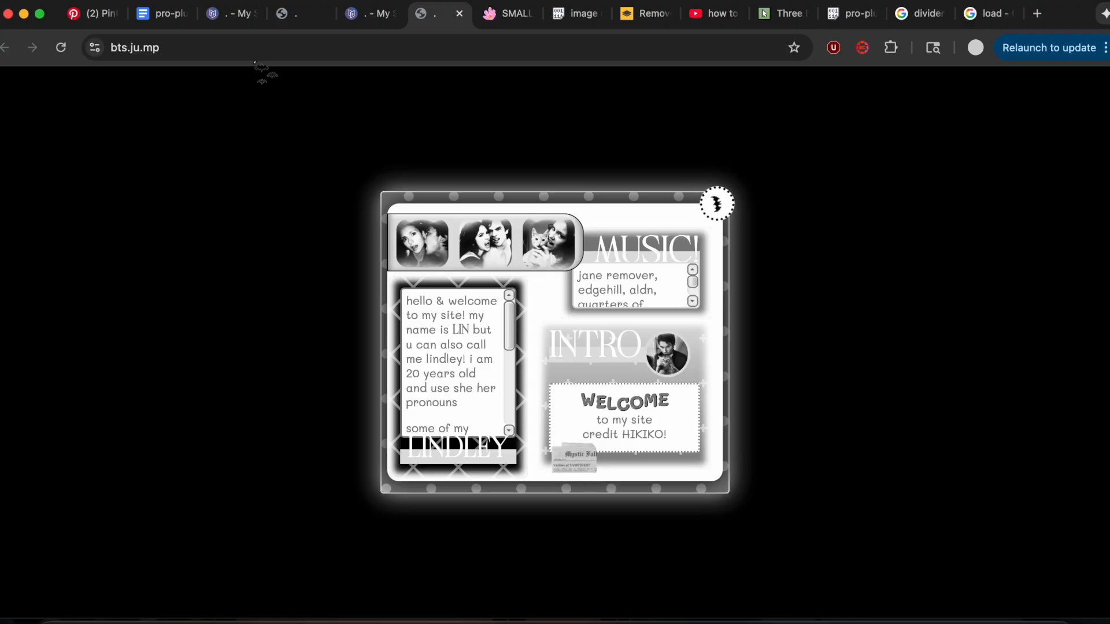
left_click(229, 13)
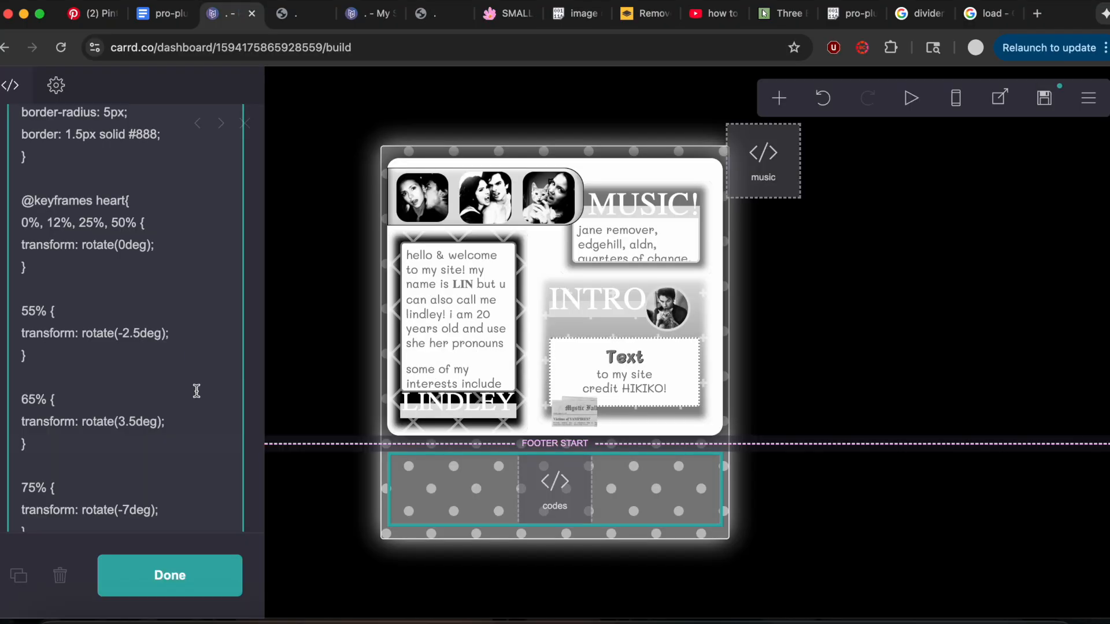
scroll(196, 392, "down", 8)
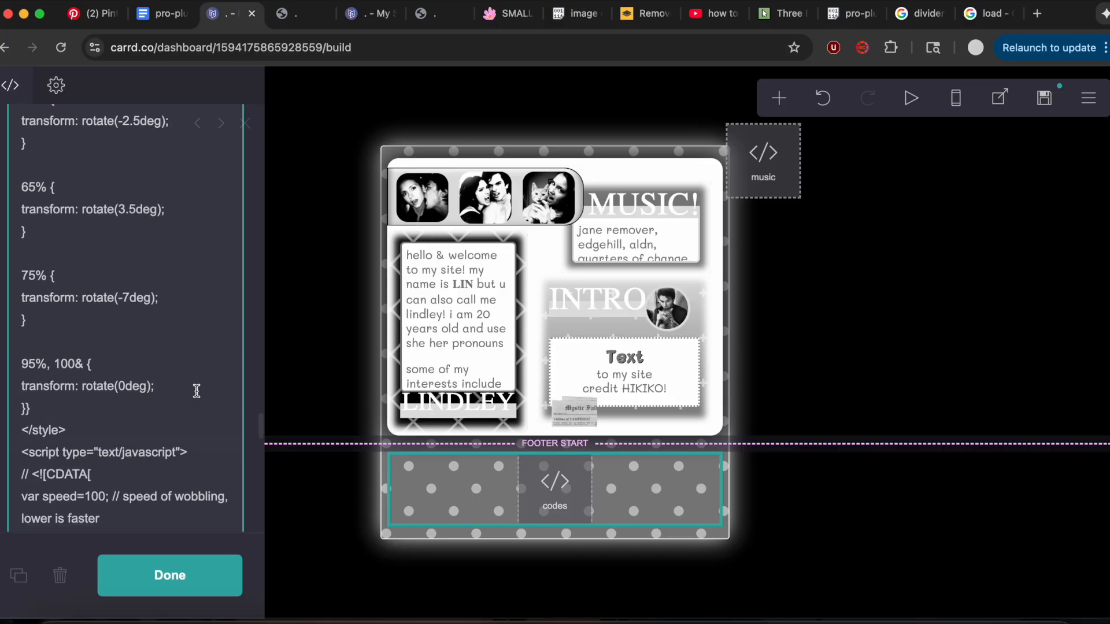
scroll(196, 392, "down", 2)
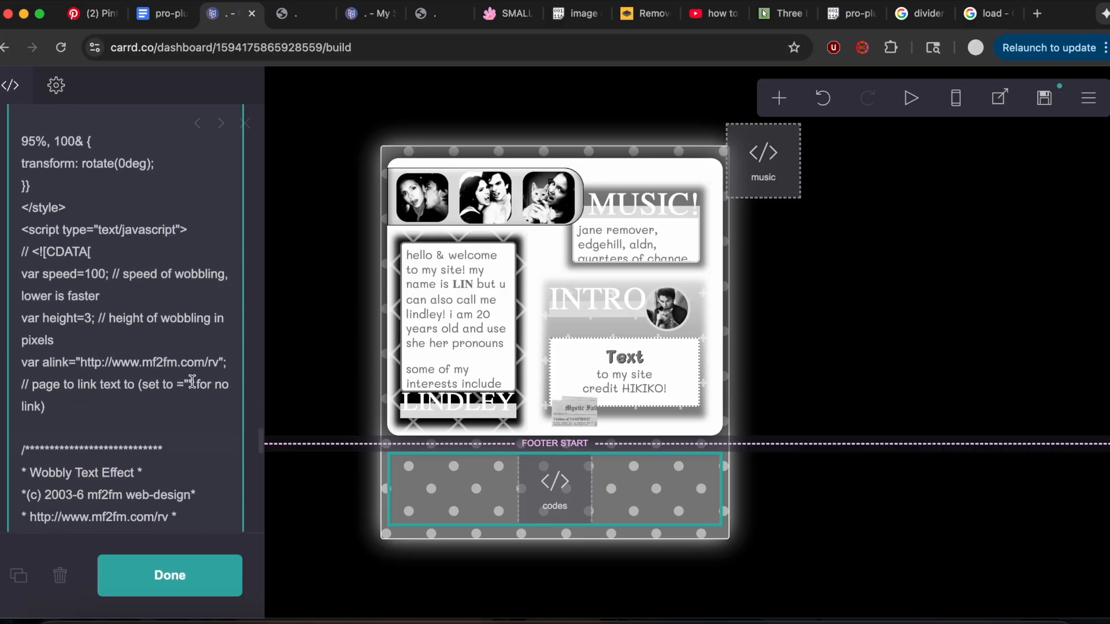
left_click(447, 21)
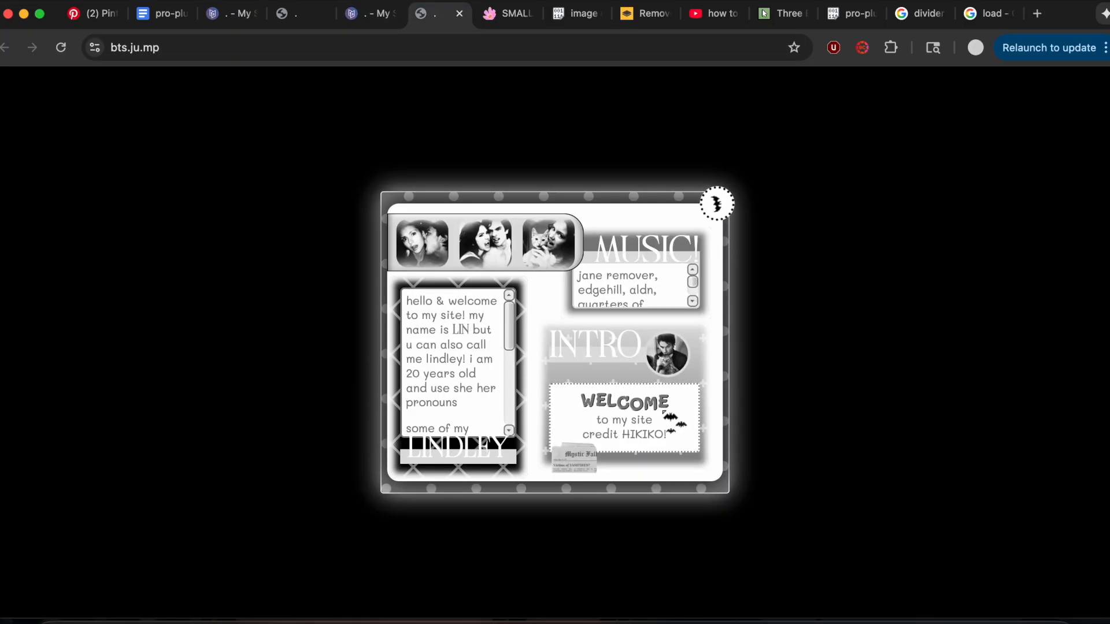
left_click(228, 13)
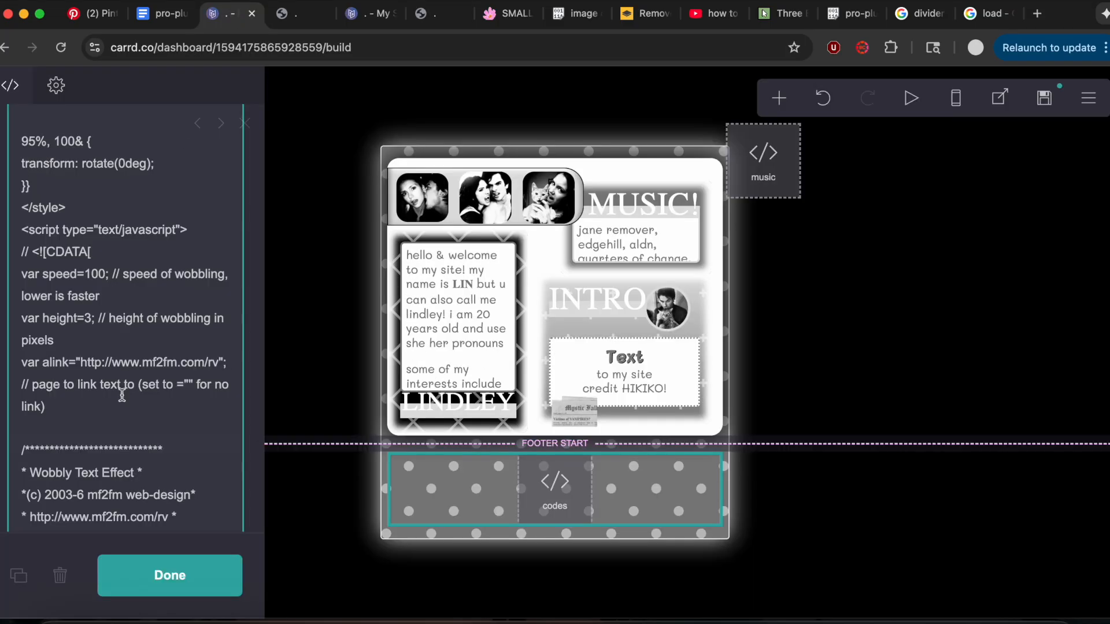
Change the placeholder heading in the intro card to WELCOME and check its wobble element ID.
left_click(636, 365)
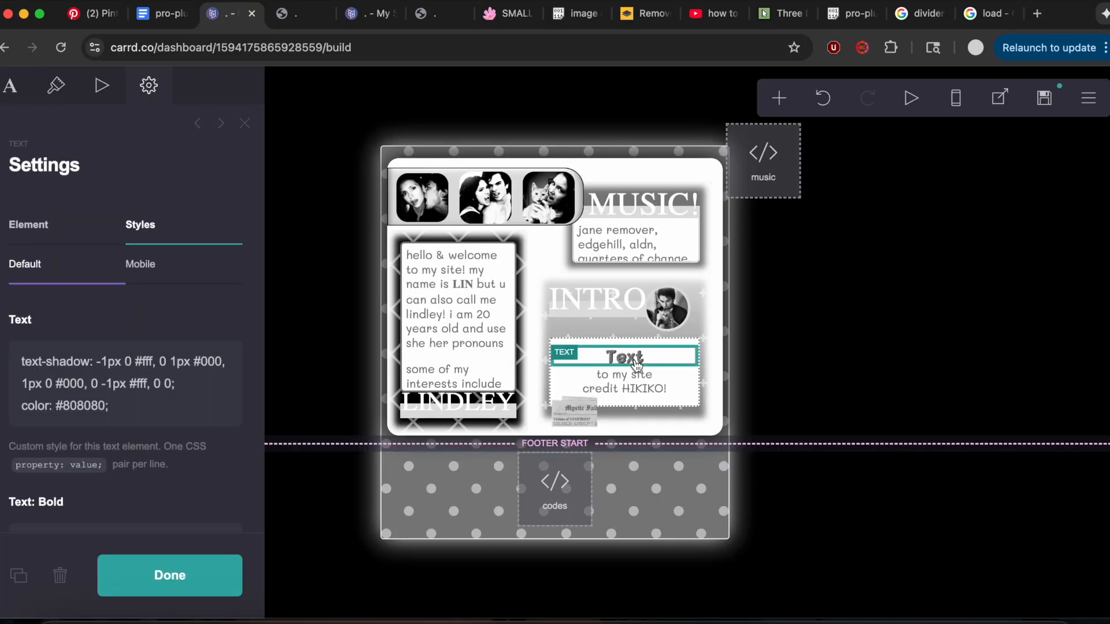
left_click(23, 87)
left_click(69, 215)
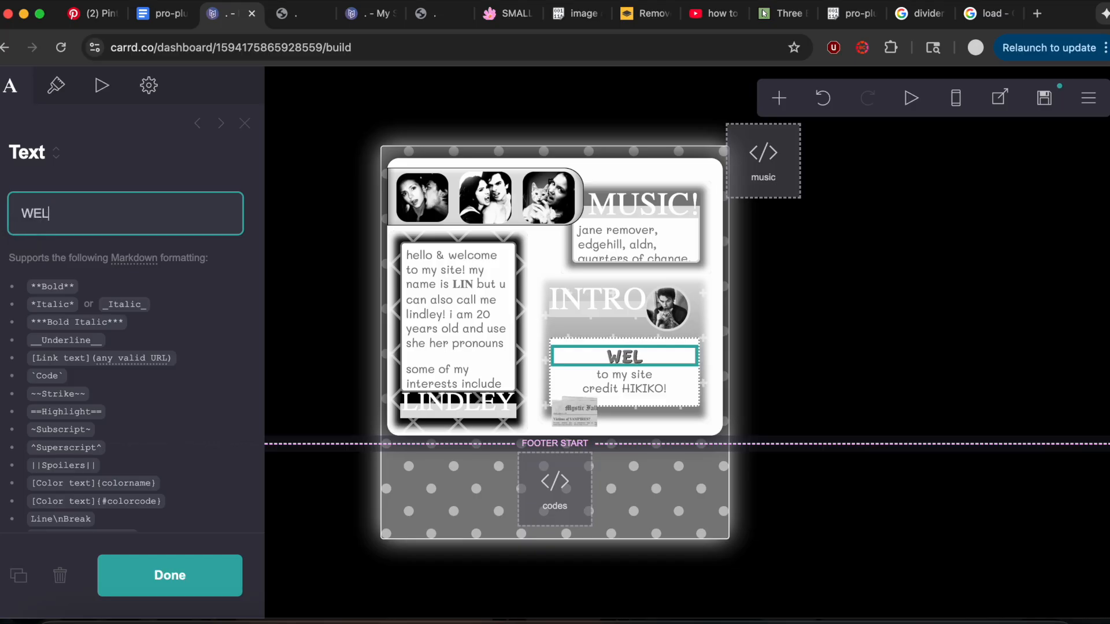
left_click(155, 85)
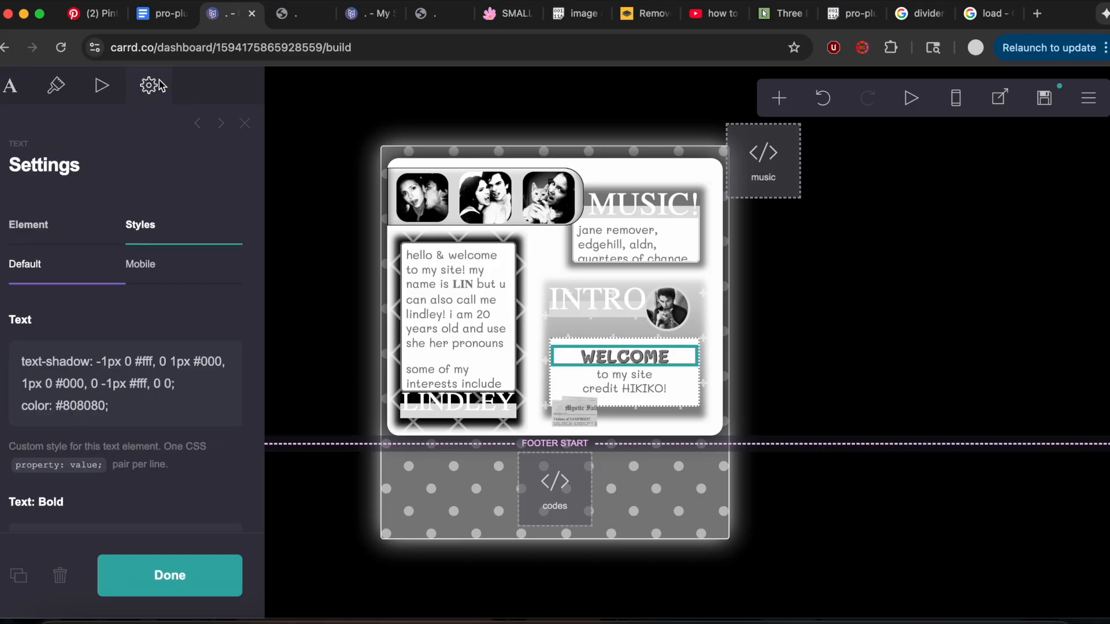
left_click(48, 224)
left_click_drag(59, 325, 178, 325)
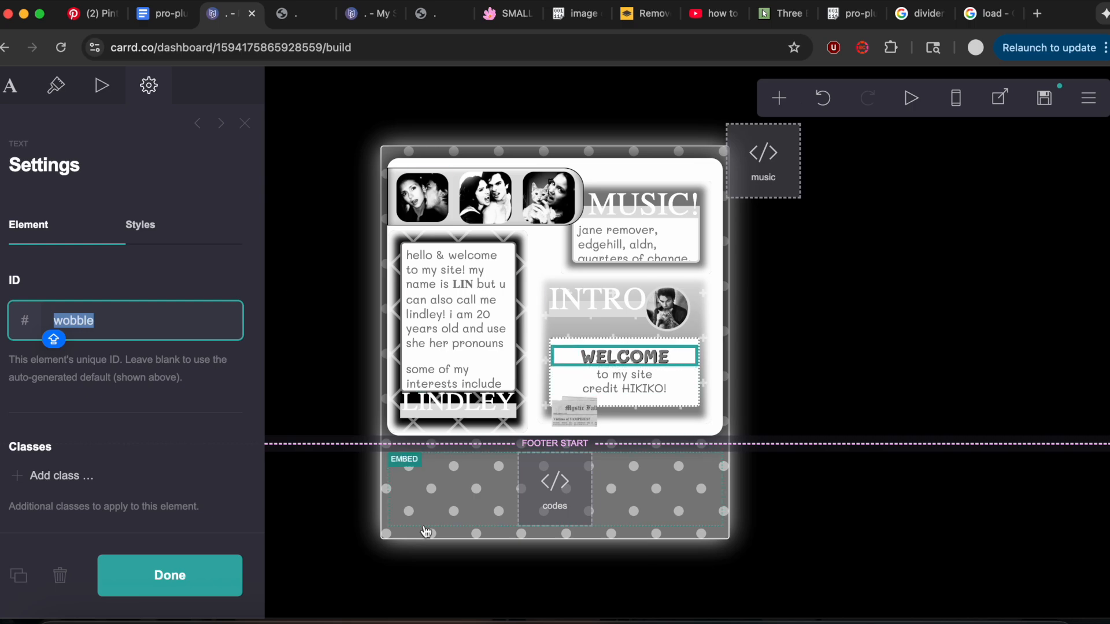
Review the cursor style at the end of the codes embed and compare it with the cursor on the bts.ju.mp reference site.
left_click(509, 502)
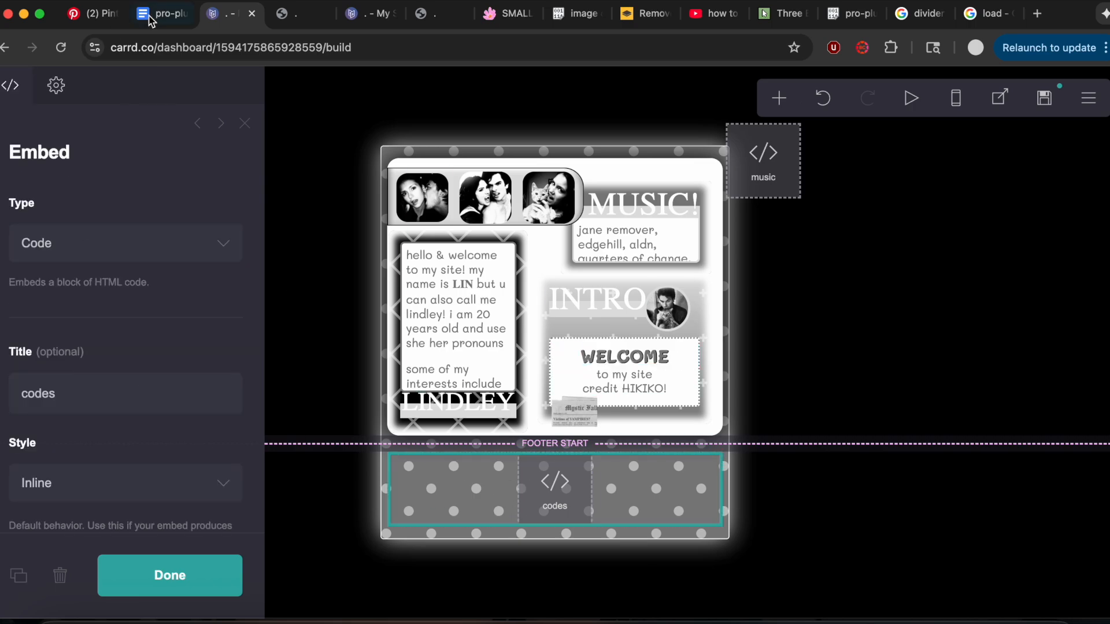
scroll(191, 424, "down", 20)
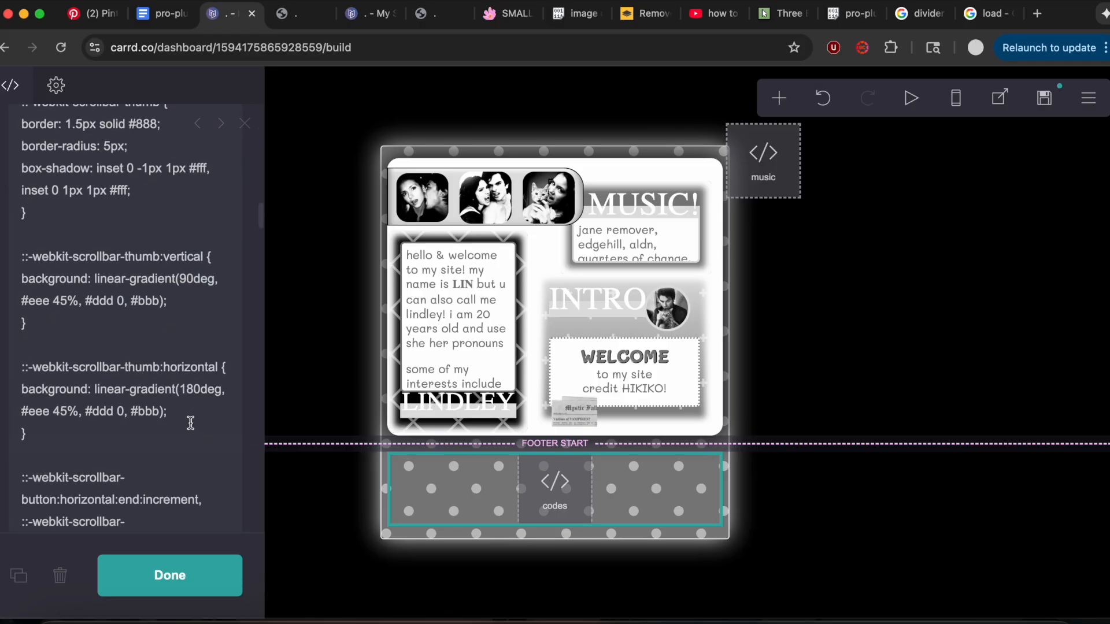
scroll(191, 424, "down", 20)
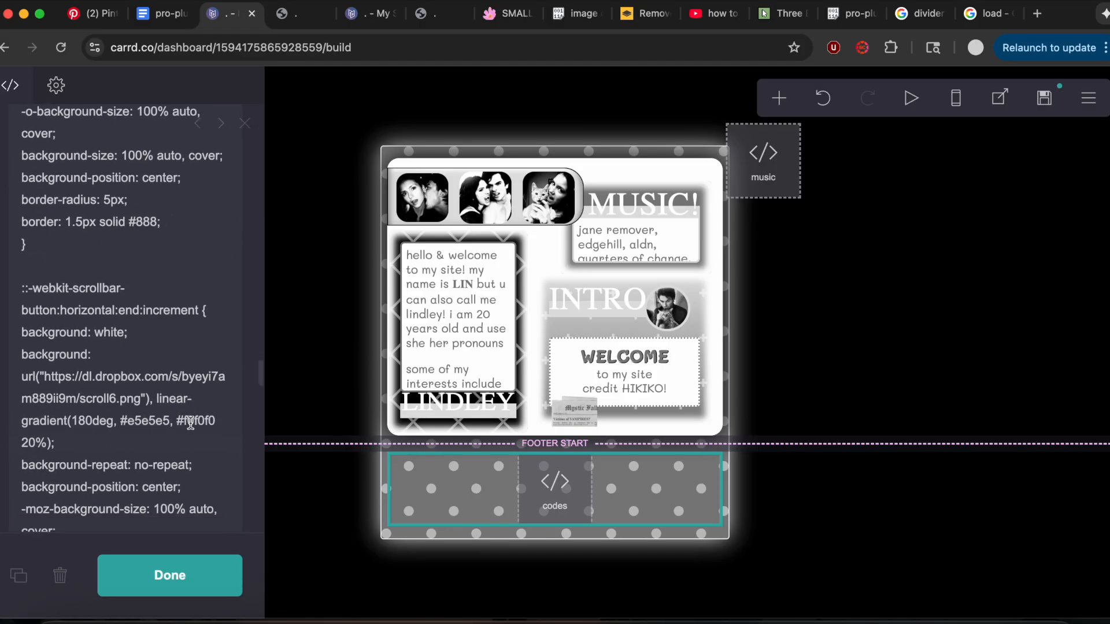
scroll(191, 424, "down", 15)
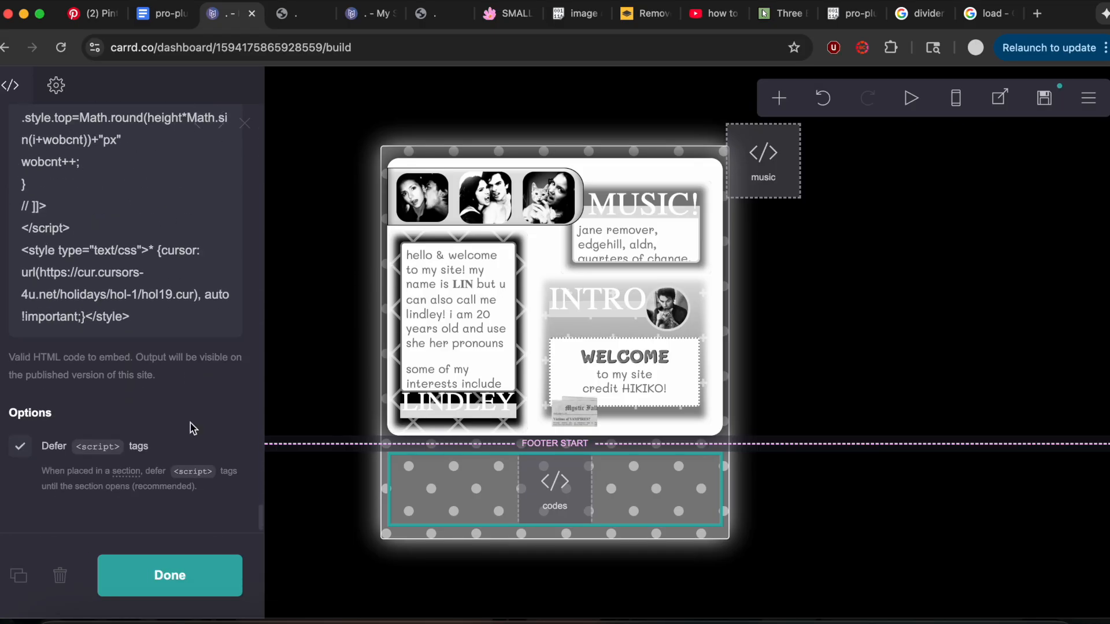
left_click(289, 13)
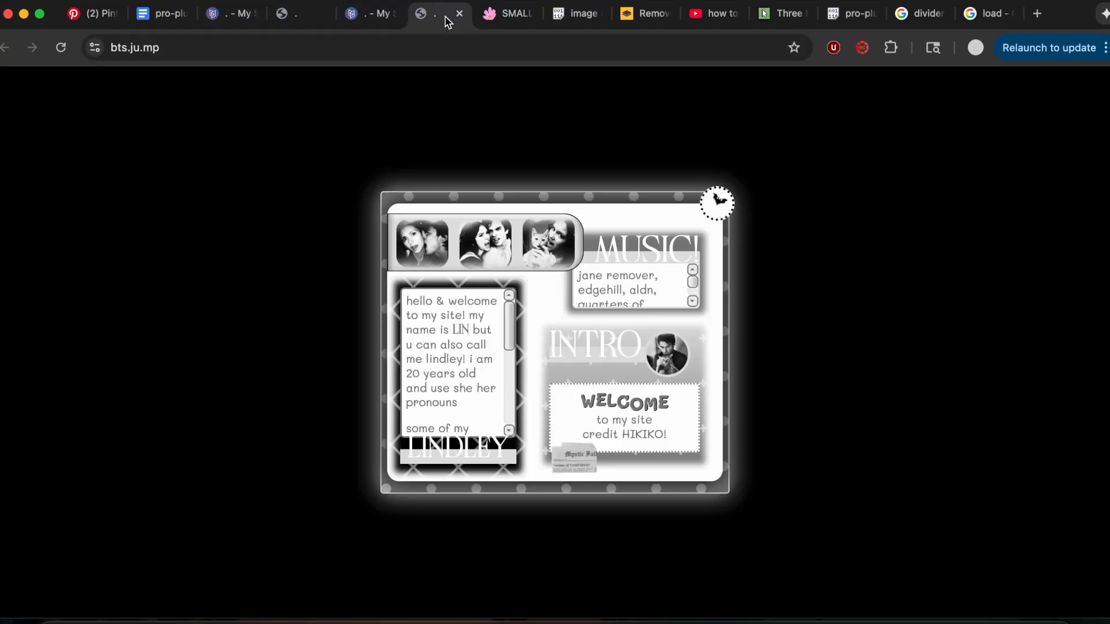
left_click(443, 14)
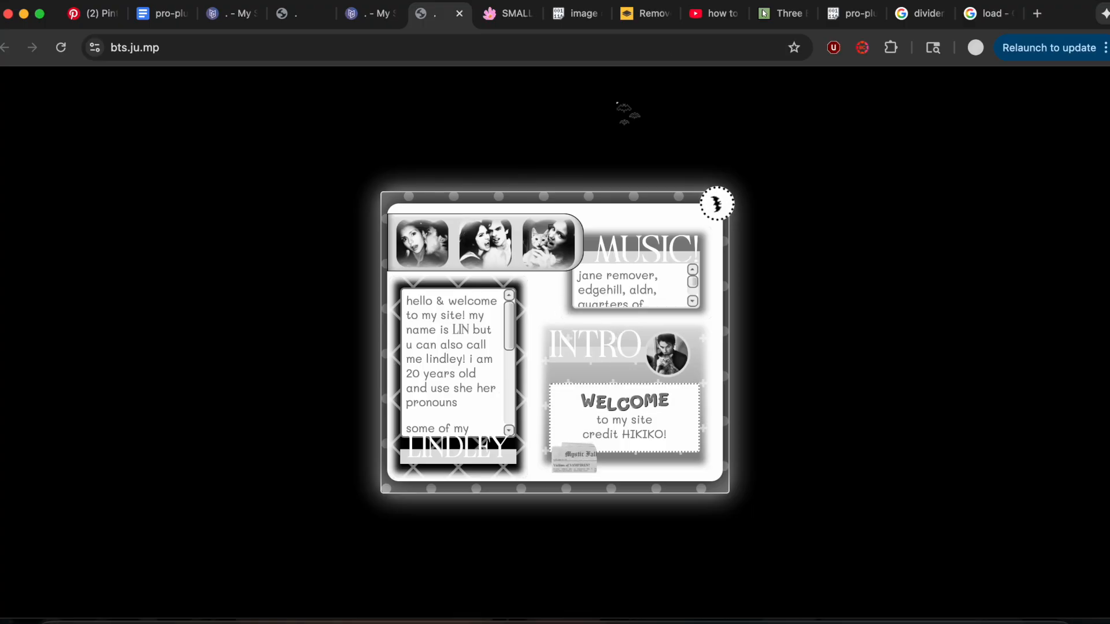
On the Cursors-4U page for the Three Bats cursor, examine the Option #1 Universal CSS/HTML code from start to end.
left_click(776, 19)
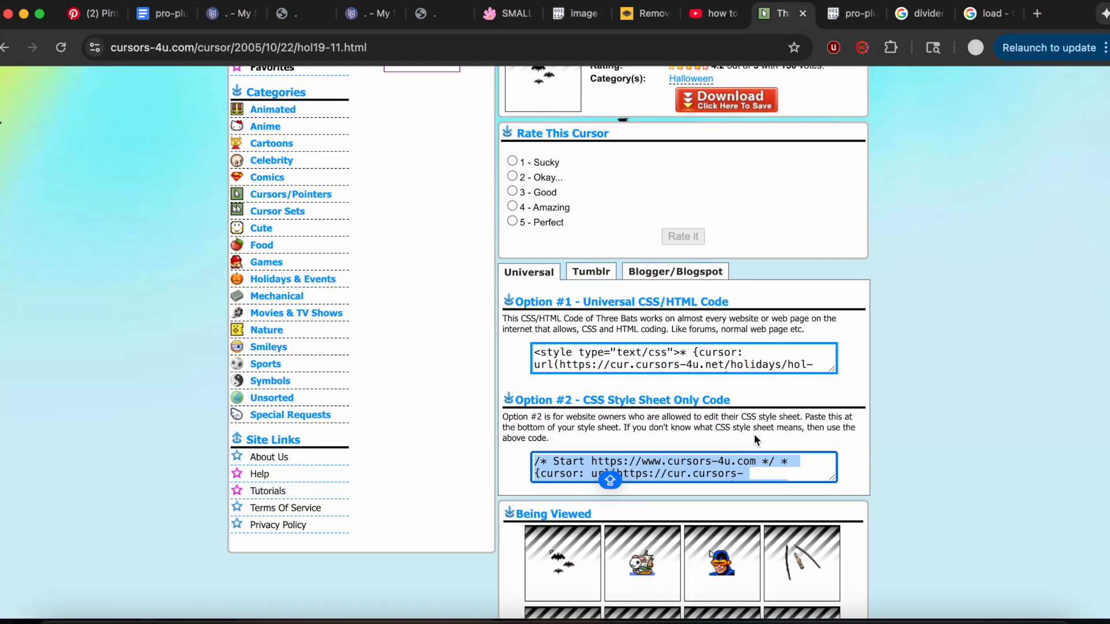
scroll(976, 310, "up", 5)
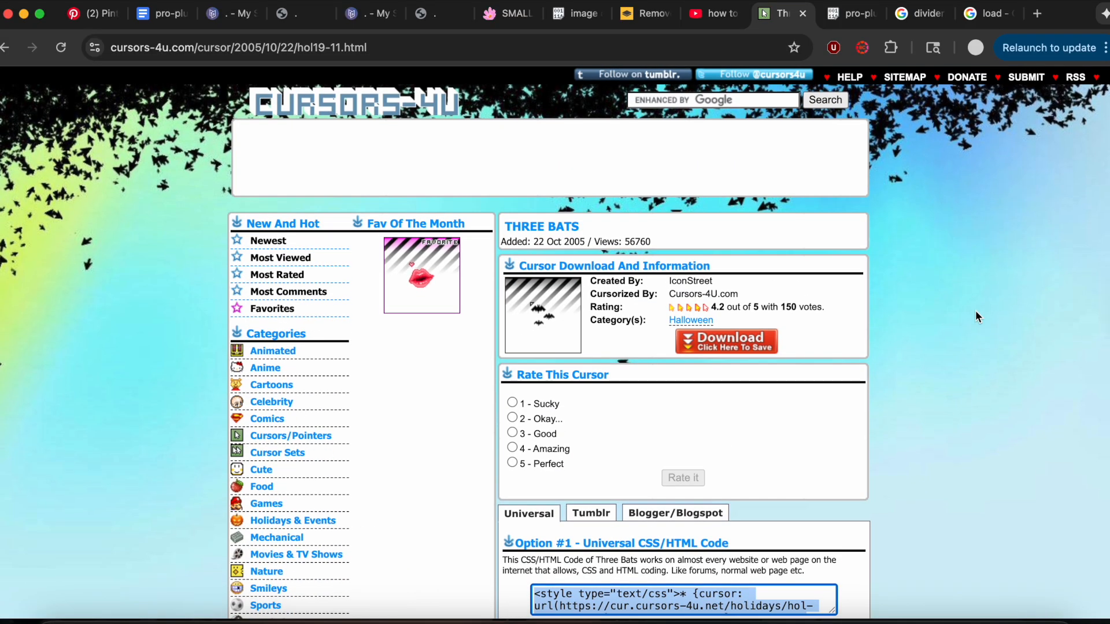
scroll(976, 310, "down", 6)
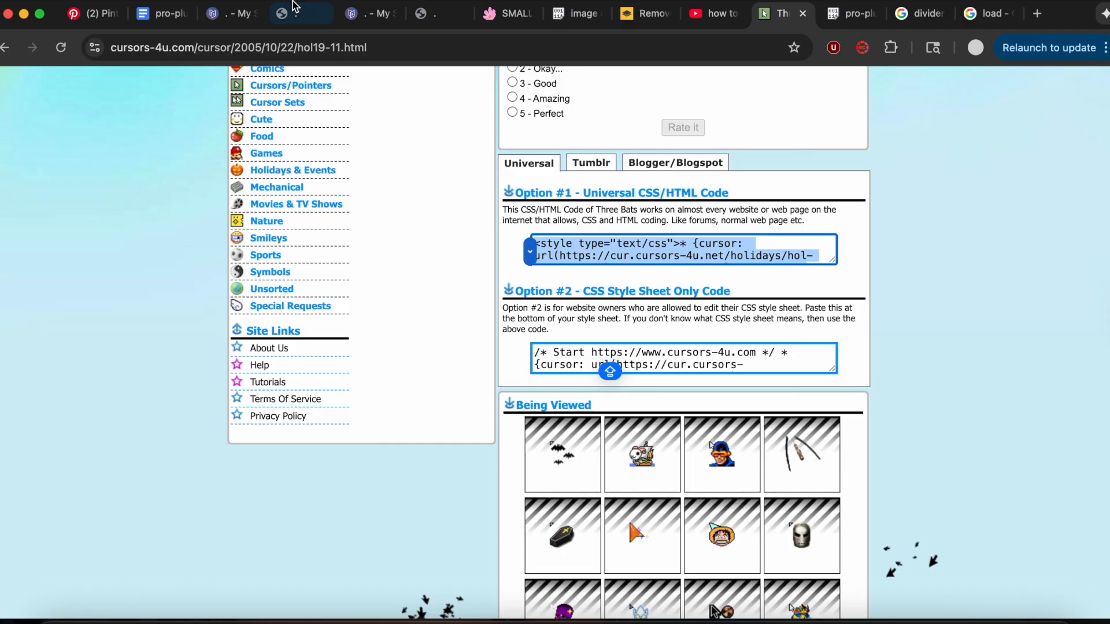
left_click(803, 259)
scroll(809, 260, "down", 2)
scroll(809, 254, "up", 2)
left_click_drag(730, 240, 800, 285)
left_click(775, 244)
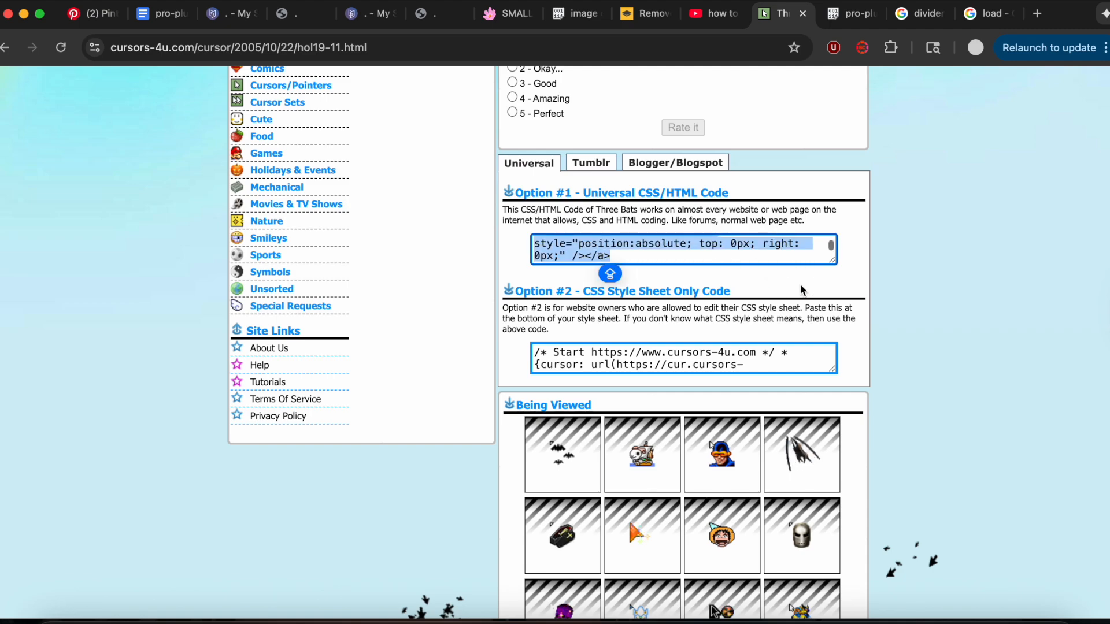
left_click(774, 258)
scroll(775, 258, "up", 3)
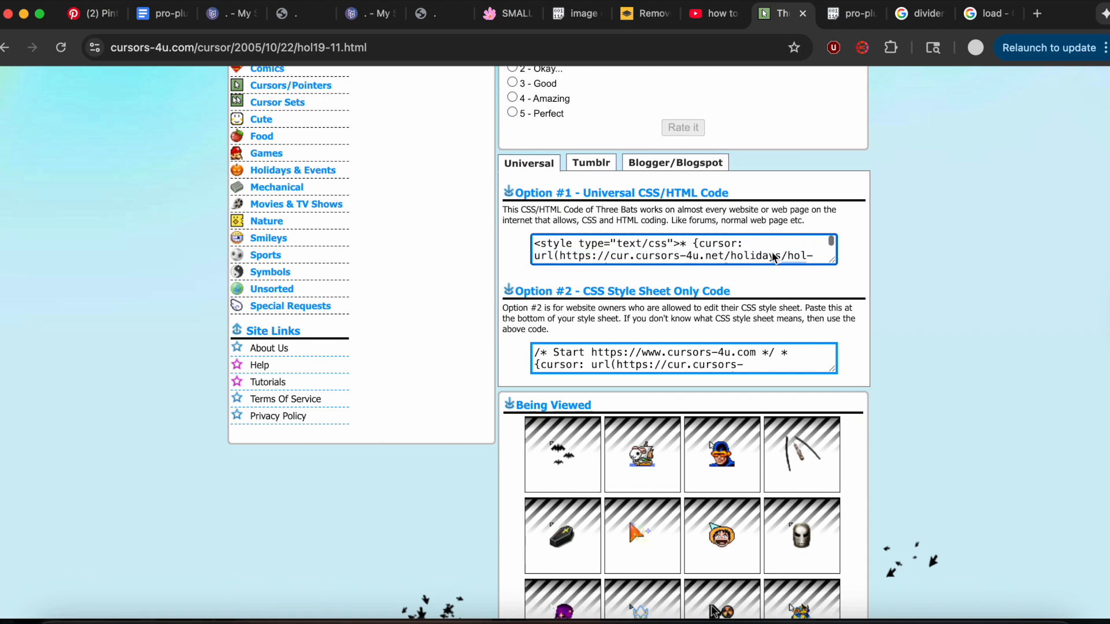
Return to the Carrd editor, close the codes embed settings and publish the site to 2hollis.crd.co.
left_click(297, 13)
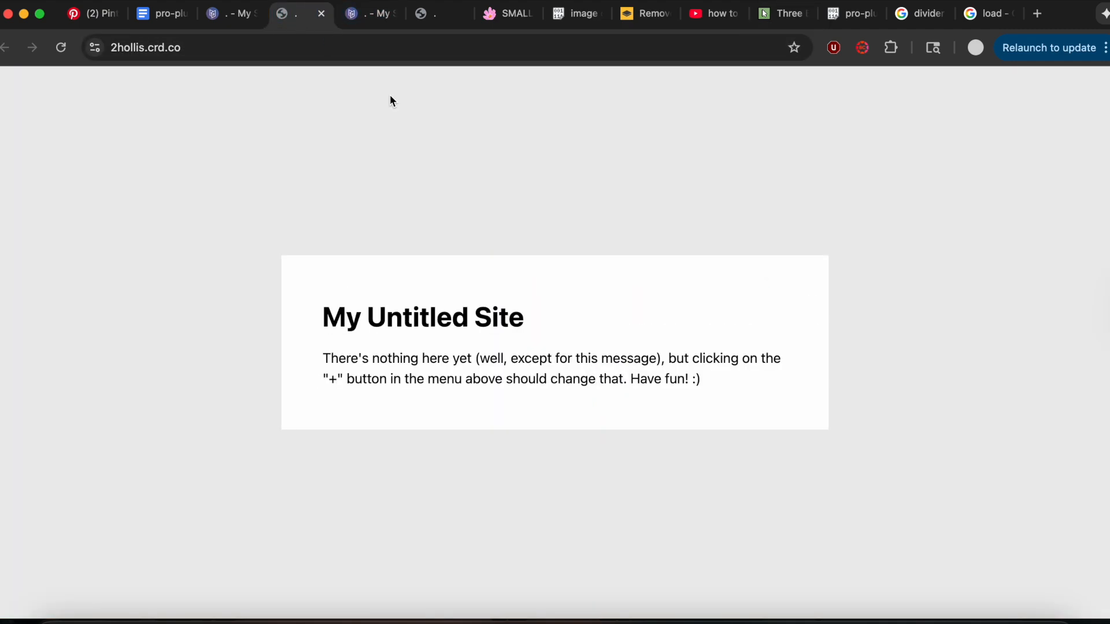
left_click(217, 18)
left_click(197, 588)
left_click(1088, 97)
left_click(1038, 152)
left_click(136, 555)
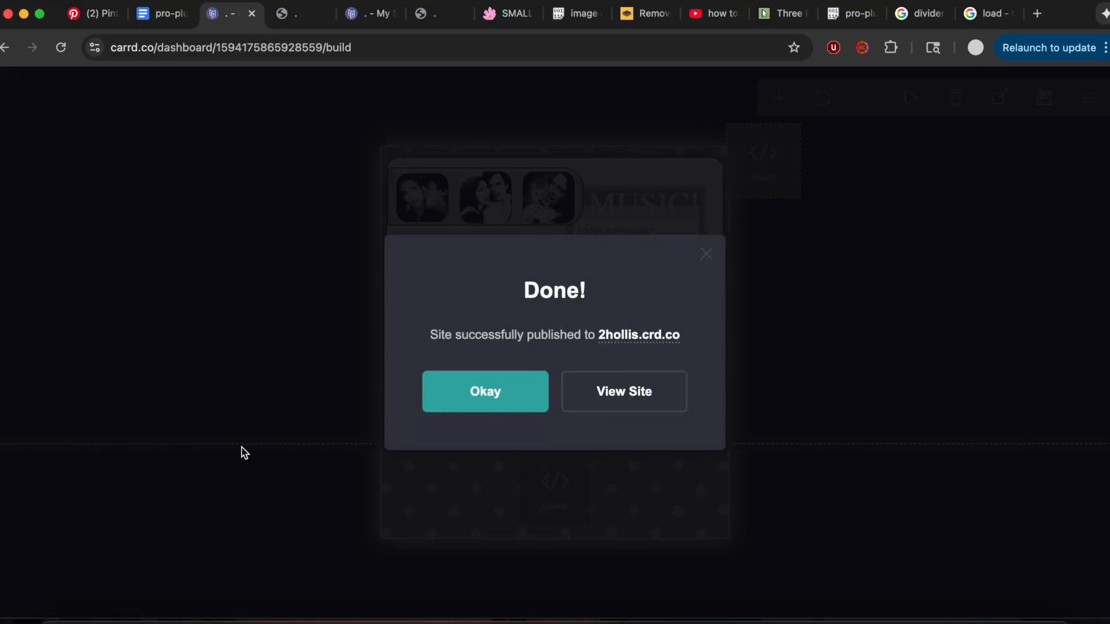
left_click(505, 409)
Reload the published 2hollis.crd.co page and examine its layout, scrollbars, wobbling heading and custom cursor.
left_click(287, 14)
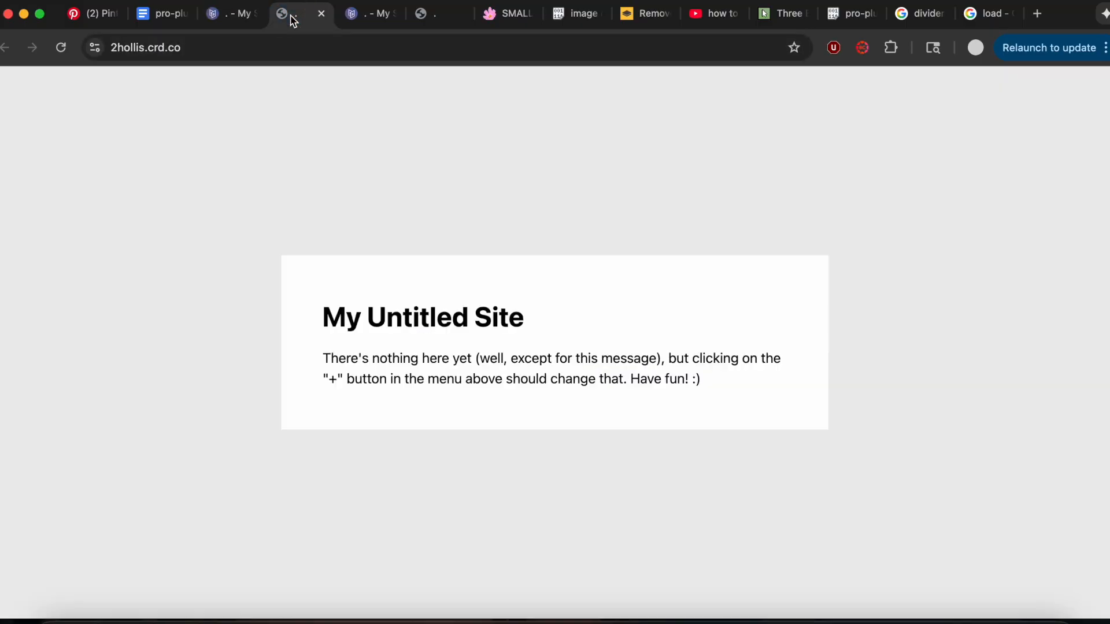
left_click(61, 47)
scroll(462, 390, "down", 5)
scroll(463, 389, "up", 5)
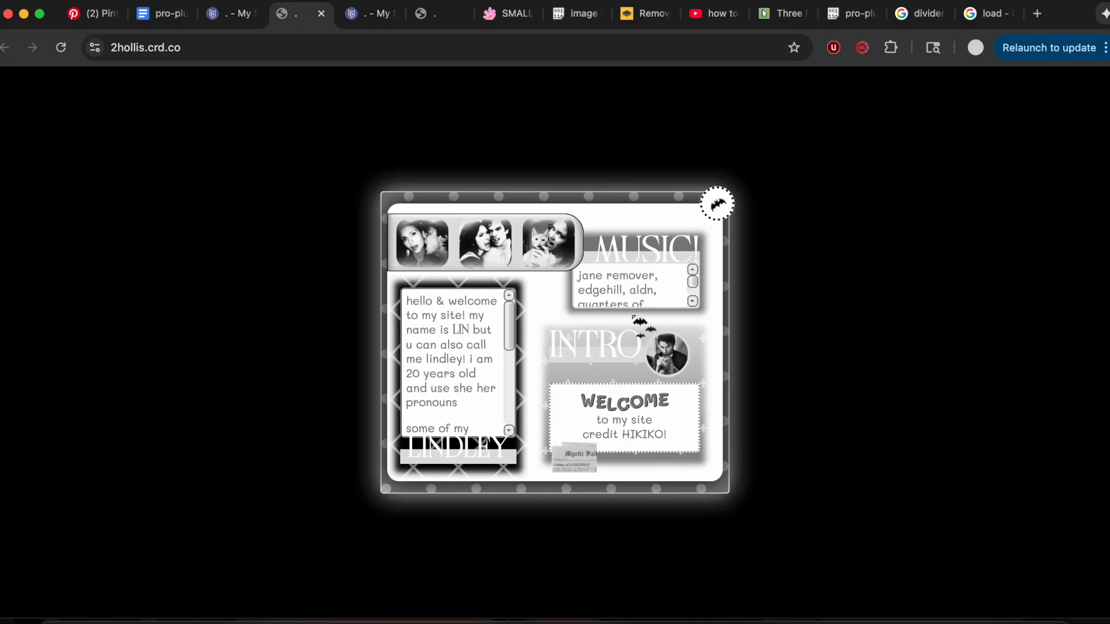
scroll(635, 305, "down", 3)
scroll(638, 304, "up", 3)
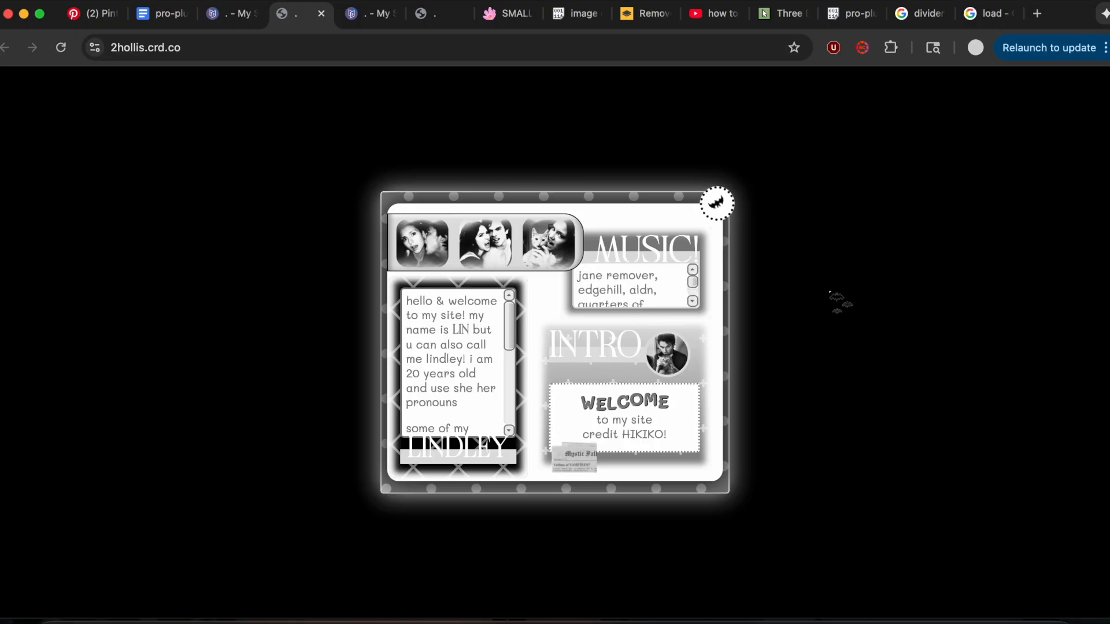